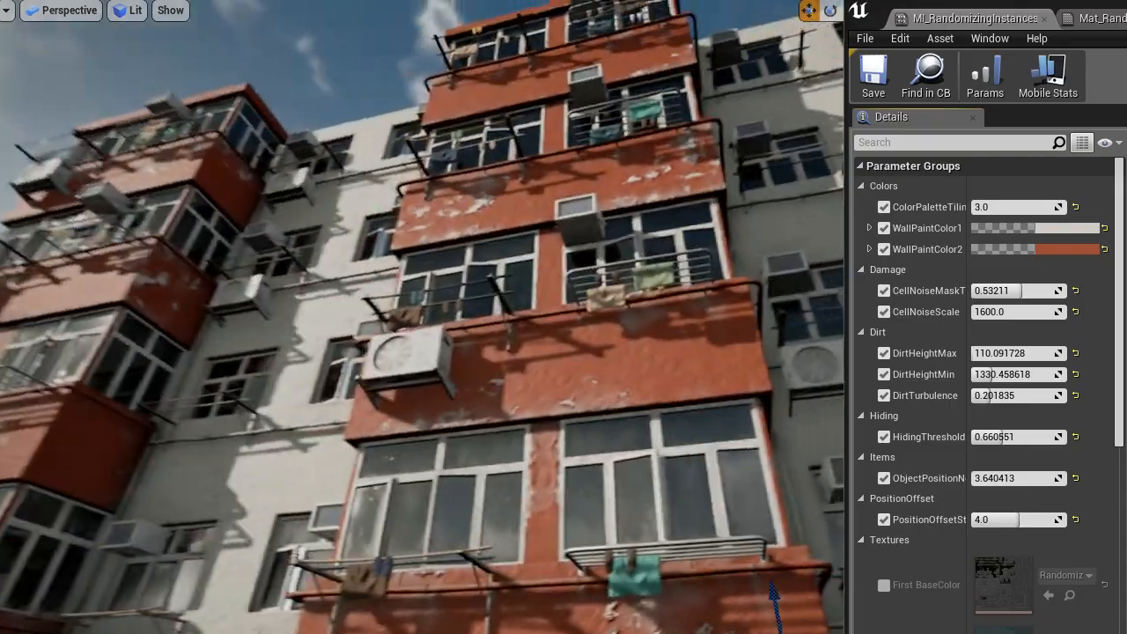
Inspect the red-and-white apartment building's facade up close and from a distance, including the separate single-floor block.
key("d")
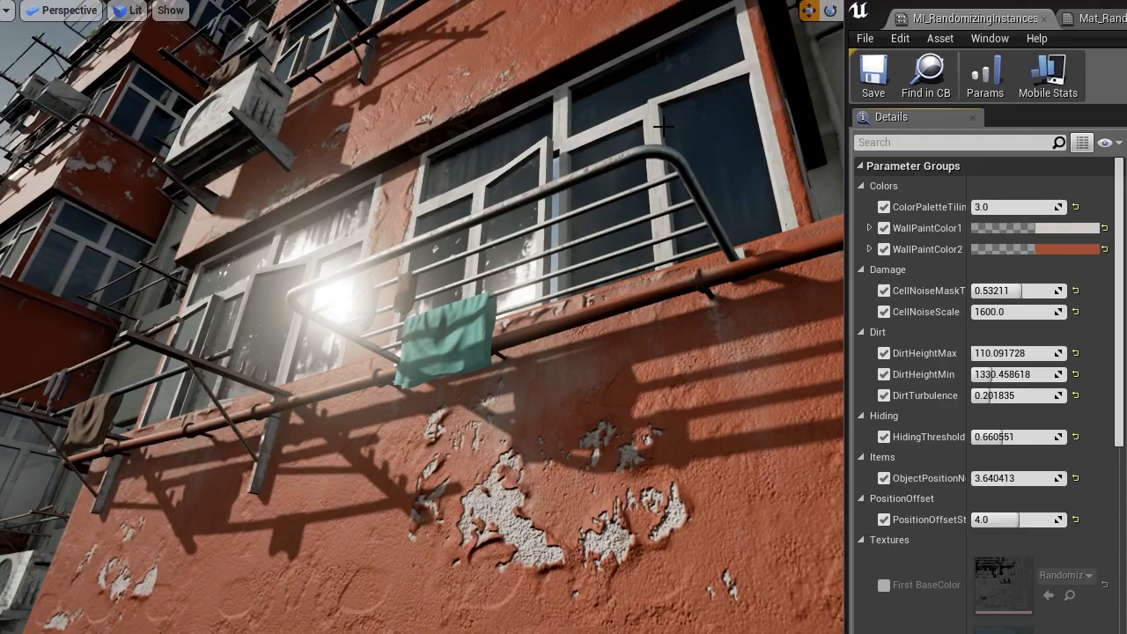
right_click_drag(662, 128, 662, 106)
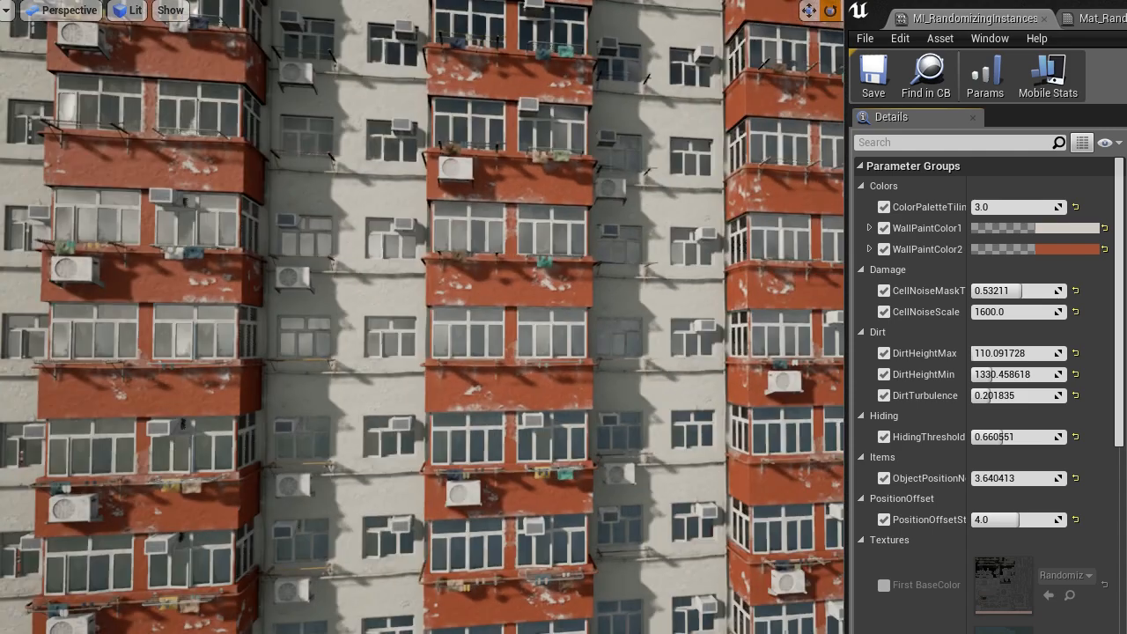
right_click_drag(662, 105, 571, 105)
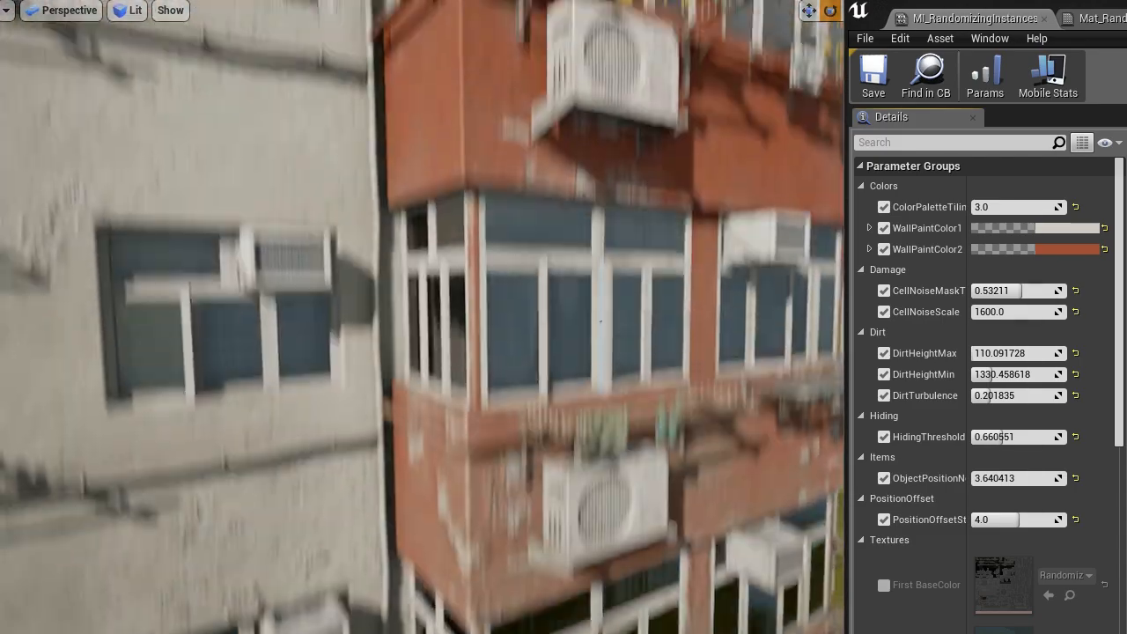
key("e")
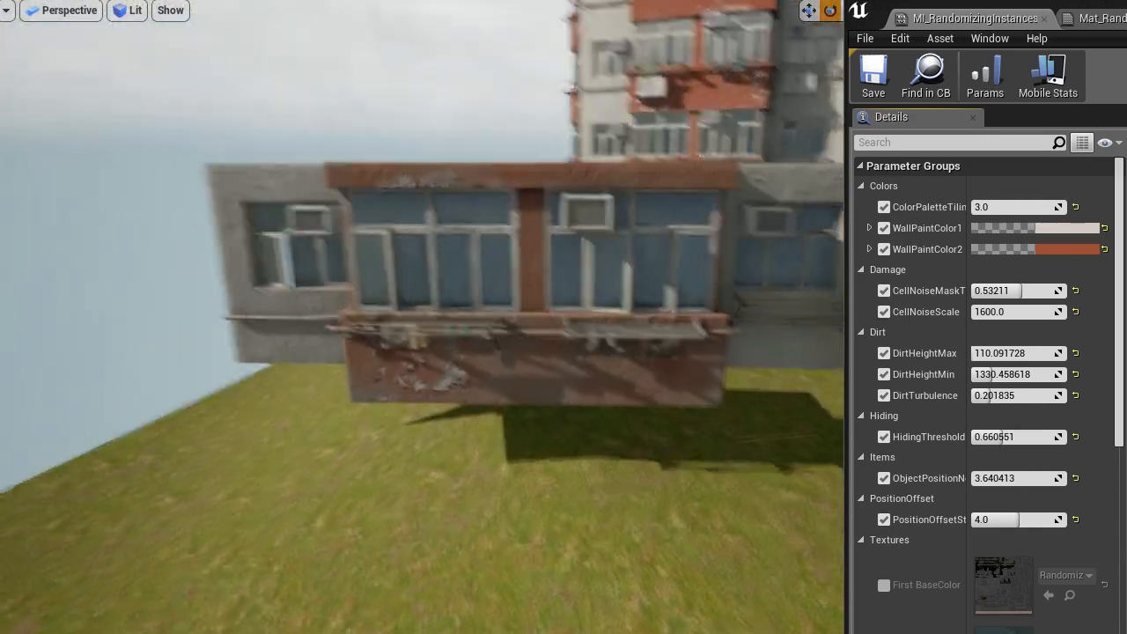
right_click_drag(212, 62, 762, 175)
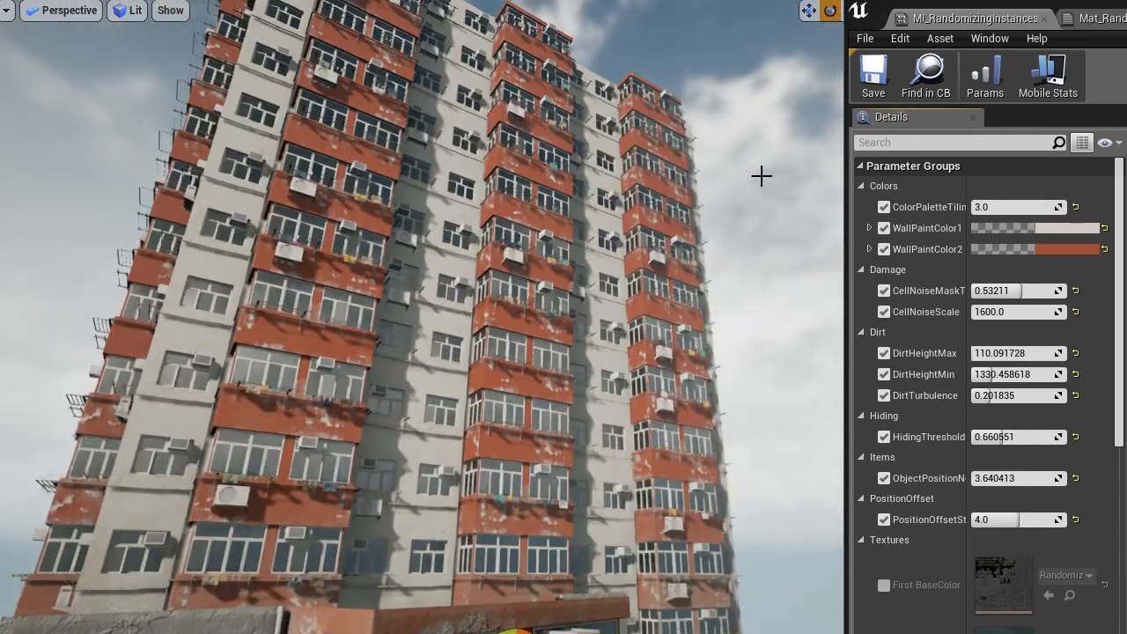
Exit the full-screen viewport and try a different number of floors on the selected BP_RandomizingInstances_Block.
key("F11")
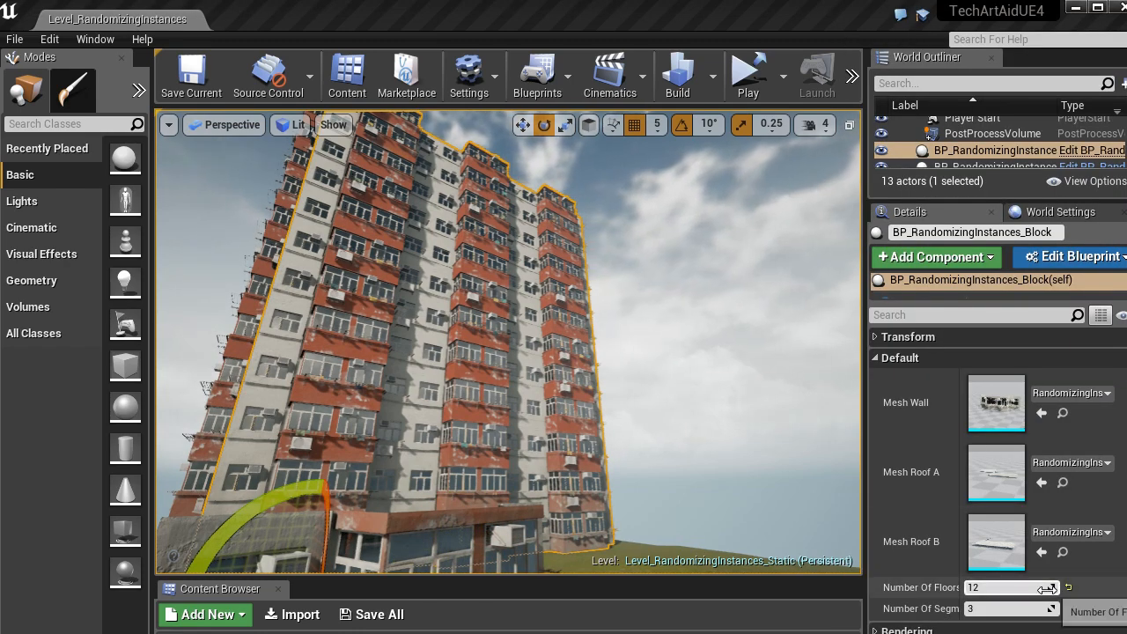
left_click(1046, 589)
left_click_drag(1045, 588, 1037, 614)
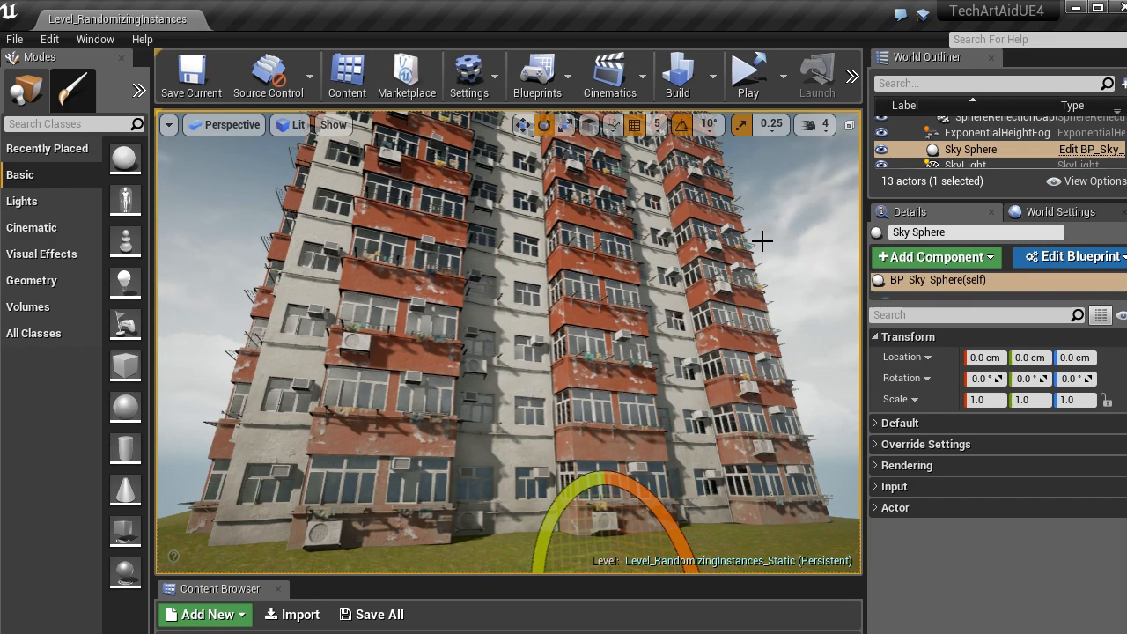
Bring the MI_RandomizingInstances material instance window beside the level viewport and frame the facade's painted balconies.
right_click_drag(762, 241, 735, 158)
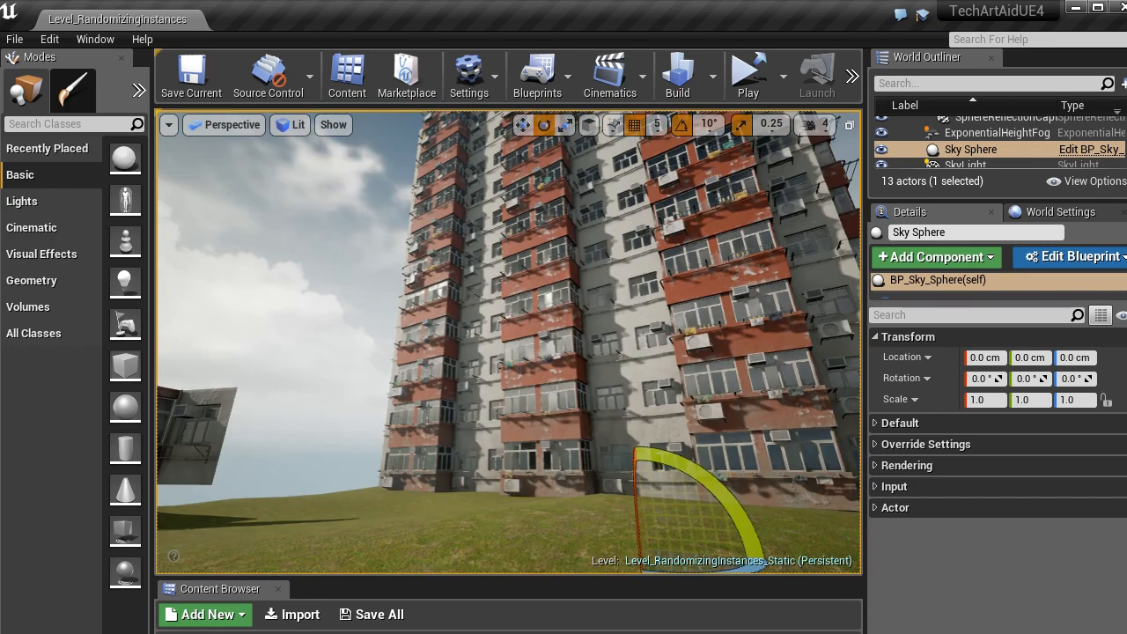
key("alt+Tab")
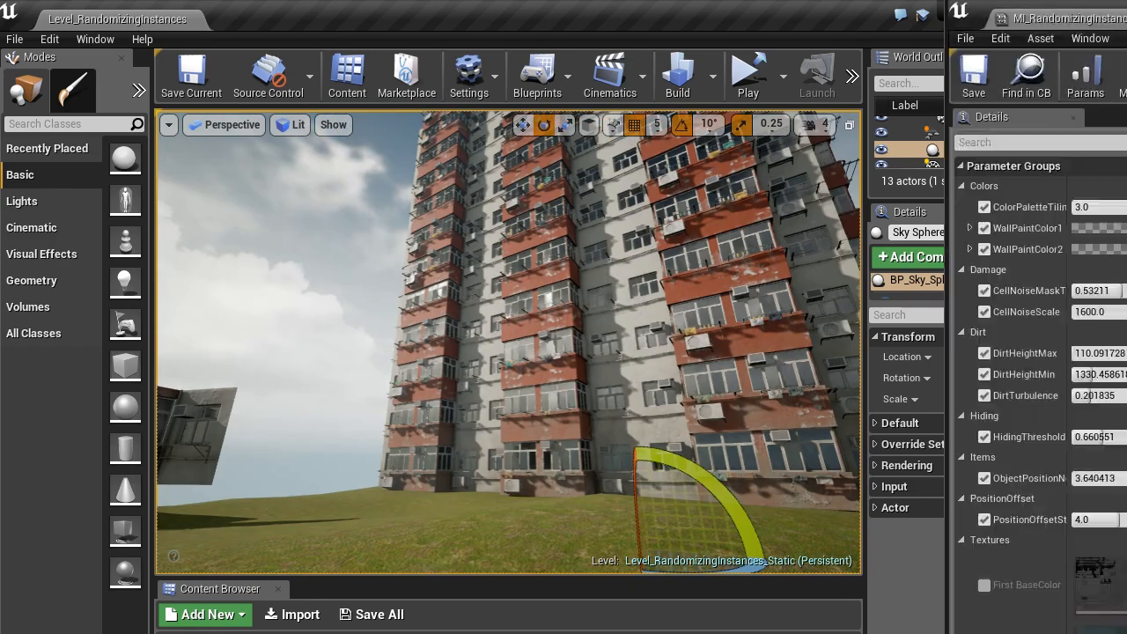
left_click_drag(1126, 10, 1059, 8)
key("w")
right_click_drag(749, 264, 759, 231)
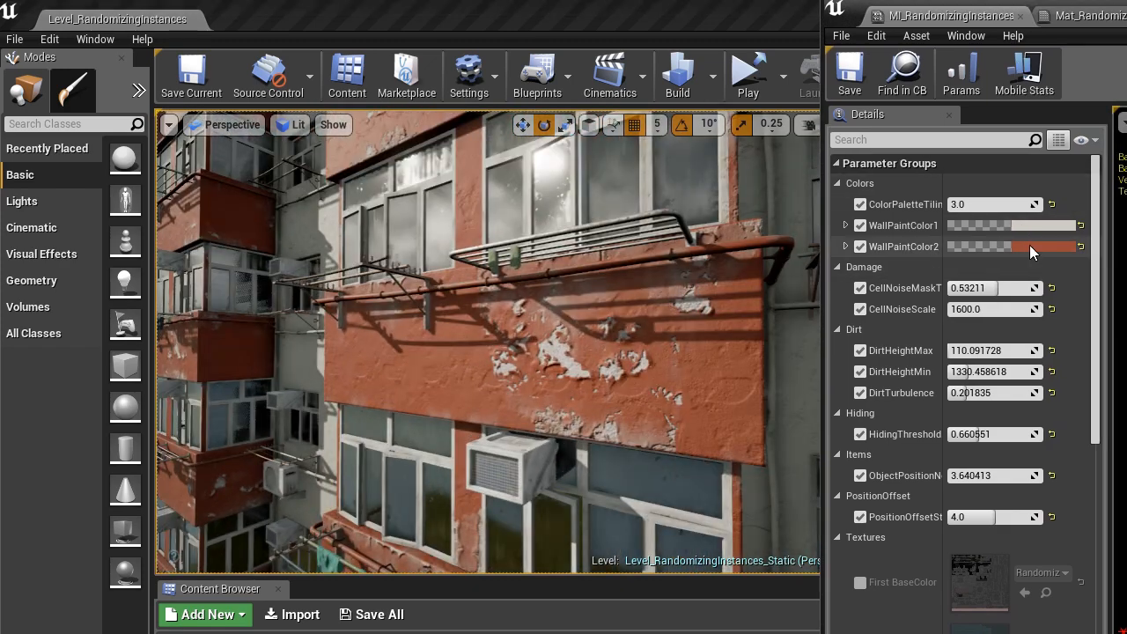
Try a muted blue for WallPaintColor2, with R 0.127, G 0.199 and B 0.33.
left_click(1029, 244)
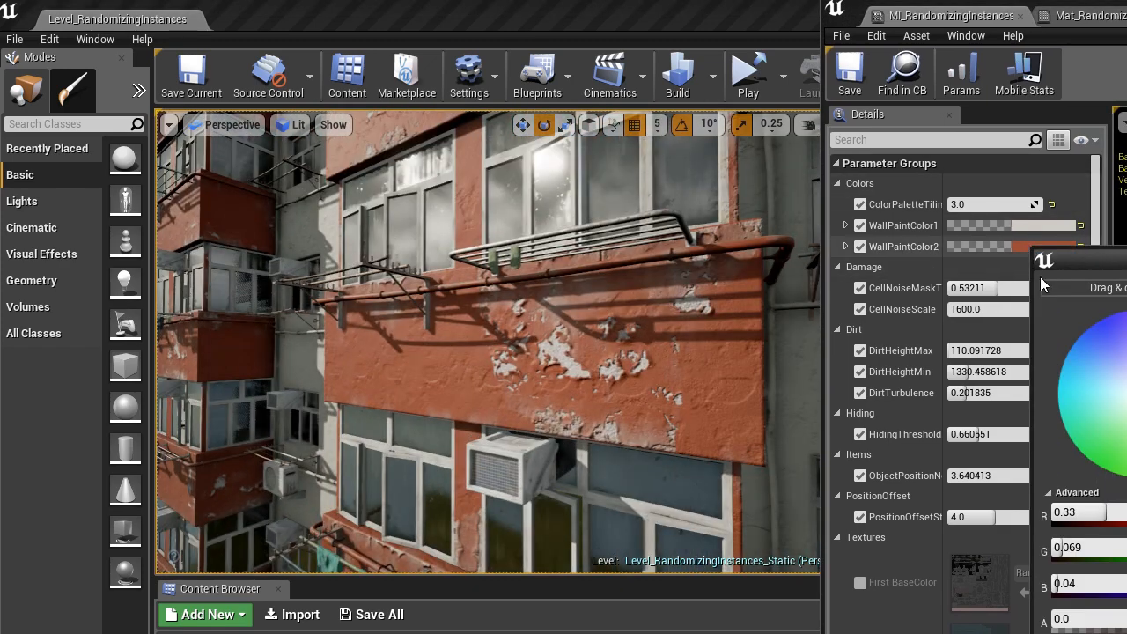
left_click_drag(1120, 344, 1106, 346)
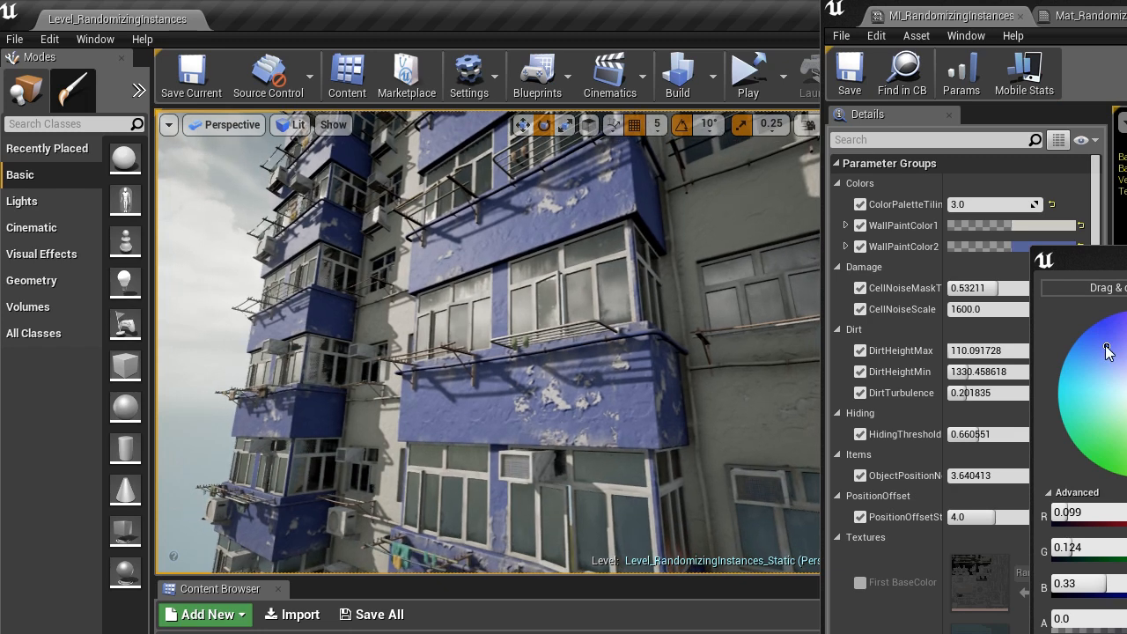
left_click_drag(1106, 351, 1103, 365)
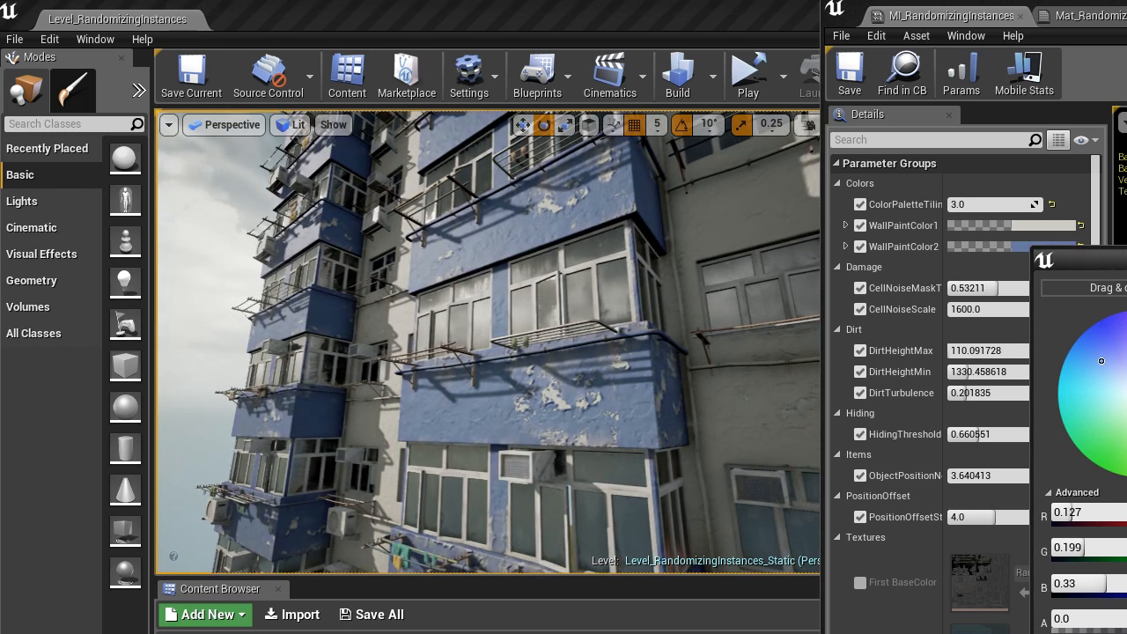
Try a warm yellow for WallPaintColor1, with R 0.625, G 0.497 and B 0.132.
left_click(1022, 227)
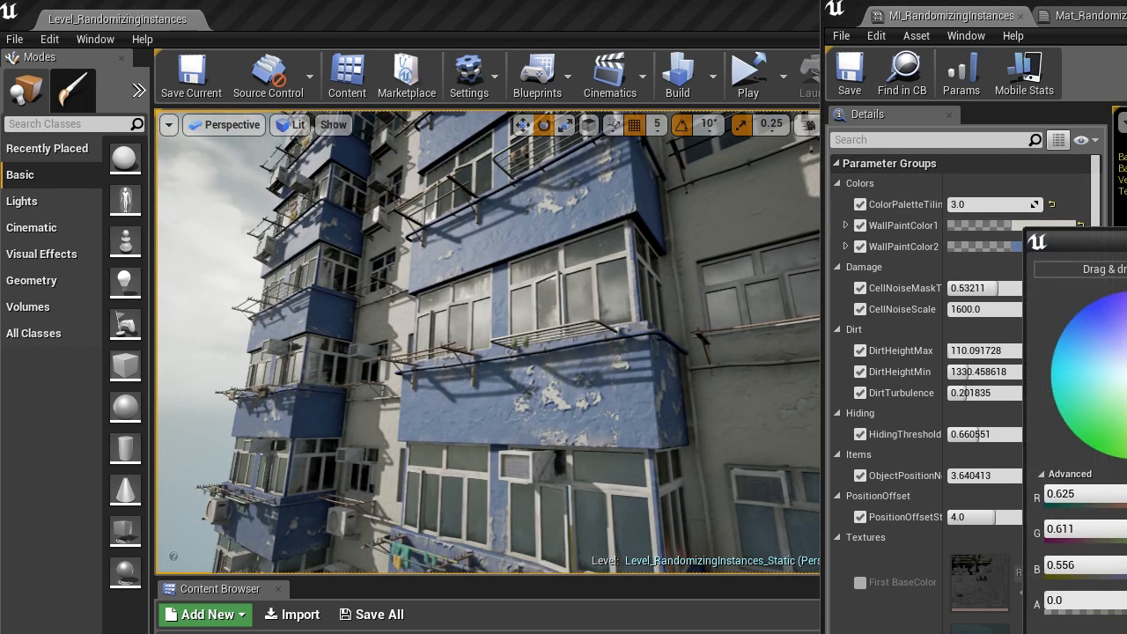
left_click_drag(1125, 422, 1126, 421)
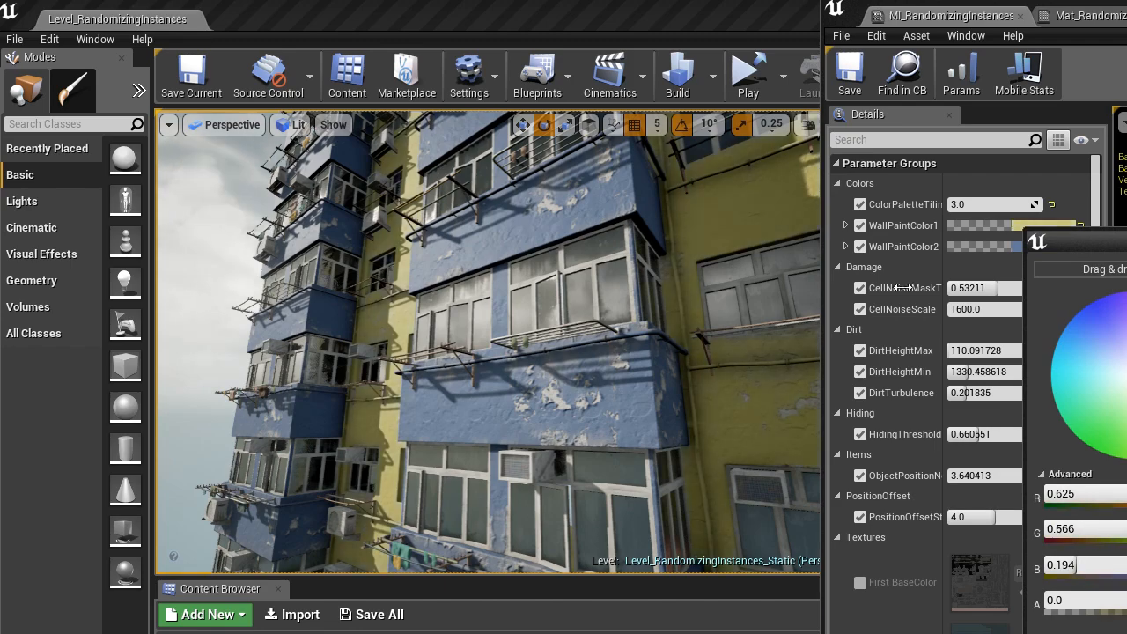
right_click_drag(489, 343, 653, 319)
key("w")
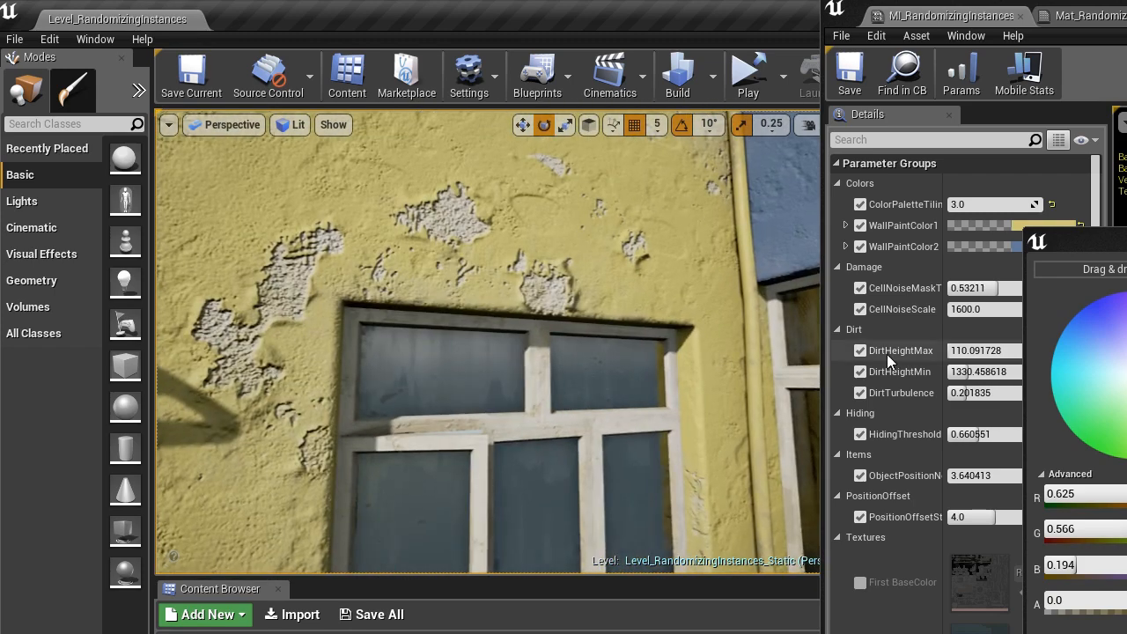
left_click_drag(1126, 398, 1126, 420)
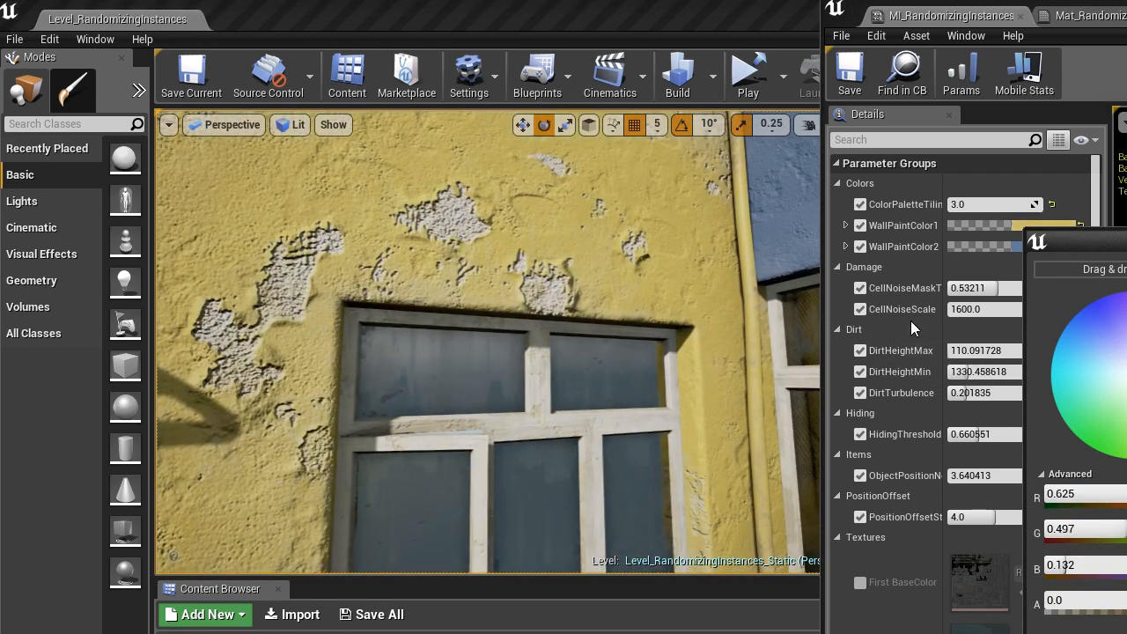
Compare the material's RandomizingInstances_Block_Clean_A and RandomizingInstances_Block_Damaged_A textures, including a close-up.
scroll(782, 284, "down", 5)
scroll(783, 284, "down", 5)
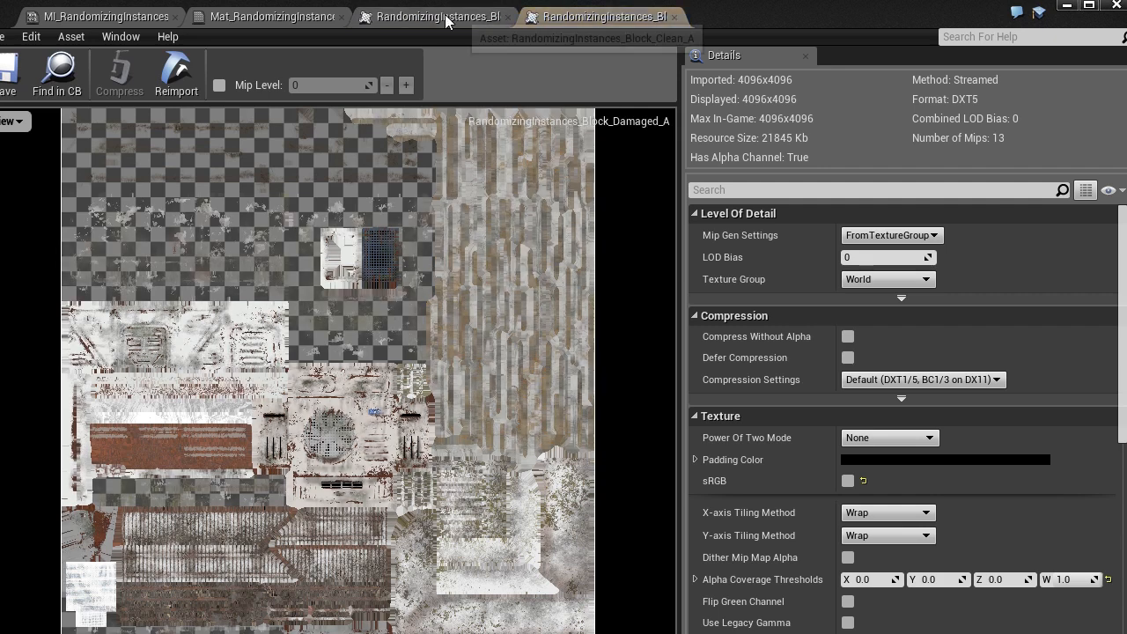
left_click(445, 18)
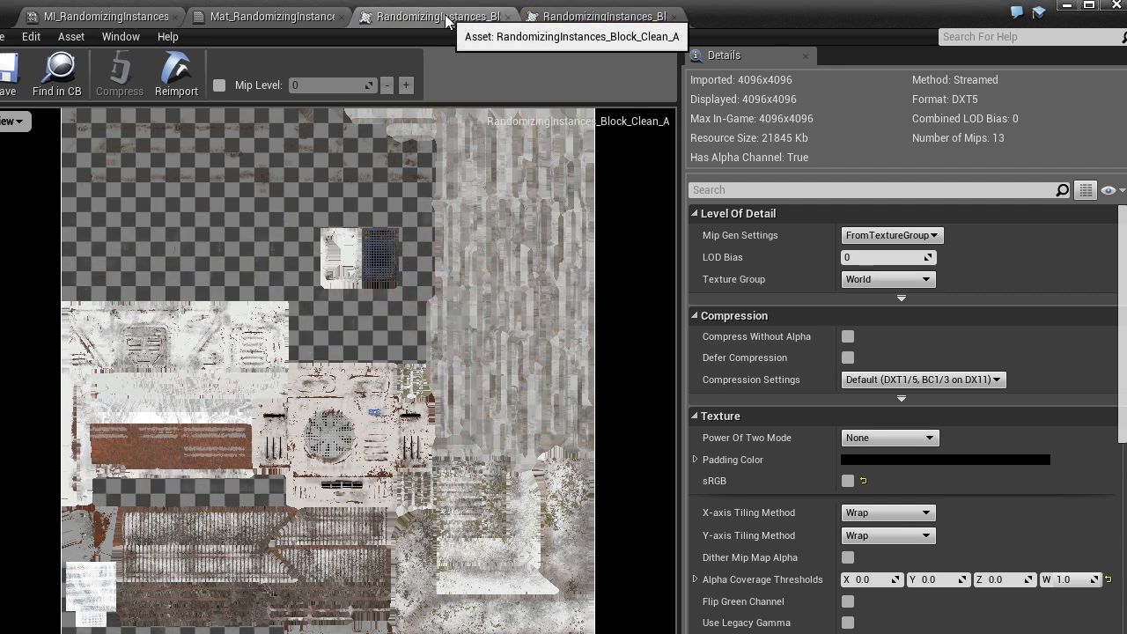
left_click(588, 21)
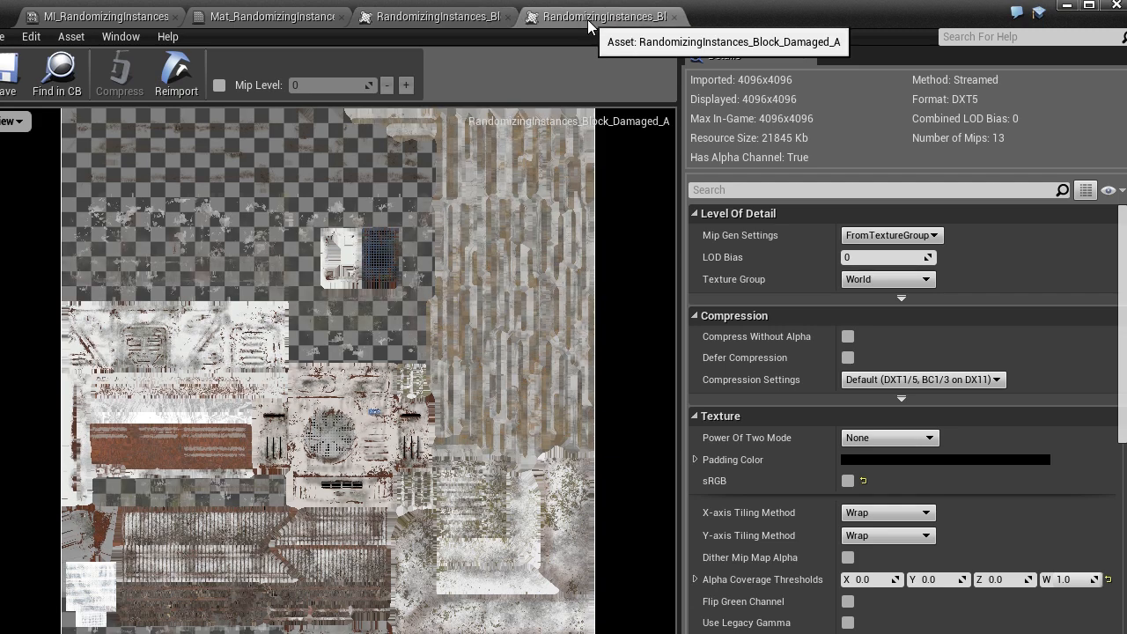
left_click(465, 18)
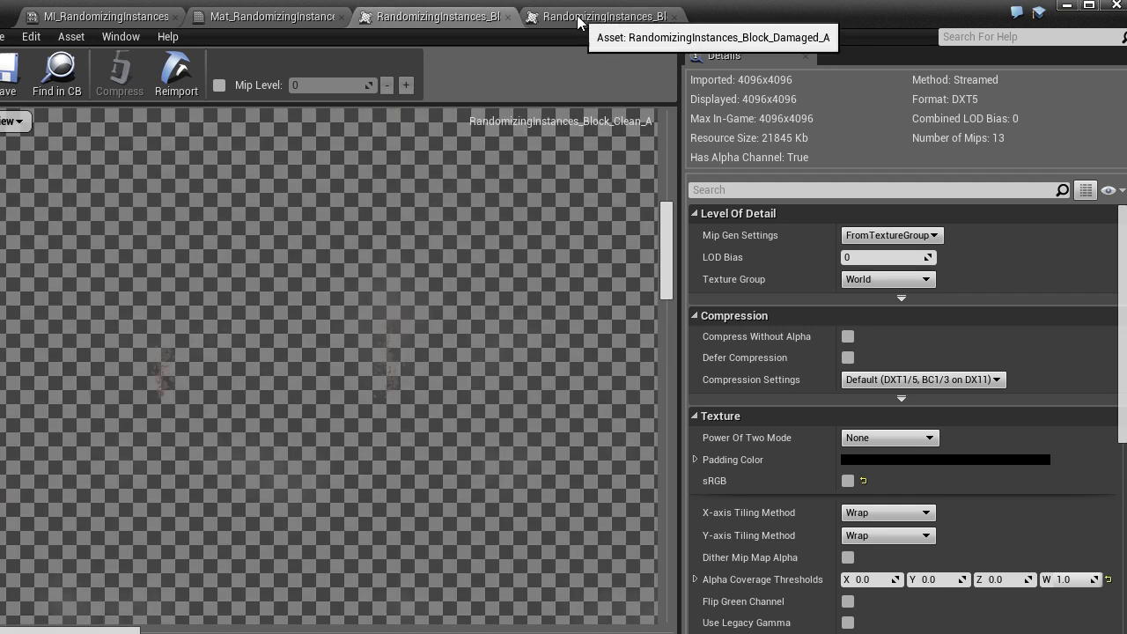
left_click(578, 22)
left_click(436, 17)
left_click(582, 20)
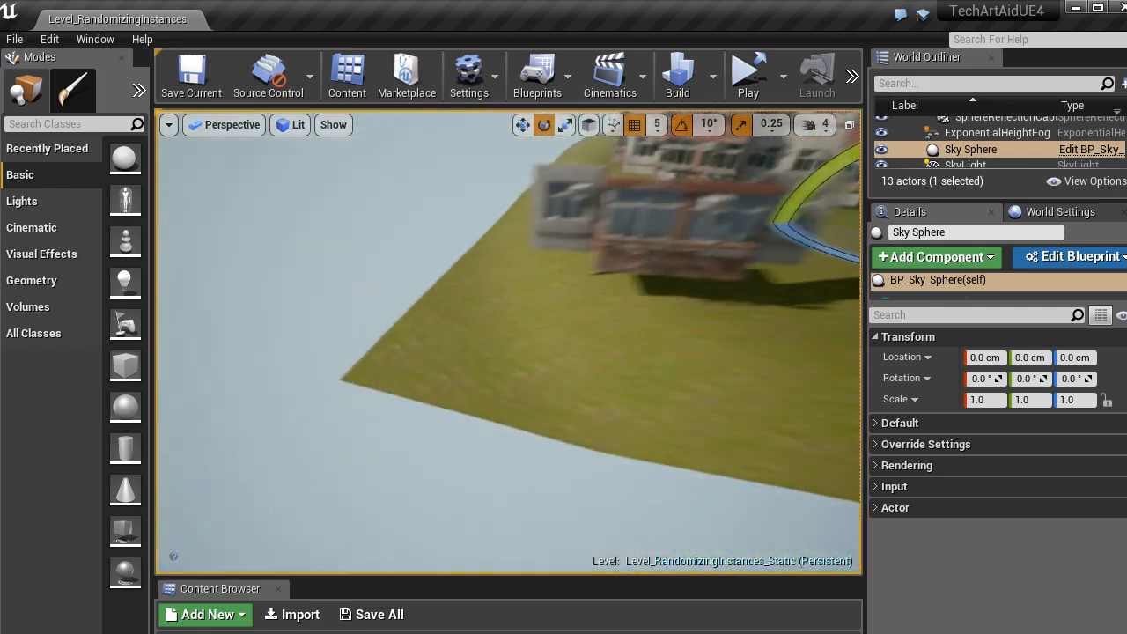
Select the standalone single-floor block in the level and display its RGB vertex colors in mesh paint mode.
right_click_drag(793, 235, 796, 189)
right_click_drag(765, 226, 632, 215)
left_click(473, 275)
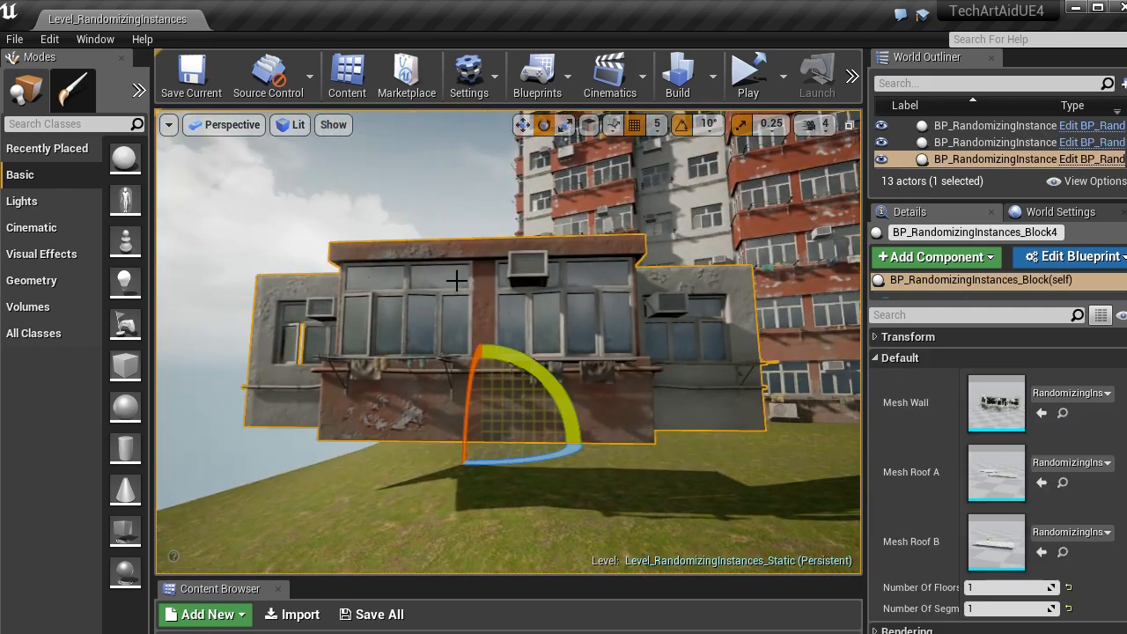
left_click(73, 89)
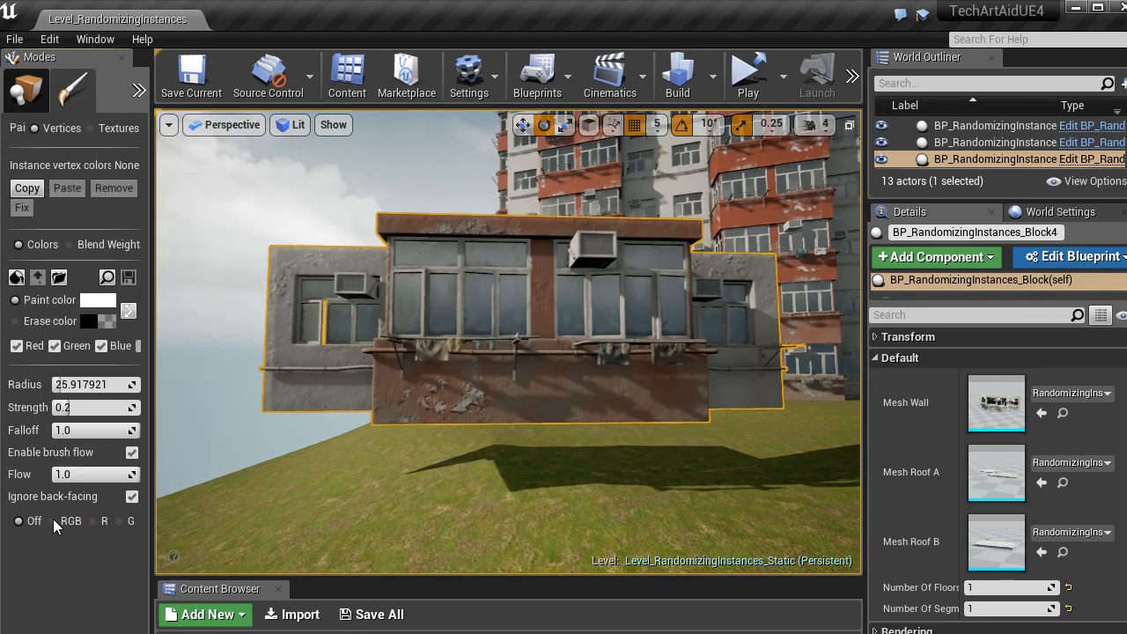
left_click(52, 520)
Examine the red vertex color channel on the single-floor block's walls from the side.
right_click_drag(503, 319, 528, 312)
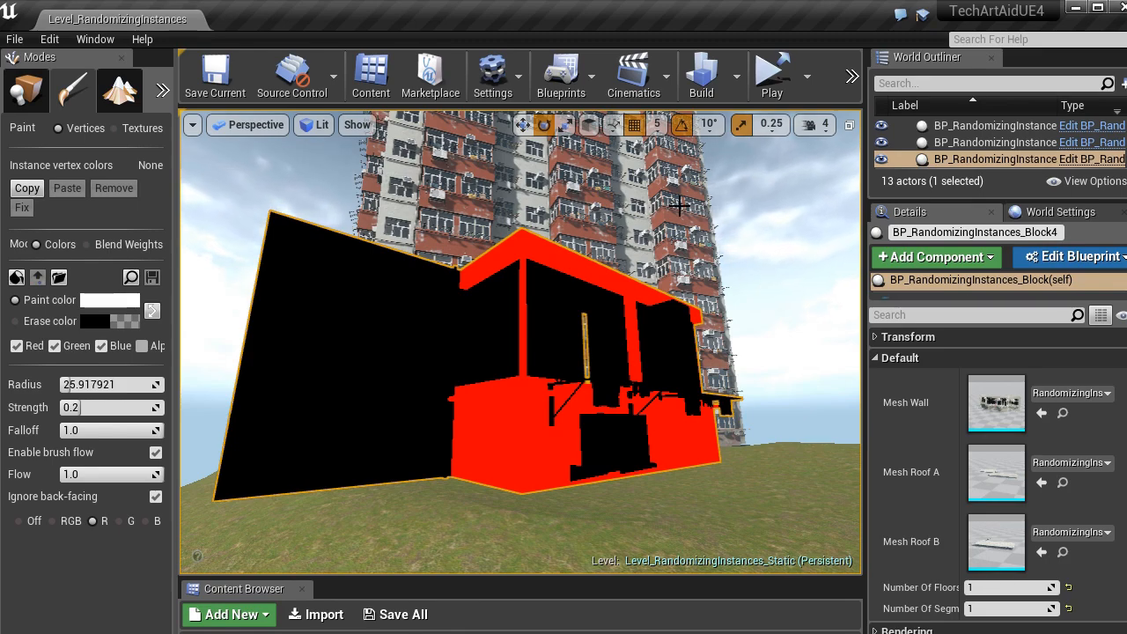
key("d")
right_click_drag(679, 206, 650, 208)
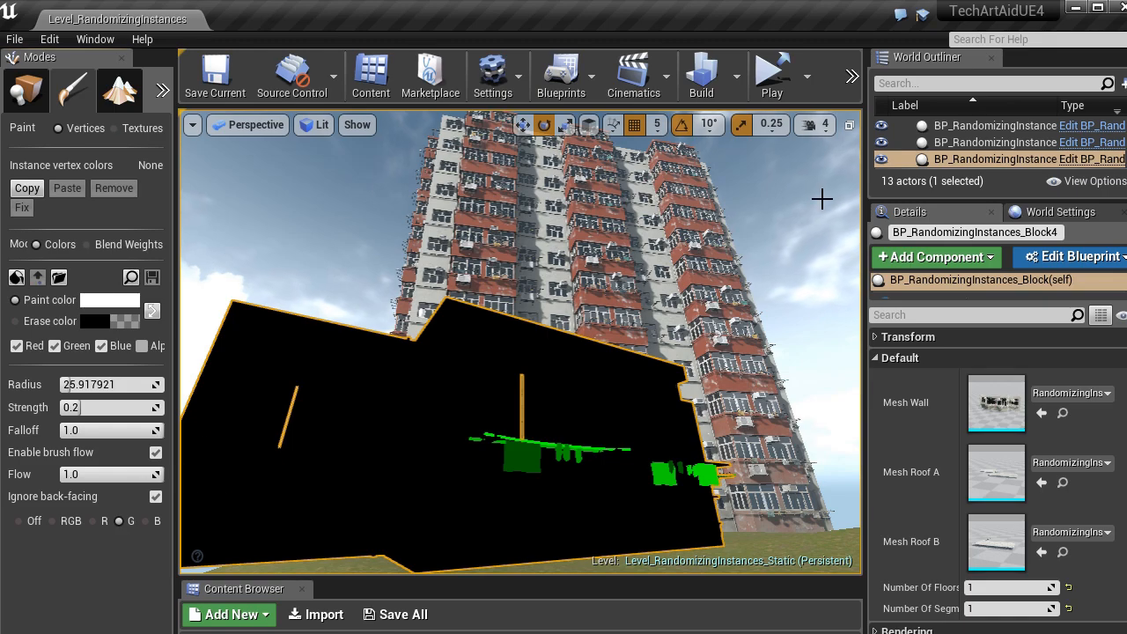
Examine the green vertex color channel on the block's laundry and drying racks up close, then clear the selection.
right_click_drag(786, 238, 792, 233)
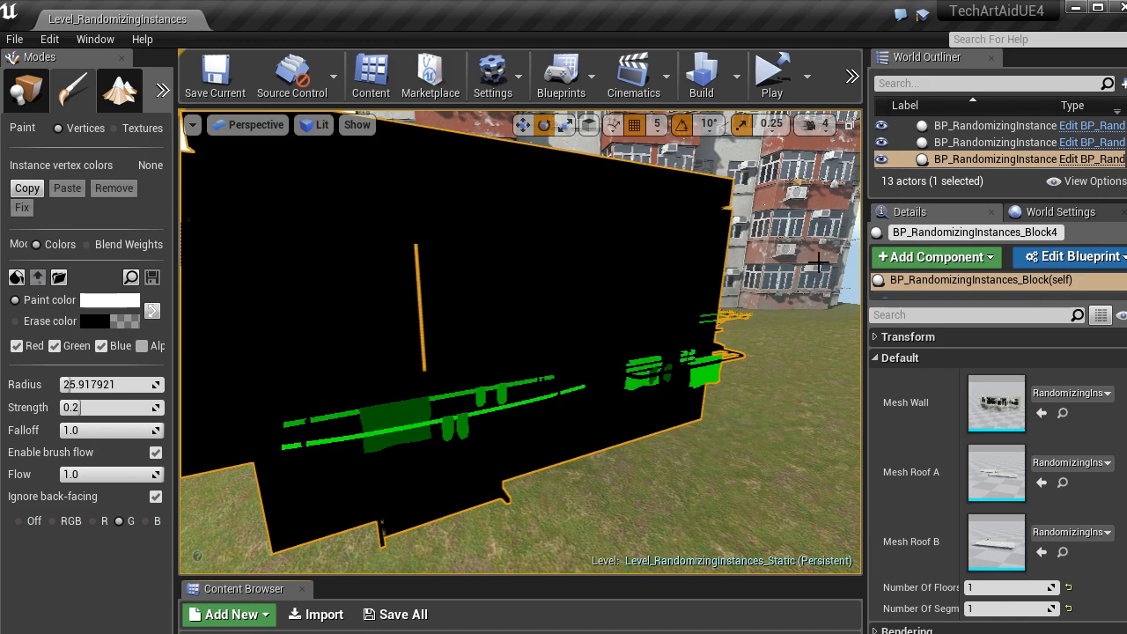
right_click_drag(817, 258, 742, 251)
key("g")
key("w")
right_click(768, 322)
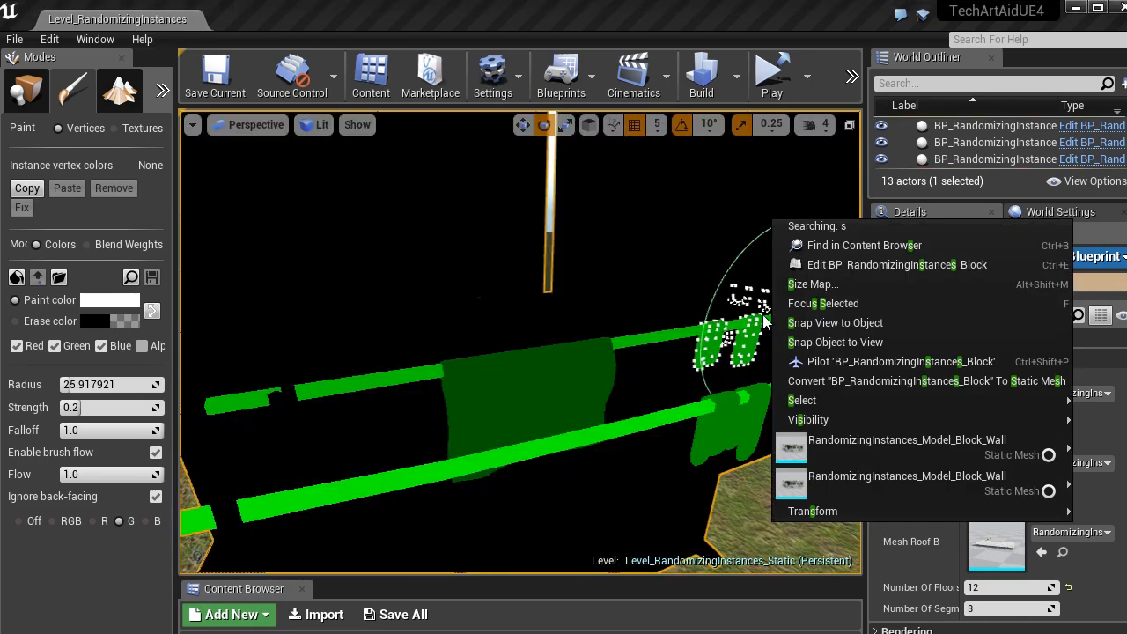
right_click_drag(768, 323, 775, 320)
key("s")
key("Escape")
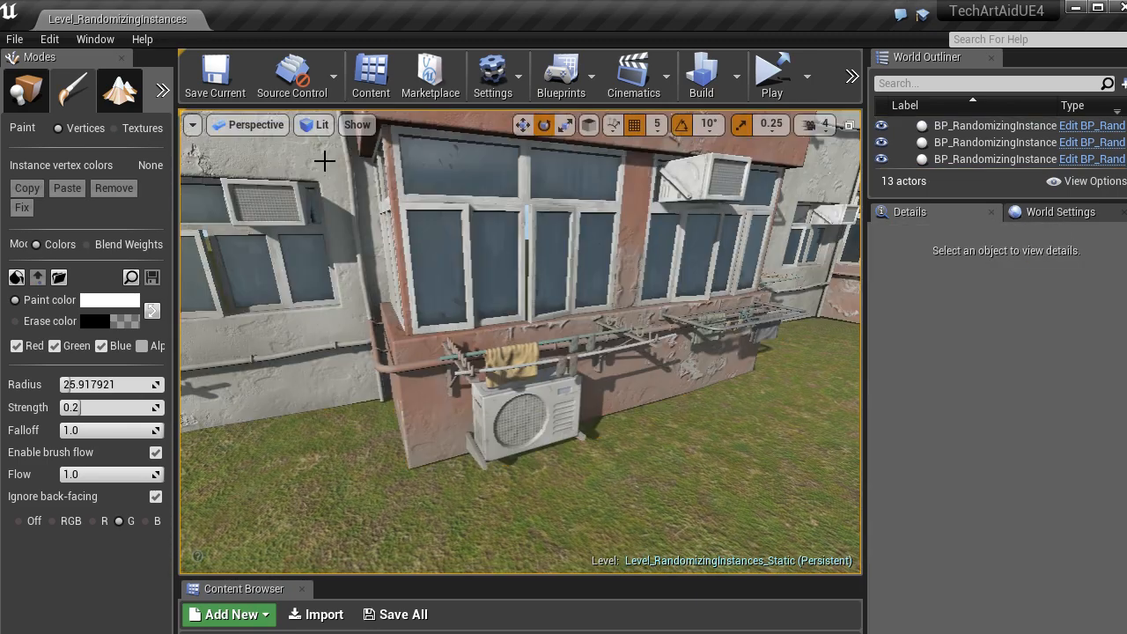
Reselect the single-floor block and display its blue vertex color channel.
mouse_move(626, 262)
middle_mouse_down()
mouse_move(627, 317)
mouse_move(626, 201)
mouse_move(627, 255)
middle_mouse_up()
right_click_drag(627, 255, 625, 260)
key("w")
key("s")
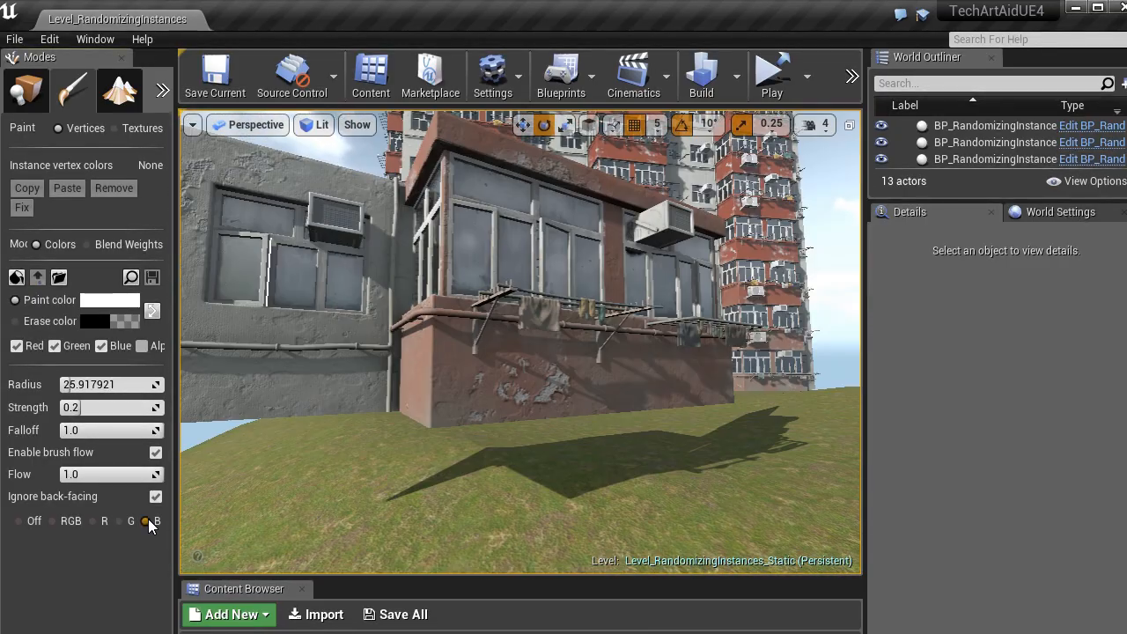
left_click(434, 359)
key("w")
right_click_drag(757, 382, 768, 356)
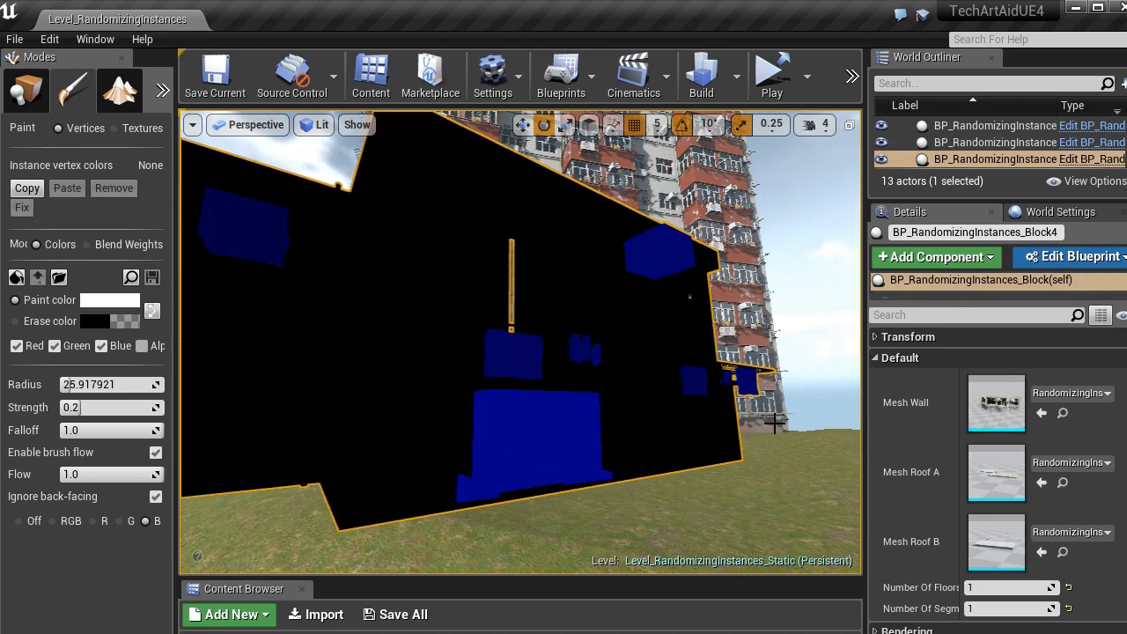
Examine the blue vertex color channel on the block's air conditioners and hanging laundry from several distances.
mouse_move(775, 424)
right_mouse_down()
mouse_move(705, 425)
mouse_move(795, 424)
right_mouse_up()
key("d")
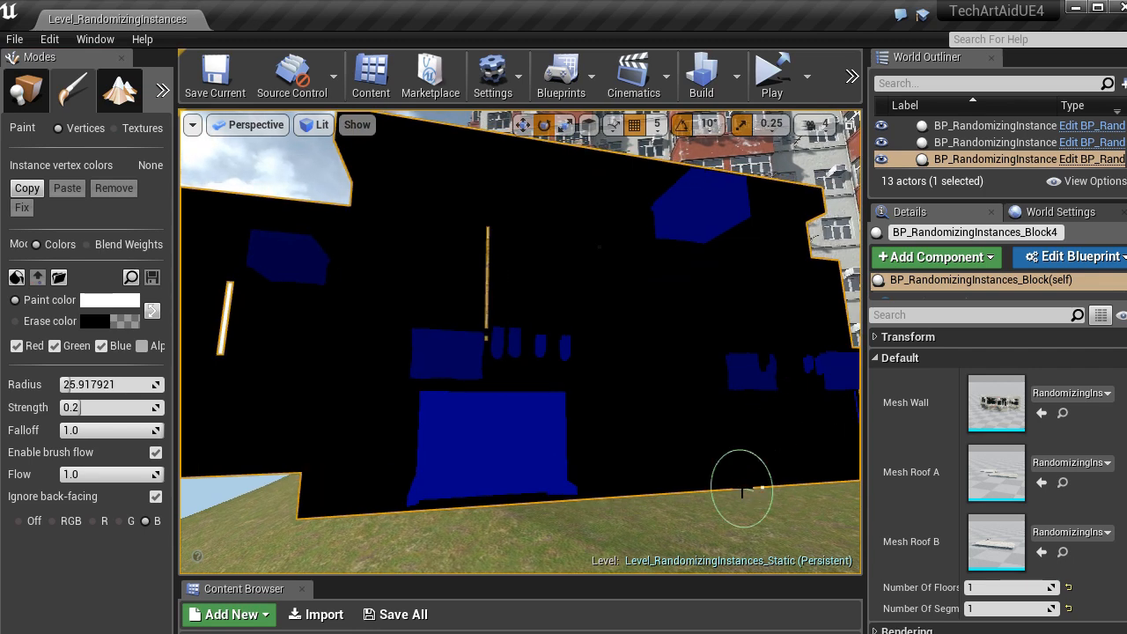
right_click_drag(738, 494, 695, 485)
key("w")
right_click_drag(637, 401, 628, 391)
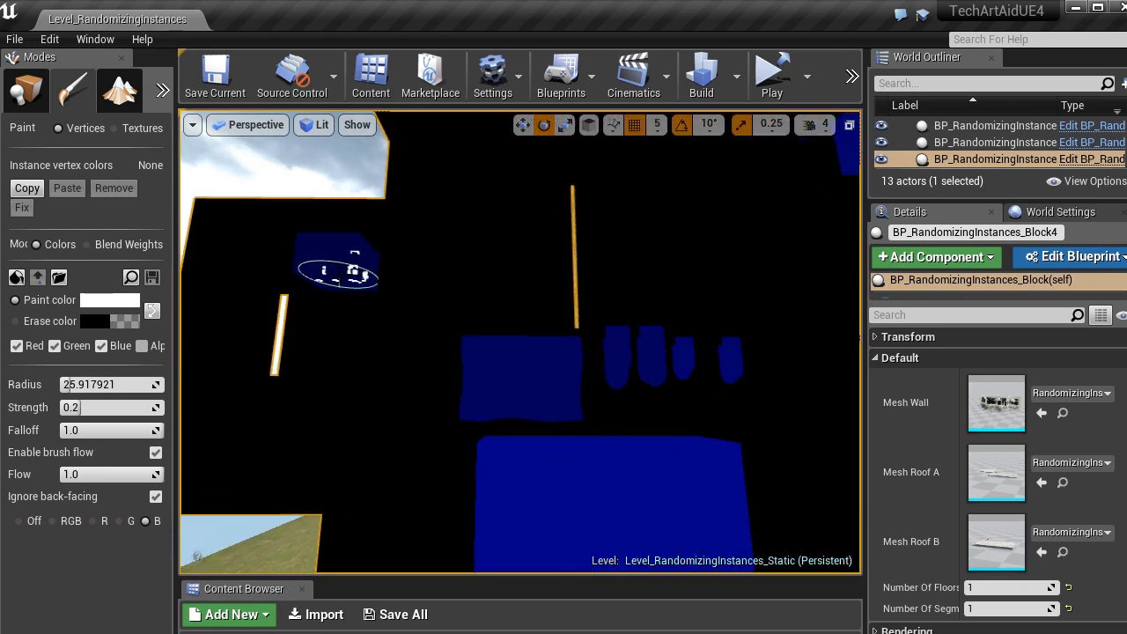
key("s")
right_click_drag(788, 442, 763, 464)
key("d")
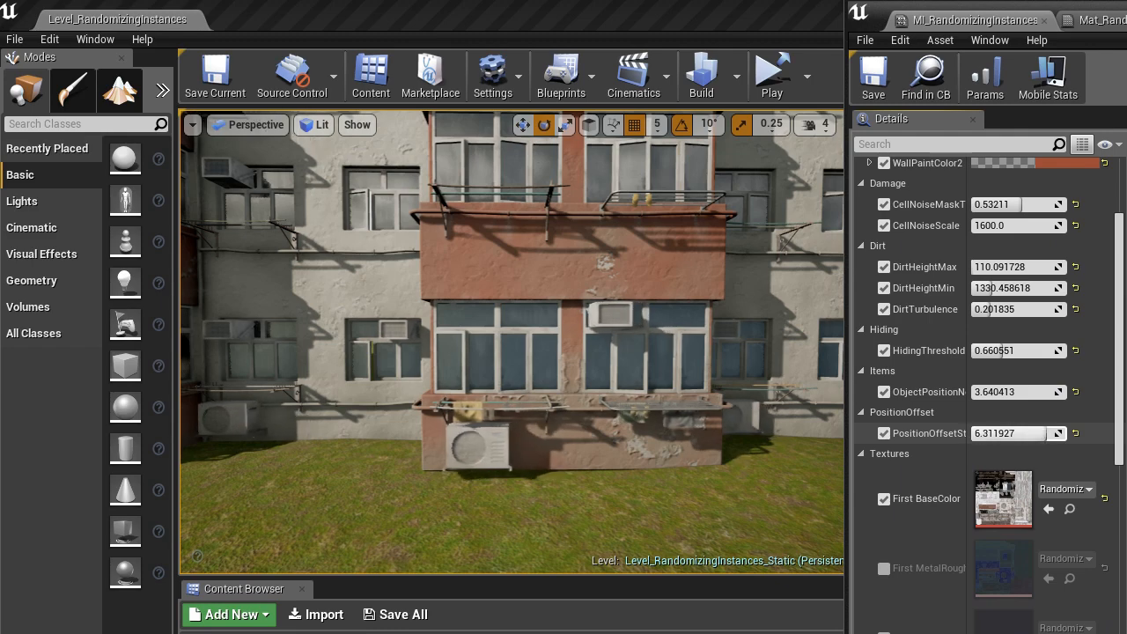
Set the material instance's PositionOffset strength parameter to about 4.7.
left_click_drag(1029, 433, 1001, 433)
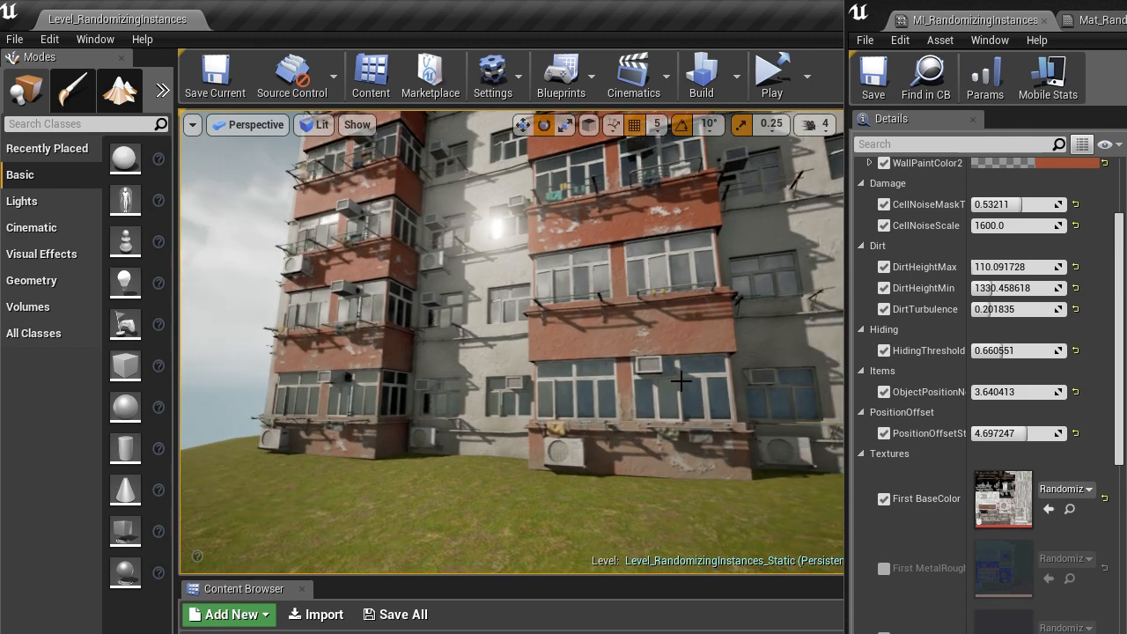
Lower the PositionOffset strength parameter to about 3.45 and check the tower's facade from several angles.
right_click_drag(704, 369, 704, 326)
left_click_drag(1034, 433, 1018, 433)
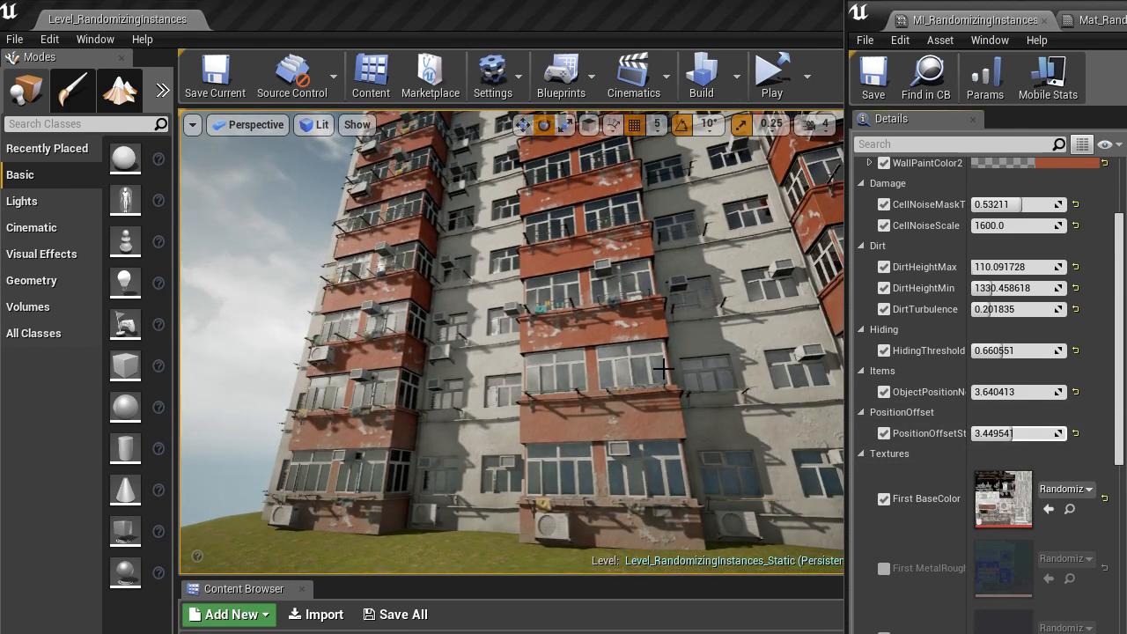
right_click_drag(664, 369, 659, 337)
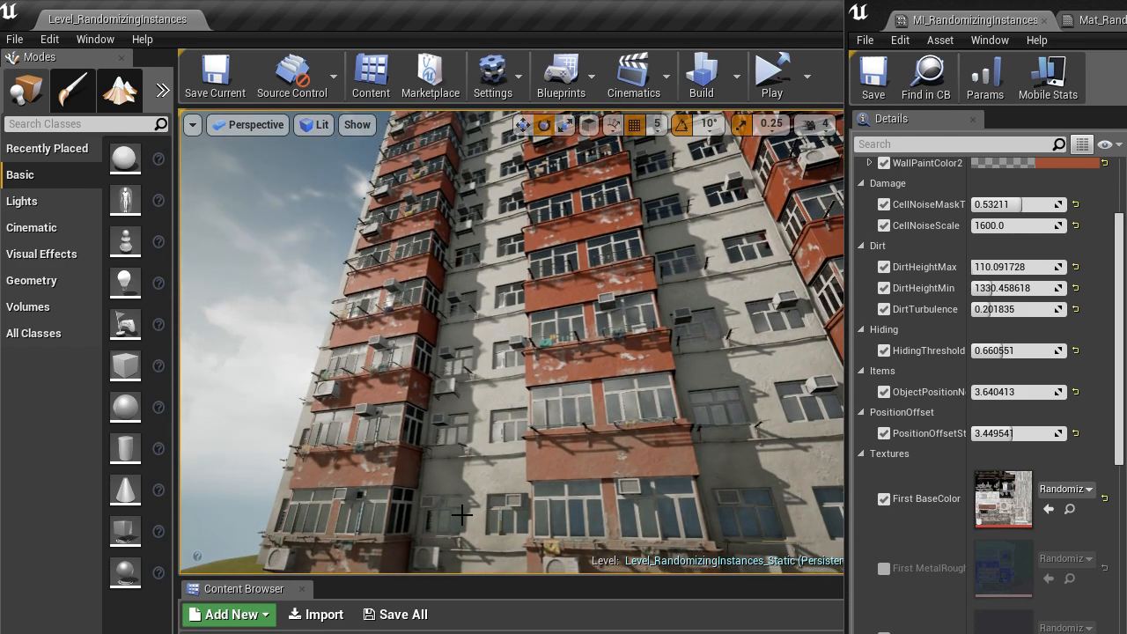
right_click_drag(628, 419, 578, 399)
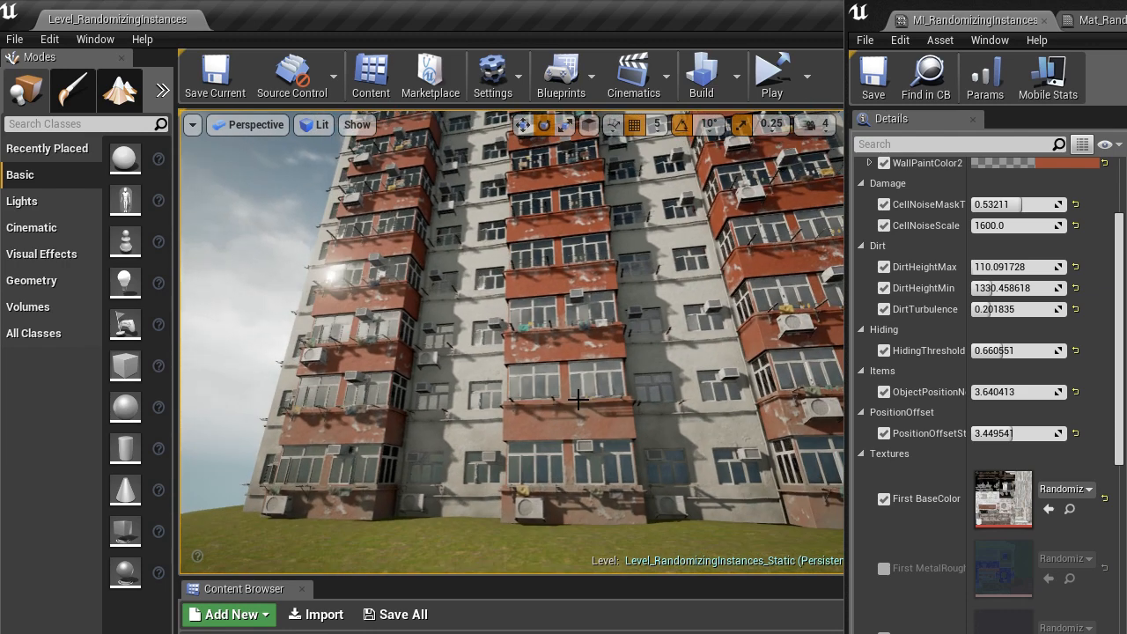
right_click_drag(579, 400, 544, 386)
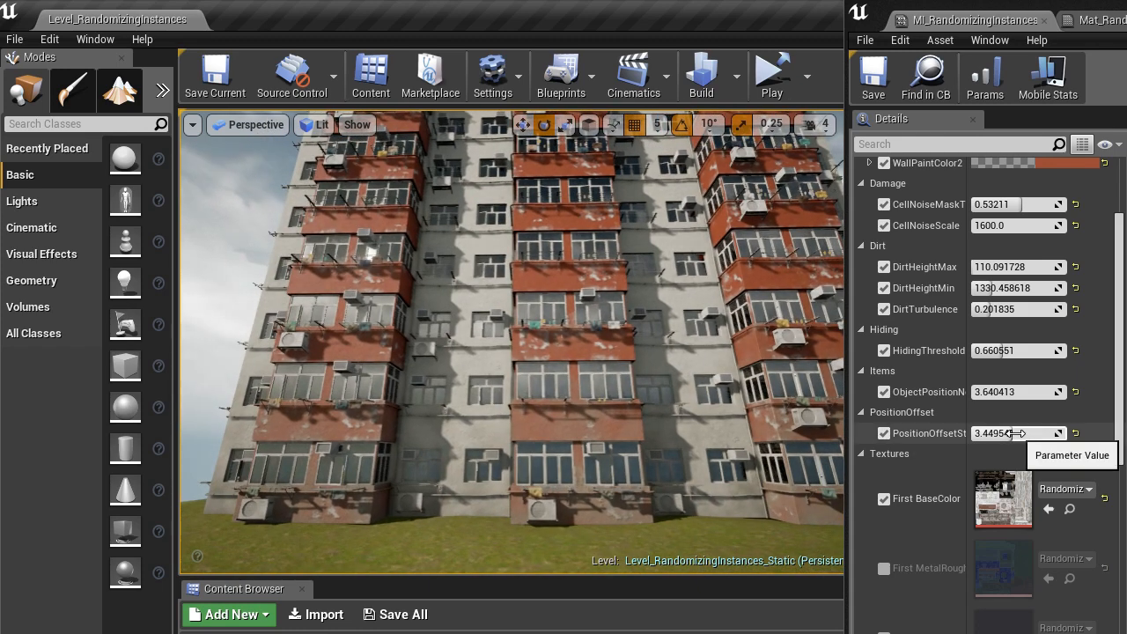
Set the material instance's PositionOffset strength to about 4.99 and HidingThreshold to about 0.81.
mouse_move(1016, 433)
left_mouse_down()
mouse_move(990, 433)
mouse_move(1030, 433)
left_mouse_up()
right_click_drag(681, 410, 676, 356)
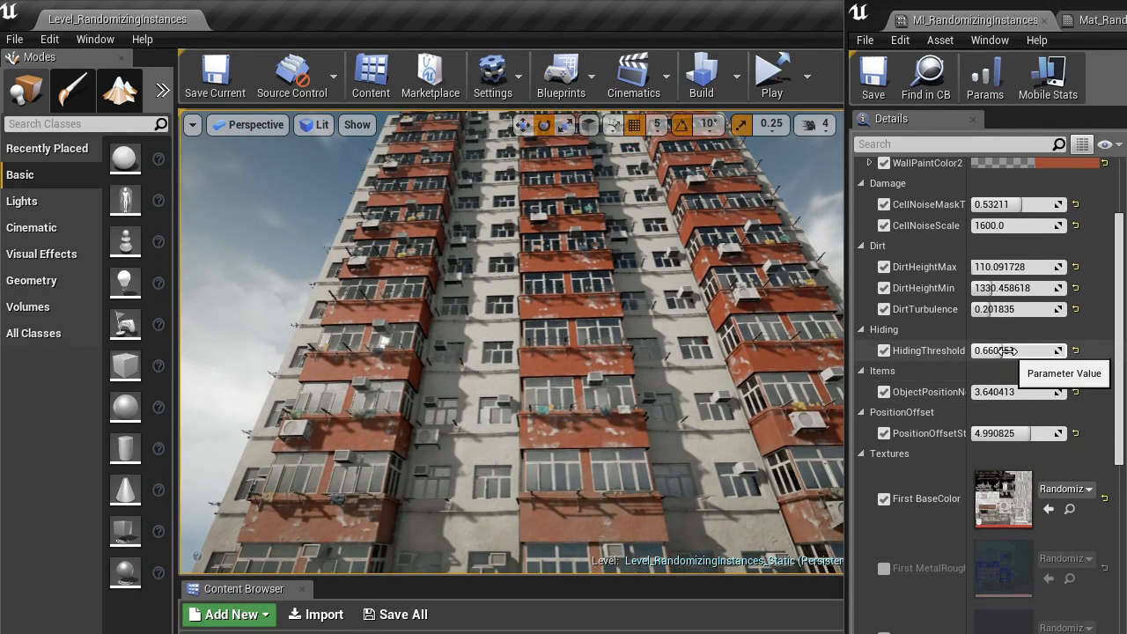
mouse_move(1007, 350)
left_mouse_down()
mouse_move(1024, 350)
mouse_move(994, 351)
mouse_move(1024, 350)
left_mouse_up()
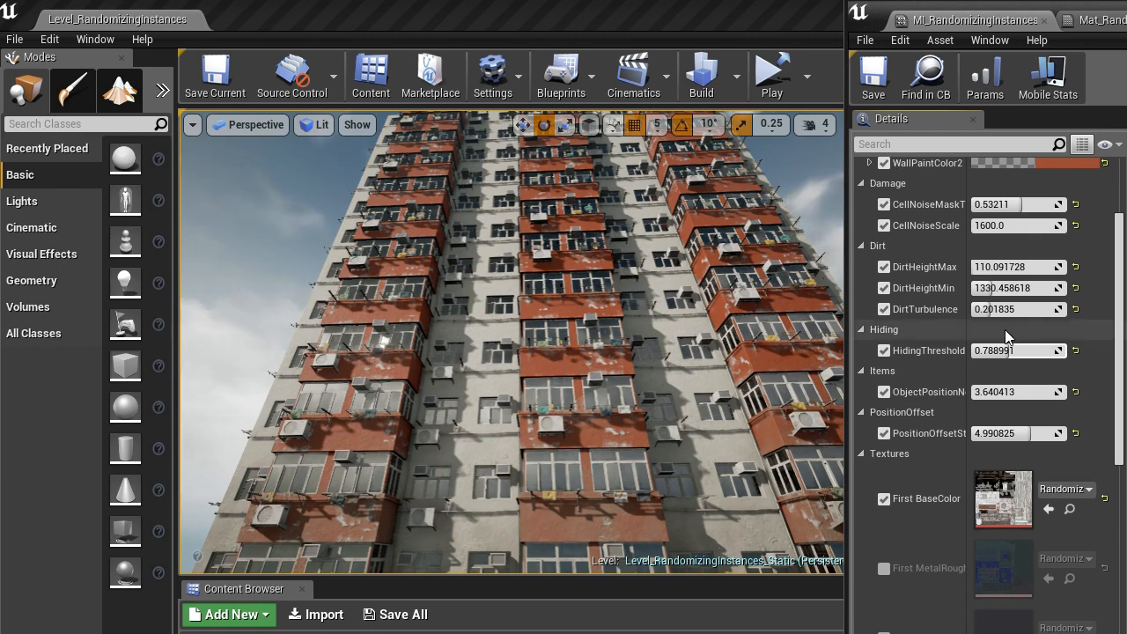
left_click_drag(1008, 351, 1005, 351)
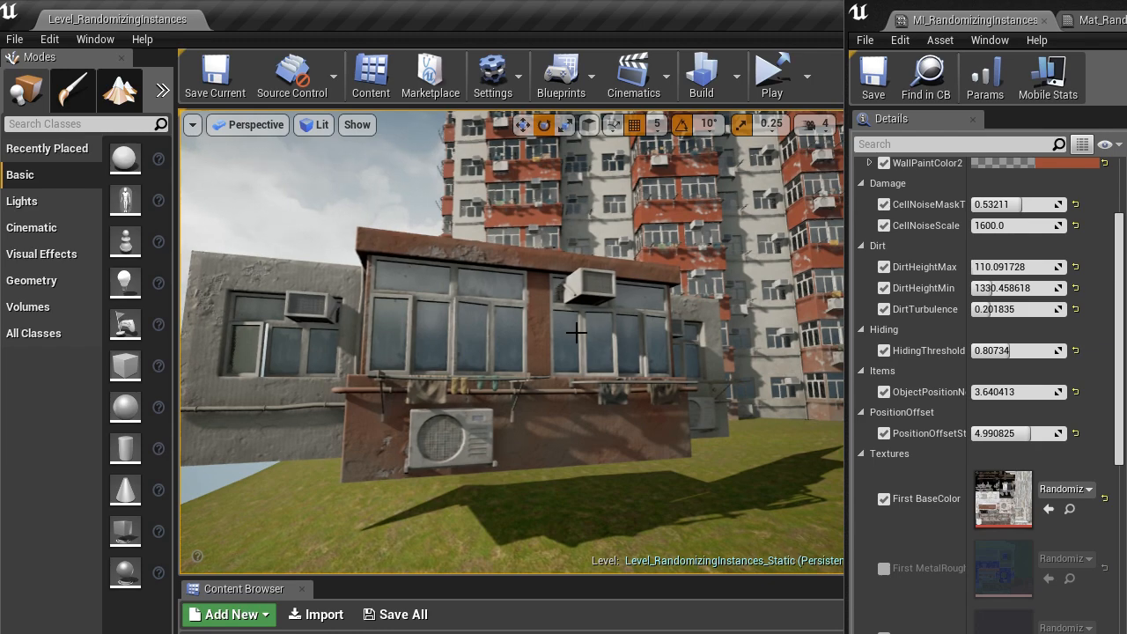
View the single-floor block in front of the tower from its front corner.
key("a")
right_click_drag(577, 333, 585, 332)
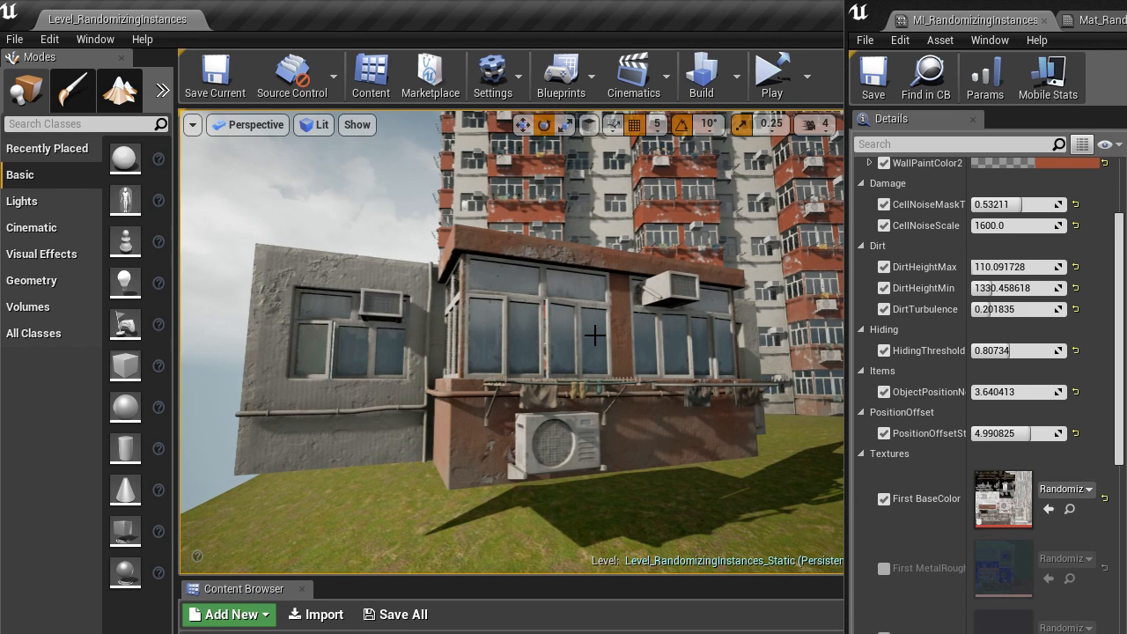
key("ctrl+l")
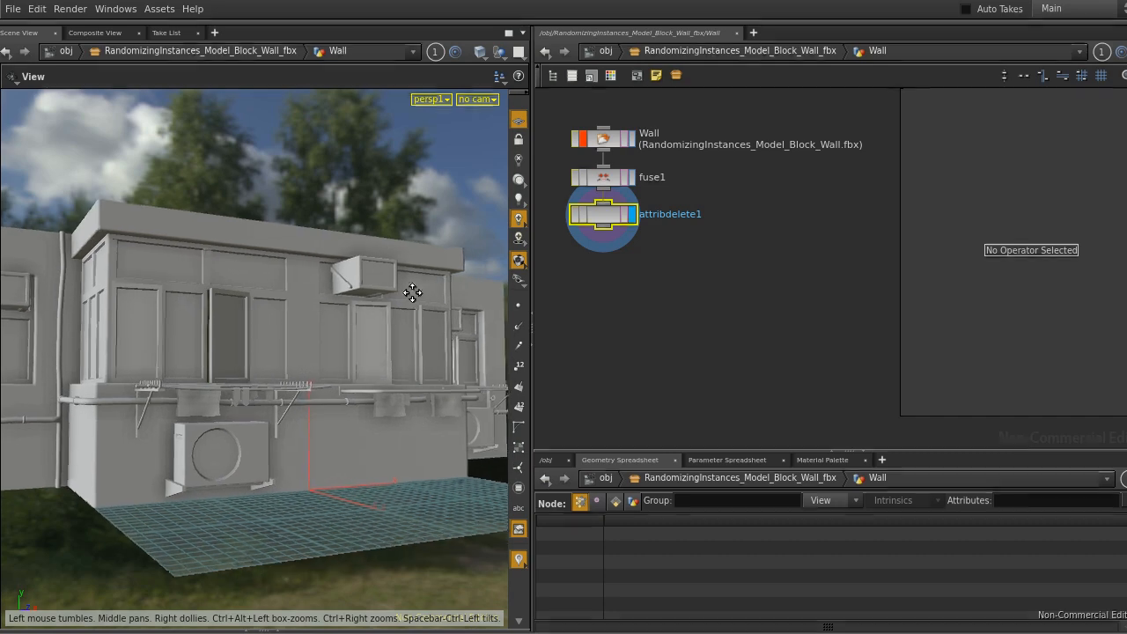
Switch to Houdini and add a Color node to the Wall network, connected to the output of attribdelete1.
left_click_drag(426, 279, 407, 328)
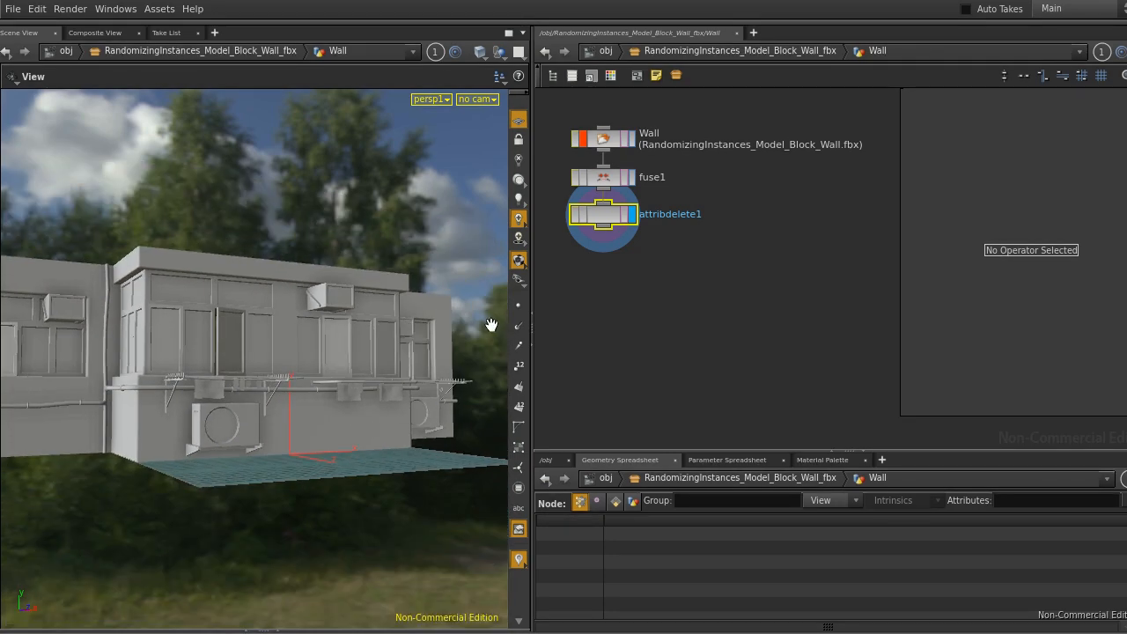
middle_click_drag(660, 289, 681, 289)
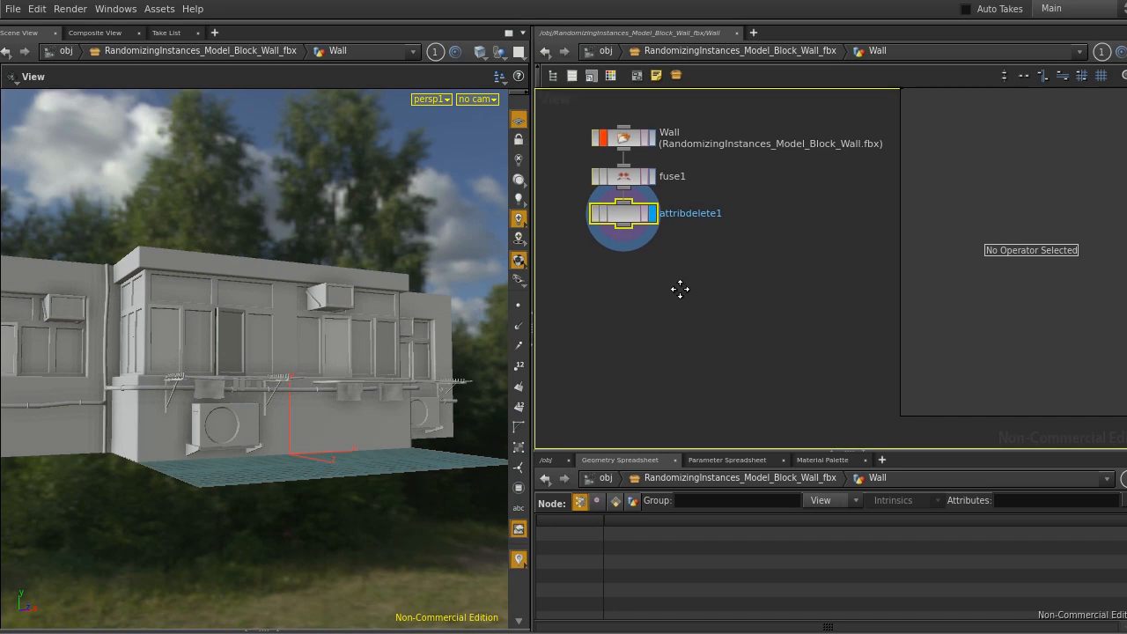
left_click(656, 283)
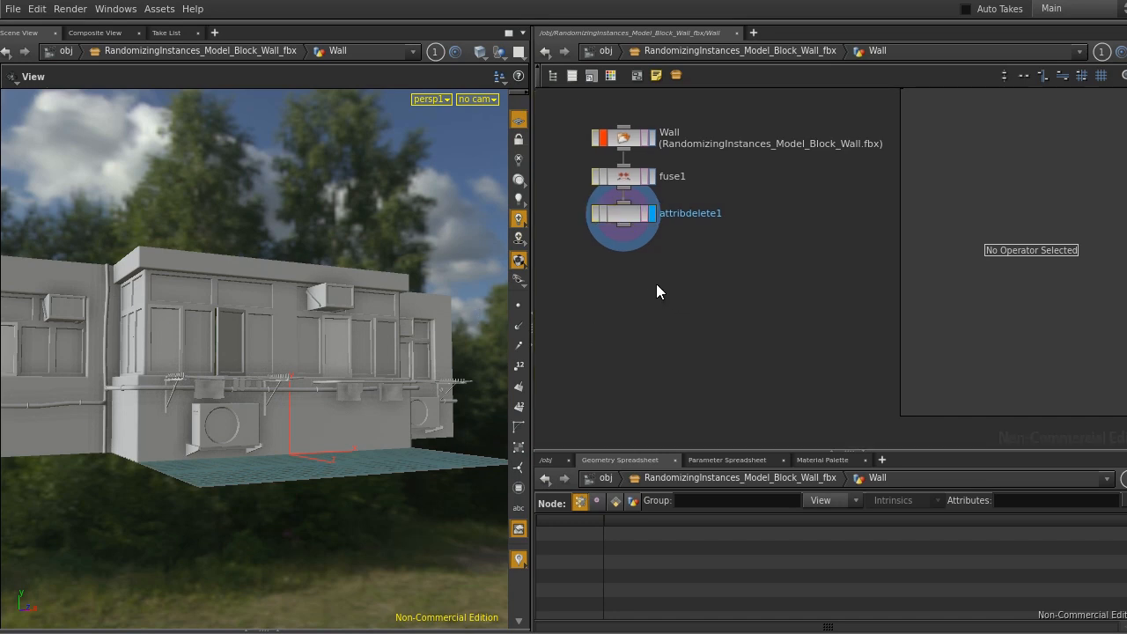
scroll(680, 266, "up", 2)
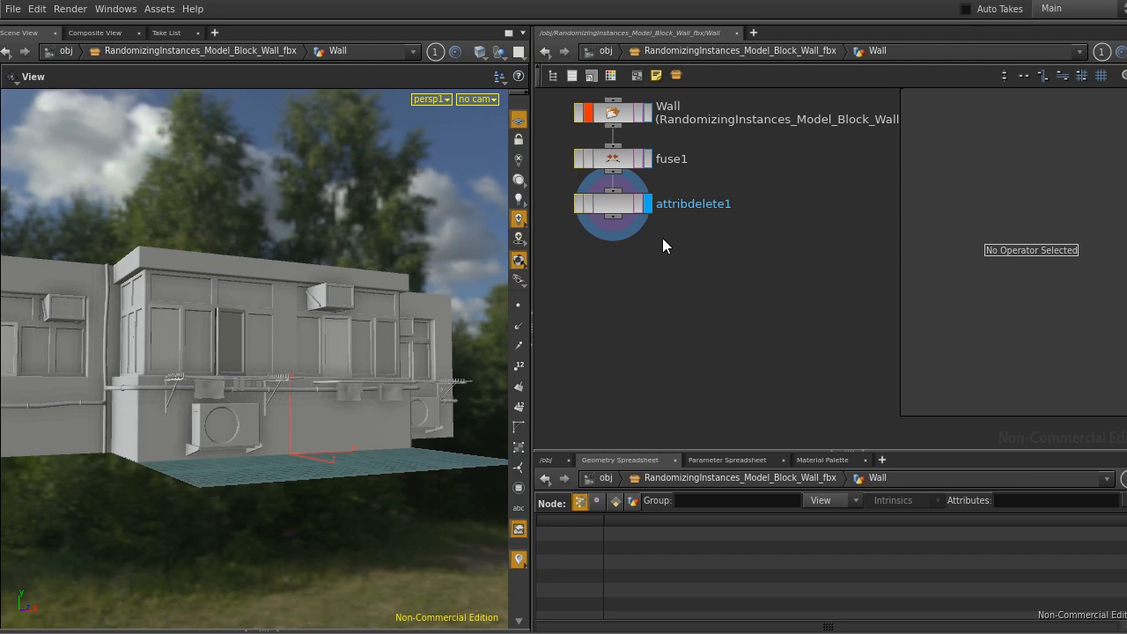
left_click_drag(373, 184, 402, 184)
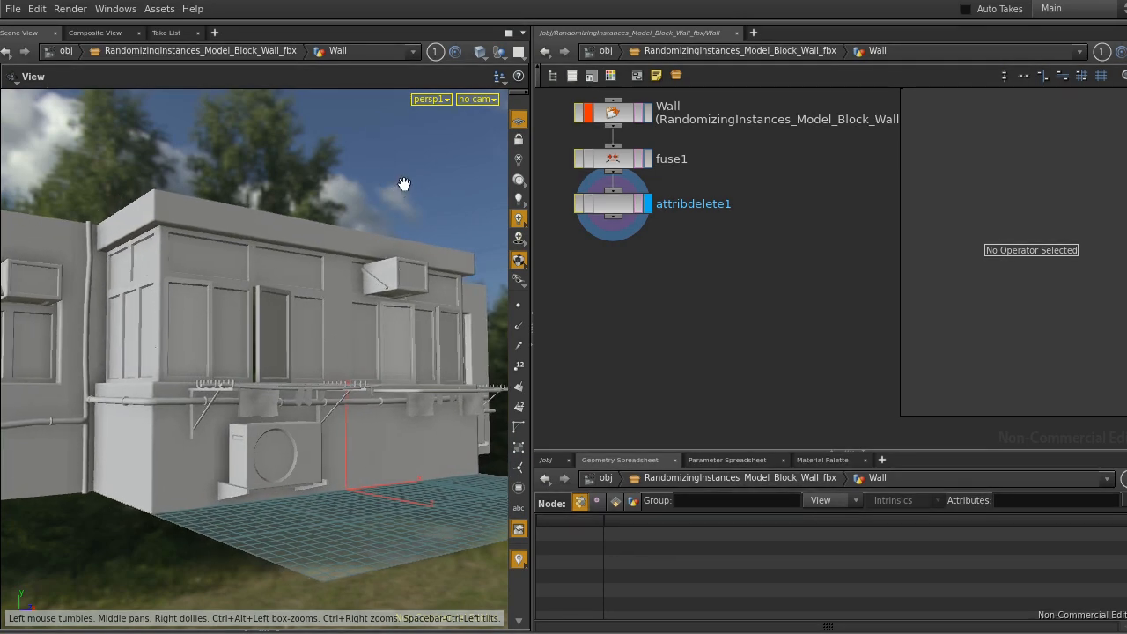
key("Tab")
type("color")
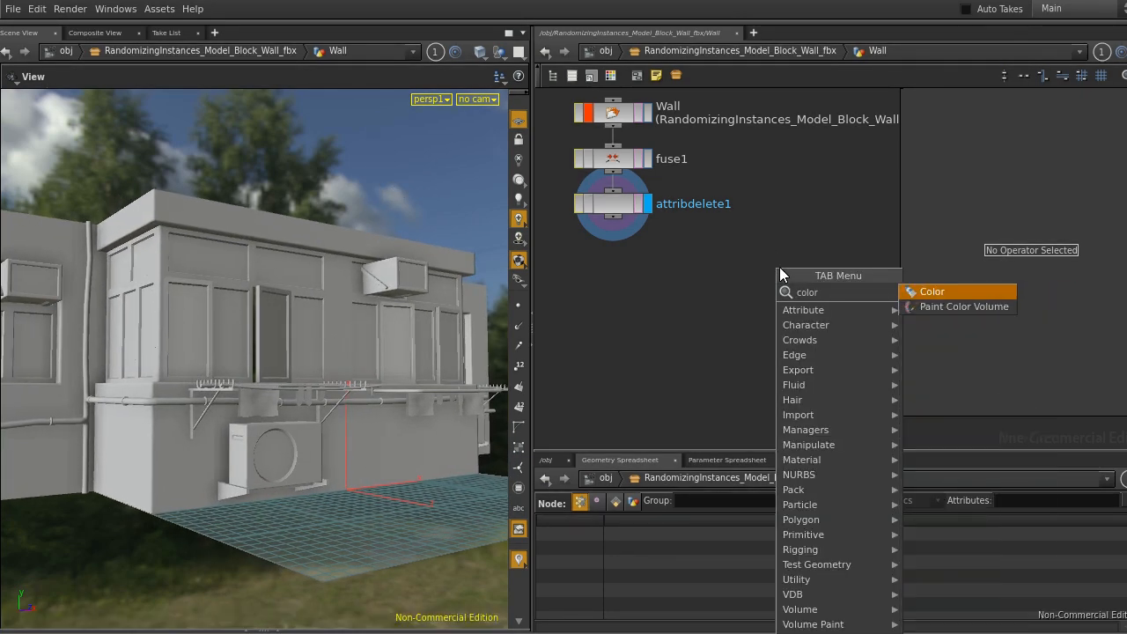
key("Return")
left_click(736, 262)
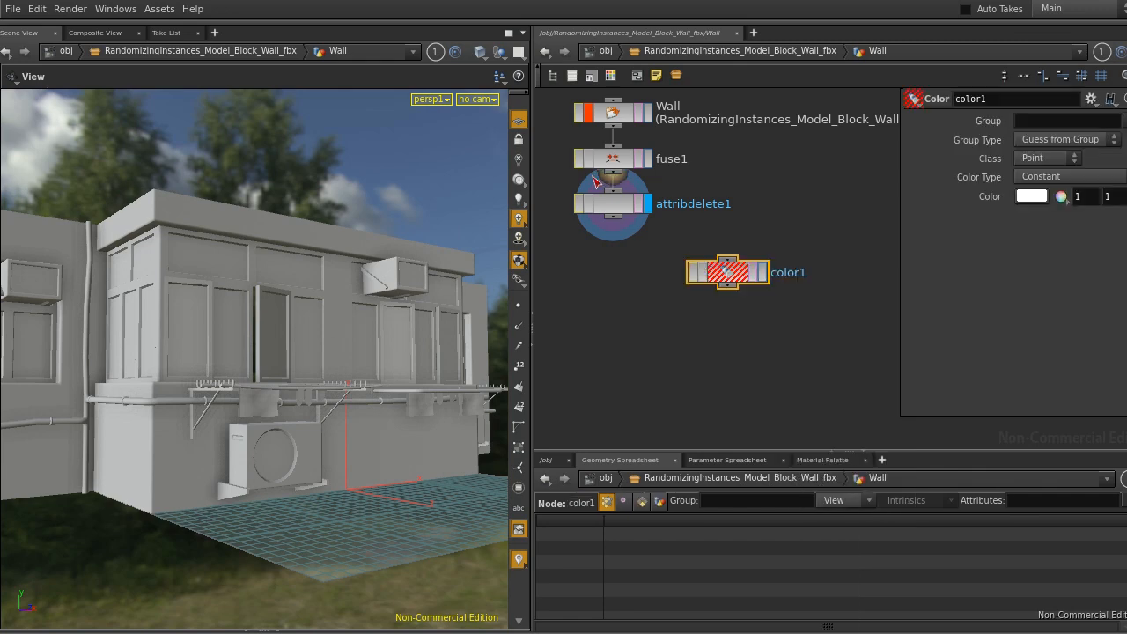
Set the color1 node's Group Type to Primitives and its color to black (0, 0, 0).
left_click(1065, 139)
left_click(1055, 208)
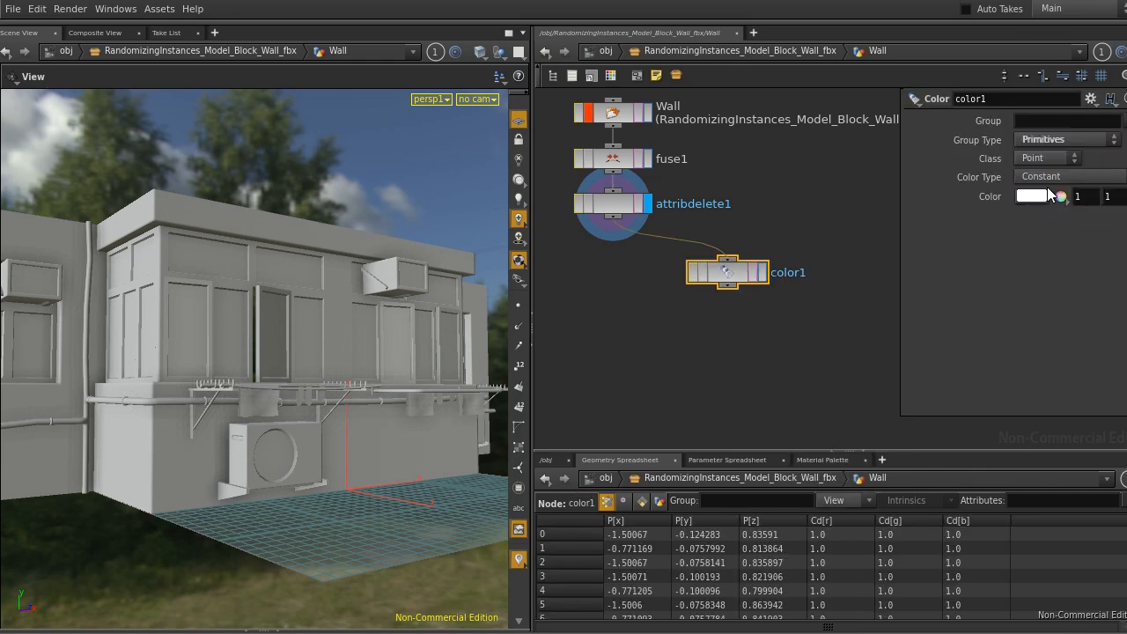
left_click_drag(1086, 195, 922, 172)
type("0")
left_click_drag(1119, 197, 1020, 195)
type("0")
key("Tab")
type("0")
key("Return")
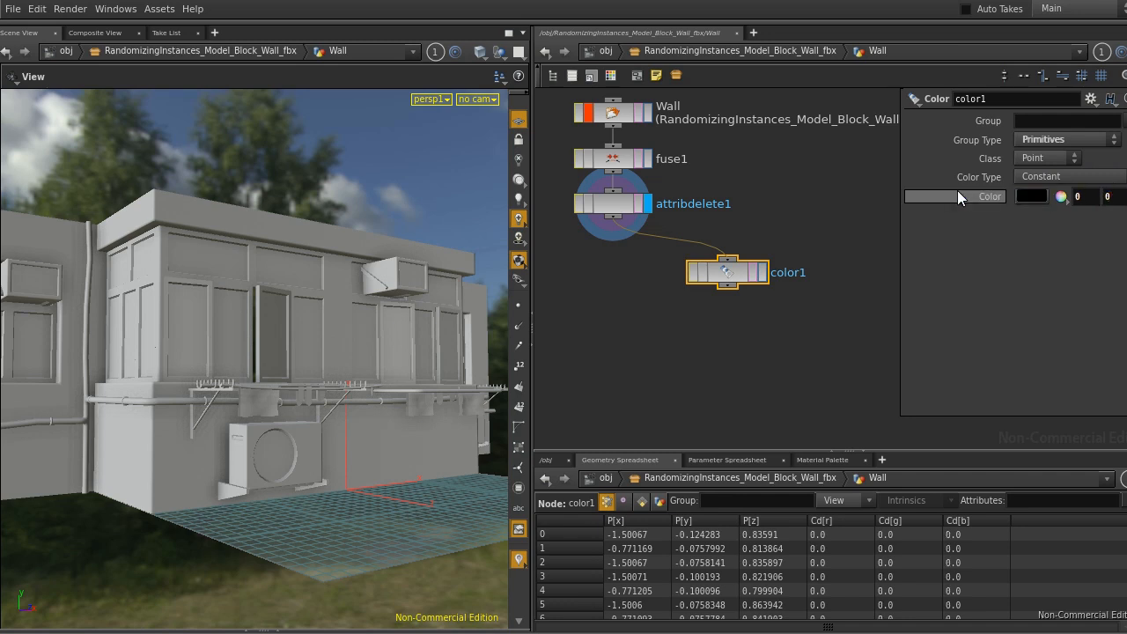
Duplicate the color1 node, connect the copy below it and set the copy's color to red with a red value of 1.
left_click(763, 273)
key("ctrl+v")
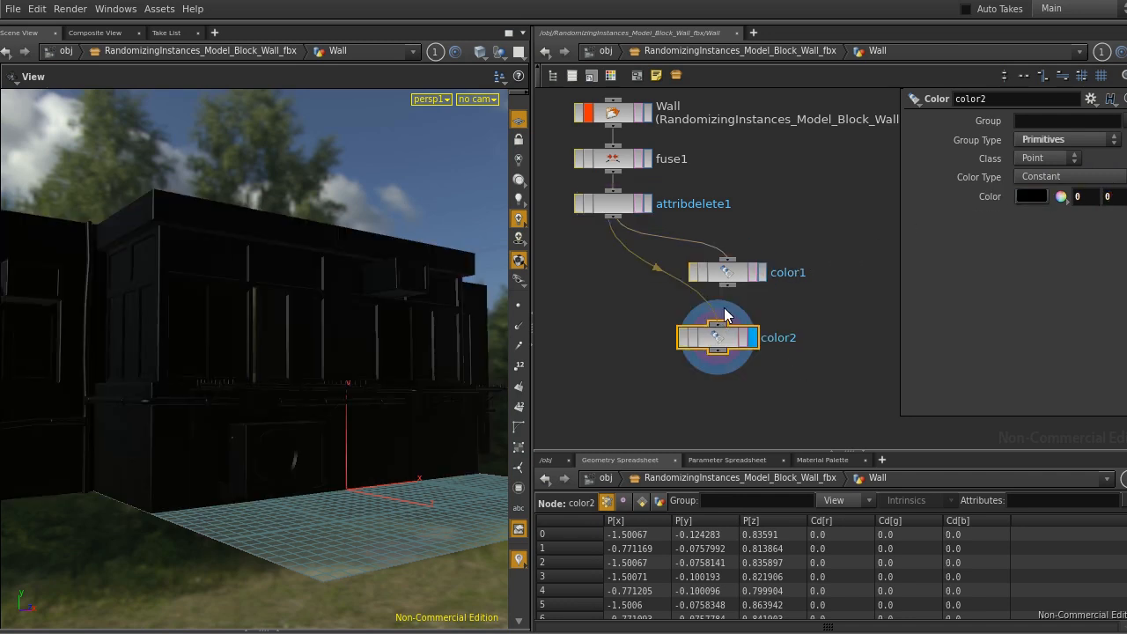
left_click_drag(727, 286, 747, 340)
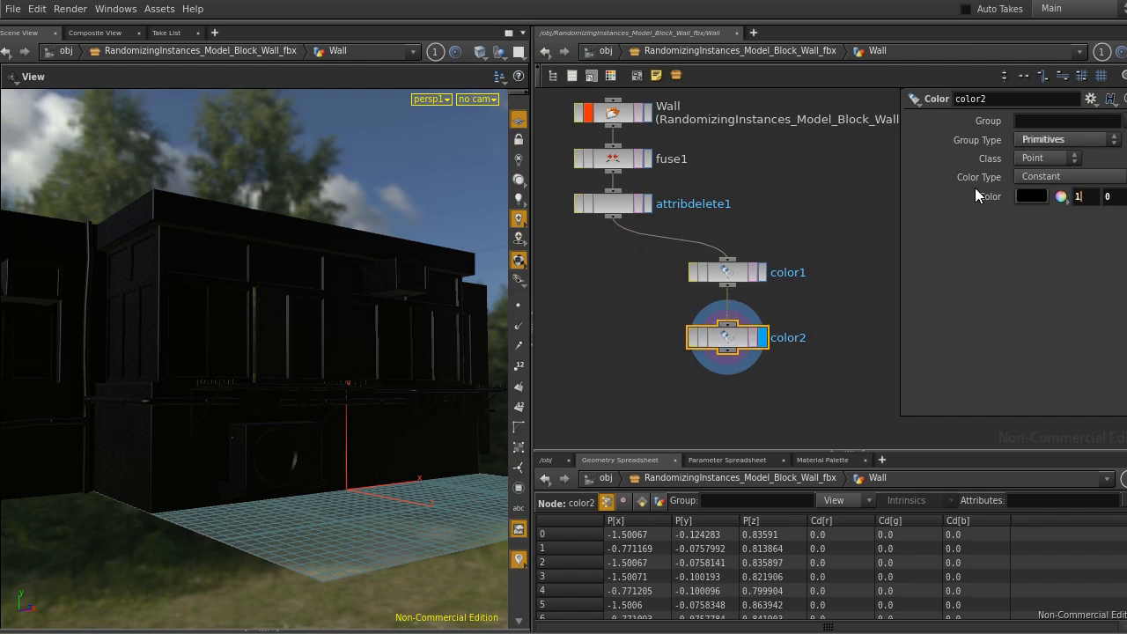
key("Return")
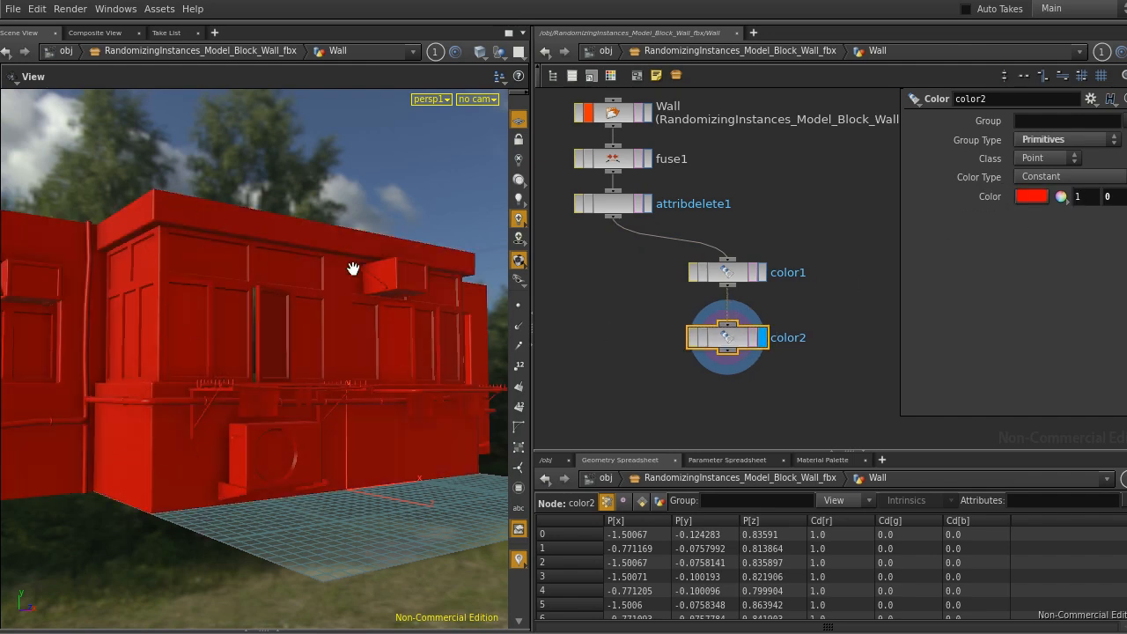
Start picking geometry for color2's Group and list the selectable groups by UV Connected Geometry.
left_click_drag(352, 268, 329, 315)
right_click_drag(282, 327, 299, 256)
middle_click_drag(262, 335, 380, 311)
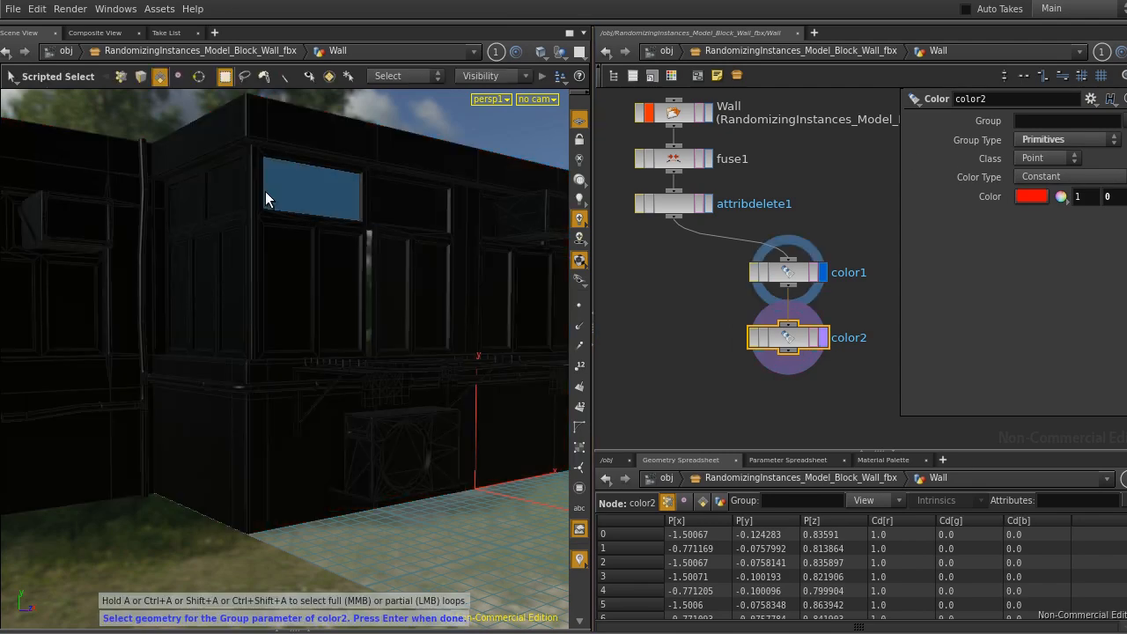
left_click(311, 77)
left_click(406, 77)
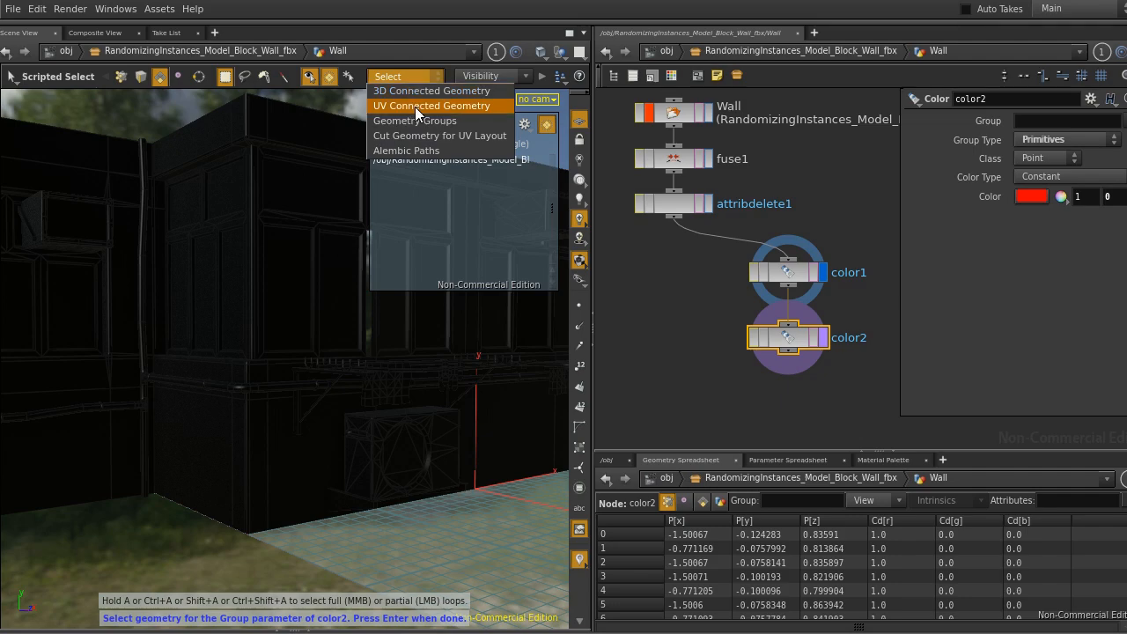
left_click(415, 105)
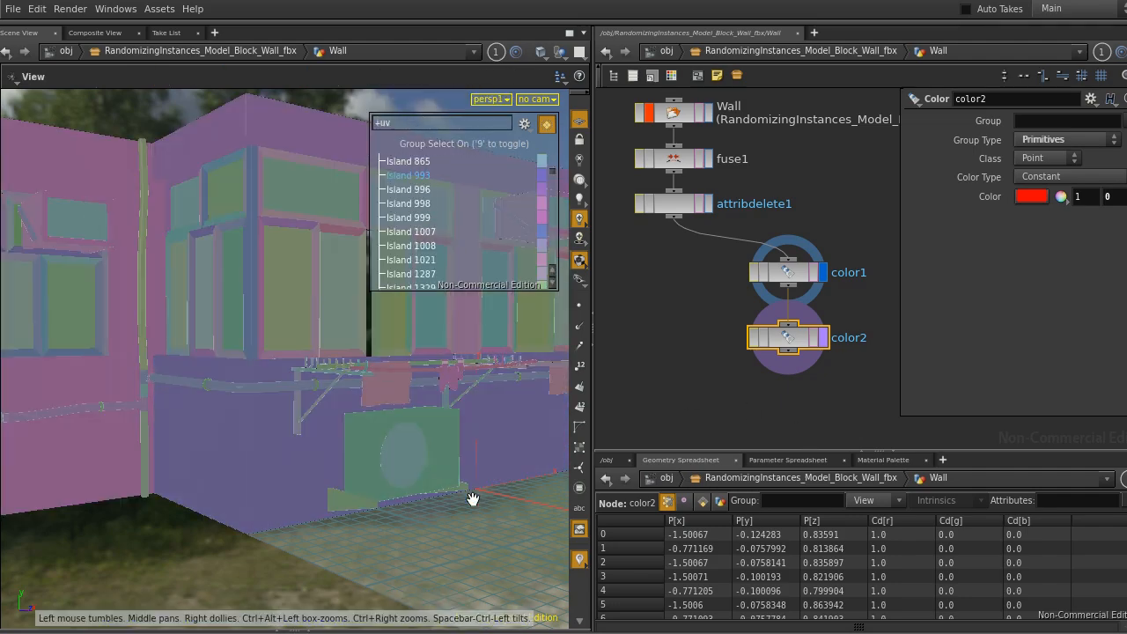
Select the painted wall islands of the protruding bay, including its lower wall, pillars and top ledge, and assign them to color2's Group.
left_click_drag(471, 501, 297, 466, "alt")
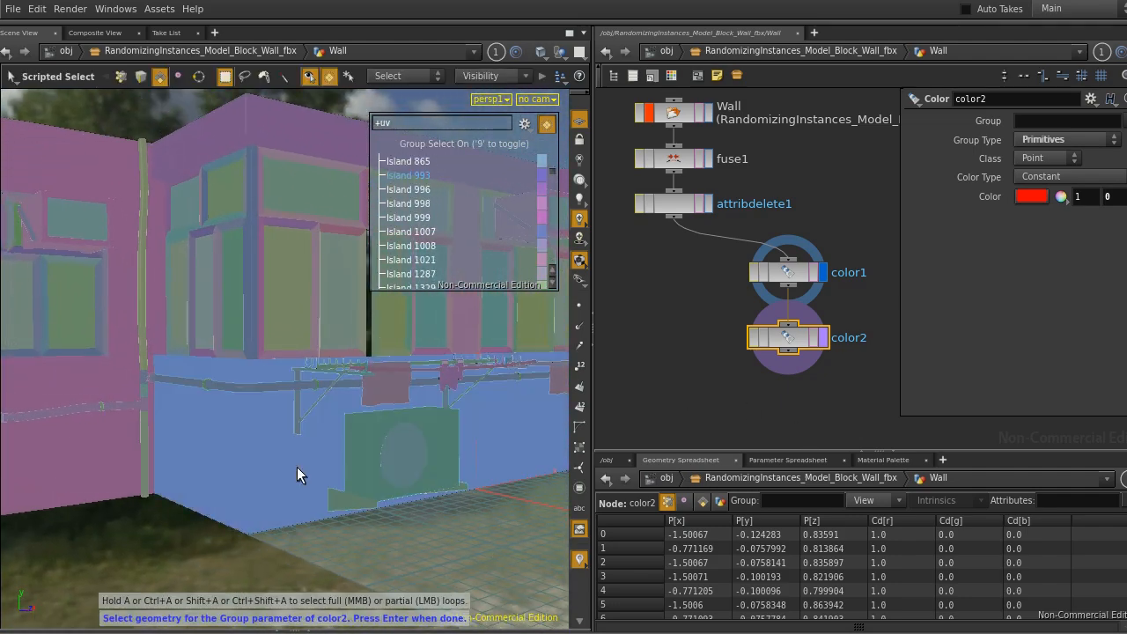
left_click(241, 460)
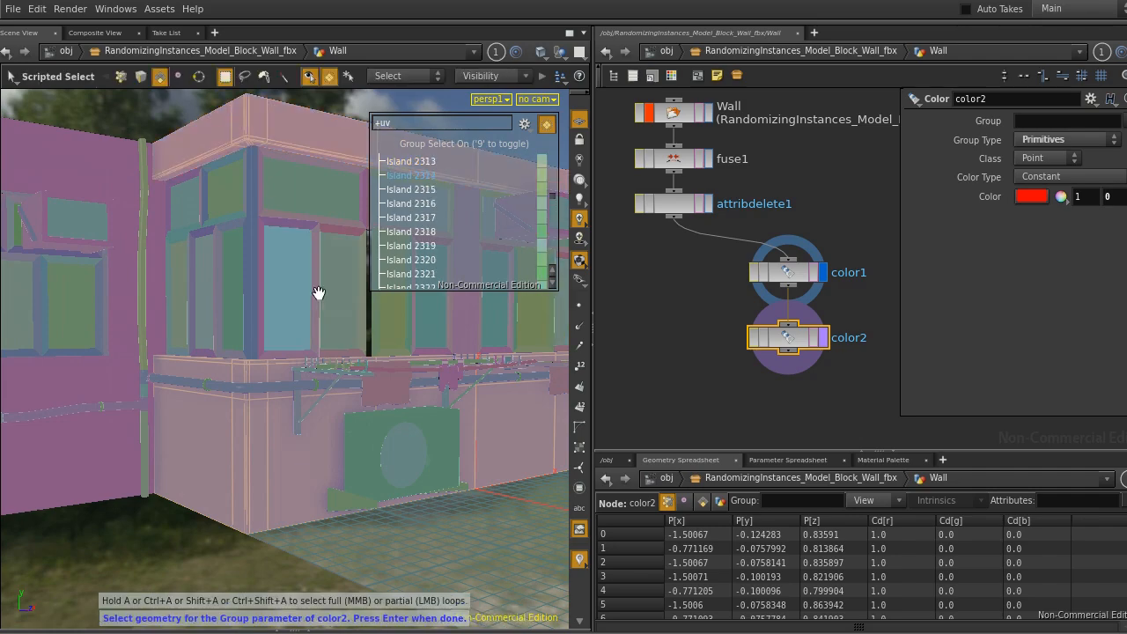
left_click_drag(317, 292, 250, 326, "alt")
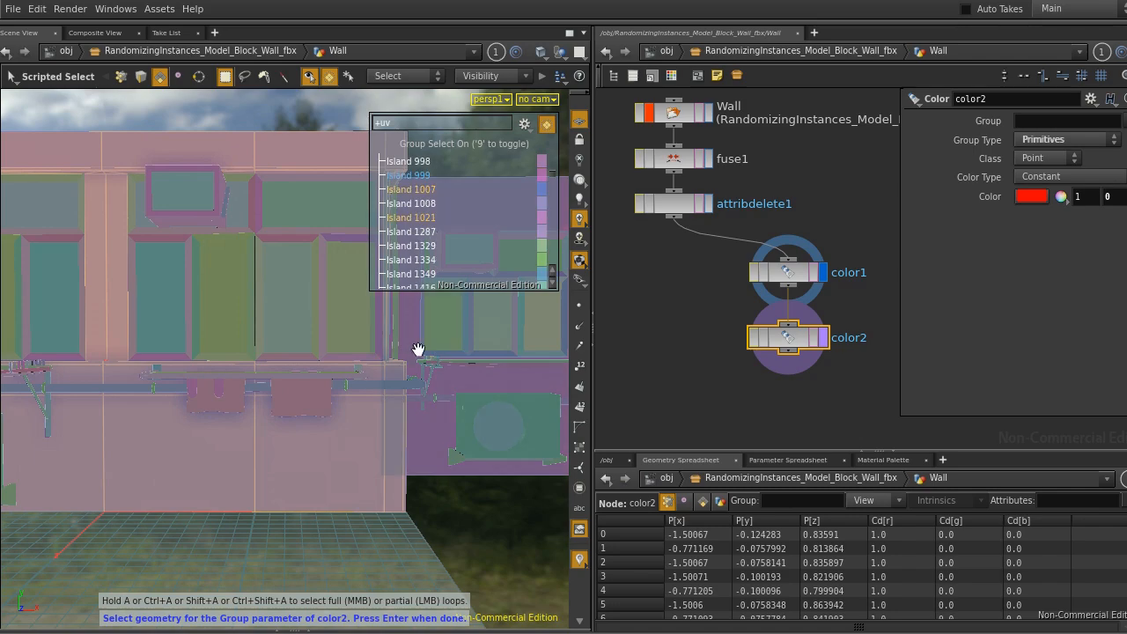
left_click_drag(414, 353, 311, 420, "alt")
key("Return")
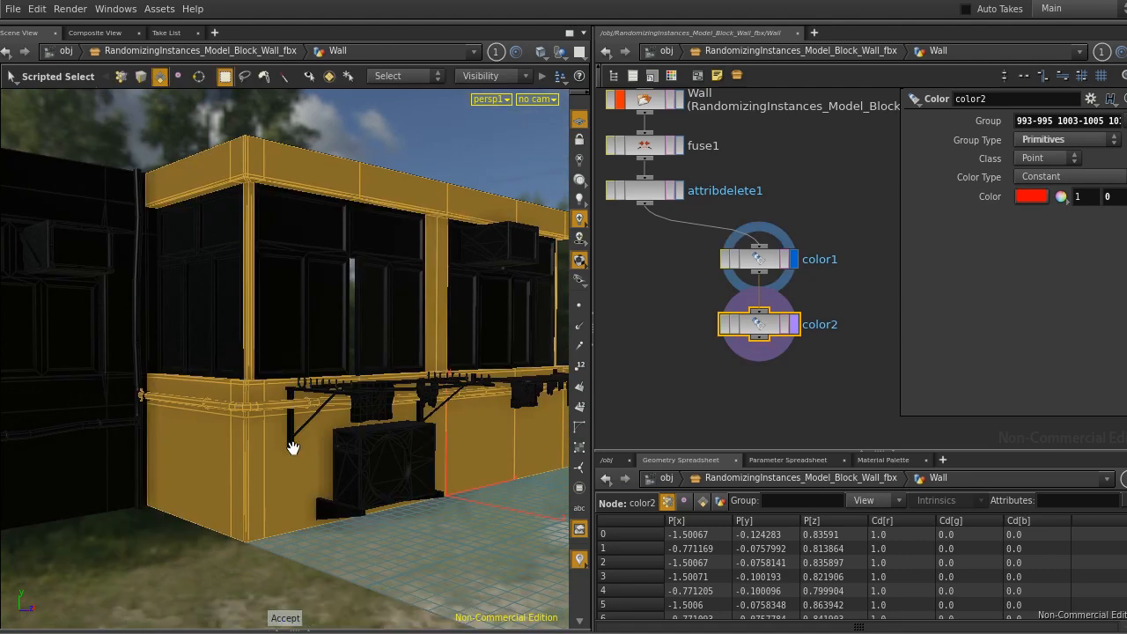
key("Return")
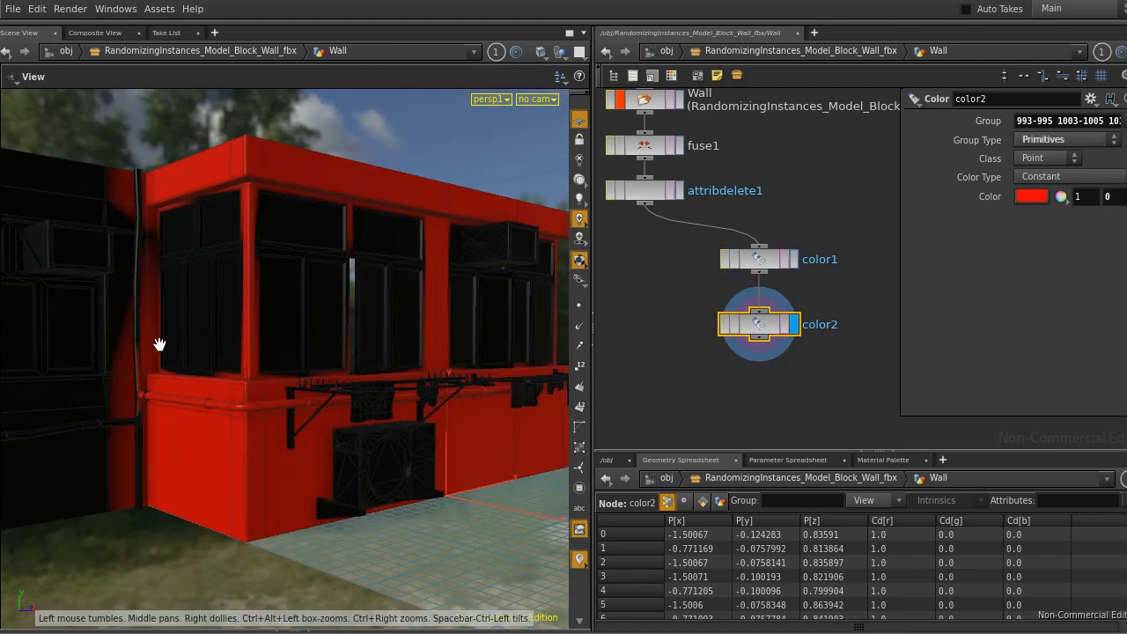
Set the Class of both the color1 and color2 nodes to Primitive, leaving color2 selected.
scroll(156, 352, "down", 4)
scroll(153, 350, "up", 6)
left_click_drag(154, 348, 236, 365)
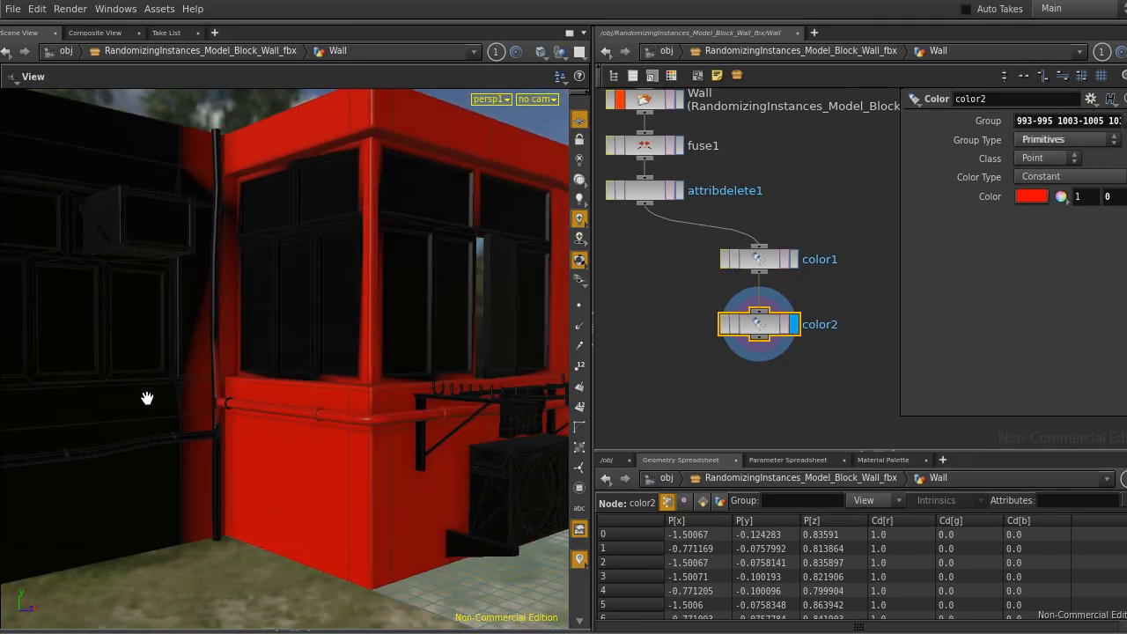
left_click_drag(422, 393, 335, 397)
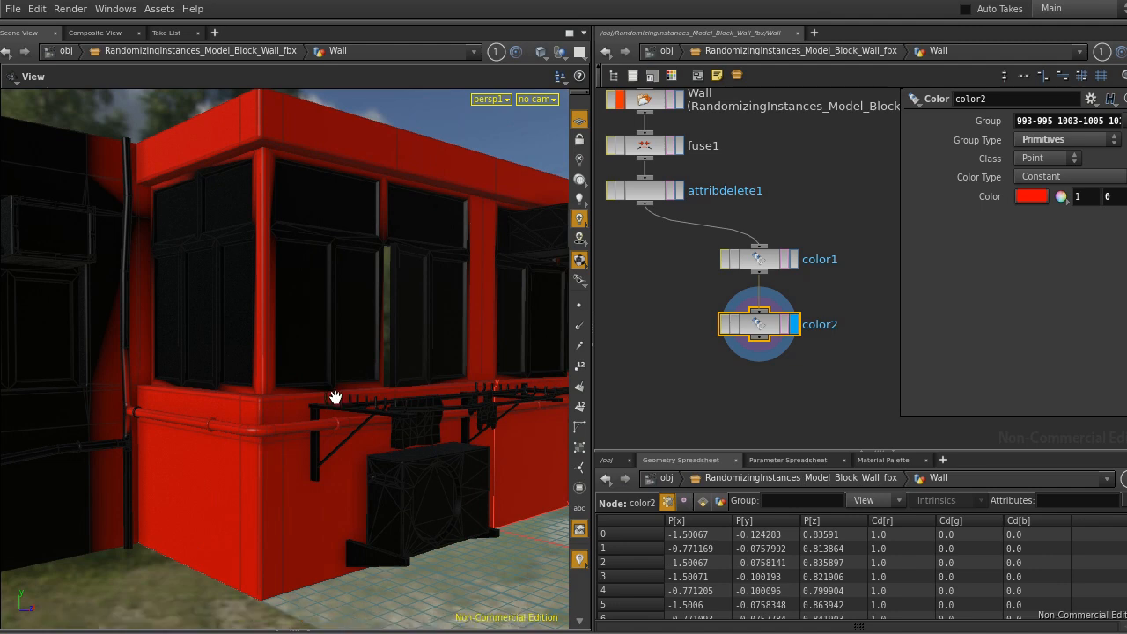
left_click(1069, 157)
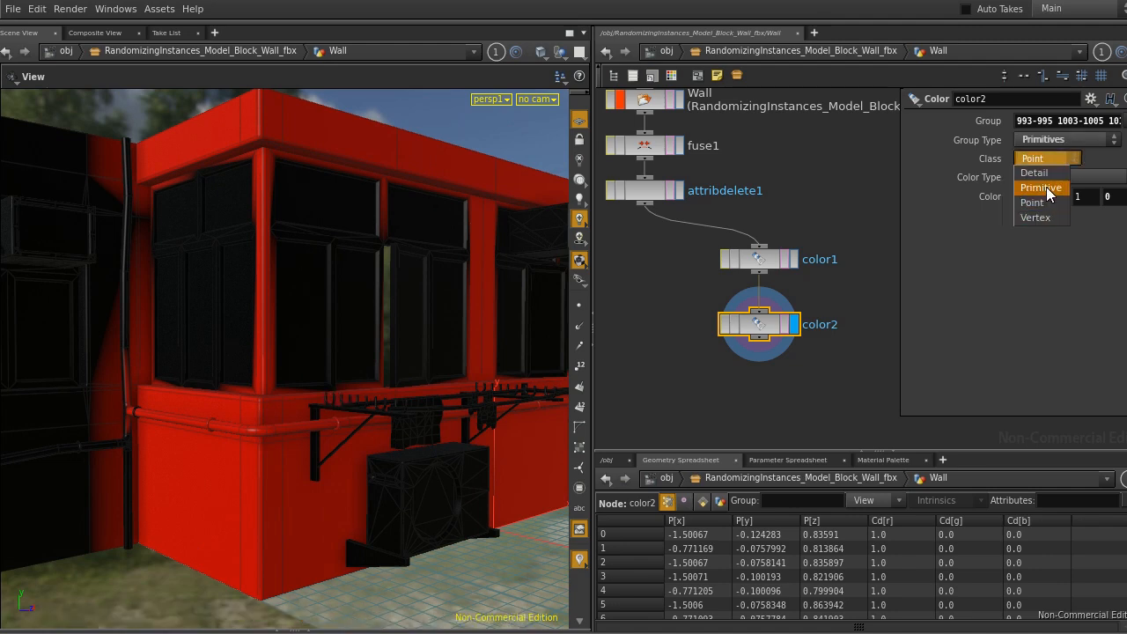
left_click(1043, 189)
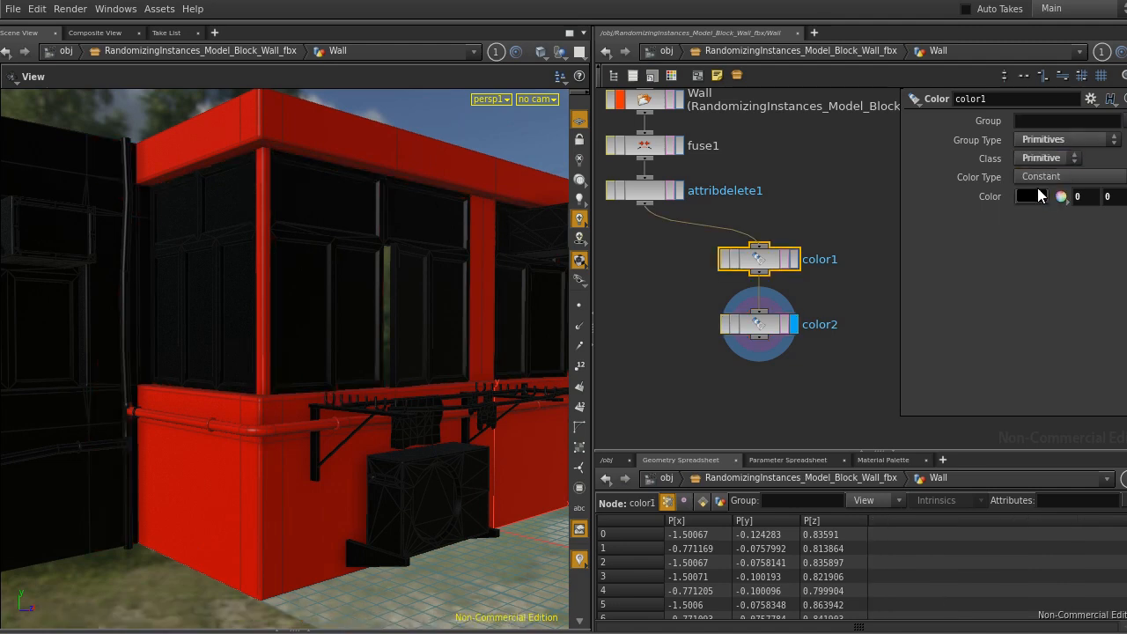
left_click_drag(430, 331, 256, 463)
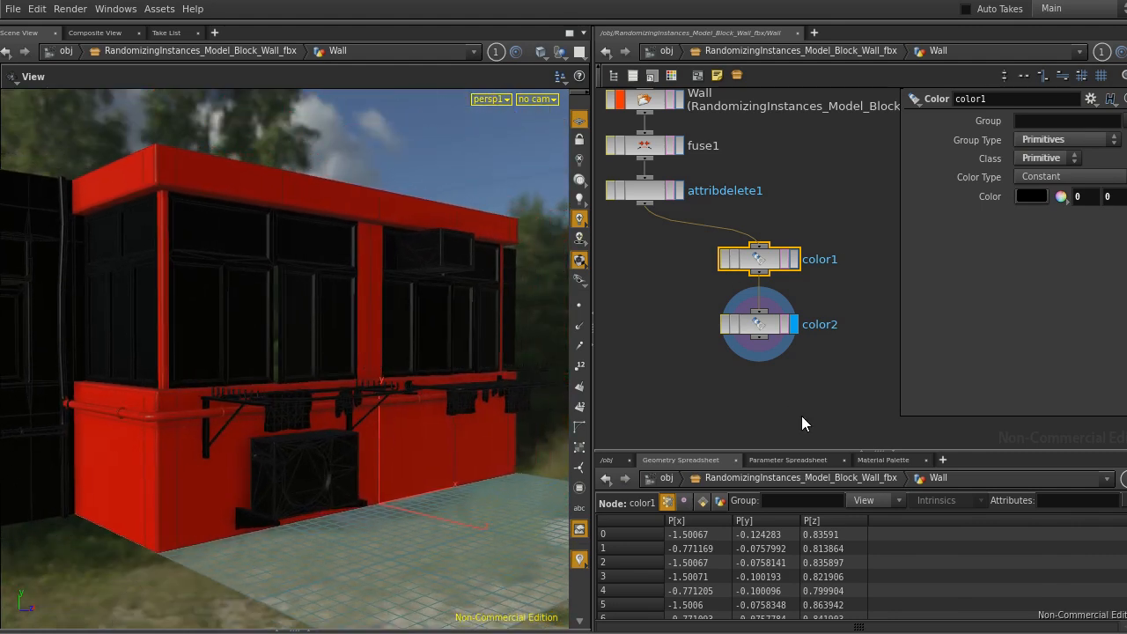
left_click(747, 328)
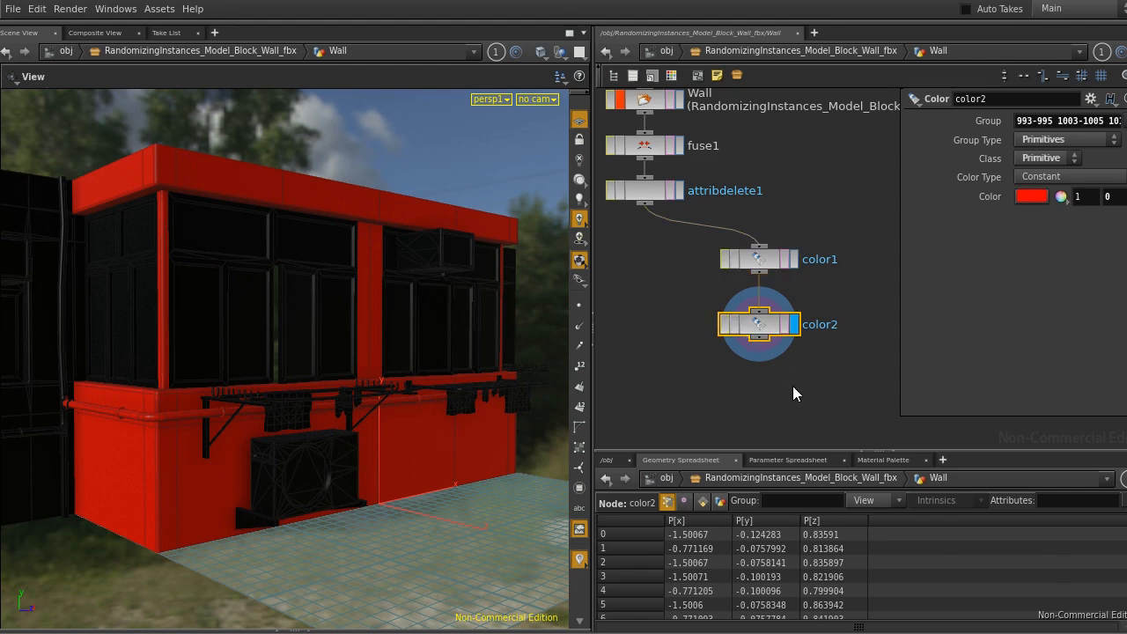
Add an Attribute Randomize node below color2, connect color2 to it and display its result.
key("Tab")
type("rando")
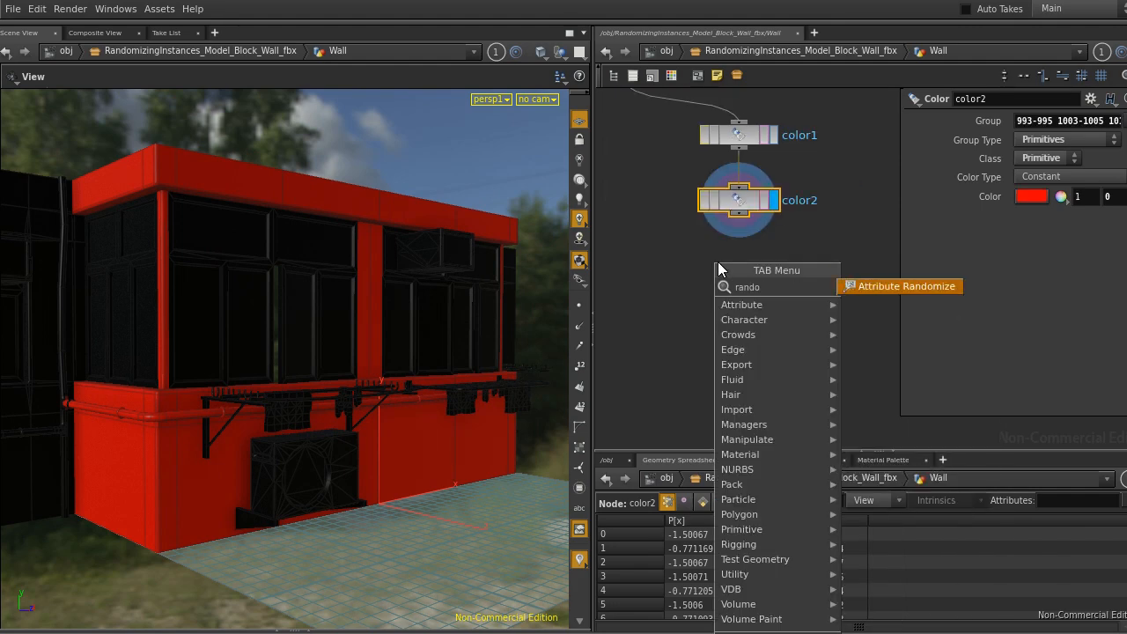
key("Return")
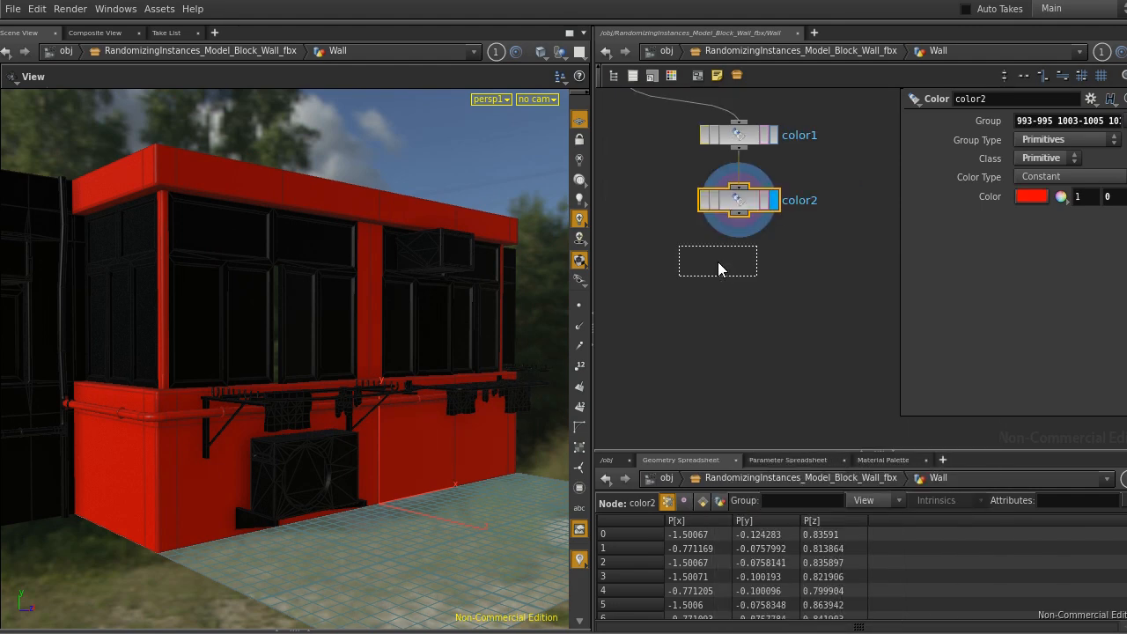
left_click(745, 280)
left_click_drag(739, 214, 730, 279)
left_click(774, 278)
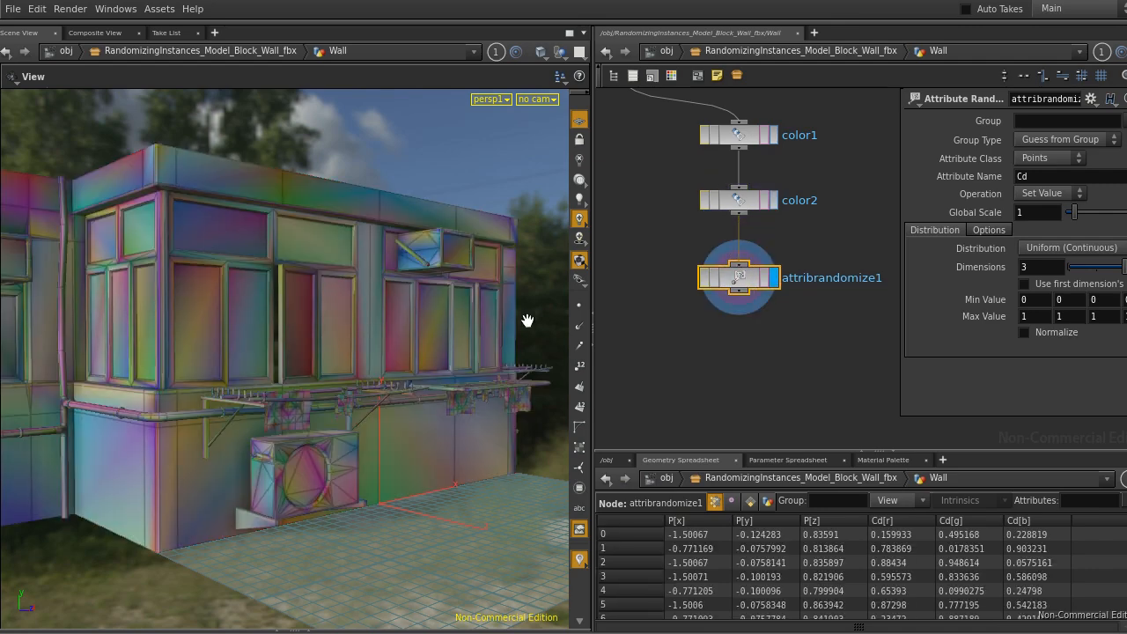
Examine the randomized point colors on the windows, air conditioner and clothes racks up close.
left_click_drag(501, 322, 496, 357)
right_click_drag(496, 357, 761, 293)
left_click(589, 261)
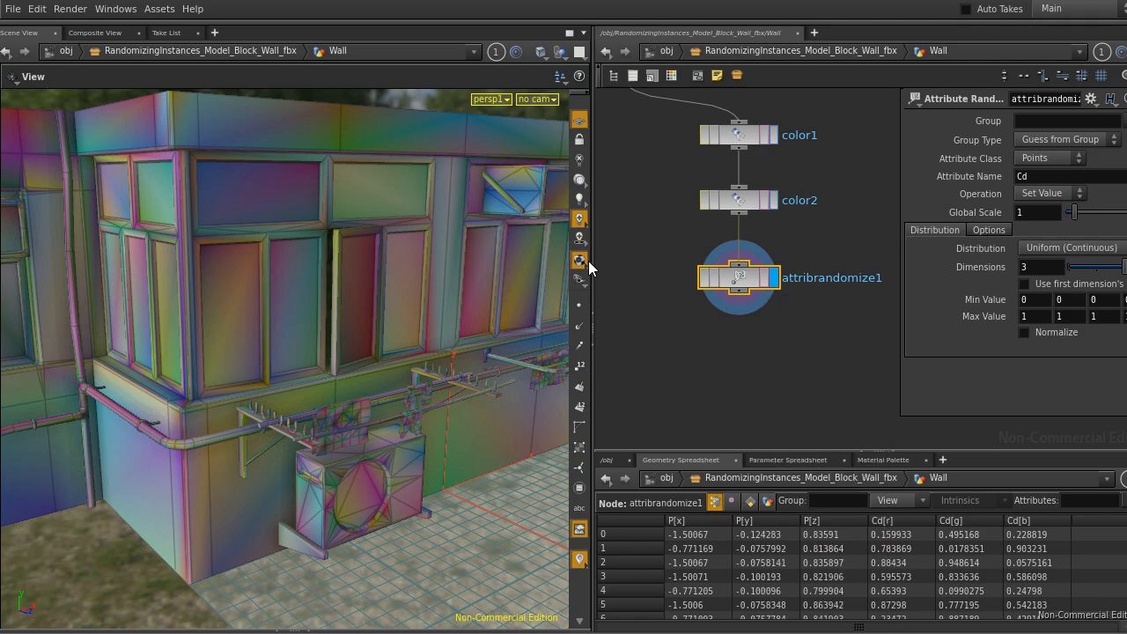
left_click_drag(375, 342, 375, 337)
right_click_drag(376, 339, 384, 325)
middle_click_drag(388, 330, 298, 336)
right_click_drag(299, 335, 322, 313)
left_click_drag(318, 343, 367, 352)
right_click_drag(367, 352, 372, 328)
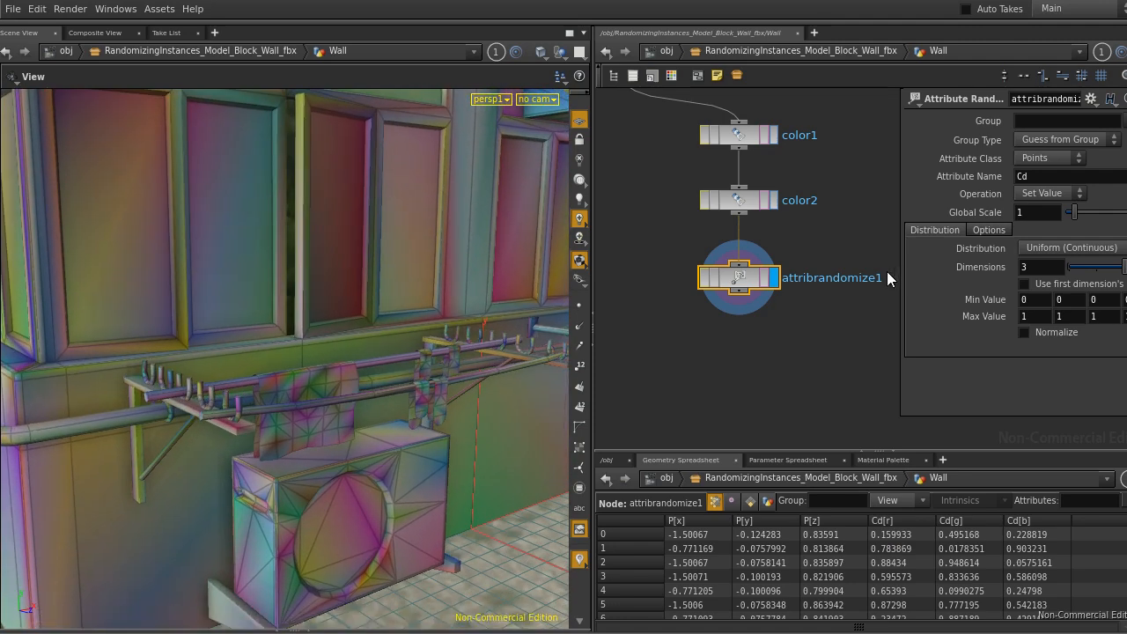
Set attribrandomize1's Attribute Class to Primitives and check the coloring across the whole wall block.
middle_click_drag(784, 330, 689, 367)
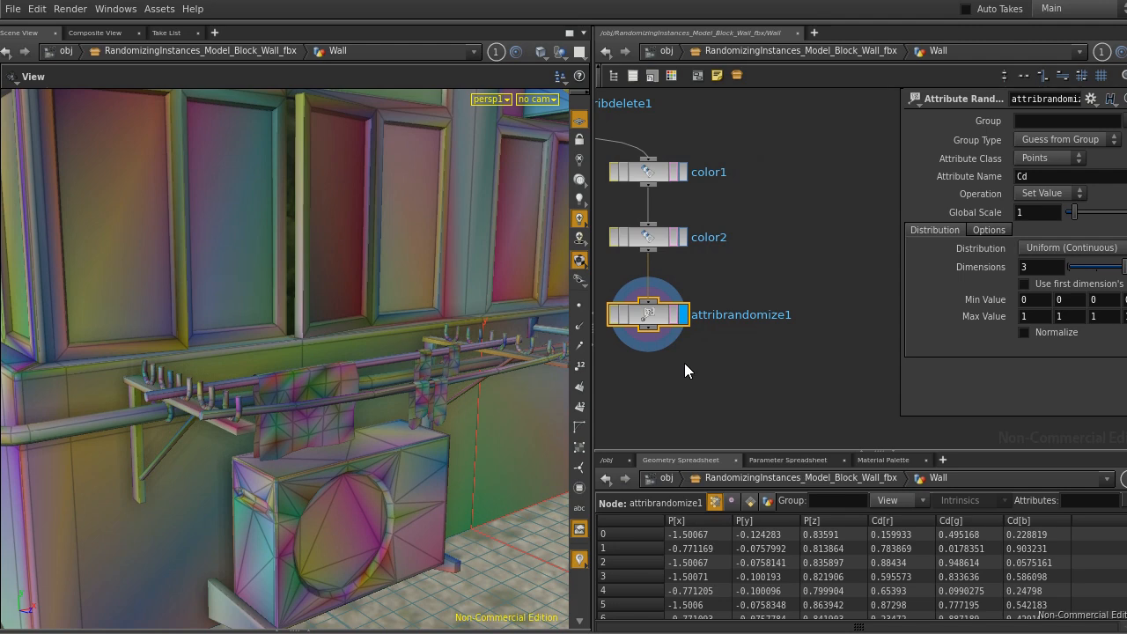
left_click(1049, 158)
left_click(1052, 176)
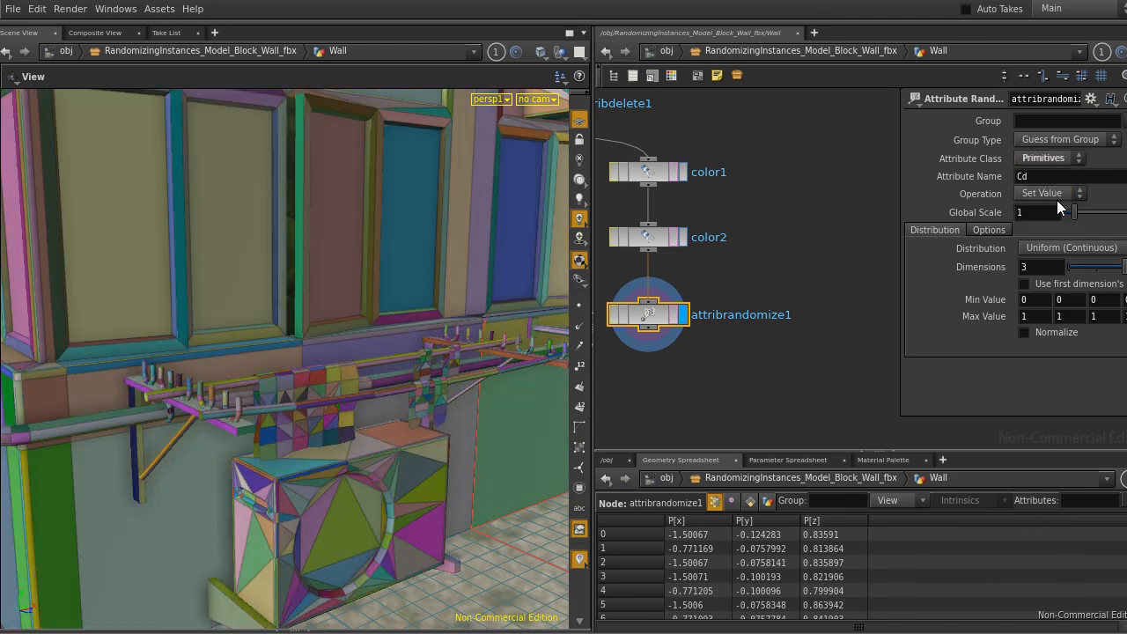
middle_click_drag(415, 287, 410, 287)
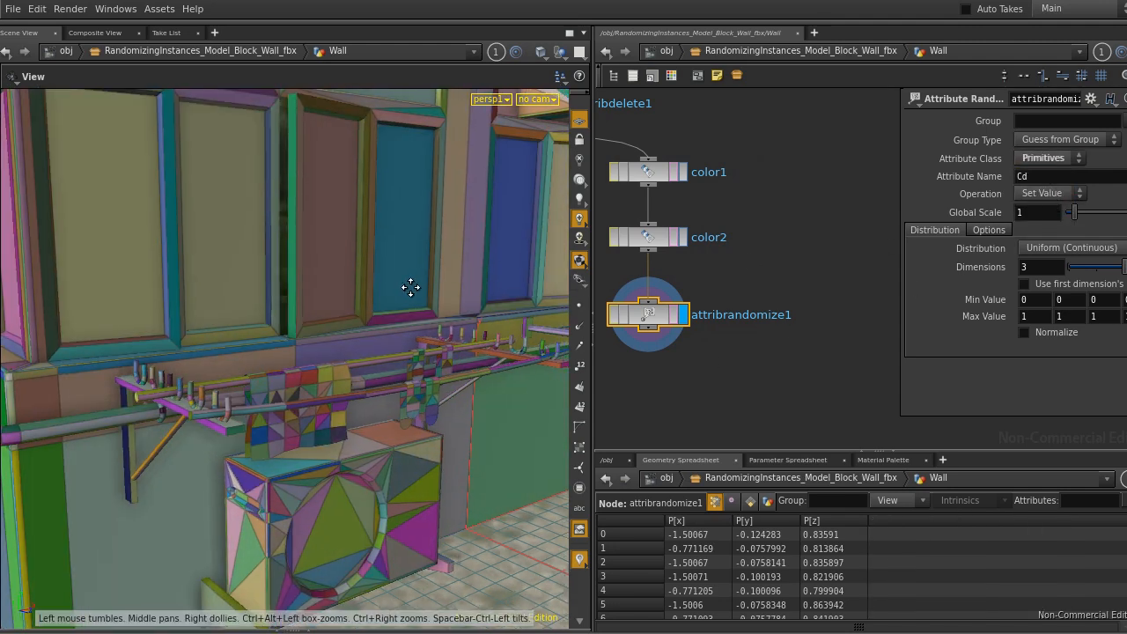
right_click_drag(411, 287, 400, 327)
middle_click_drag(409, 336, 413, 382)
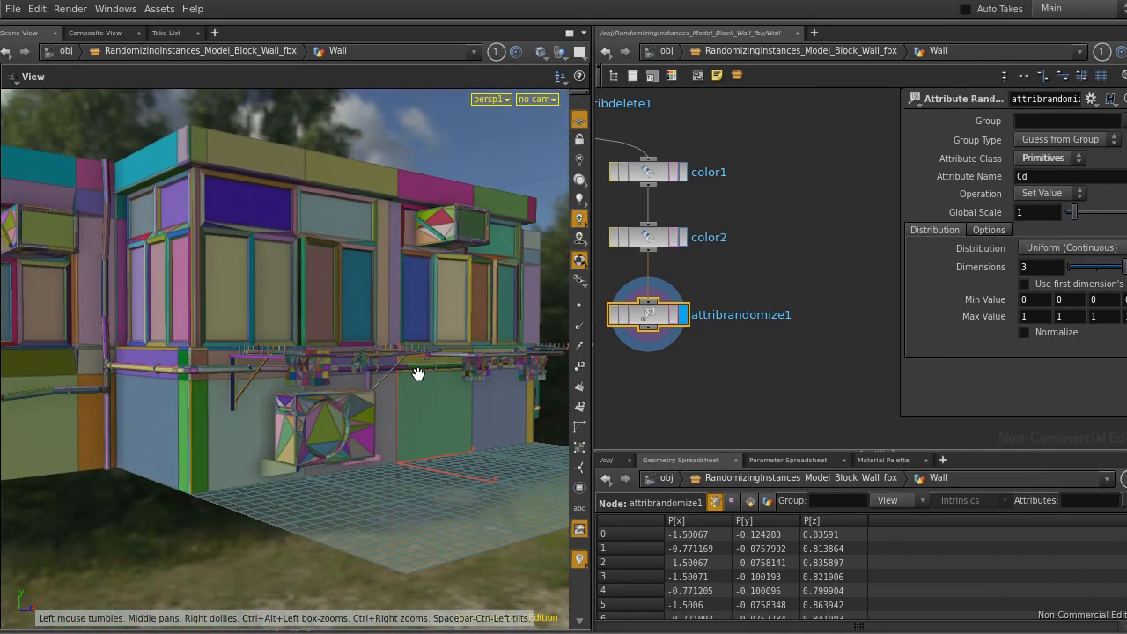
mouse_move(417, 373)
left_mouse_down()
mouse_move(397, 378)
mouse_move(416, 376)
left_mouse_up()
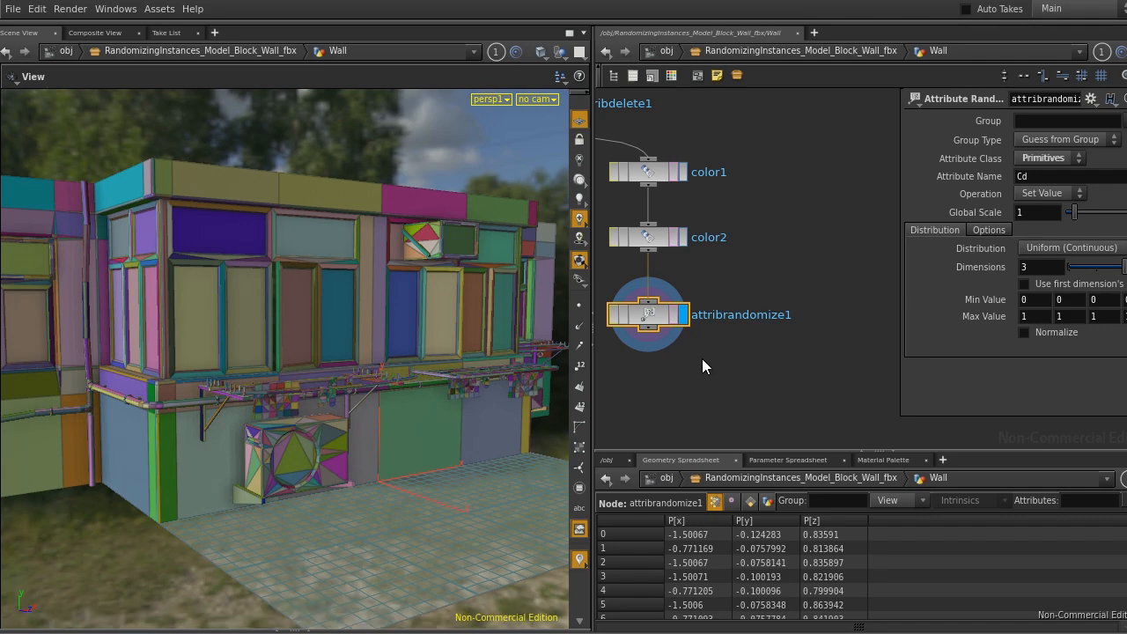
Select the UV islands of the hanging laundry and clothesline rods and assign them to attribrandomize1's Group.
right_click_drag(420, 377, 443, 271)
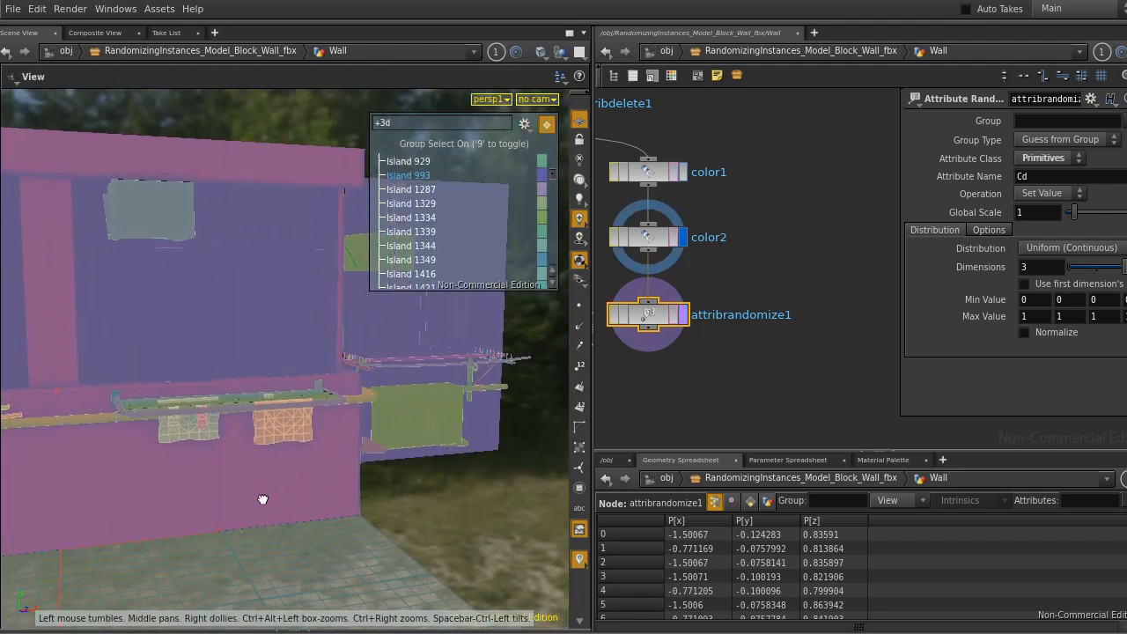
left_click_drag(262, 498, 296, 501)
key("Return")
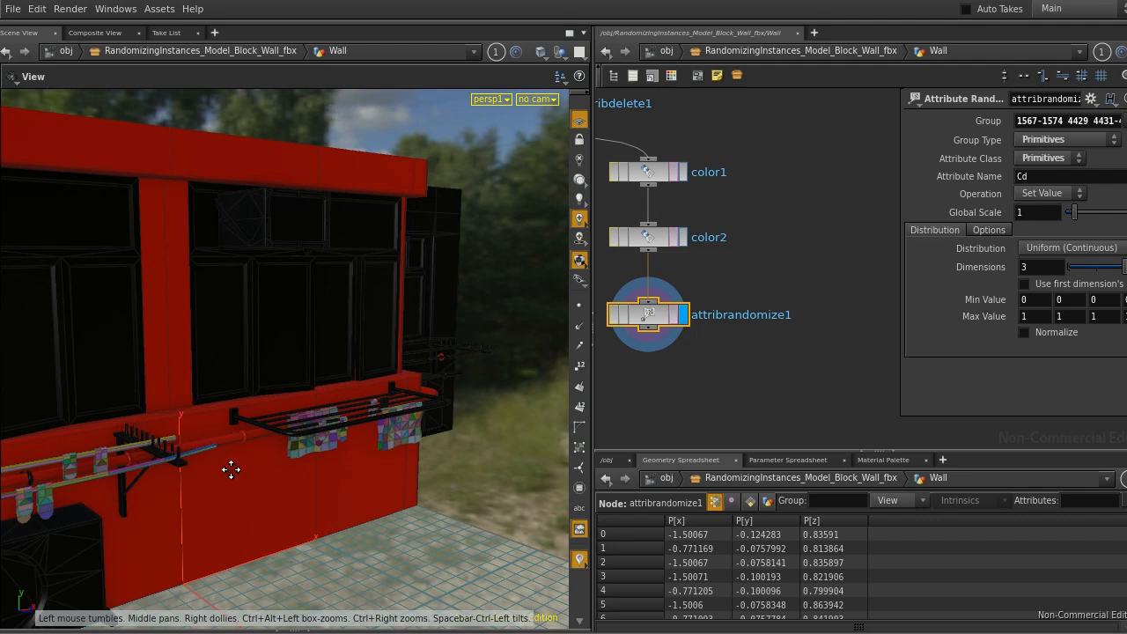
Examine the per-face random colors on the laundry and rods, and review the node chain from the Wall file node down.
right_click_drag(232, 467, 287, 446)
middle_click_drag(255, 465, 302, 455)
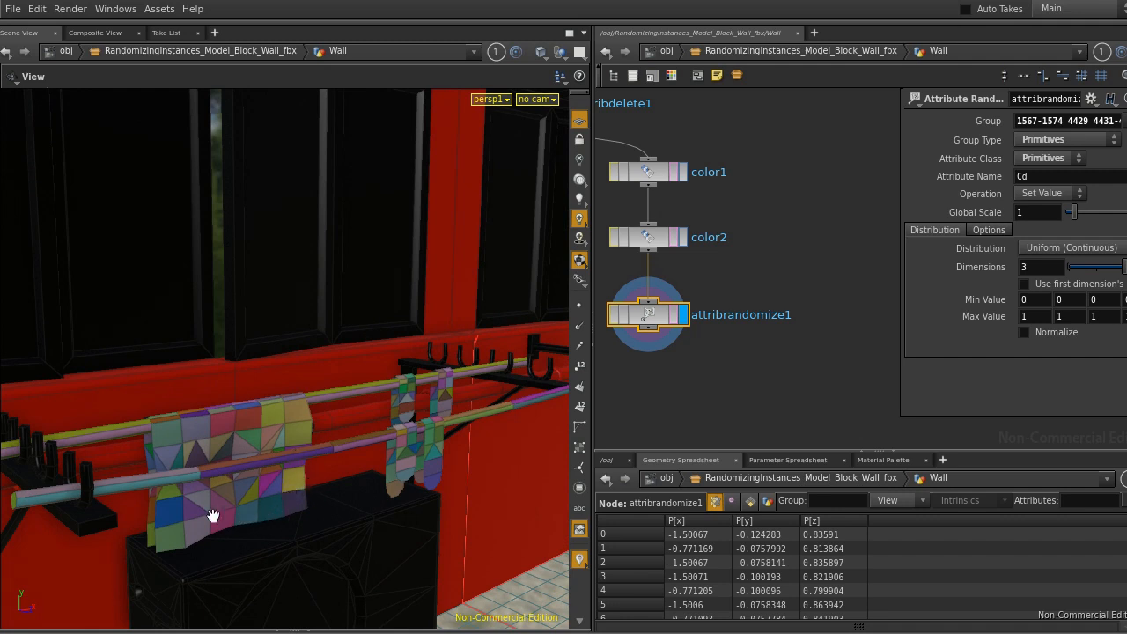
right_click_drag(279, 508, 373, 519)
scroll(657, 191, "down", 2)
middle_click_drag(742, 207, 856, 403)
scroll(682, 252, "up", 2)
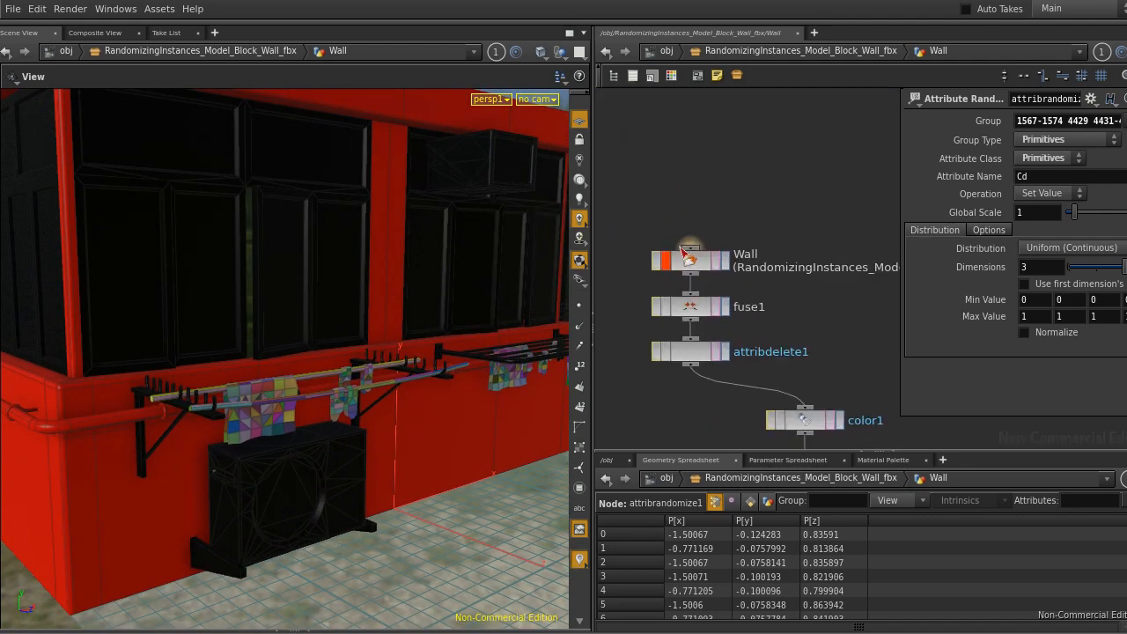
left_click(684, 253)
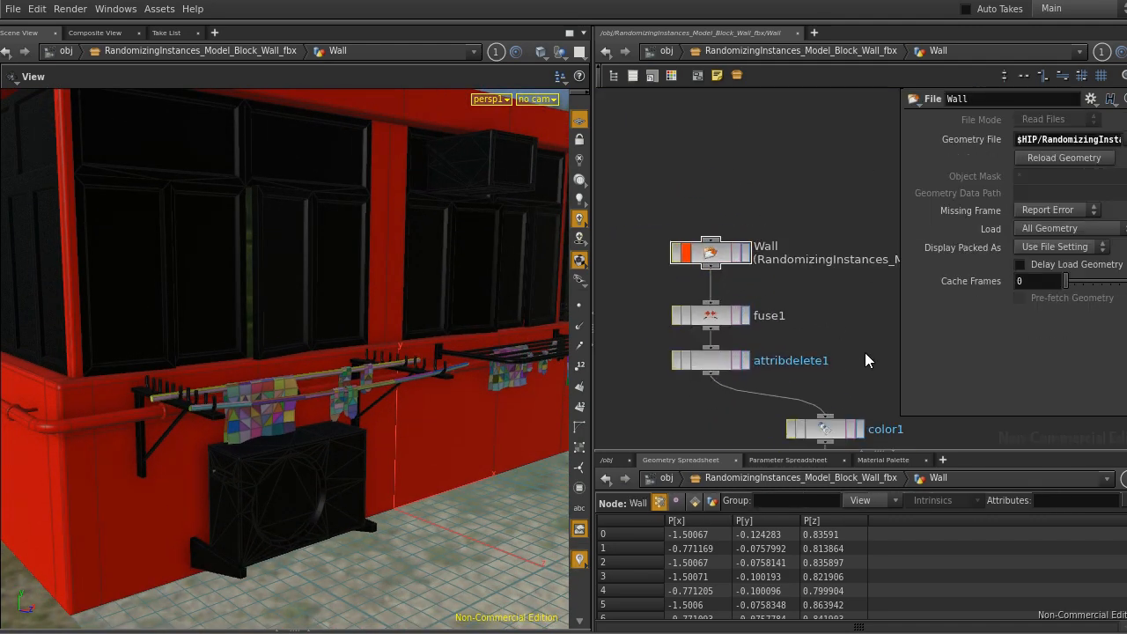
middle_click_drag(865, 360, 792, 144)
right_click_drag(290, 379, 318, 348)
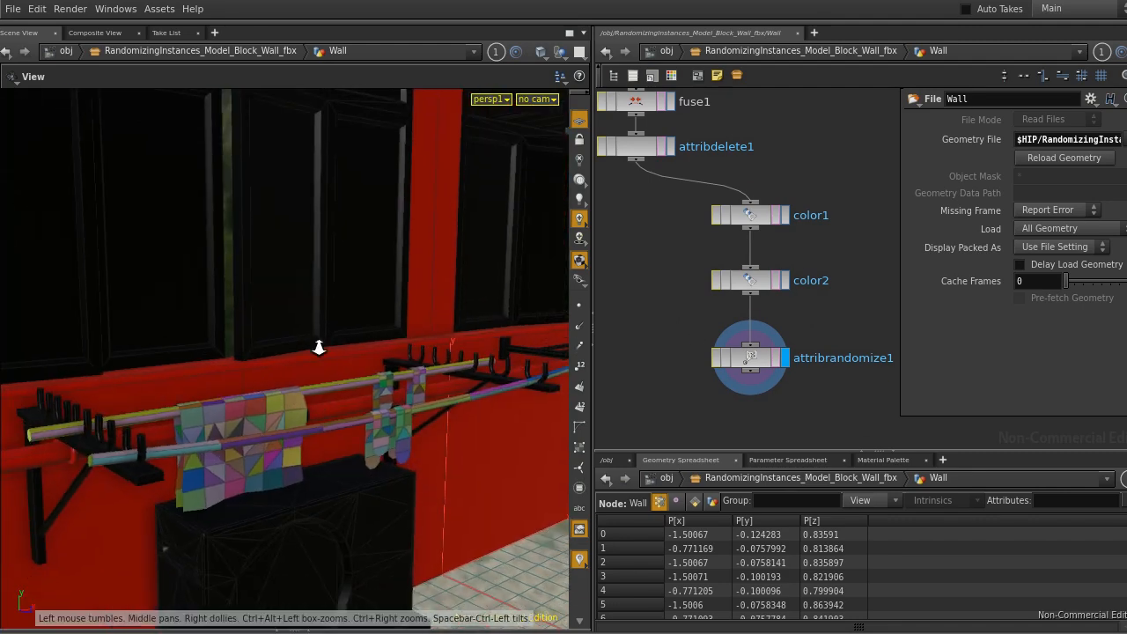
middle_click_drag(845, 395, 844, 307)
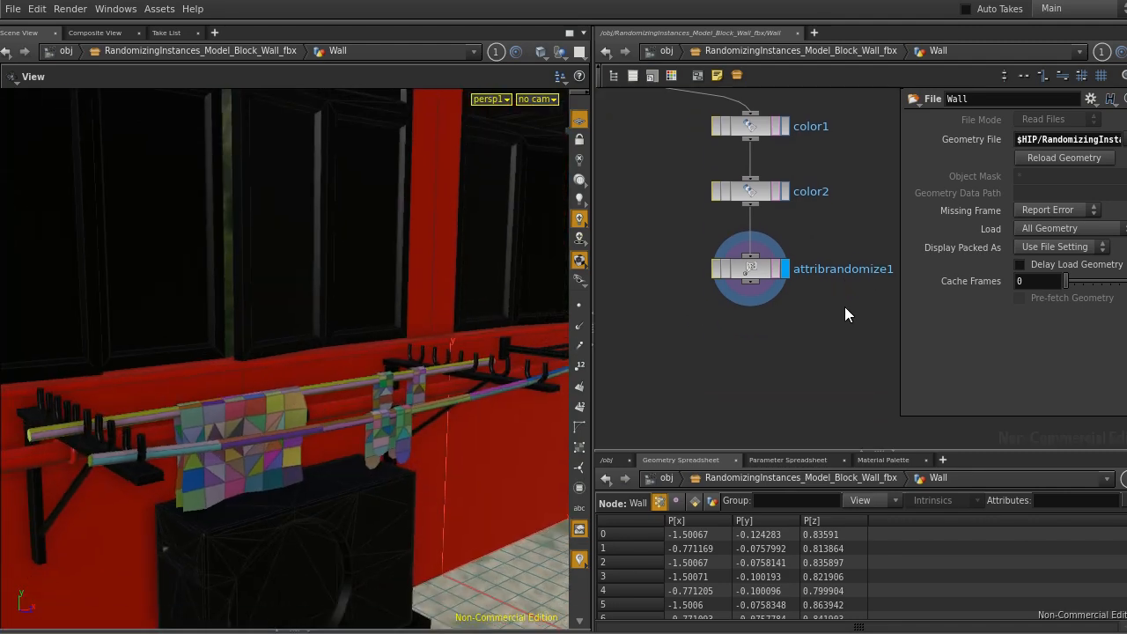
Move attribrandomize1 down to make room and insert a Connectivity node between color2 and attribrandomize1.
left_click(761, 275)
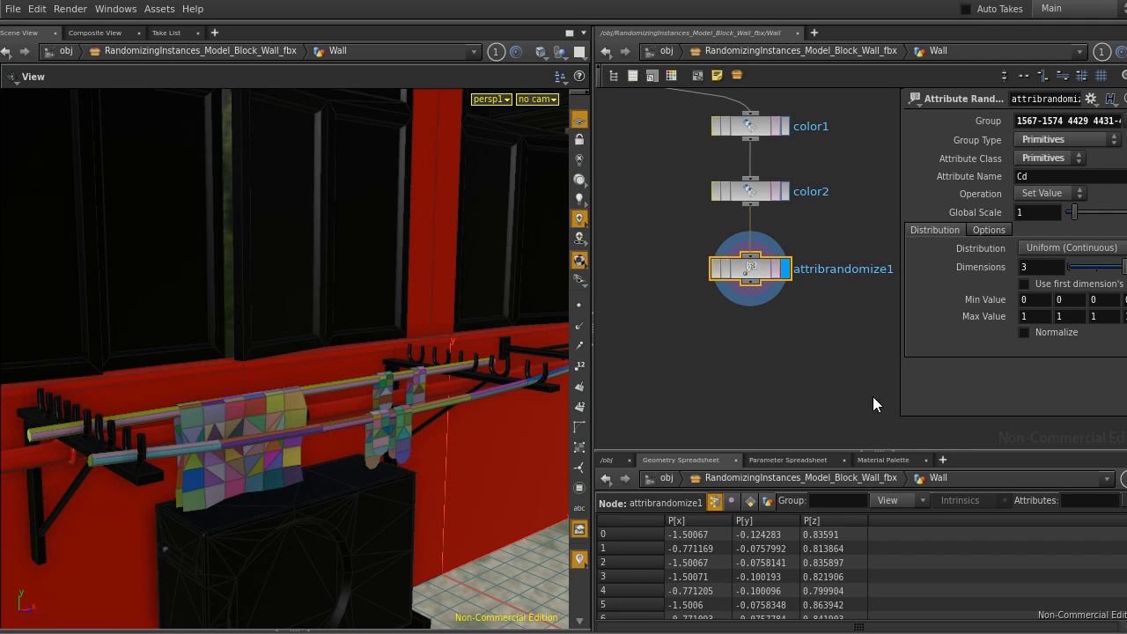
middle_click_drag(872, 396, 831, 396)
left_click_drag(901, 413, 861, 426)
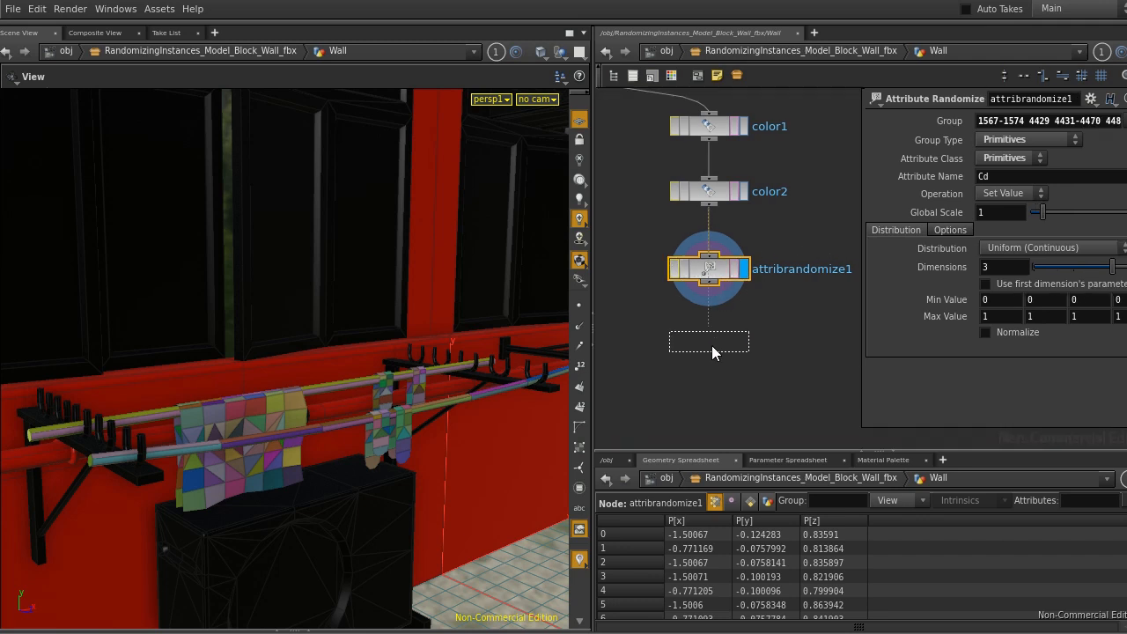
key("Tab")
type("conn")
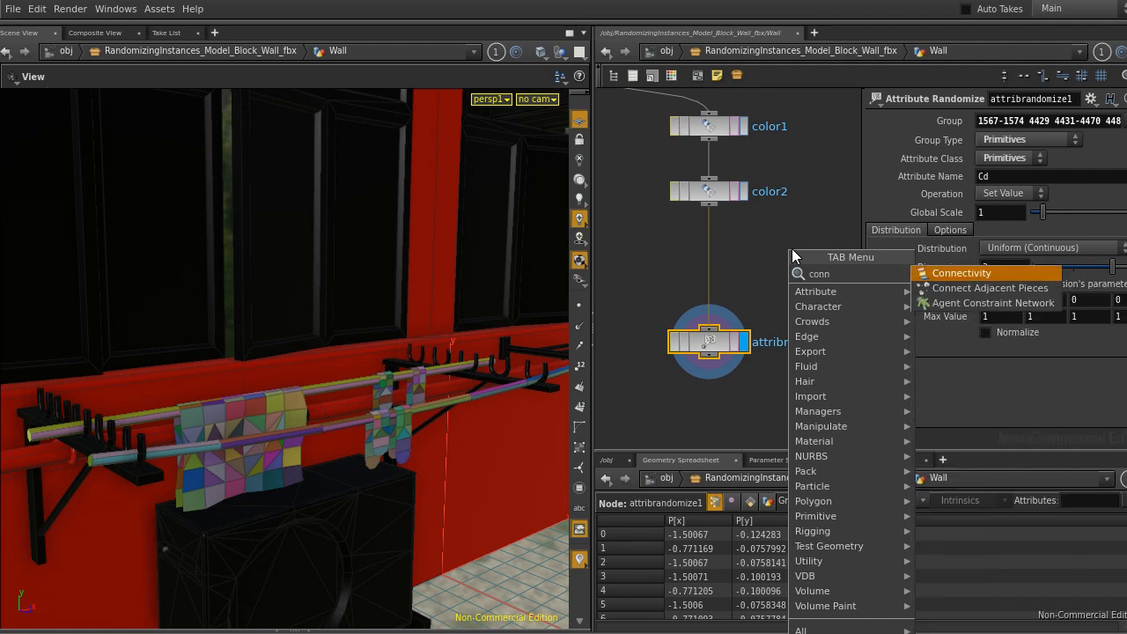
key("Return")
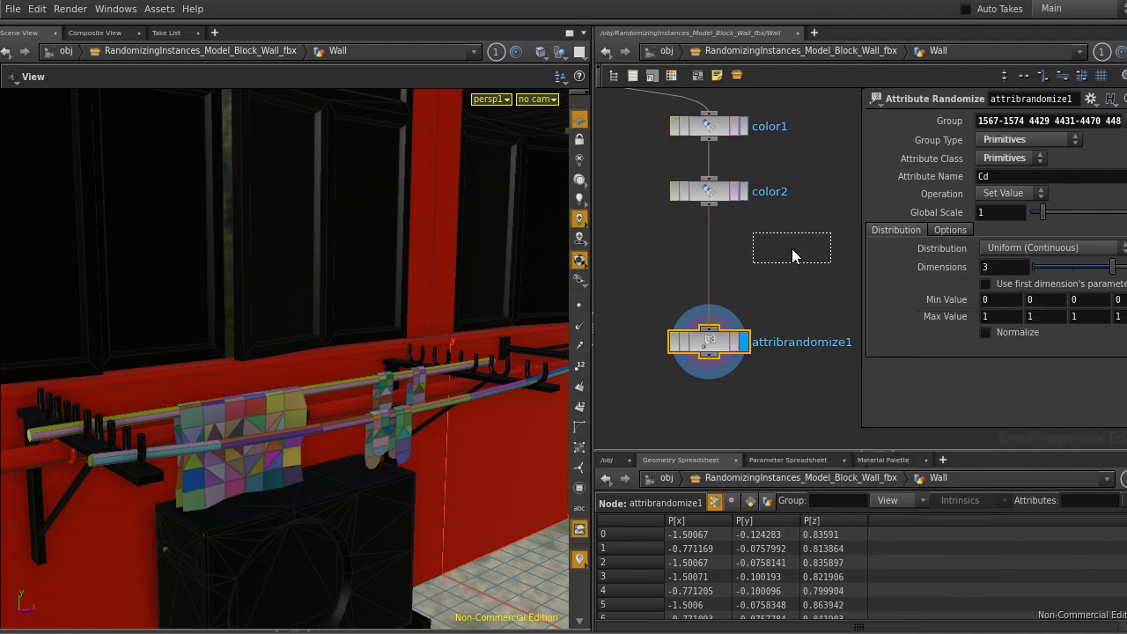
left_click(708, 257)
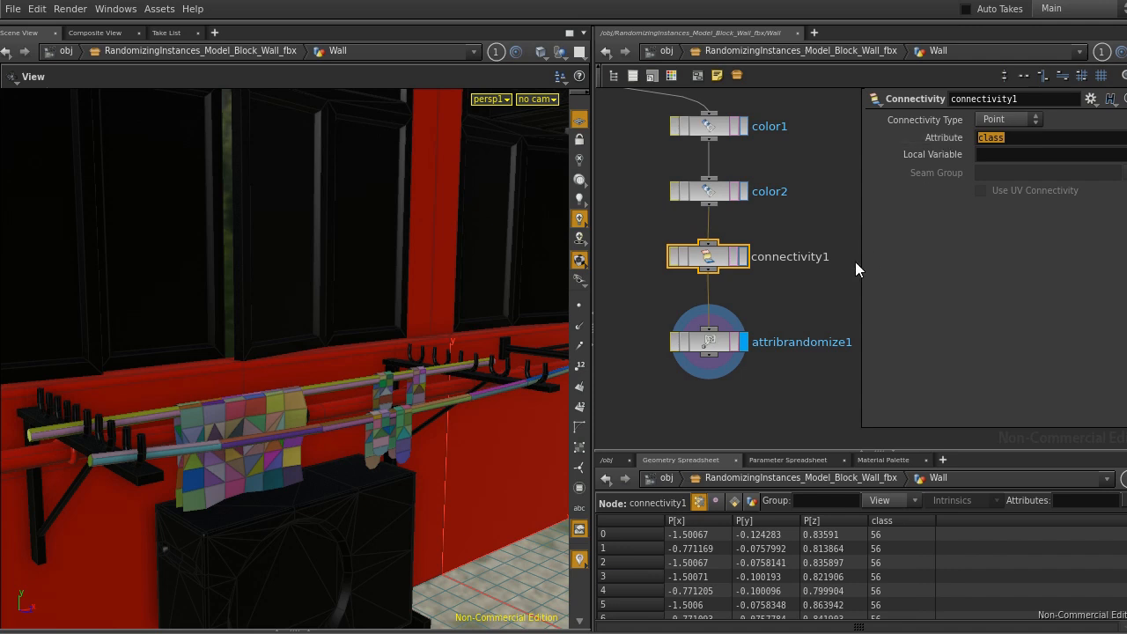
Show primitive attributes in an enlarged Geometry Spreadsheet and set connectivity1's Connectivity Type to Primitive.
left_click(660, 523)
left_click(651, 521)
left_click(710, 412)
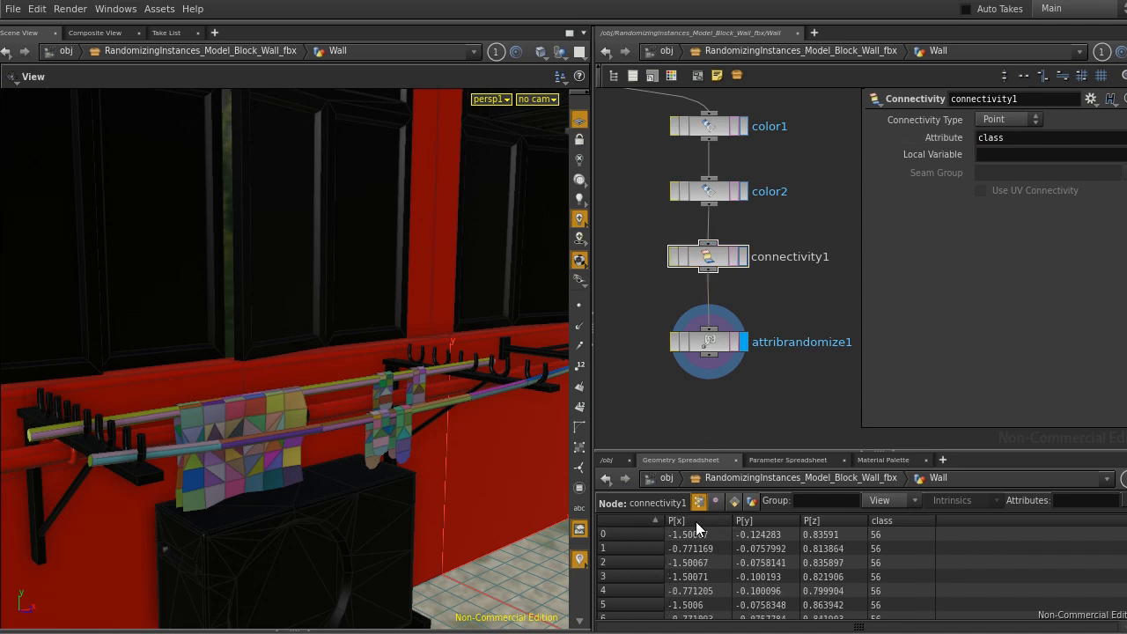
left_click_drag(704, 452, 741, 369)
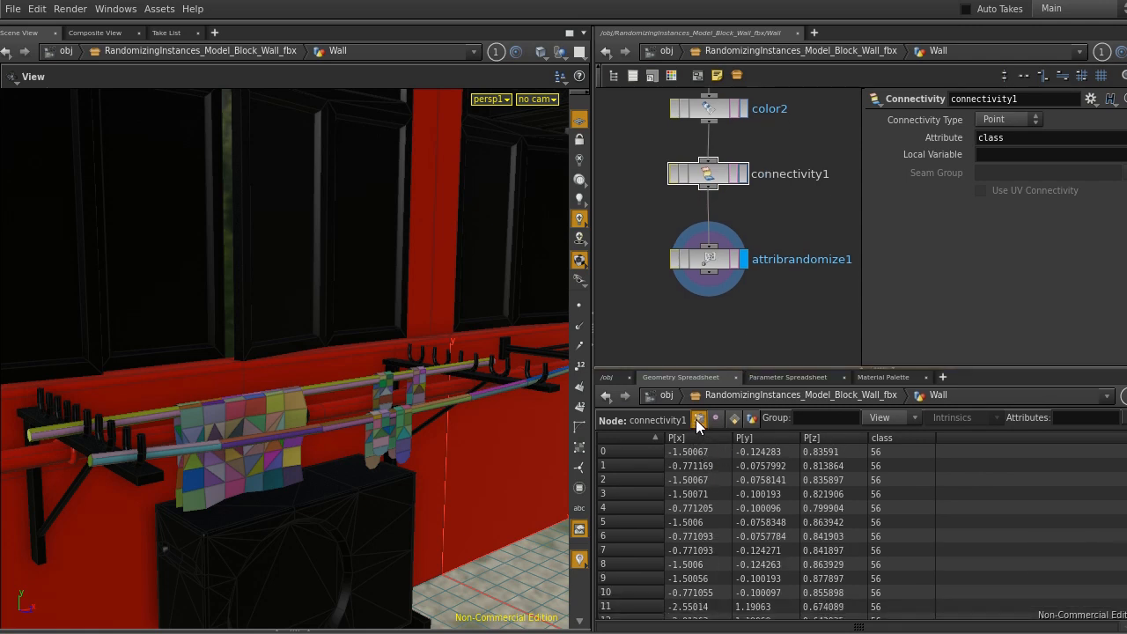
left_click(733, 419)
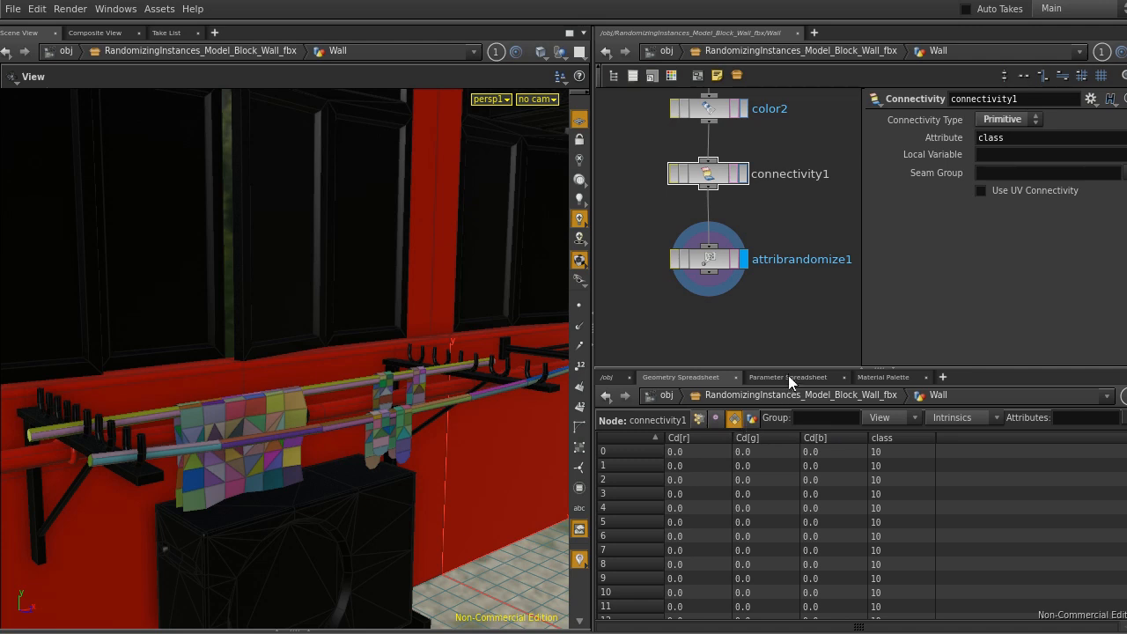
left_click_drag(787, 368, 781, 389)
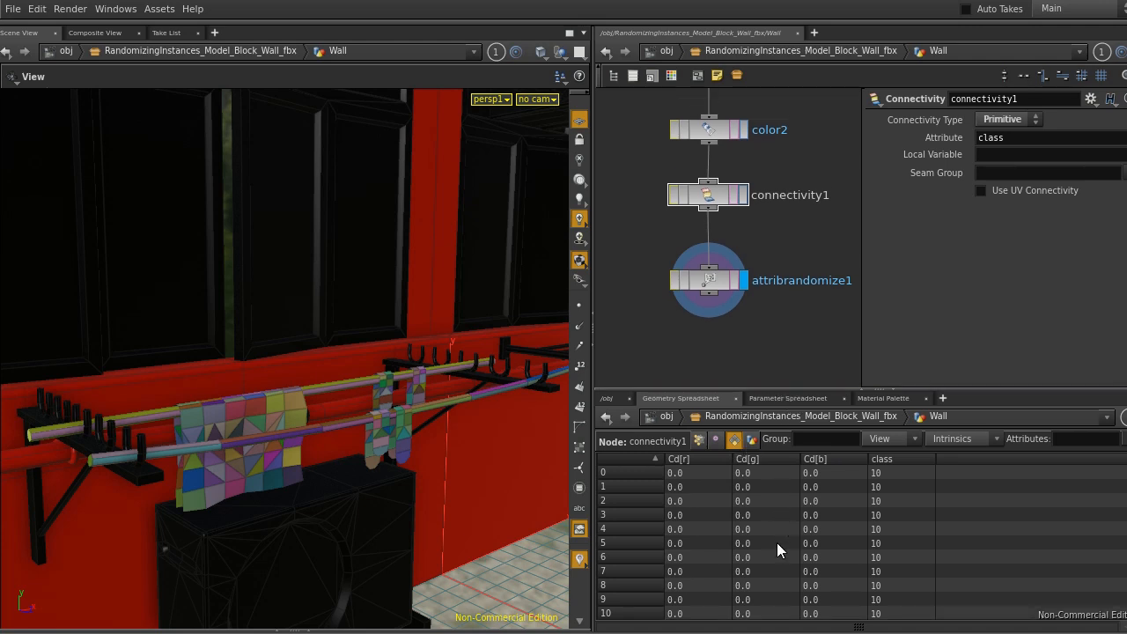
left_click(1001, 120)
left_click(1068, 118)
Rename connectivity1's output Attribute to submesh.
left_click_drag(1030, 137, 850, 103)
type("submesh")
key("Return")
mouse_move(1126, 475)
left_mouse_down()
mouse_move(1126, 501)
mouse_move(1126, 462)
left_mouse_up()
Enable the Seed Attribute in attribrandomize1's options and set it to submesh.
left_click(709, 280)
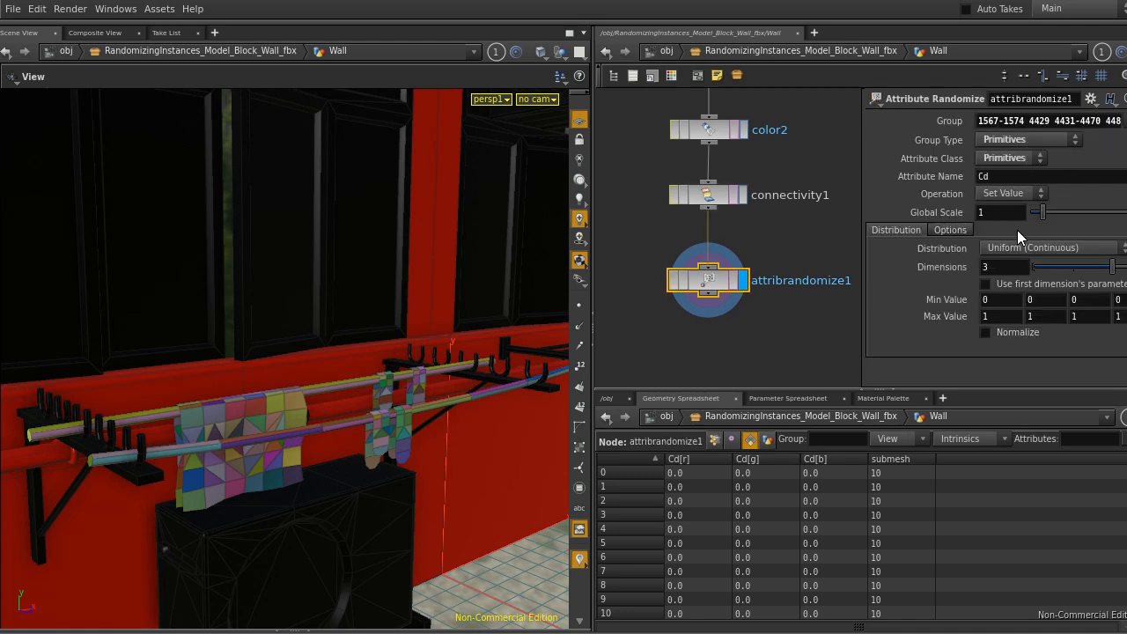
left_click(949, 230)
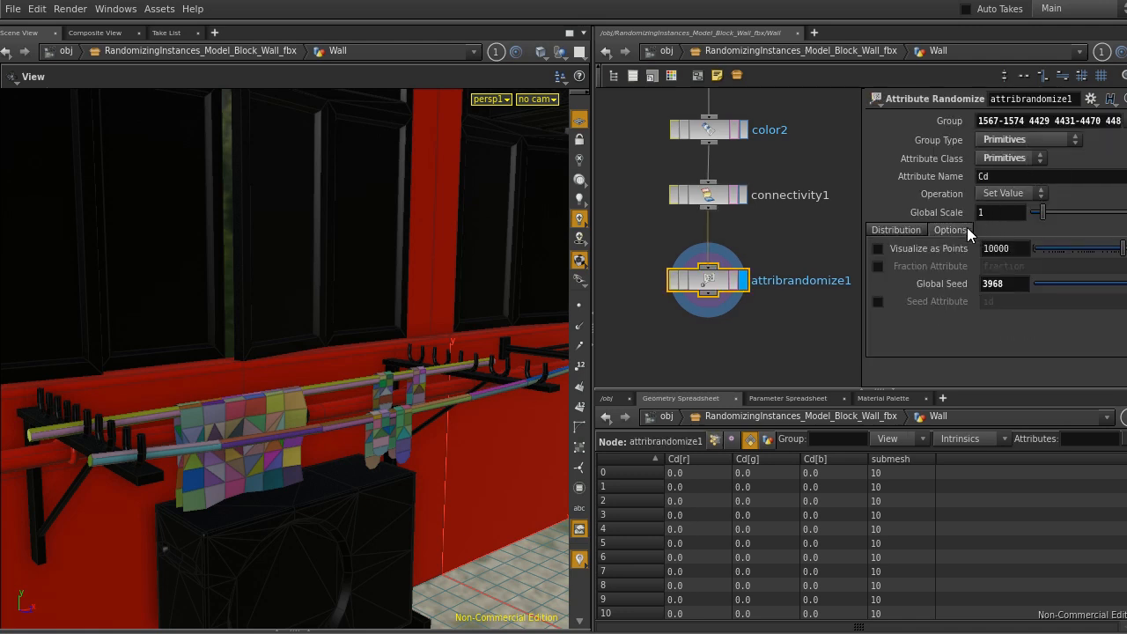
left_click(876, 301)
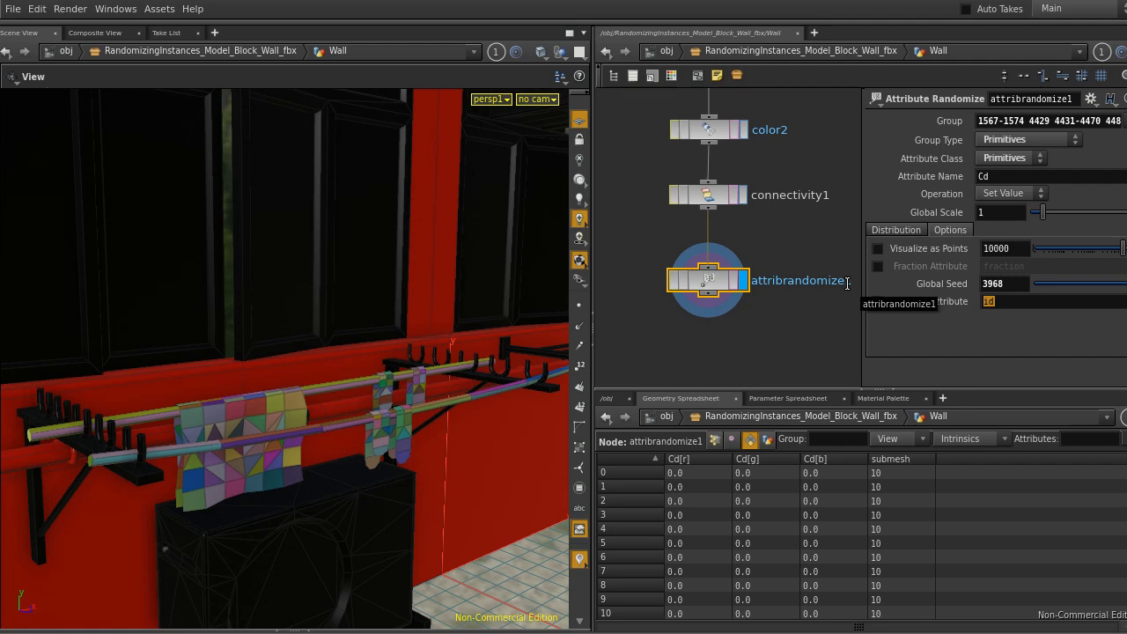
key("Return")
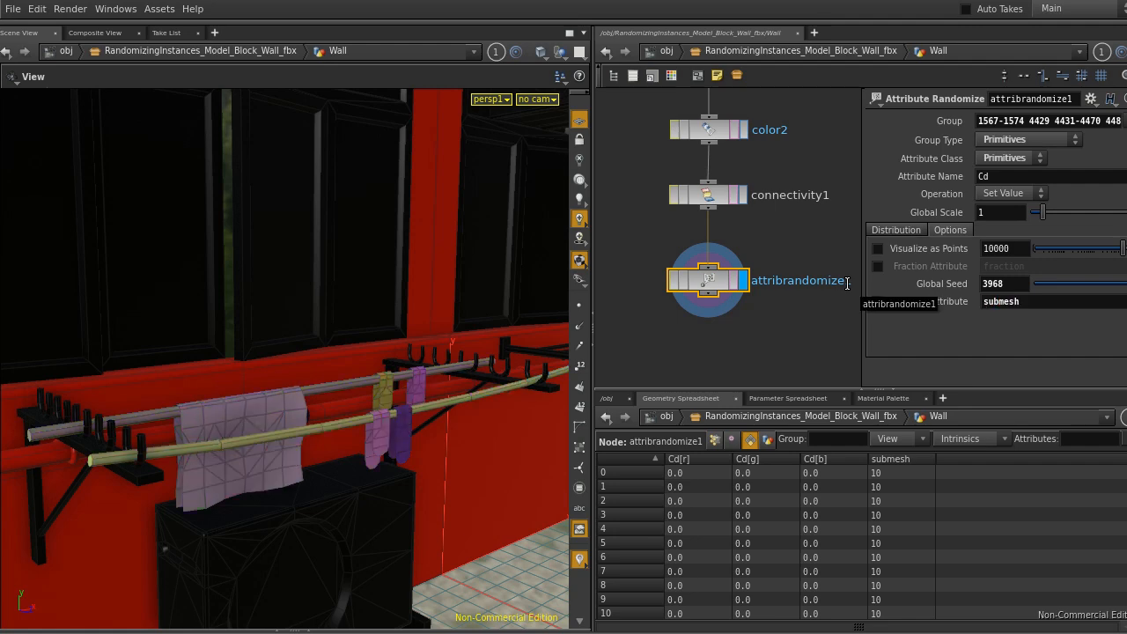
left_click_drag(449, 411, 324, 422)
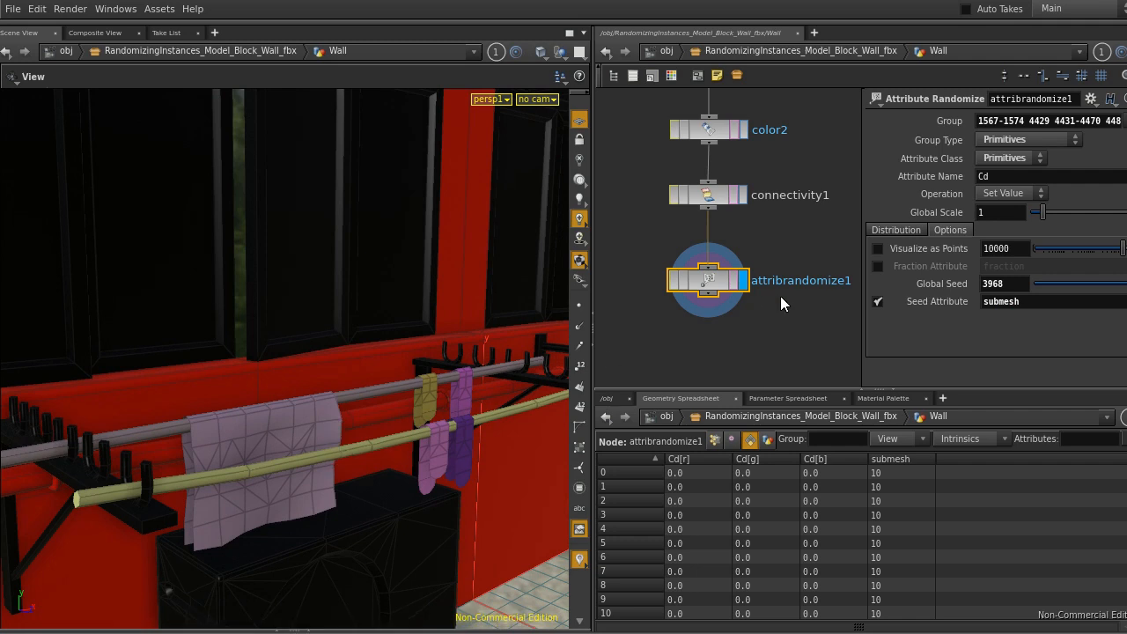
Limit attribrandomize1's distribution to green by setting Max Value to 0, 1, 0, and set the fourth Min Value to 1.
left_click(896, 229)
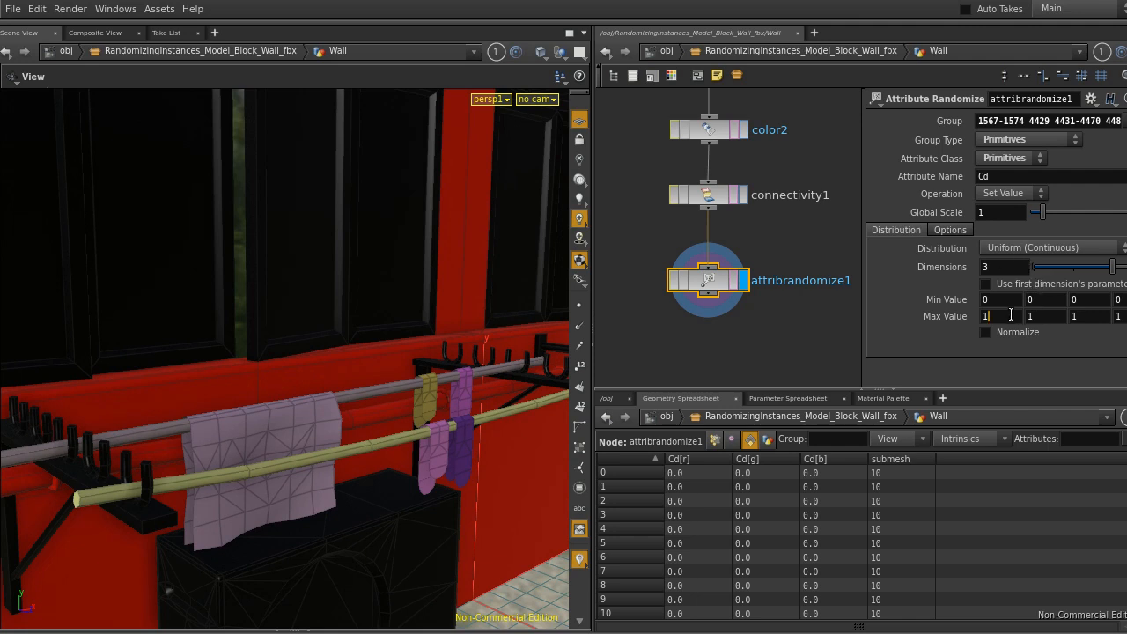
left_click(1010, 316)
left_click(984, 319)
type("0")
left_click_drag(1106, 319, 1029, 317)
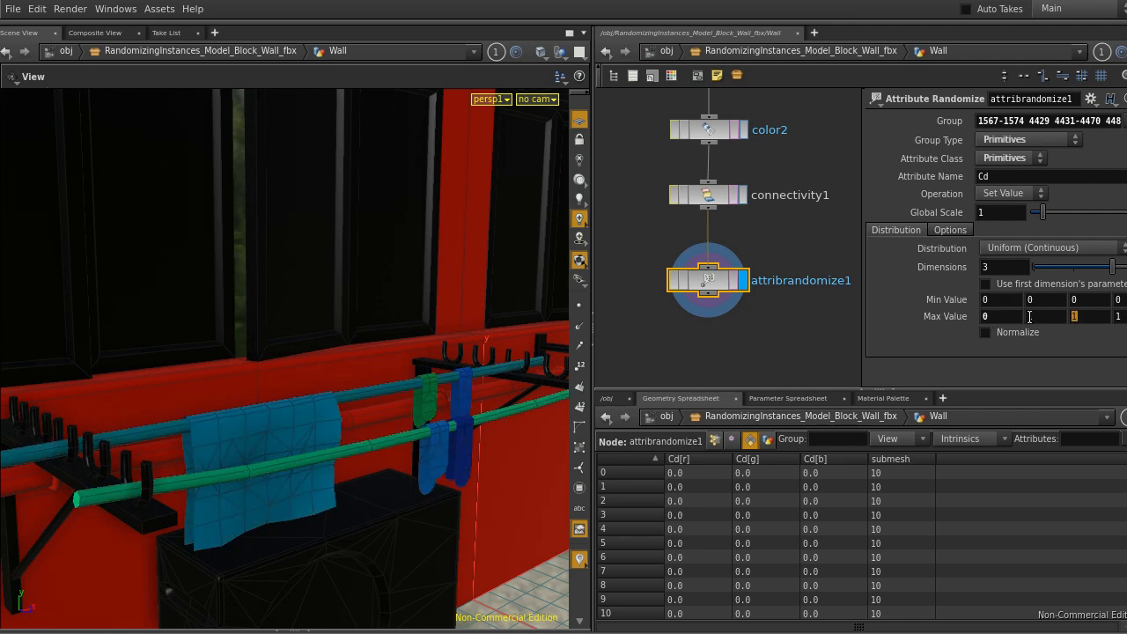
key("Return")
left_click(1047, 300)
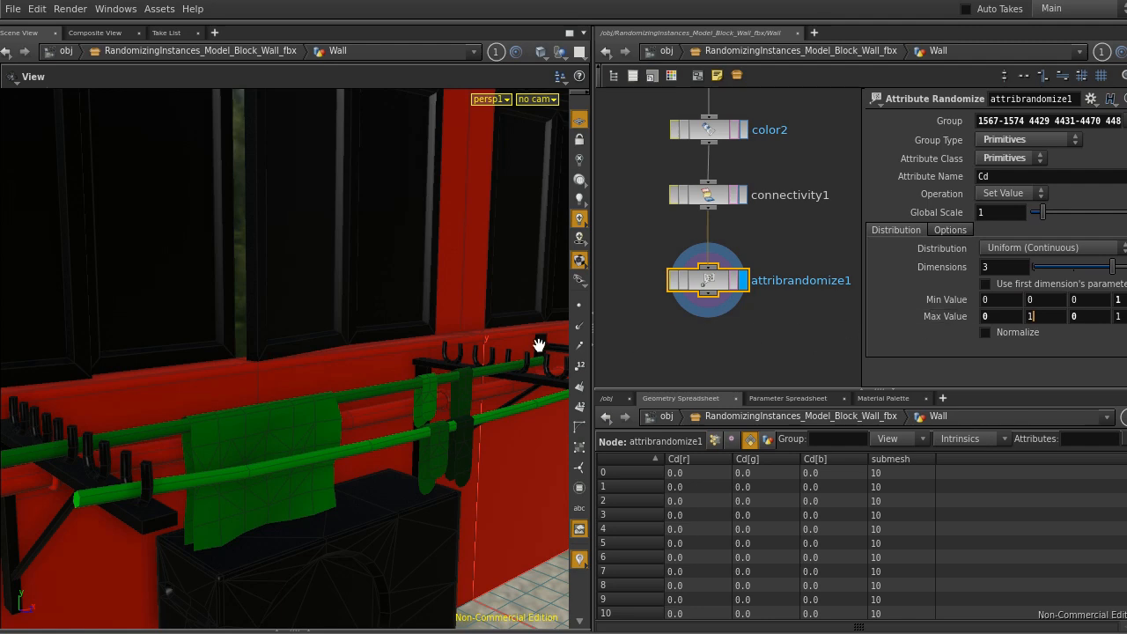
scroll(503, 354, "up", 3)
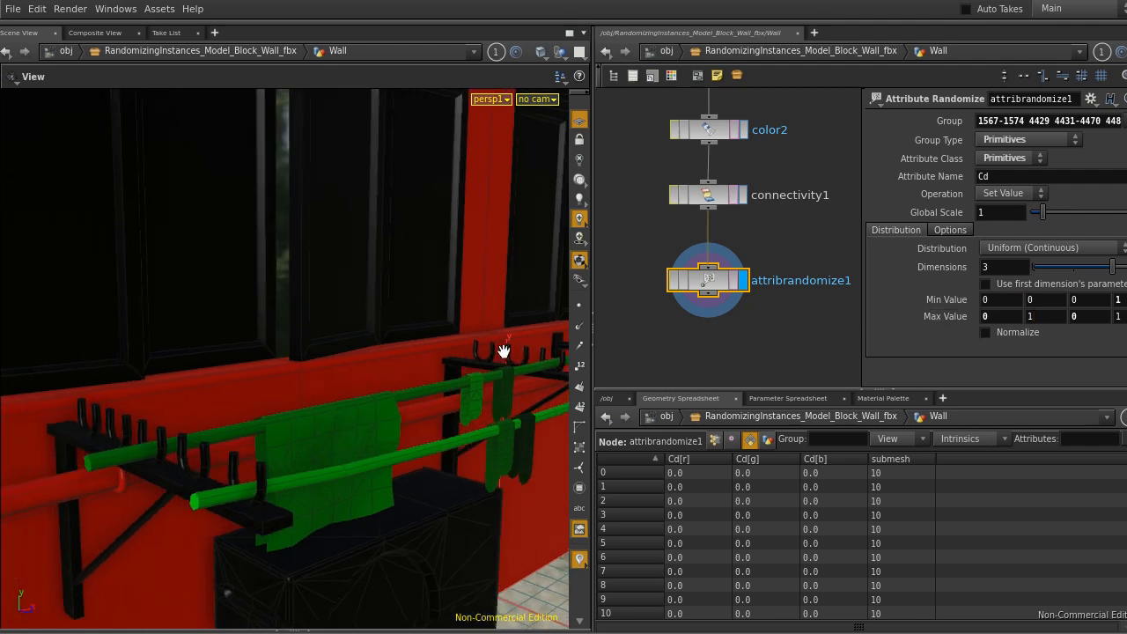
Set attribrandomize1's Operation to Add Value and chain a duplicate of the node after it.
left_click(1037, 191)
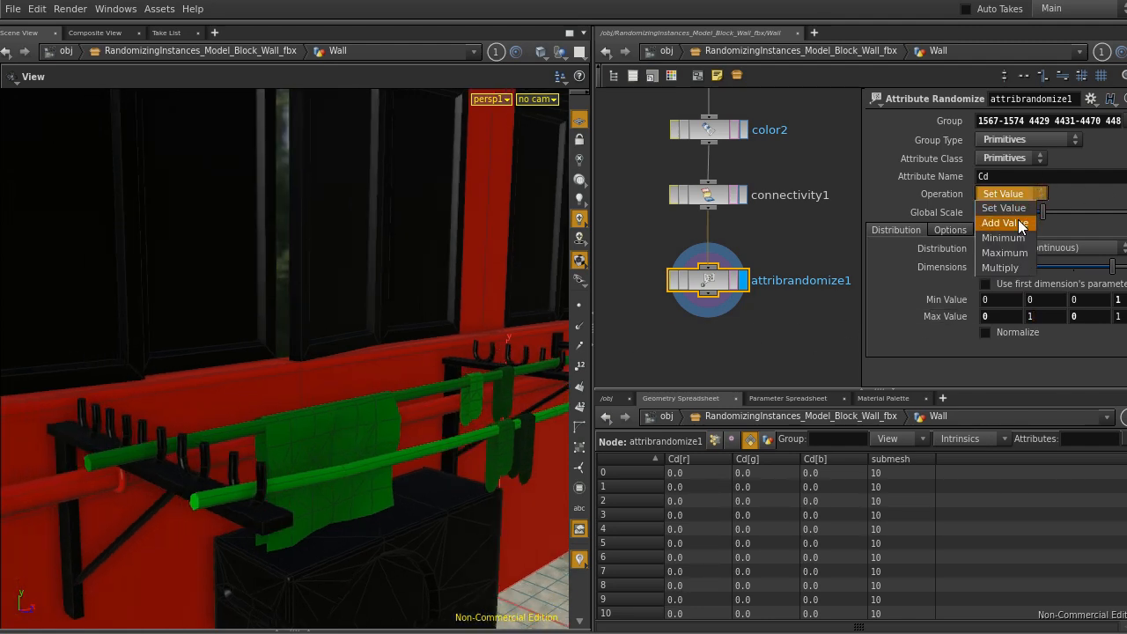
left_click(1017, 221)
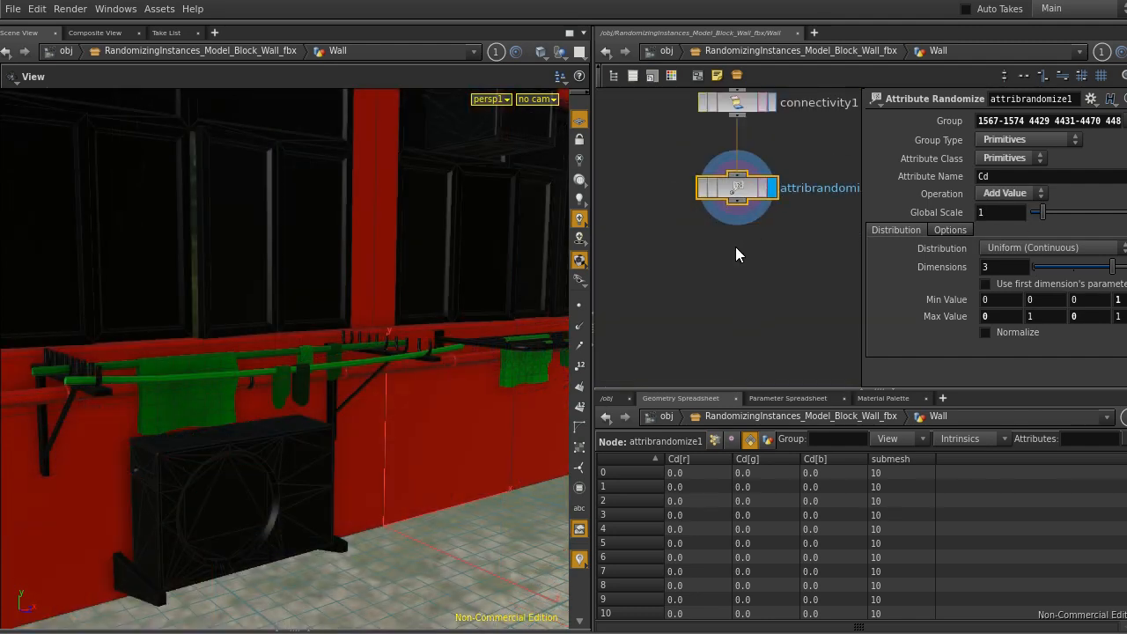
key("ctrl+c")
key("ctrl+v")
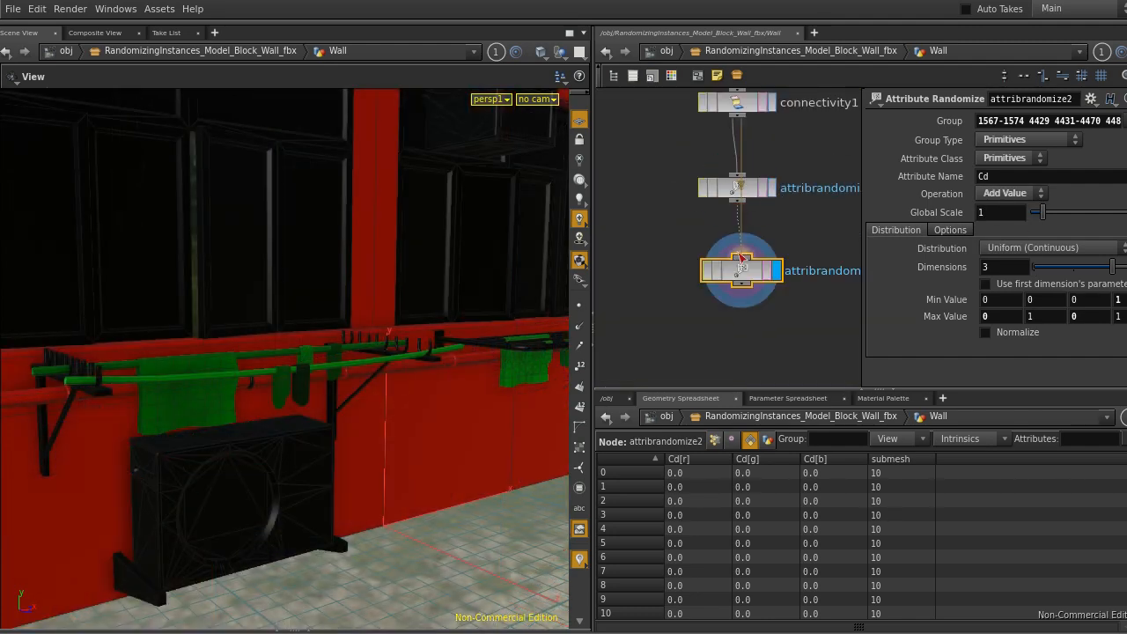
Limit attribrandomize2's distribution to blue by setting Max Value to 0, 0, 1.
left_click_drag(1054, 313, 986, 310)
type("0")
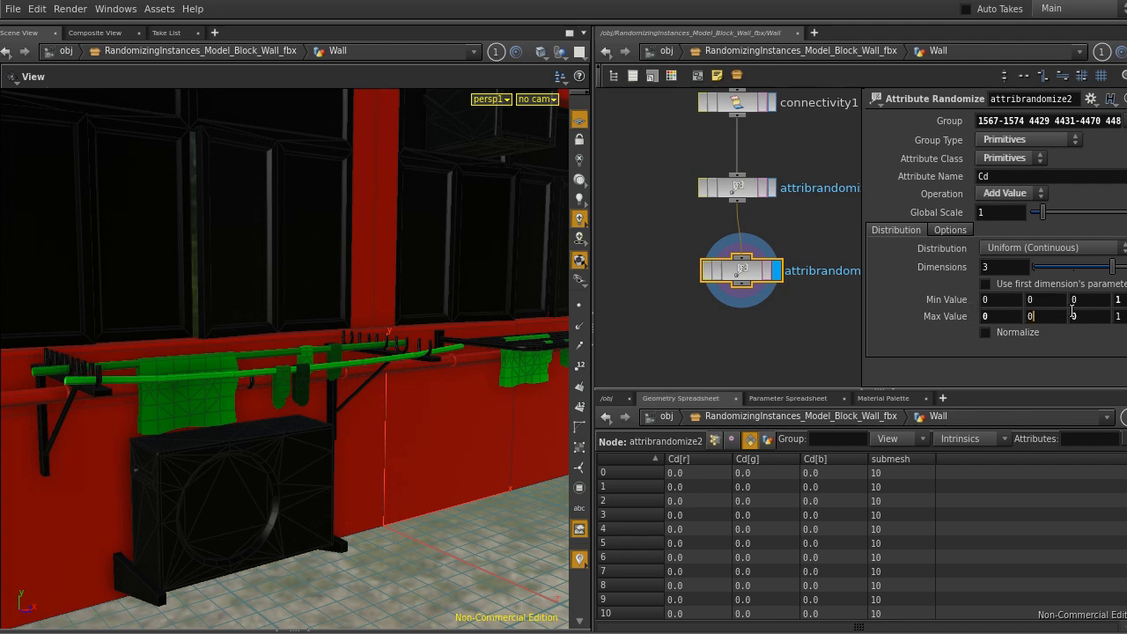
left_click_drag(1079, 315, 1031, 316)
type("1")
key("Return")
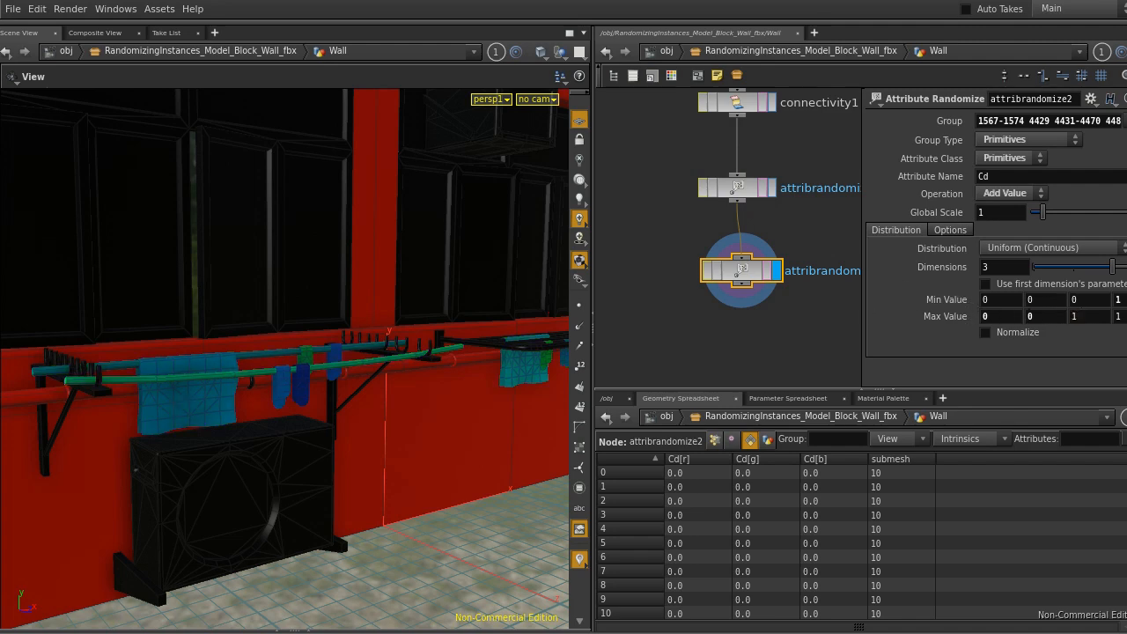
Reselect attribrandomize2's primitive group in the viewport so it covers the laundry and air conditioners without the drying rods.
left_click(1126, 120)
left_click_drag(403, 378, 396, 402, "alt")
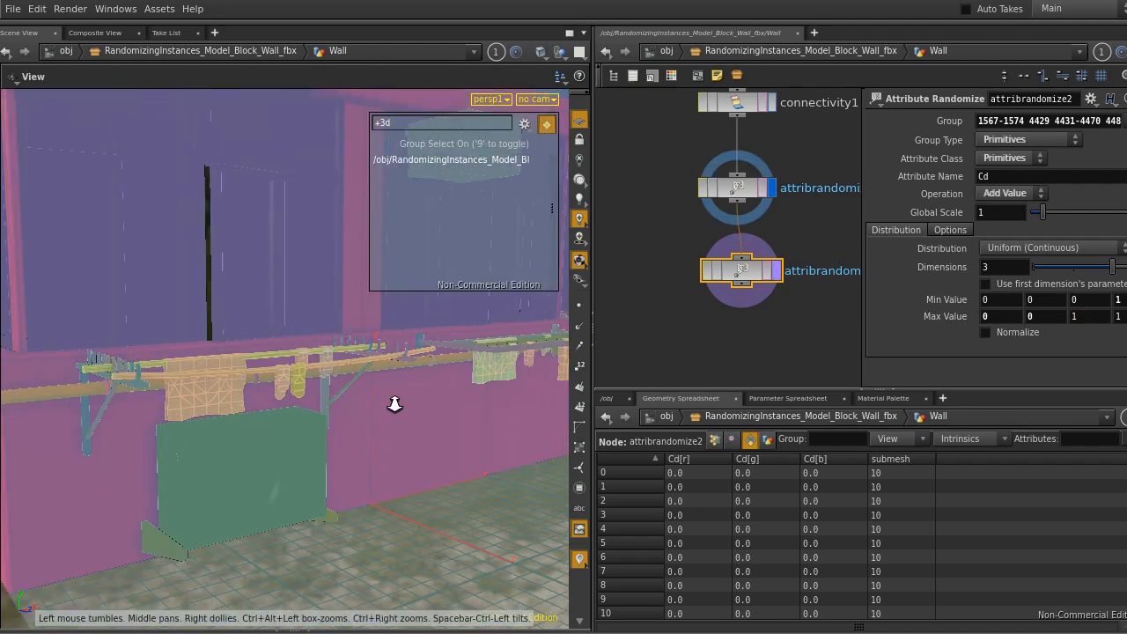
right_click_drag(395, 403, 405, 341, "alt")
left_click(215, 389, "ctrl")
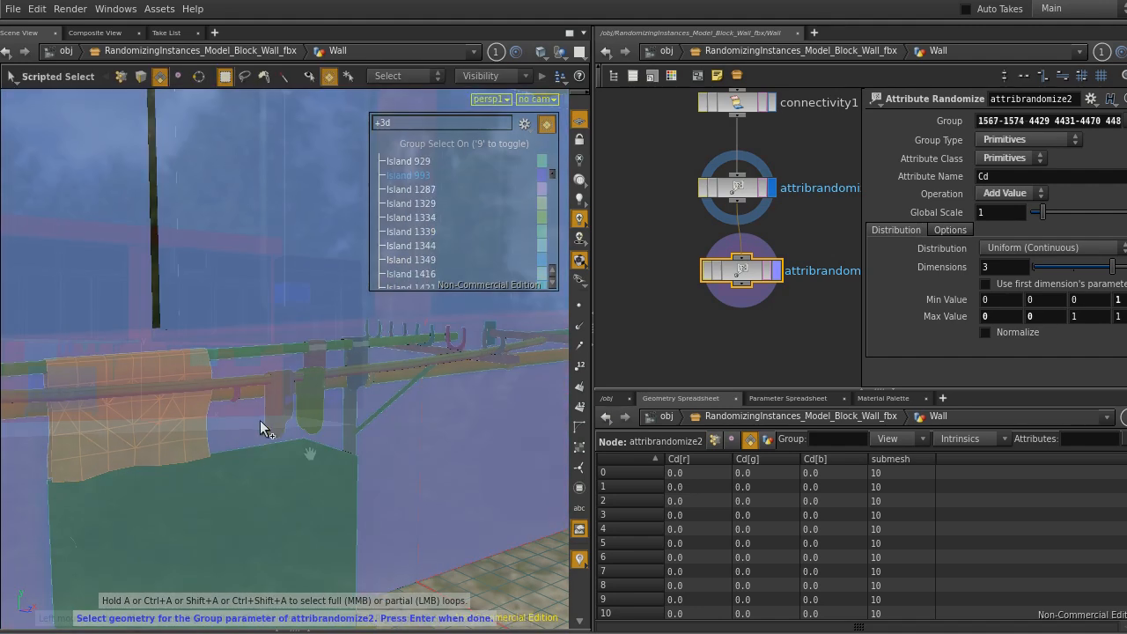
key("Return")
Narrow attribrandomize2's blue range by setting the third Min Value to 0.1 and the third Max Value to 0.5.
right_click_drag(261, 430, 272, 448, "alt")
middle_click_drag(288, 449, 449, 473, "alt")
left_click_drag(450, 472, 292, 467, "alt")
right_click_drag(291, 468, 307, 406, "alt")
left_click_drag(1088, 319, 1000, 314)
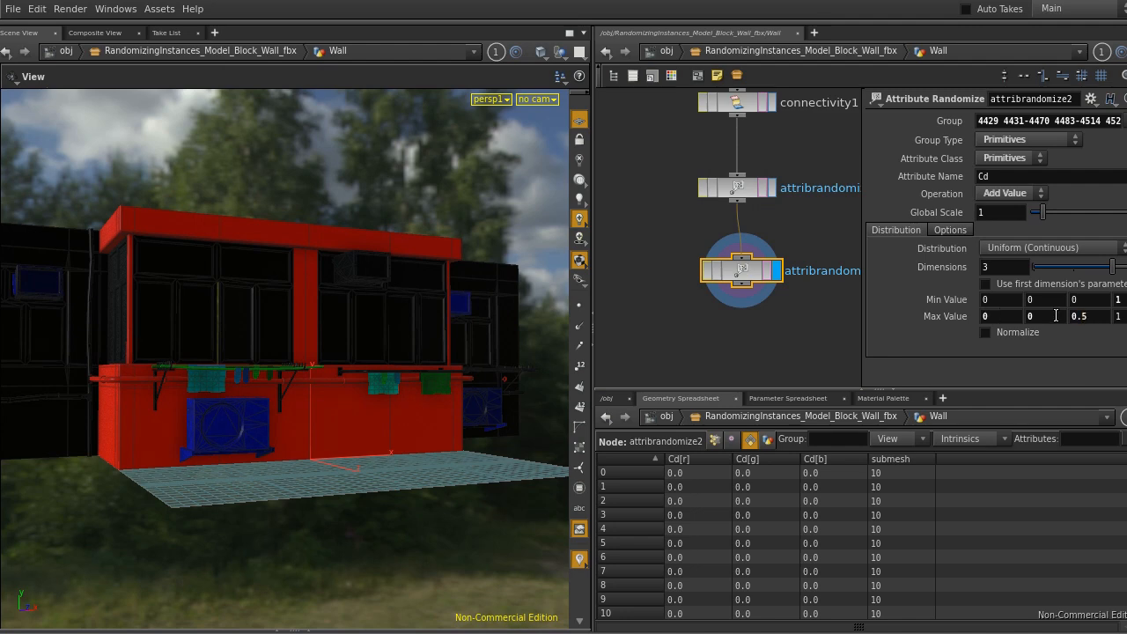
left_click(1089, 303)
left_click_drag(364, 340, 405, 369)
right_click_drag(405, 370, 429, 386)
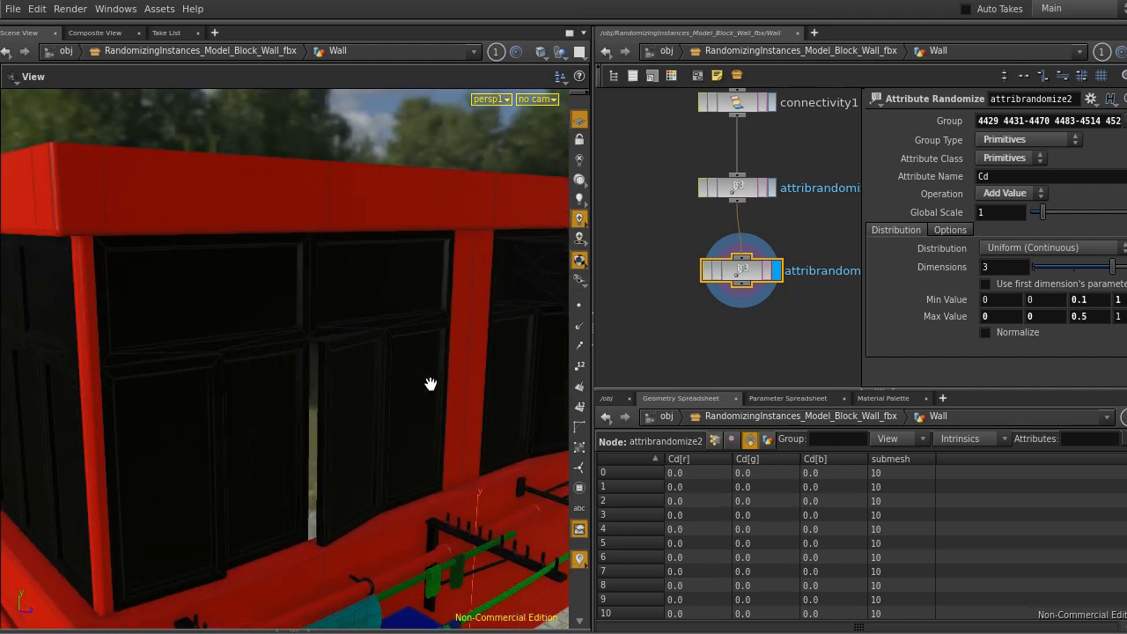
middle_click_drag(429, 385, 402, 340)
Set attribrandomize2's Operation to Set Value and check its effect on the laundry colors.
left_click(1008, 193)
left_click(1008, 209)
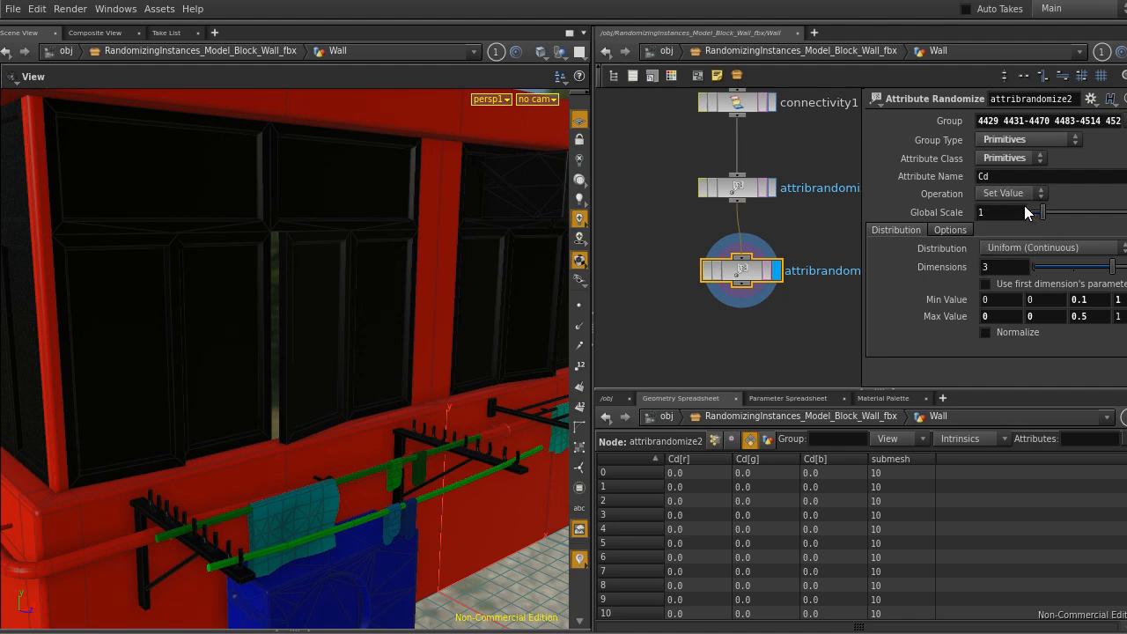
right_click_drag(484, 423, 533, 370)
left_click(1008, 193)
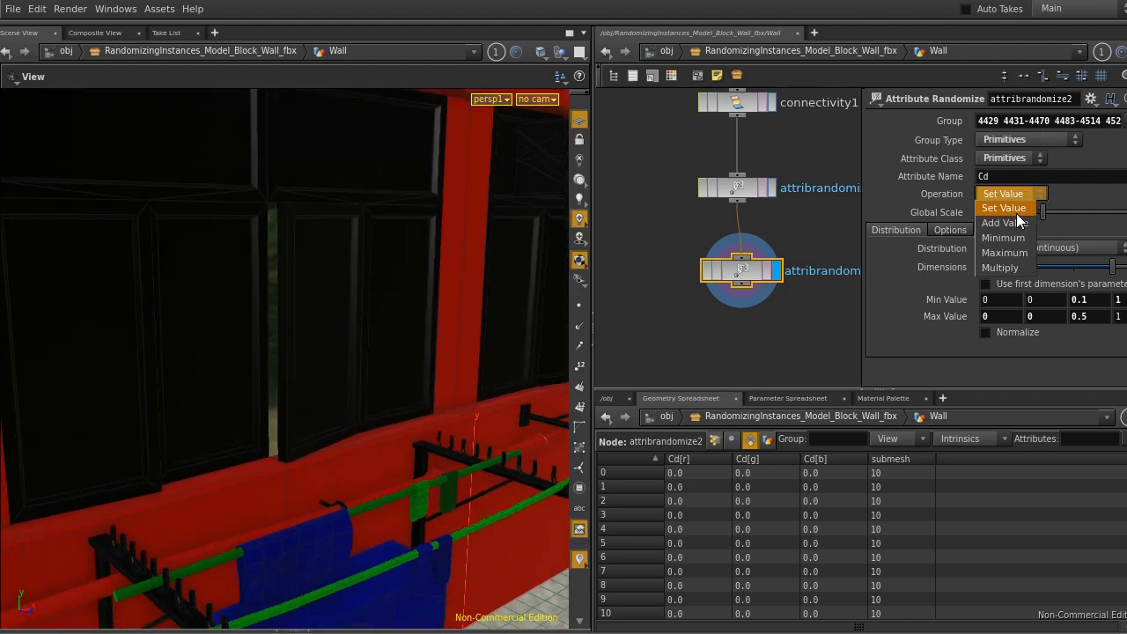
left_click(1008, 206)
right_click_drag(378, 355, 392, 469)
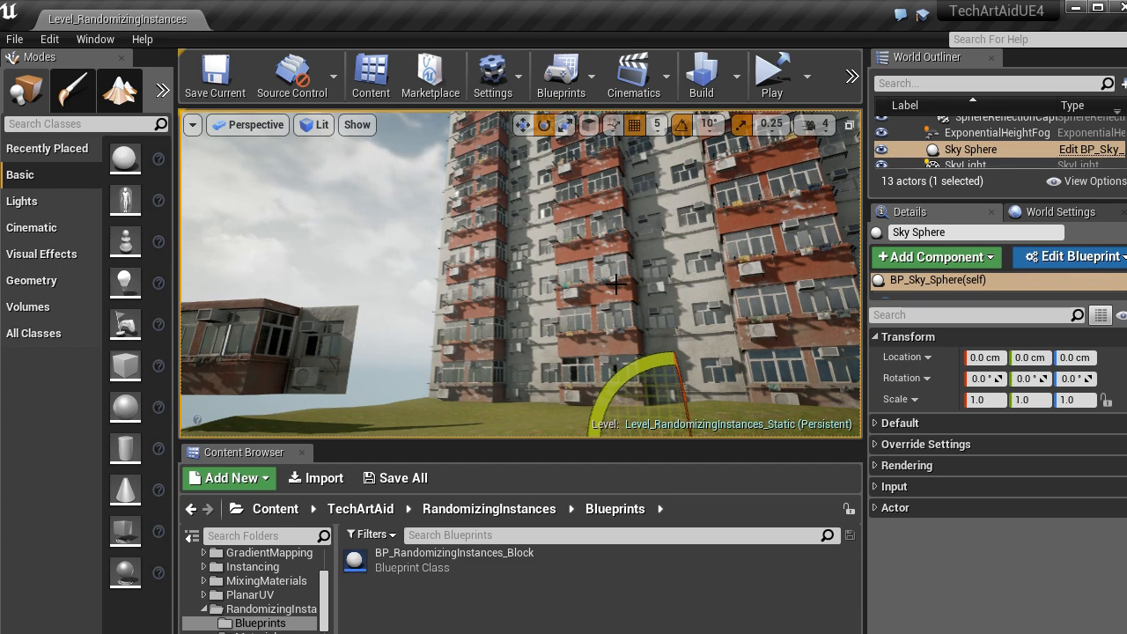
Switch to Unreal Editor and try raising the small BP_RandomizingInstances_Block4 building's number of segments to 2.
right_click_drag(616, 283, 616, 284)
left_click(581, 308)
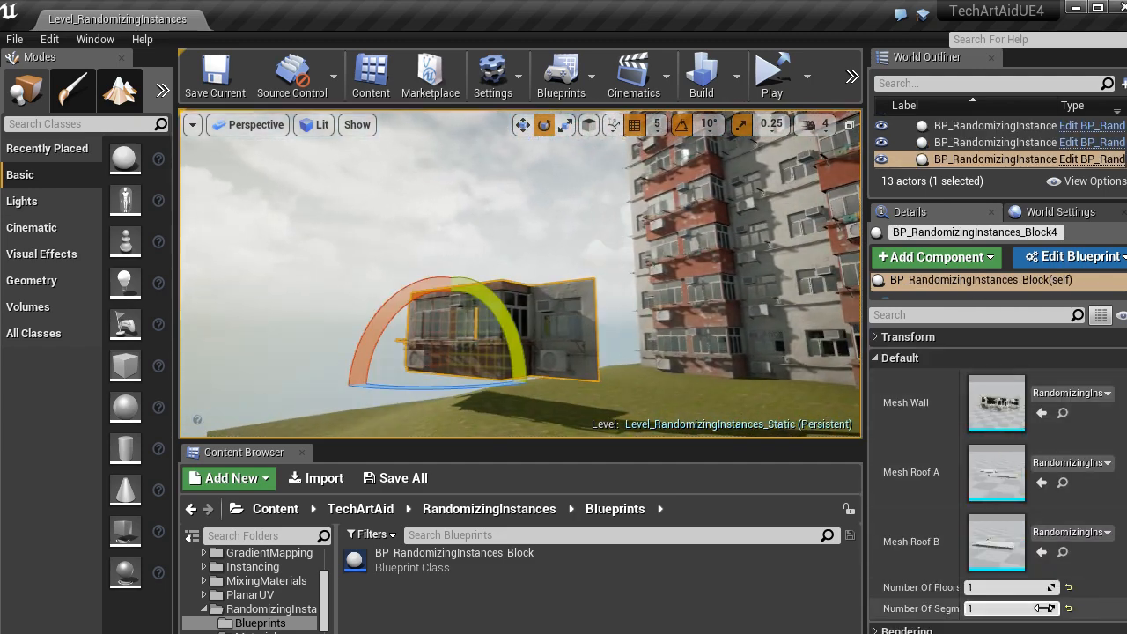
left_click_drag(1037, 589, 1047, 609)
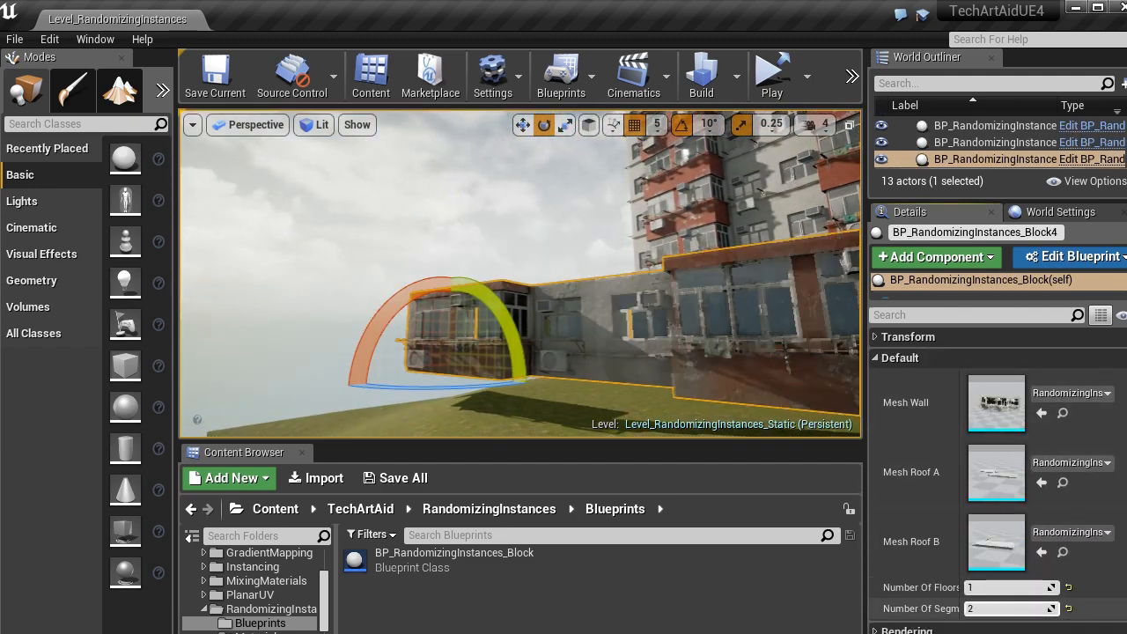
Create an Actor-based Blueprint Class named BP_RandomizingInstances_NewBlock in the Blueprints folder.
right_click(399, 605)
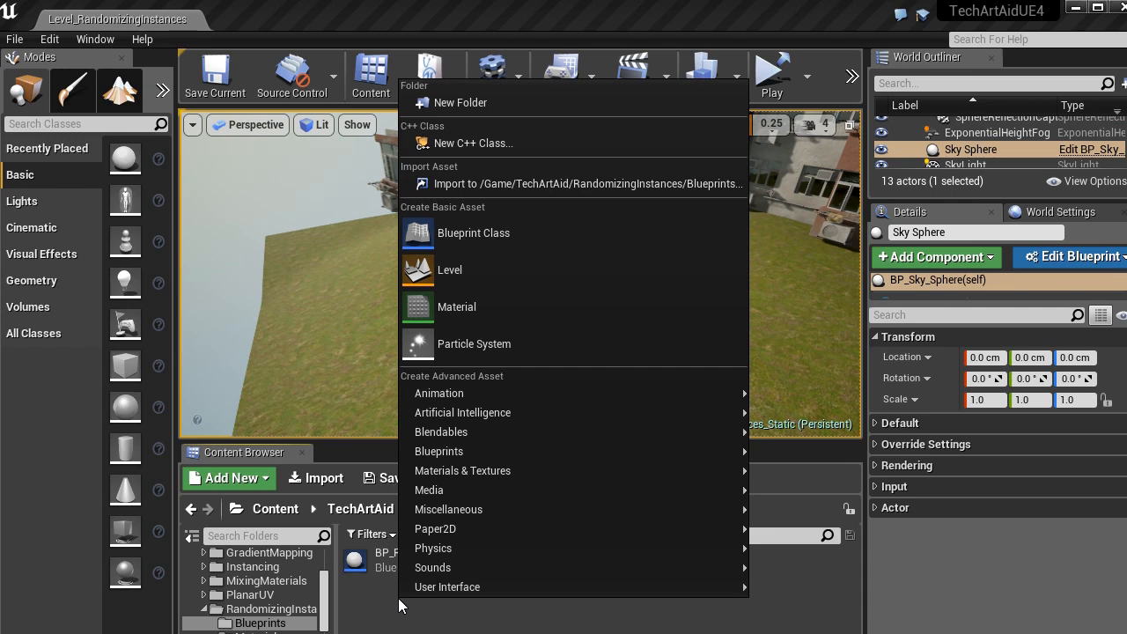
left_click(373, 600)
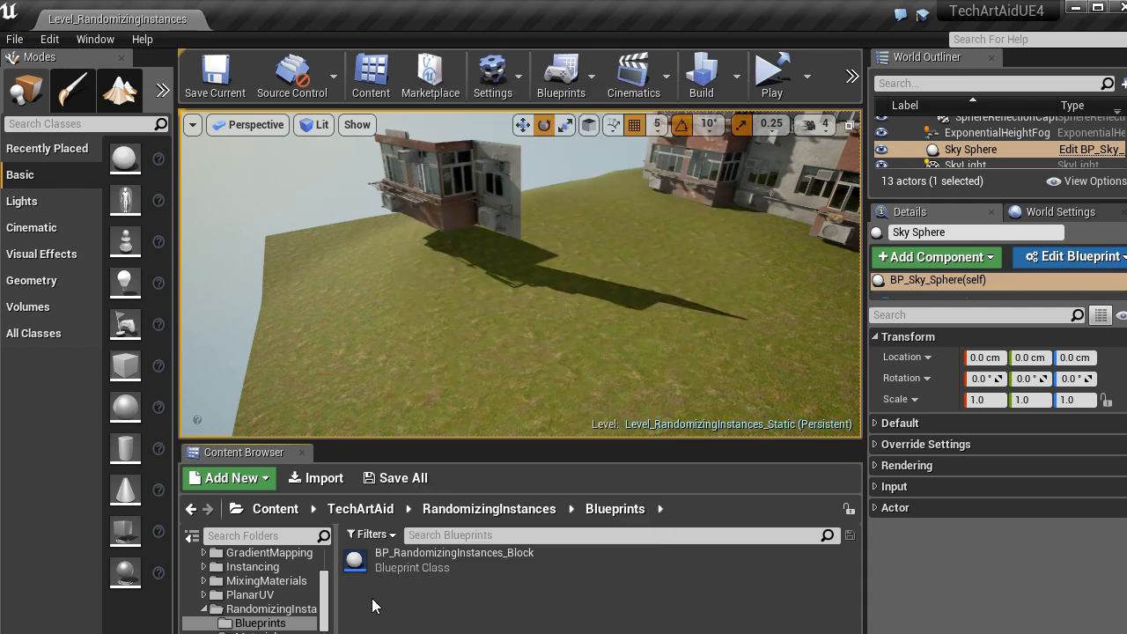
right_click_drag(569, 345, 599, 322)
right_click(420, 614)
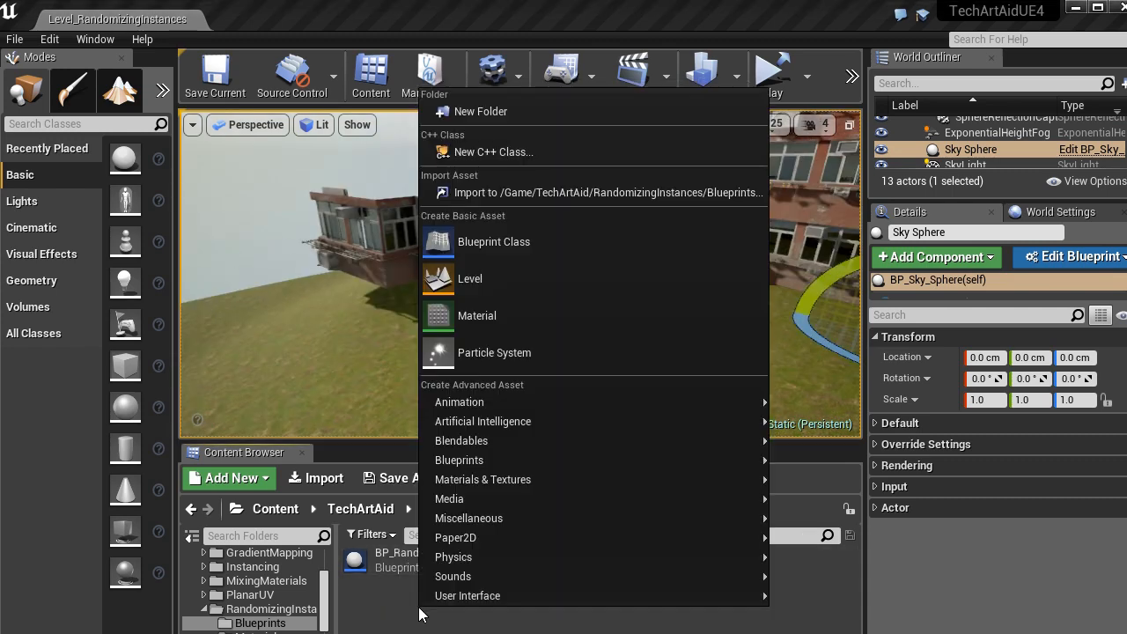
left_click(587, 248)
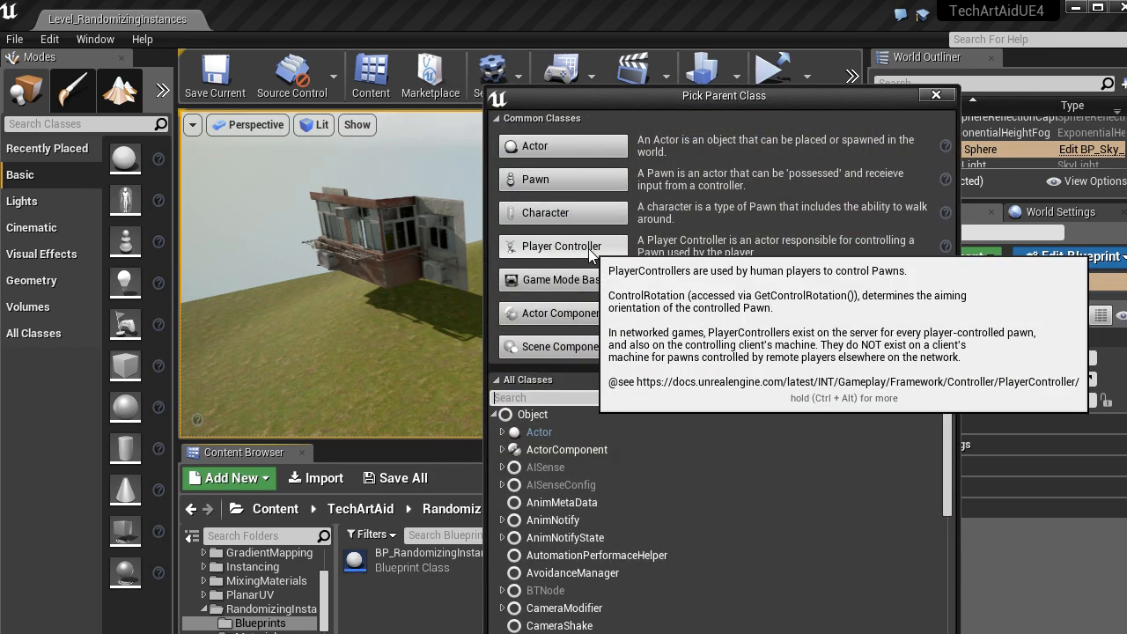
left_click(618, 150)
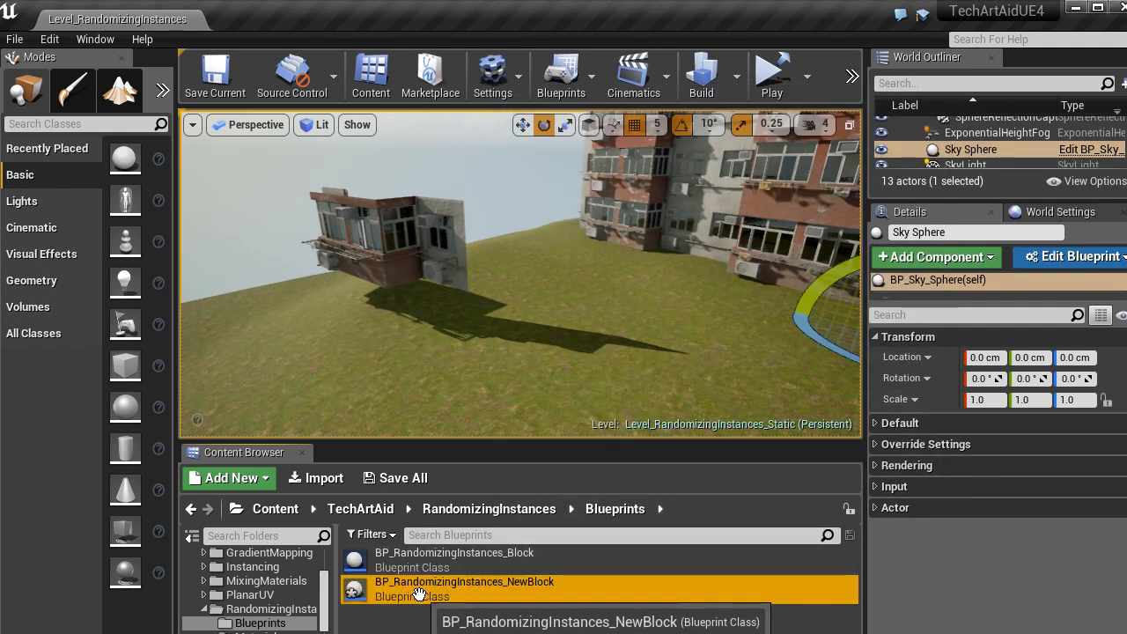
Place a BP_RandomizingInstances_NewBlock instance on the grass beside the small block and raise it to a height of 320 cm.
left_click_drag(419, 593, 529, 348)
mouse_move(580, 363)
right_mouse_down()
mouse_move(580, 410)
mouse_move(581, 367)
right_mouse_up()
key("w")
left_click_drag(455, 300, 455, 262)
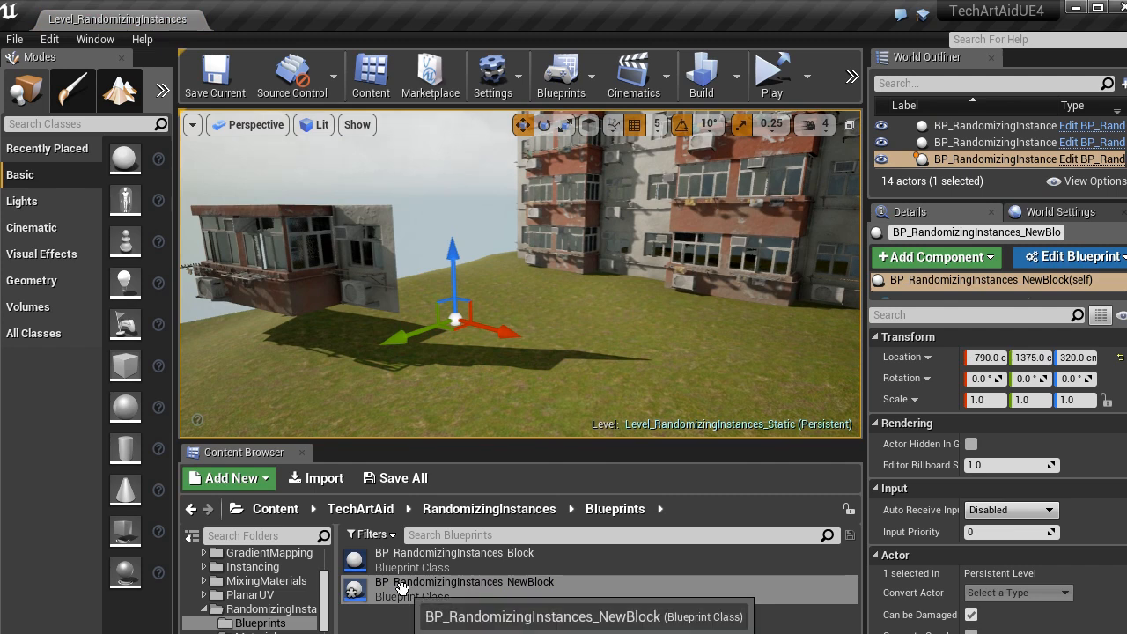
Place a second BP_RandomizingInstances_NewBlock instance in the level and delete it.
left_click_drag(400, 587, 579, 361)
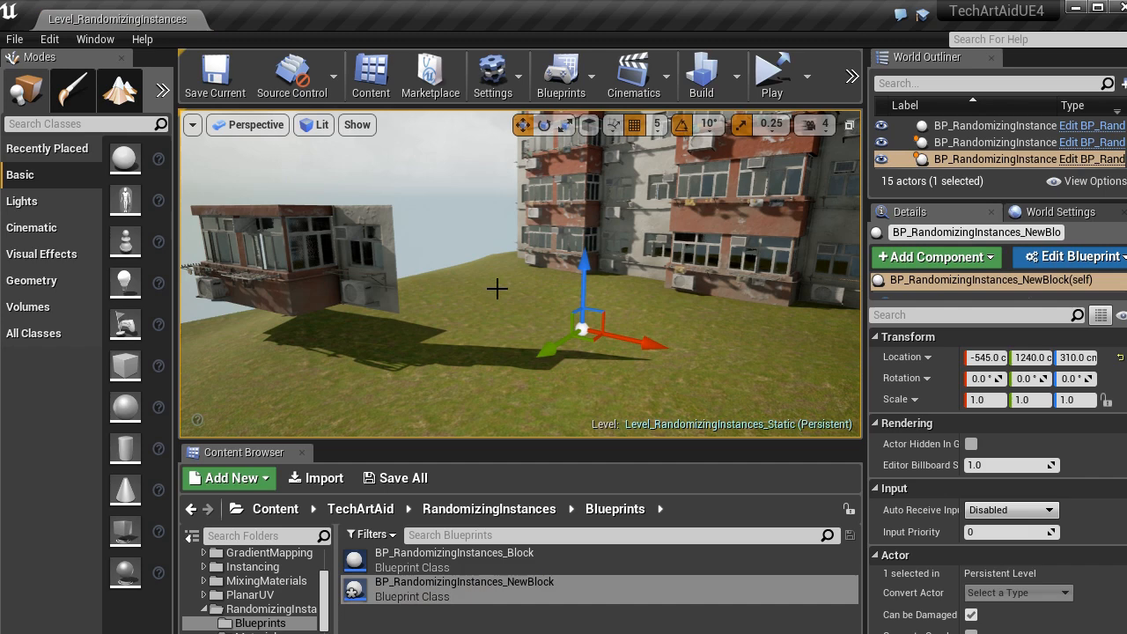
key("Delete")
Focus on the remaining BP_RandomizingInstances_NewBlock instance, open its blueprint for editing and view its Construction Script and Event Graph.
left_click(946, 160)
key("f")
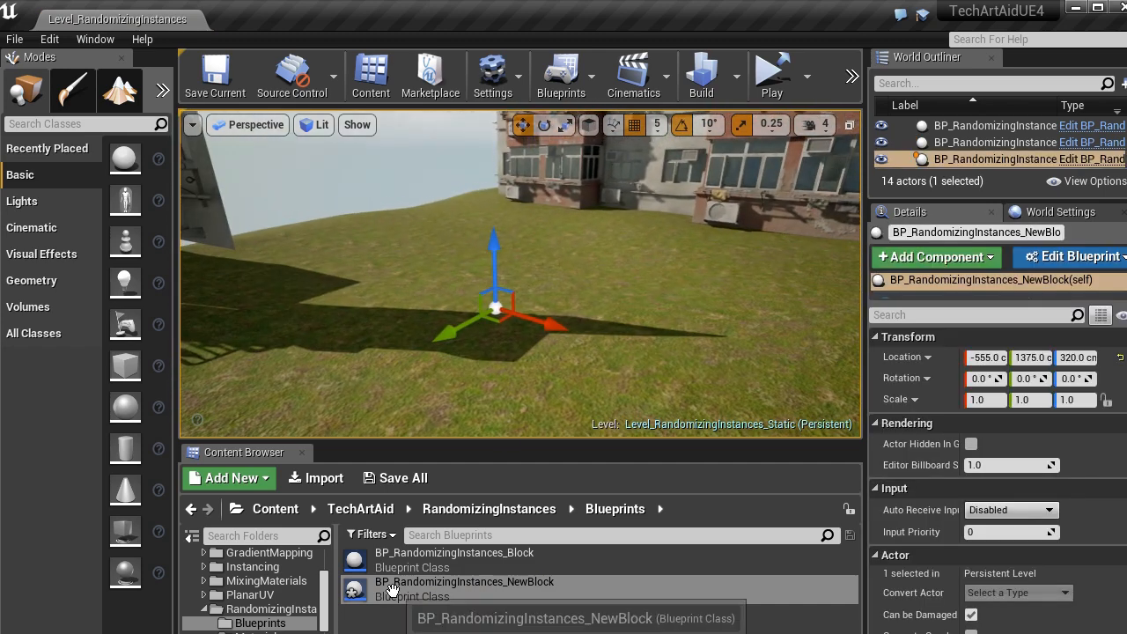
left_click(1045, 257)
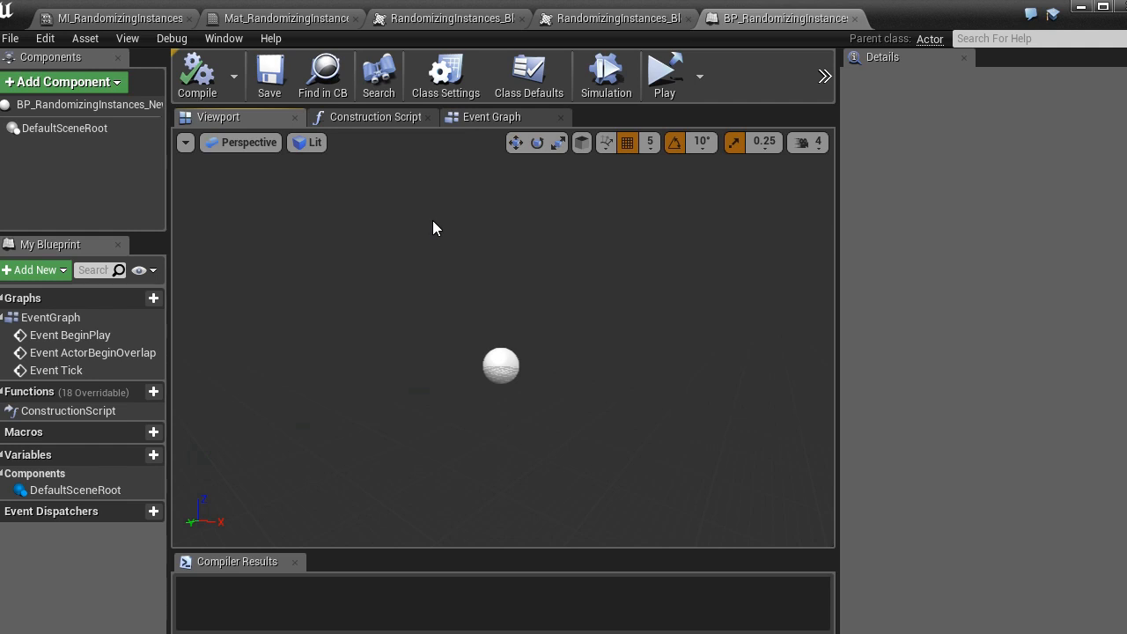
left_click(377, 120)
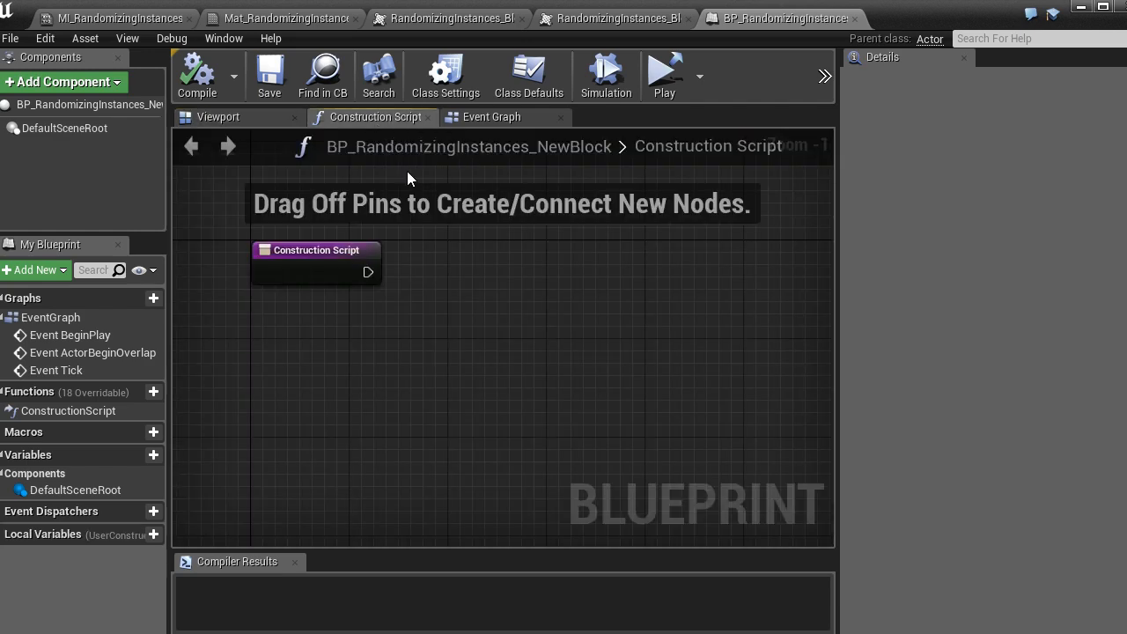
left_click(492, 117)
right_click_drag(757, 330, 501, 426)
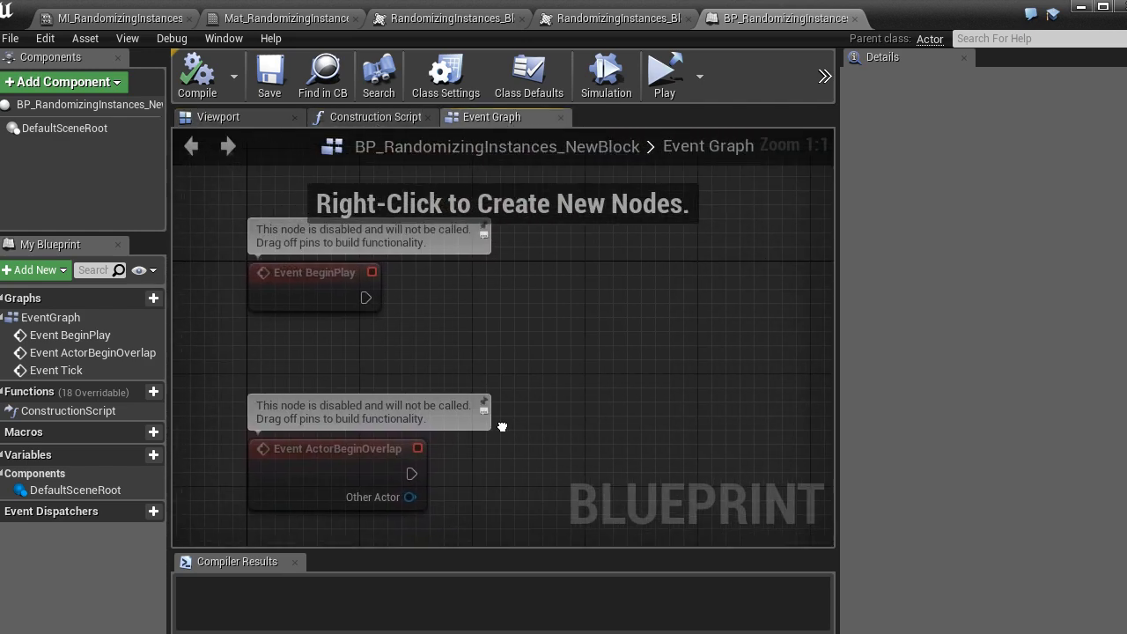
In the Construction Script, add an Add Static Mesh Component node connected to the Construction Script node's execution output.
left_click(377, 120)
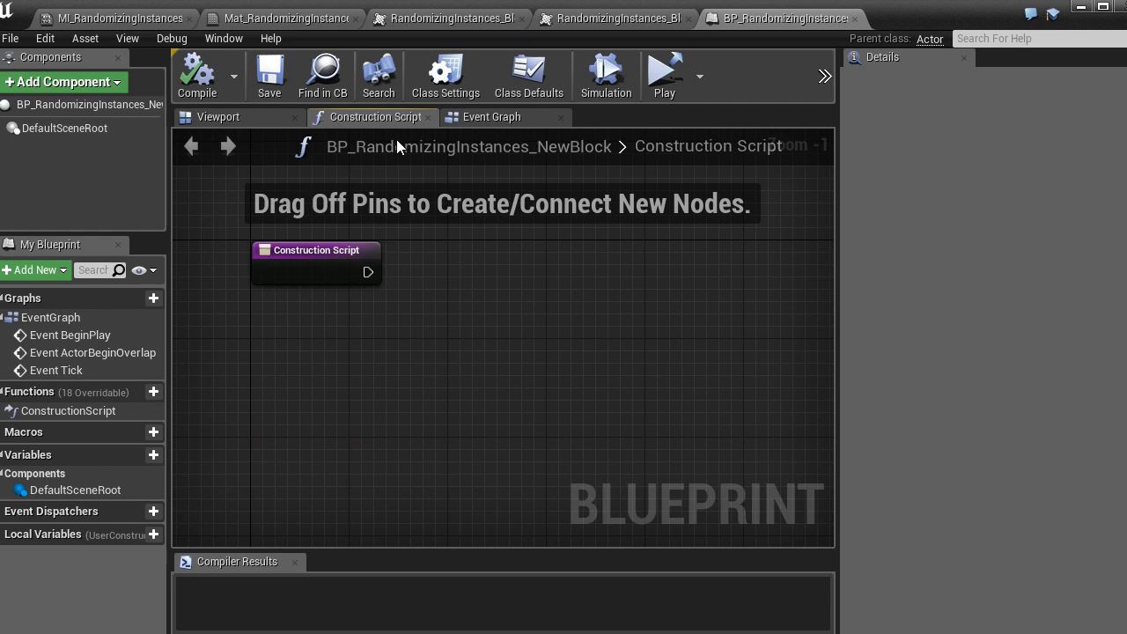
right_click_drag(449, 329, 425, 320)
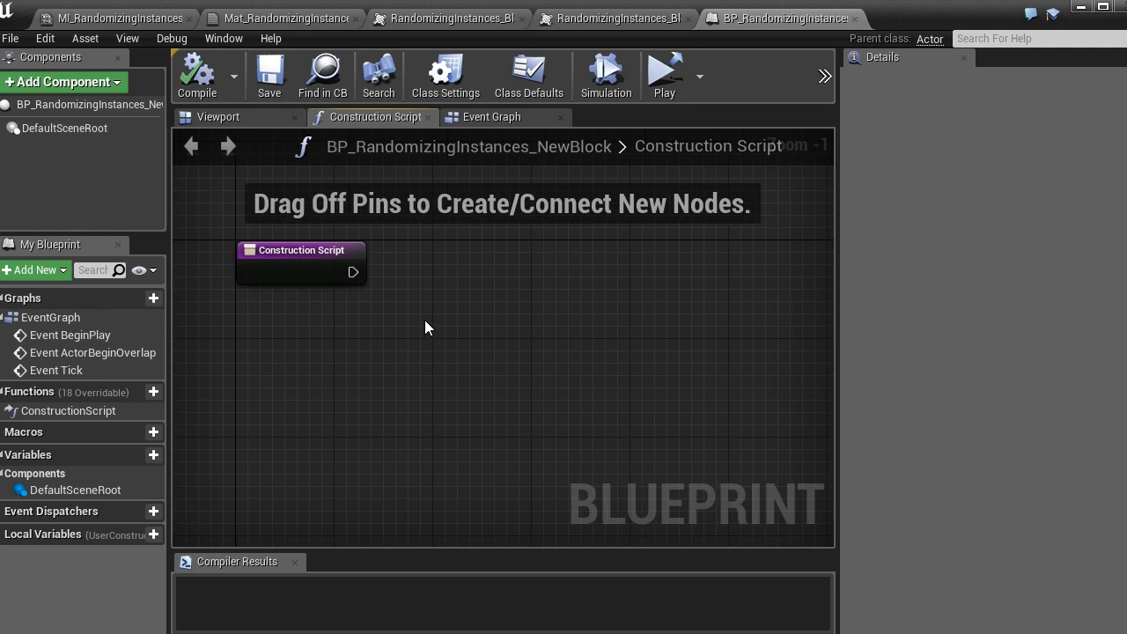
left_click_drag(353, 272, 538, 300)
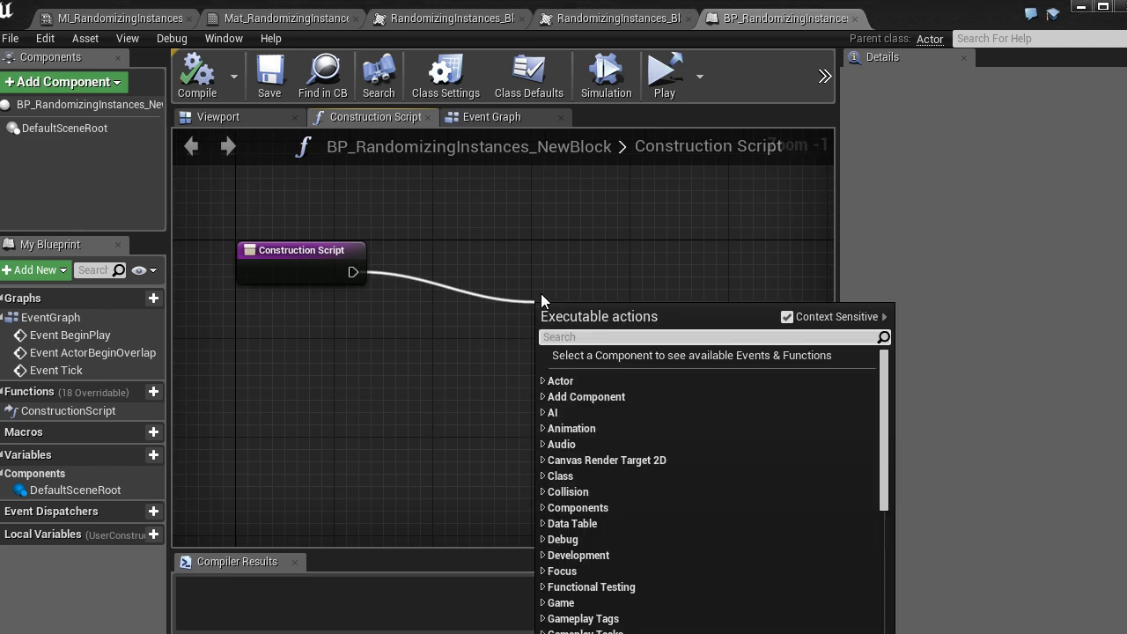
type("static mesh")
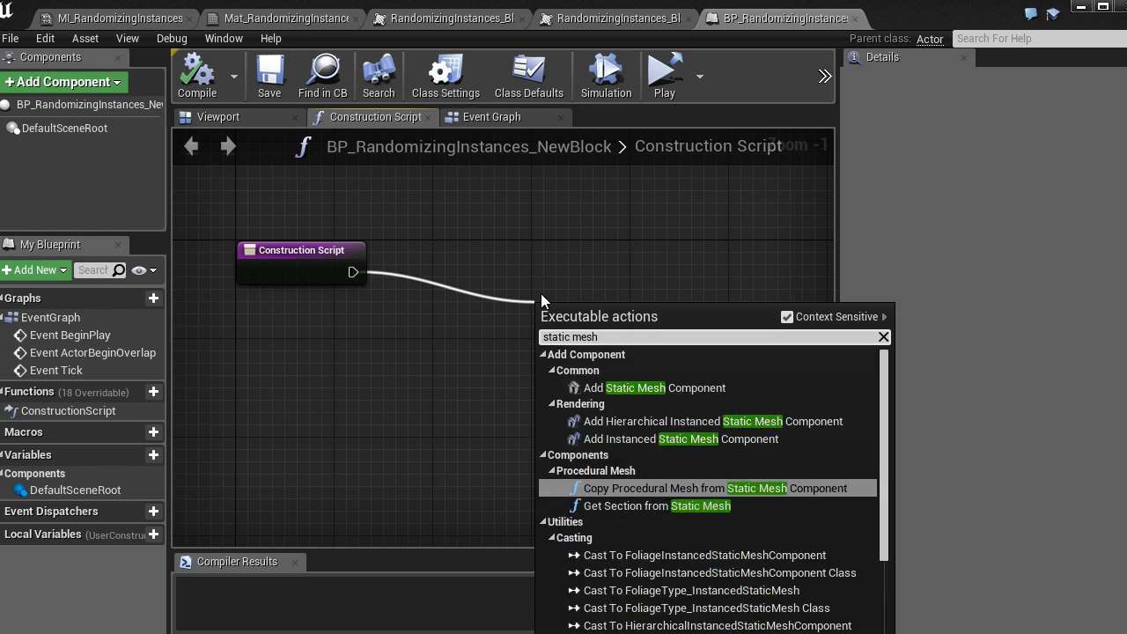
left_click(739, 387)
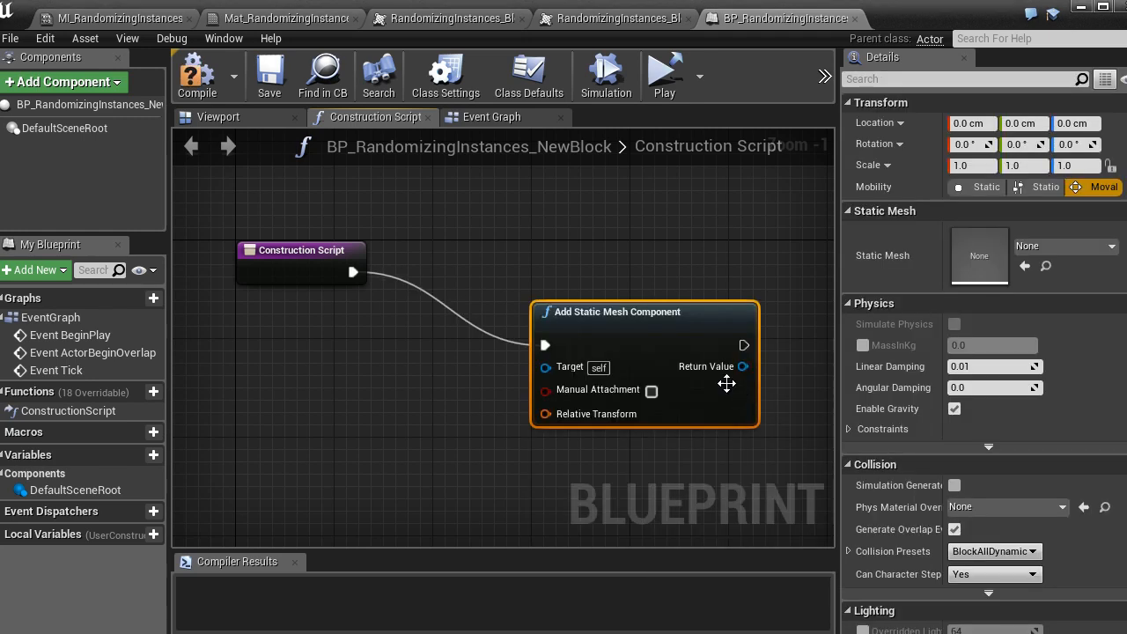
left_click_drag(650, 323, 586, 270)
Assign the RandomizingInstances wall mesh to the Add Static Mesh Component node and compile the blueprint.
left_click(1066, 246)
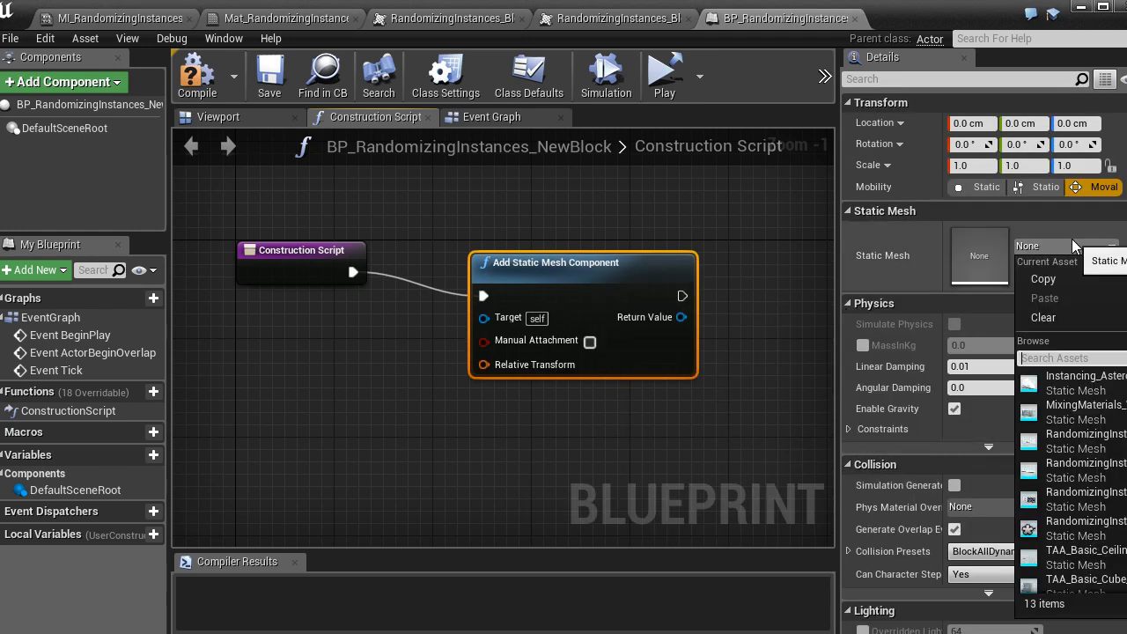
type("wall")
left_click(1078, 411)
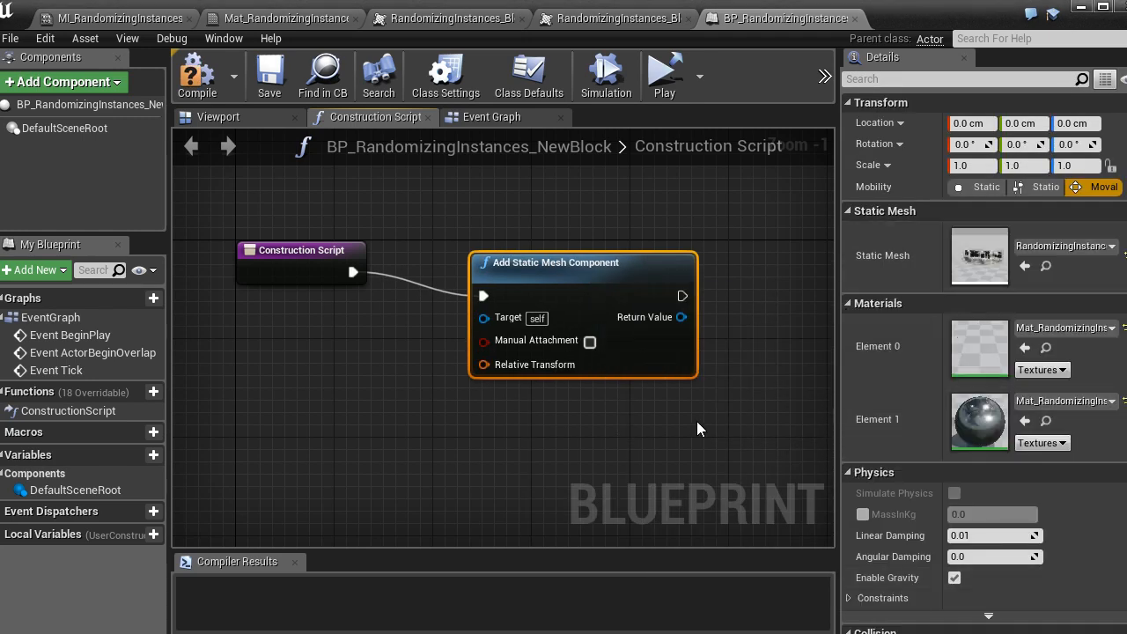
left_click(184, 91)
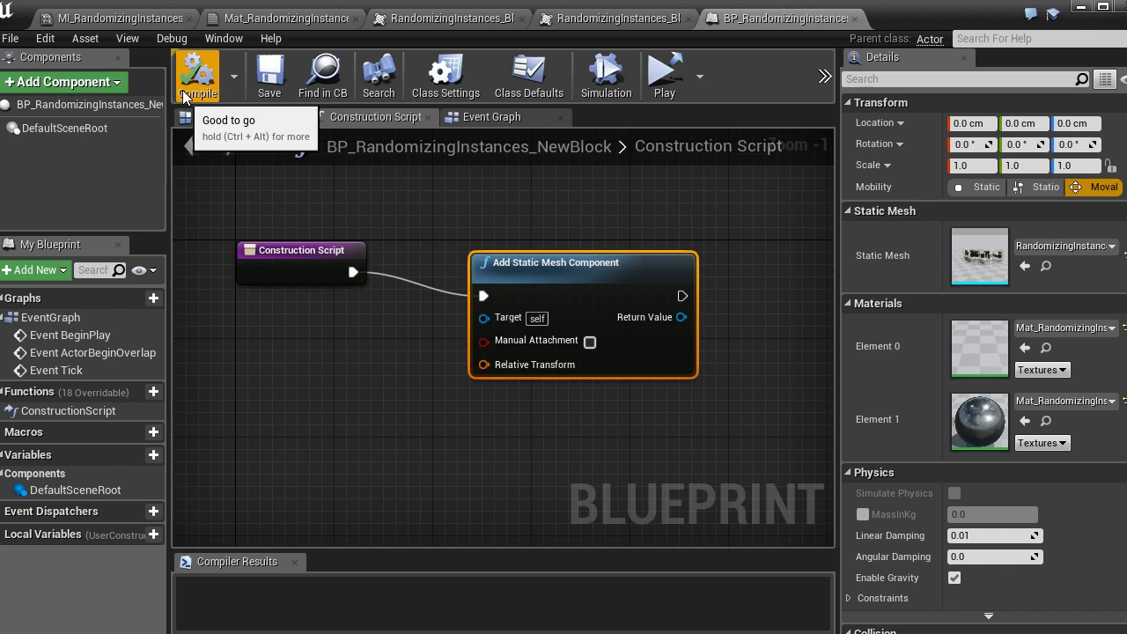
Inspect the wall mesh in the blueprint's 3D preview and return to the Construction Script.
right_click_drag(367, 410, 486, 347)
left_click(244, 114)
scroll(442, 372, "up", 2)
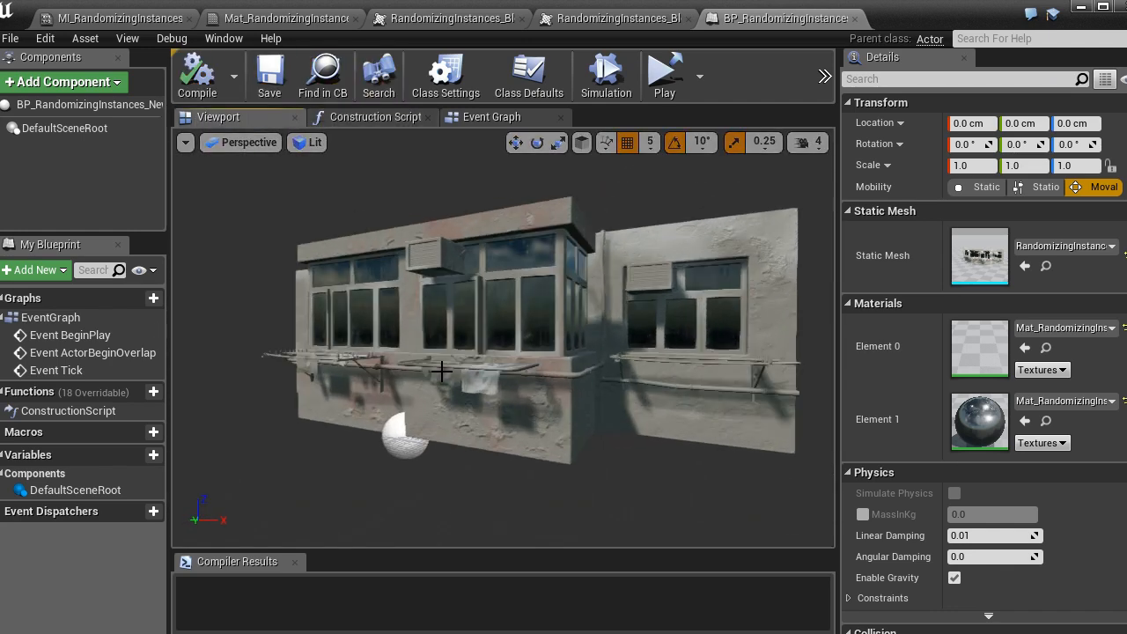
left_click(374, 117)
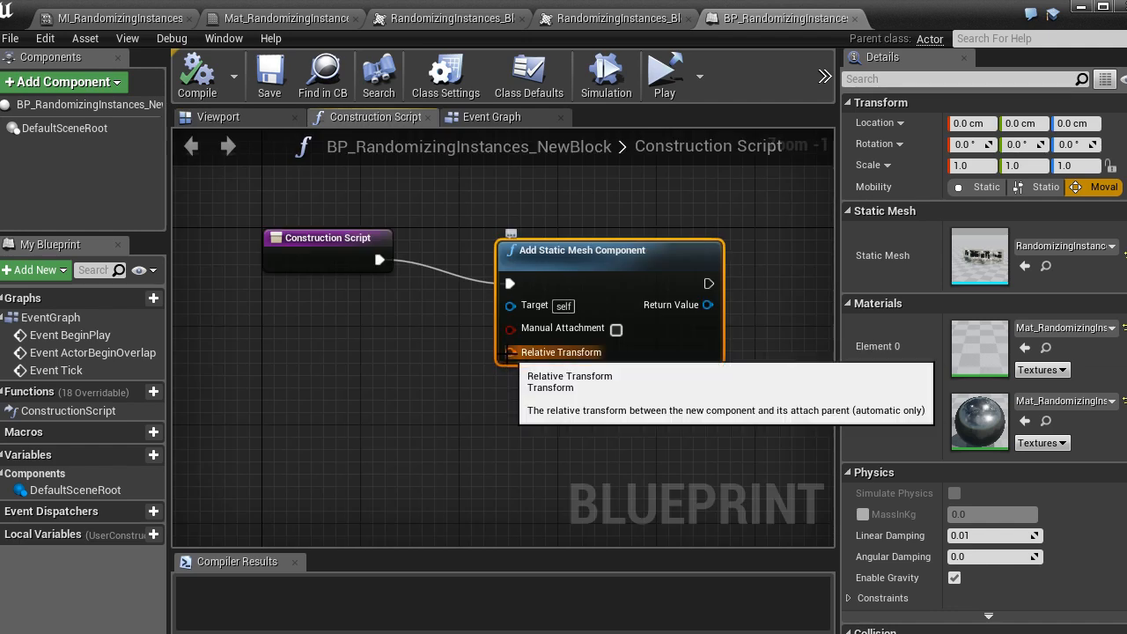
Feed the Add Static Mesh Component node's Relative Transform from a new Make Transform node with Location X set to 600.
left_click_drag(509, 352, 398, 390)
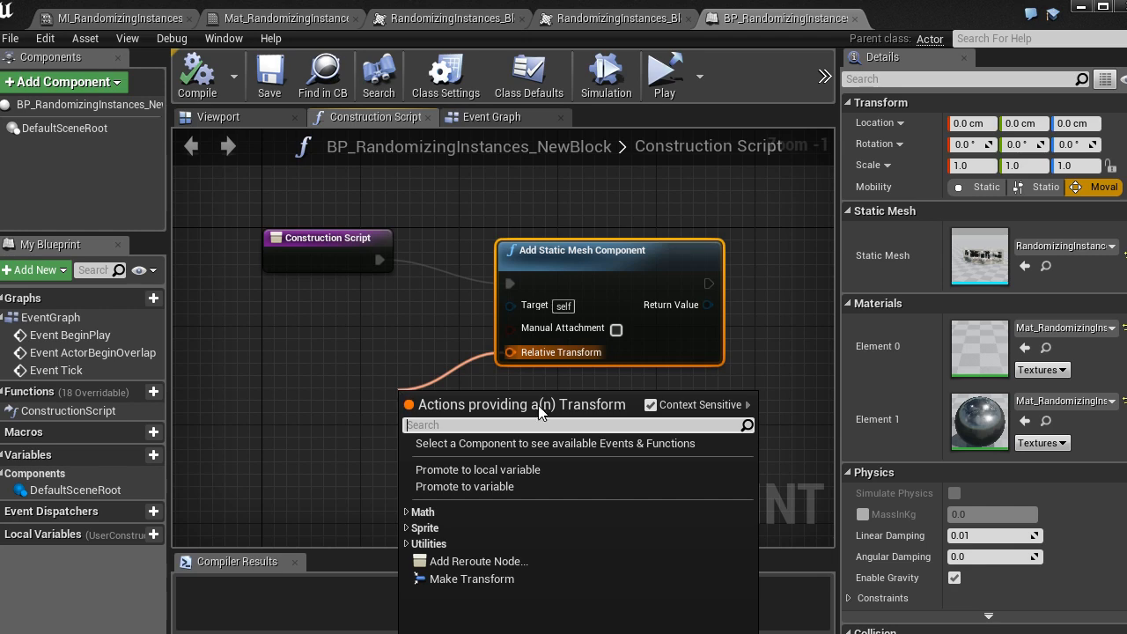
left_click(573, 576)
scroll(614, 391, "down", 1)
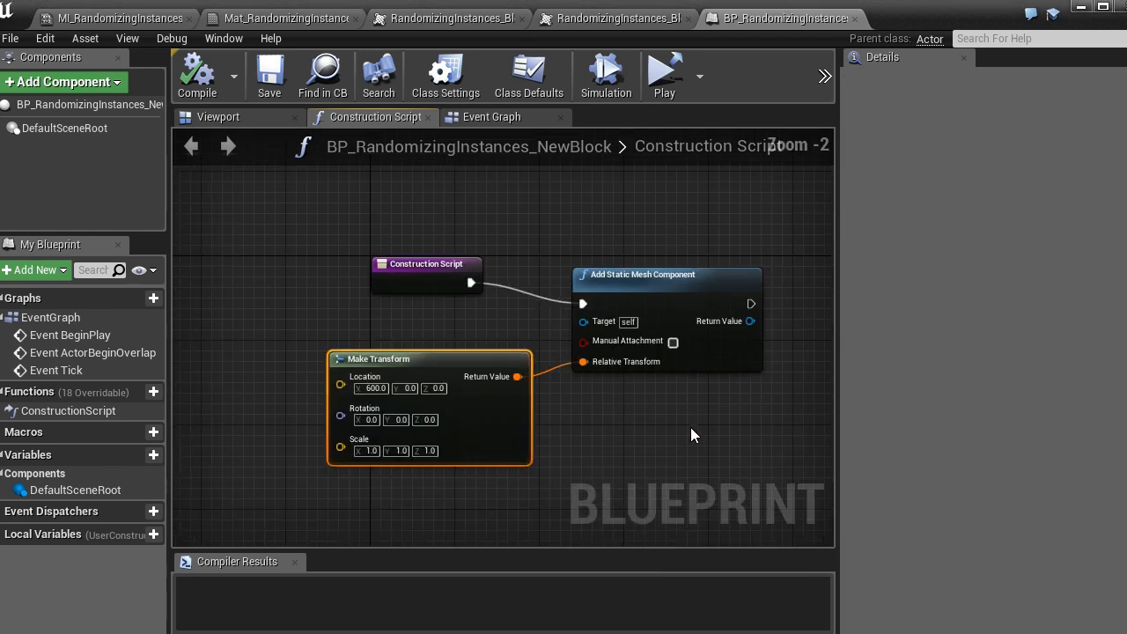
right_click_drag(690, 427, 471, 420)
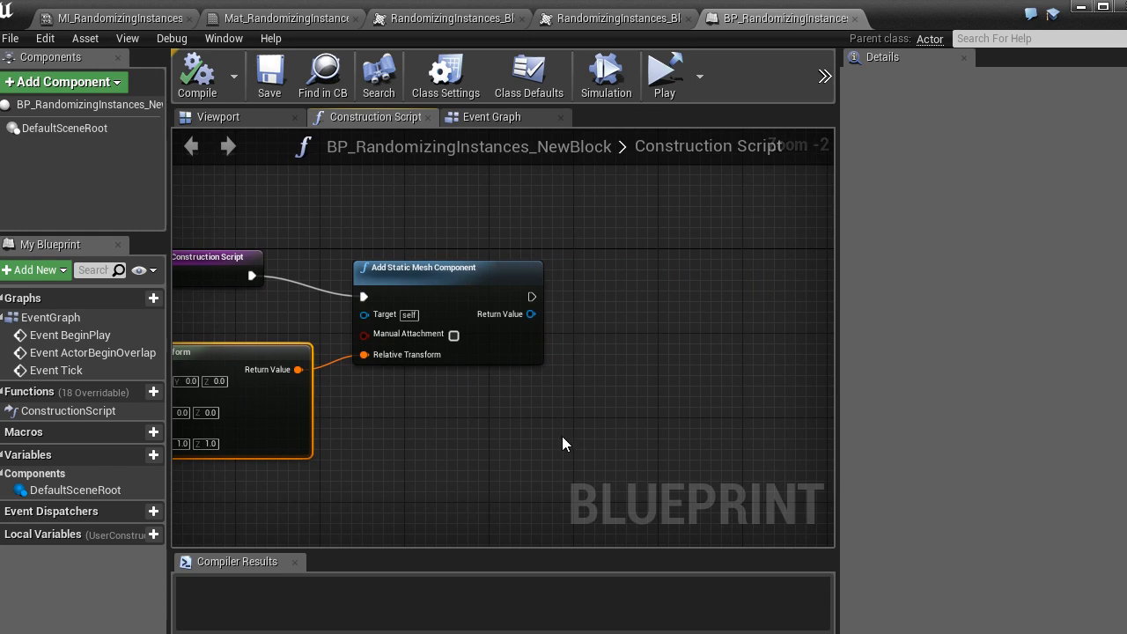
Delete the Add Static Mesh Component and Make Transform nodes, keeping only the Construction Script entry node.
scroll(560, 435, "down", 2)
left_click_drag(576, 437, 379, 371)
key("Delete")
scroll(378, 357, "up", 1)
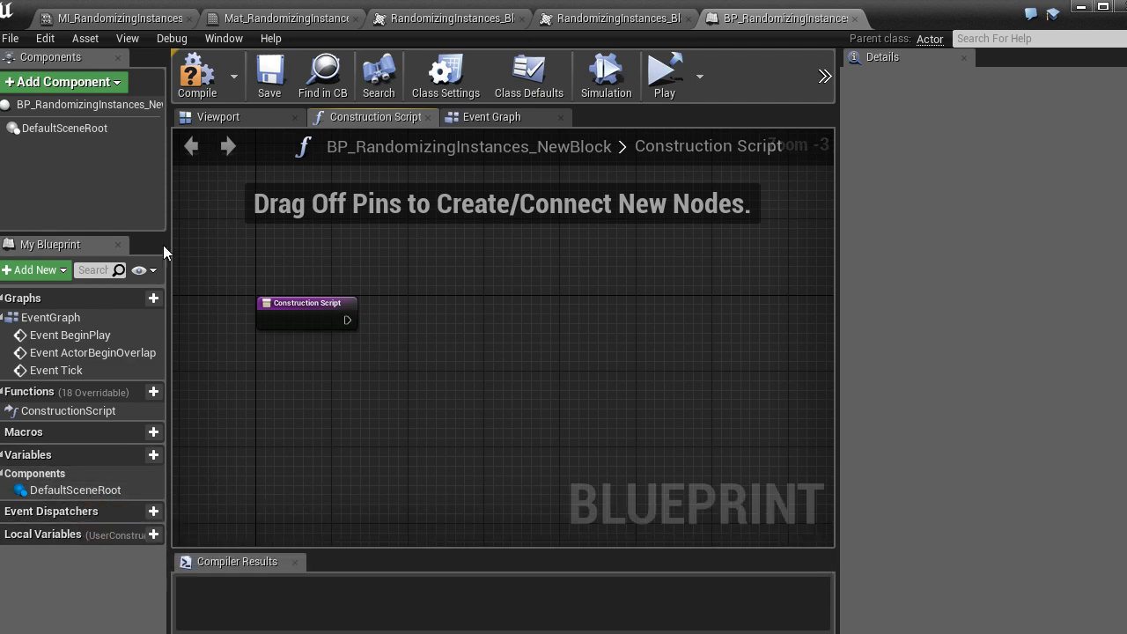
Create an editable Integer variable named NumberOfFloors and compile the blueprint.
left_click_drag(50, 236, 54, 168)
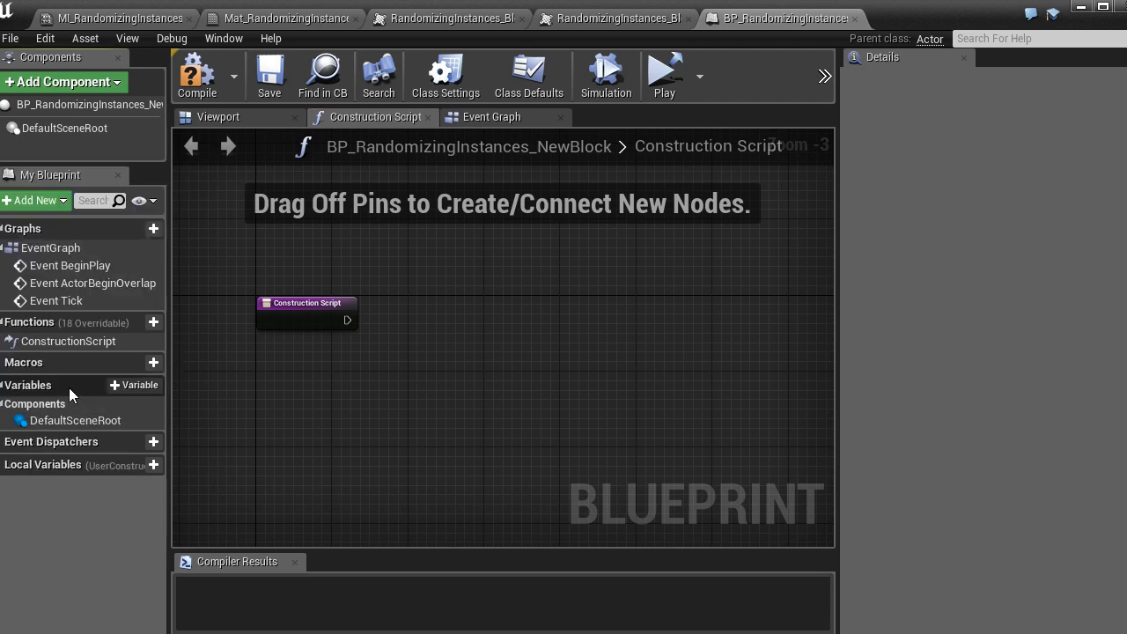
left_click(134, 385)
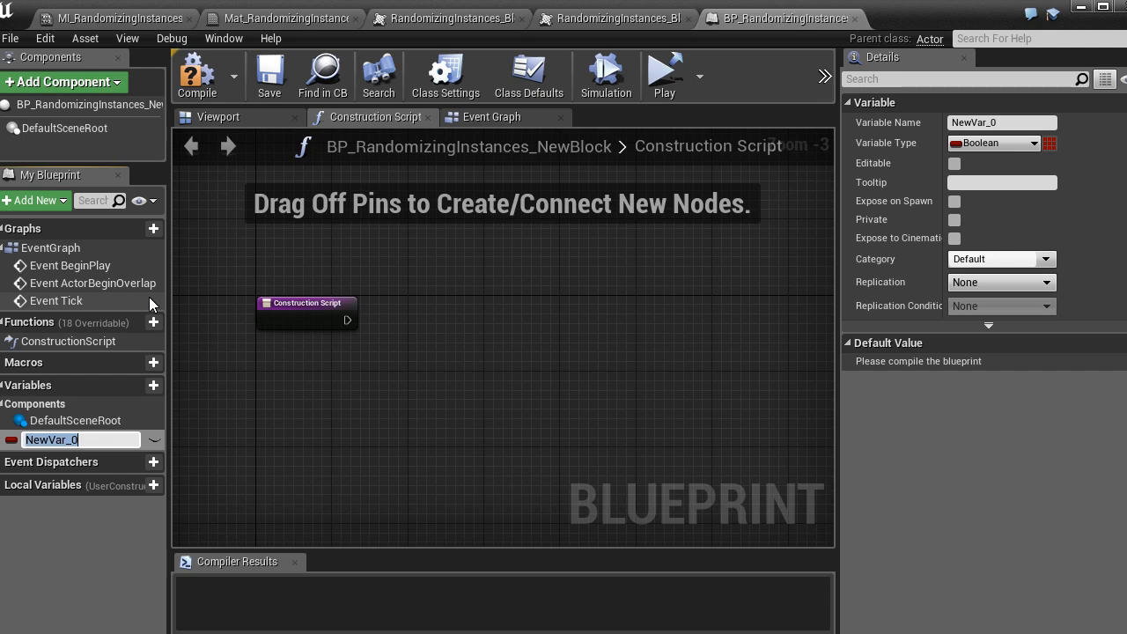
type("NumberOfFloors")
key("Return")
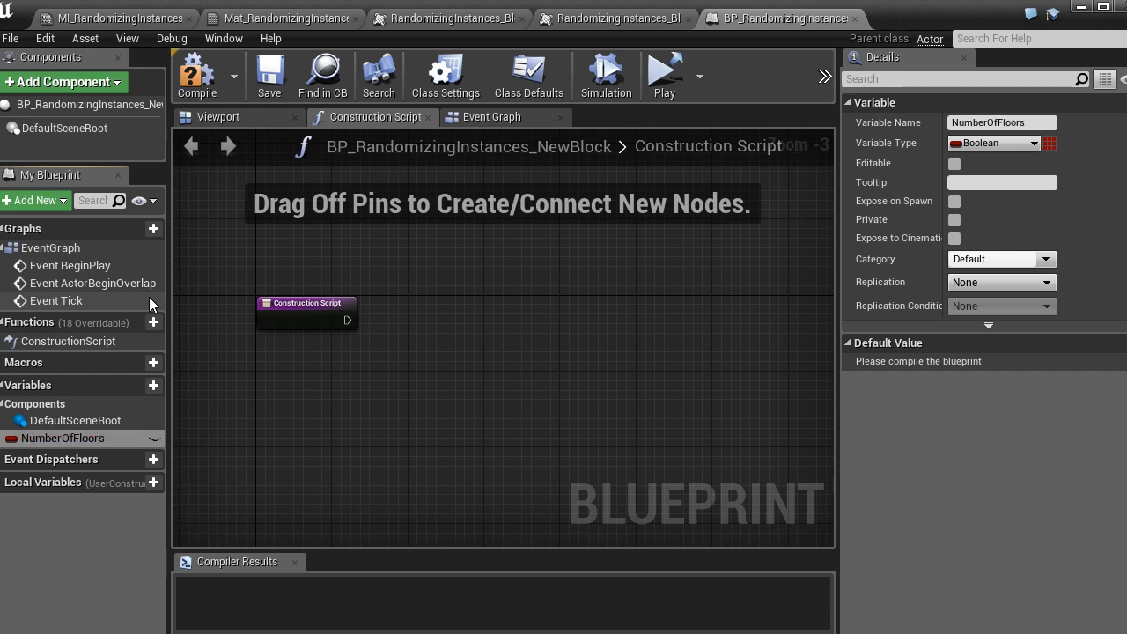
left_click(1002, 143)
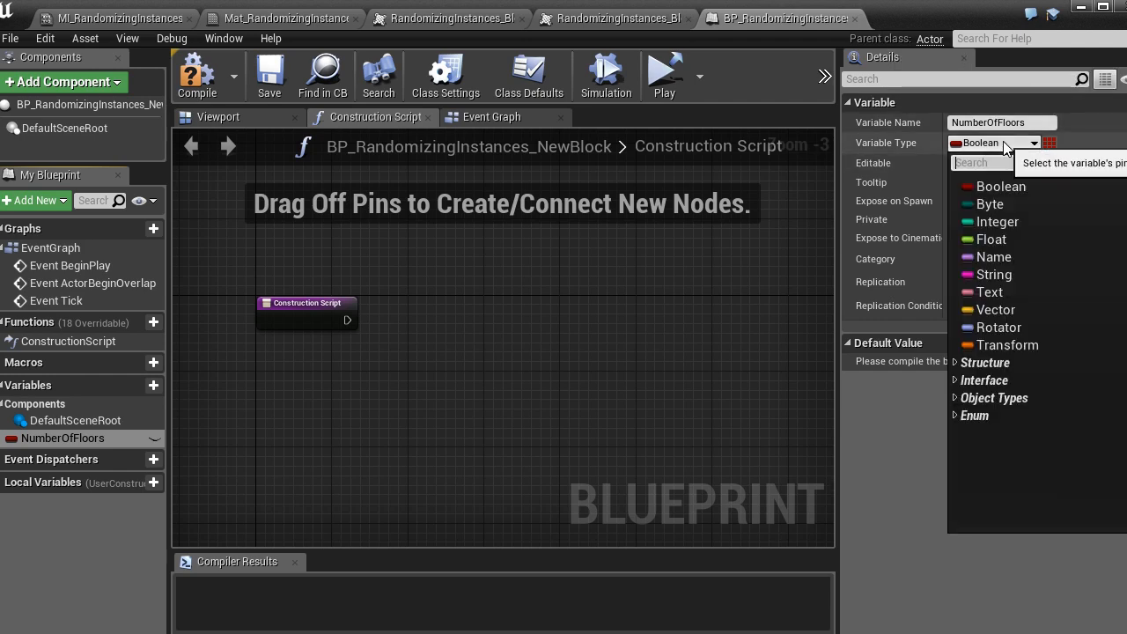
left_click(1045, 225)
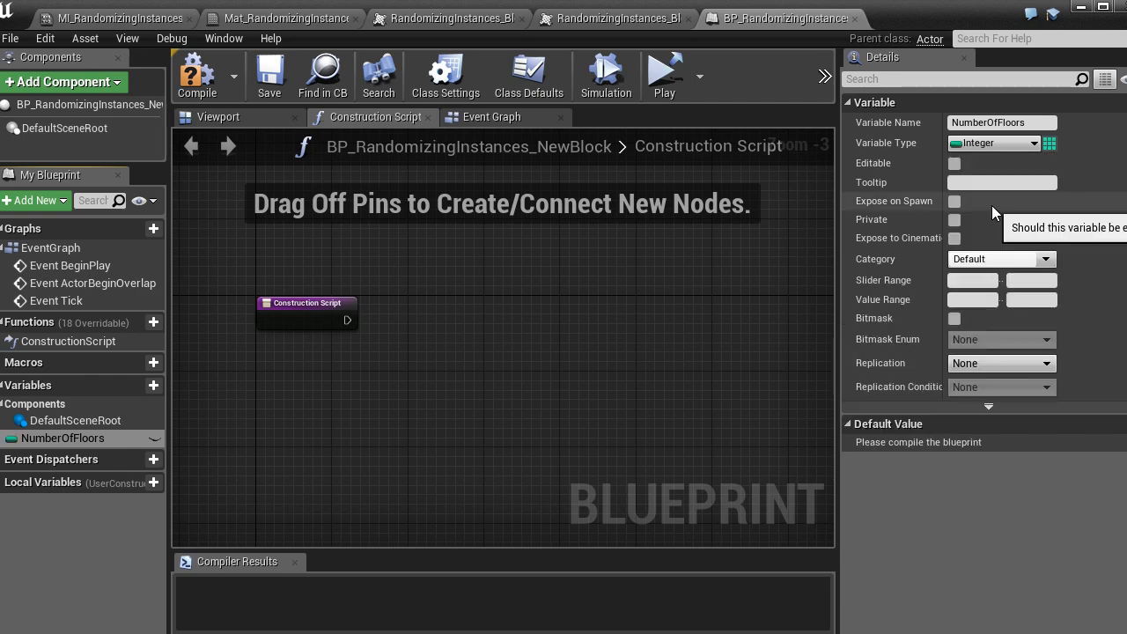
left_click(954, 164)
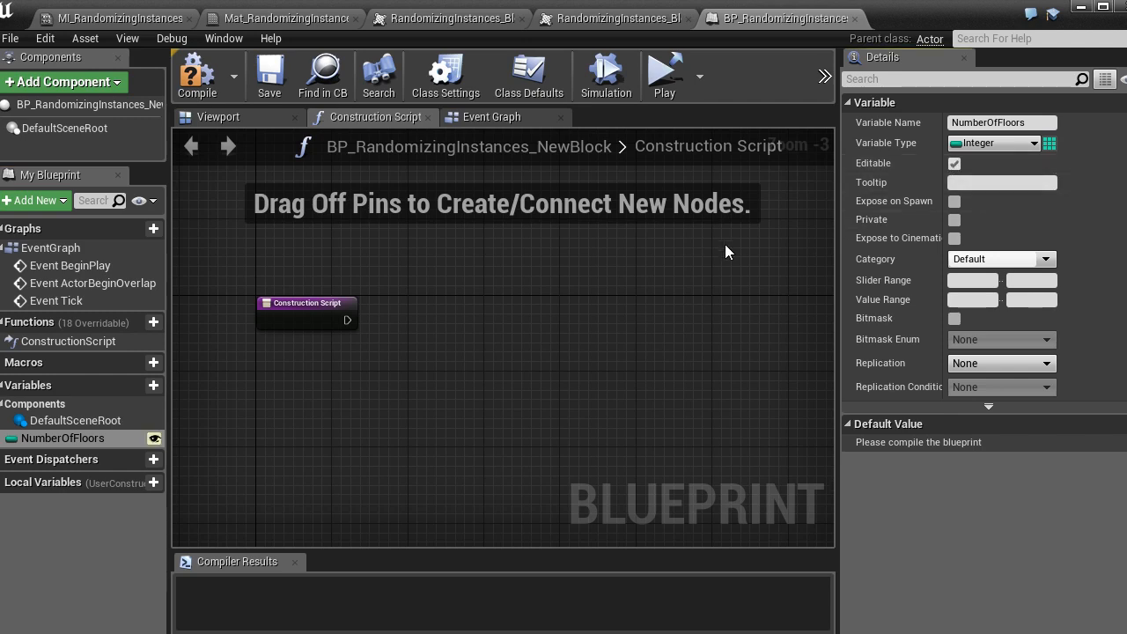
left_click(197, 75)
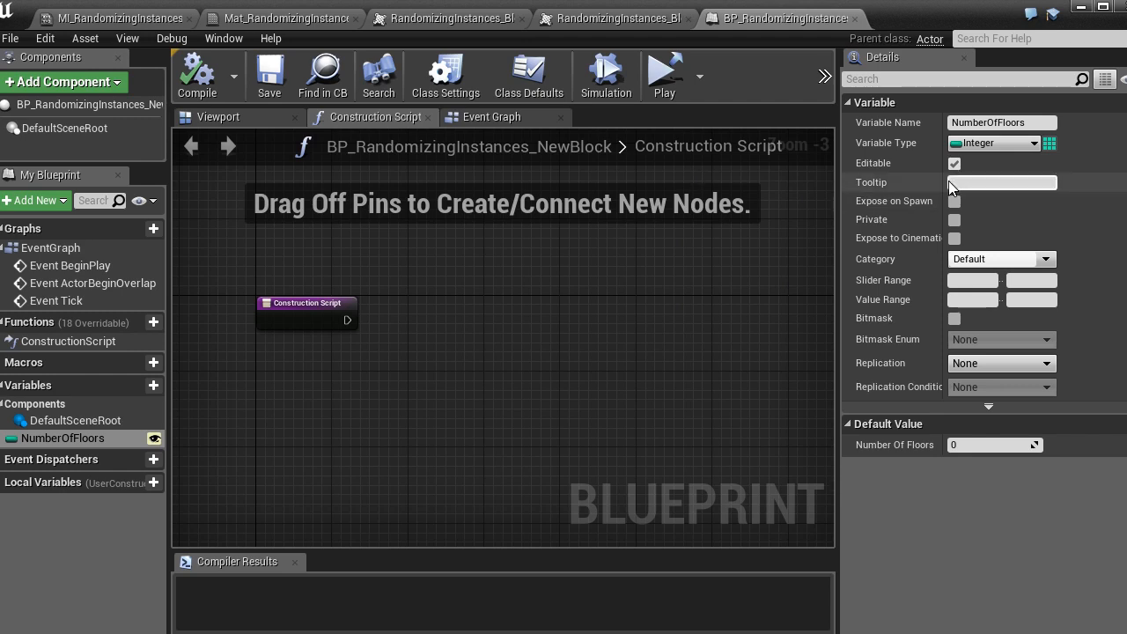
Add an editable Integer variable NumberOfSegments and an editable Static Mesh variable MeshWall, defaulting MeshWall to the RandomizingInstances wall mesh.
left_click(132, 387)
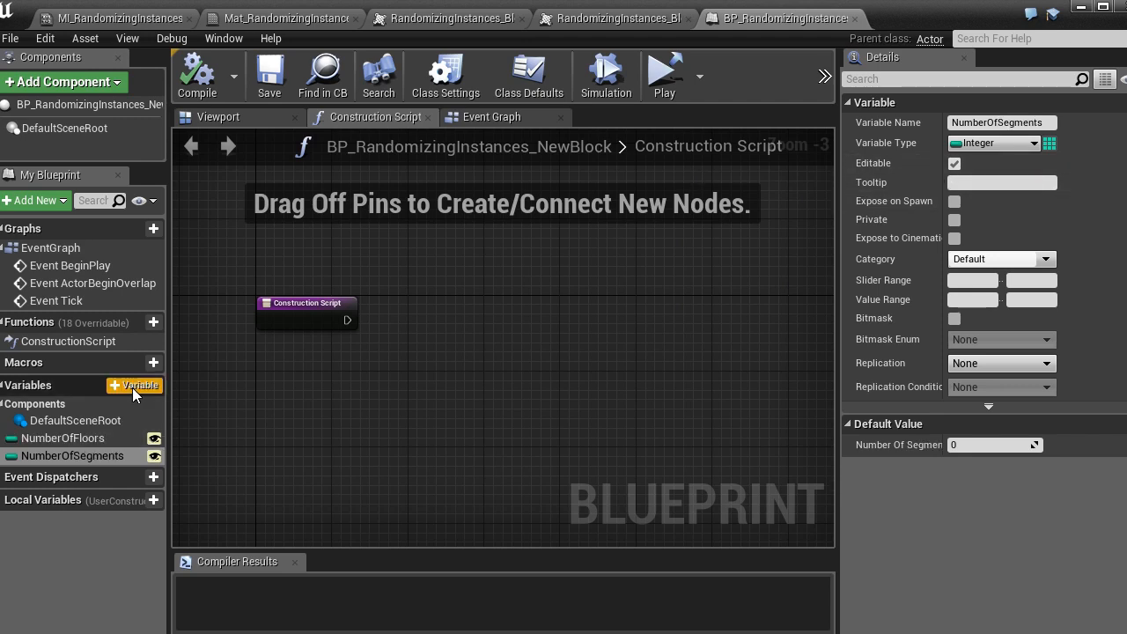
left_click(132, 387)
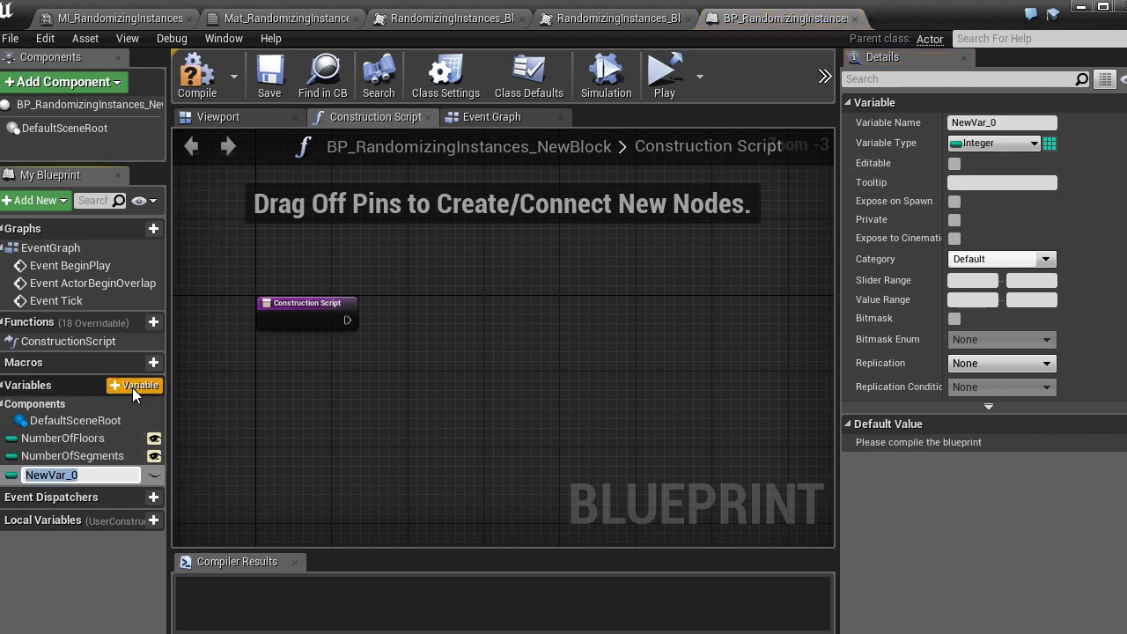
left_click(1008, 143)
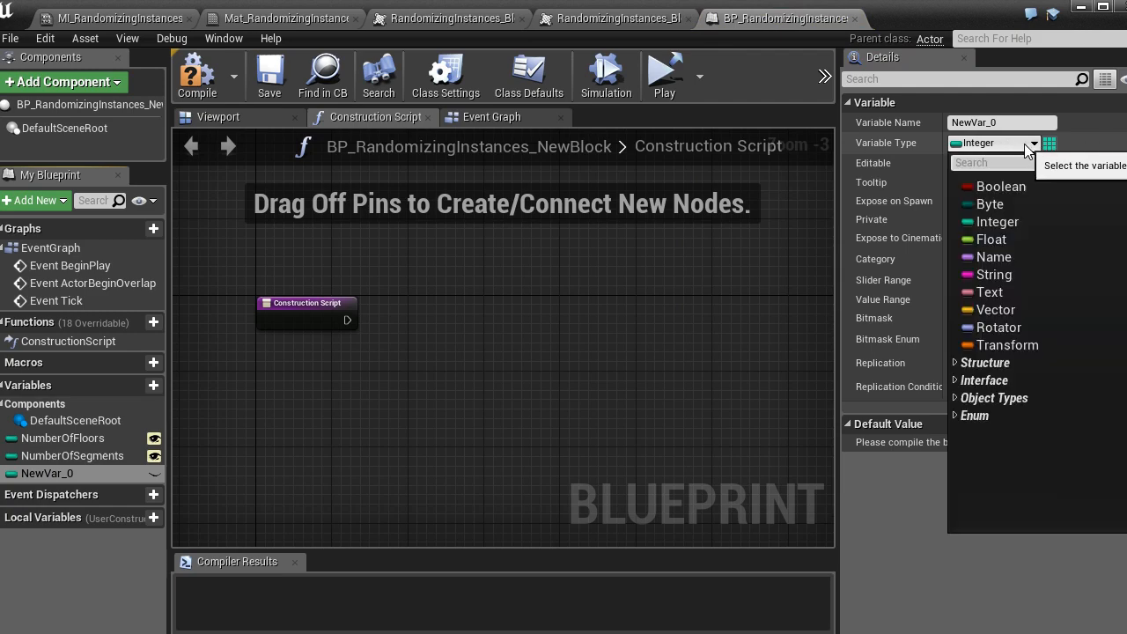
type("static mes")
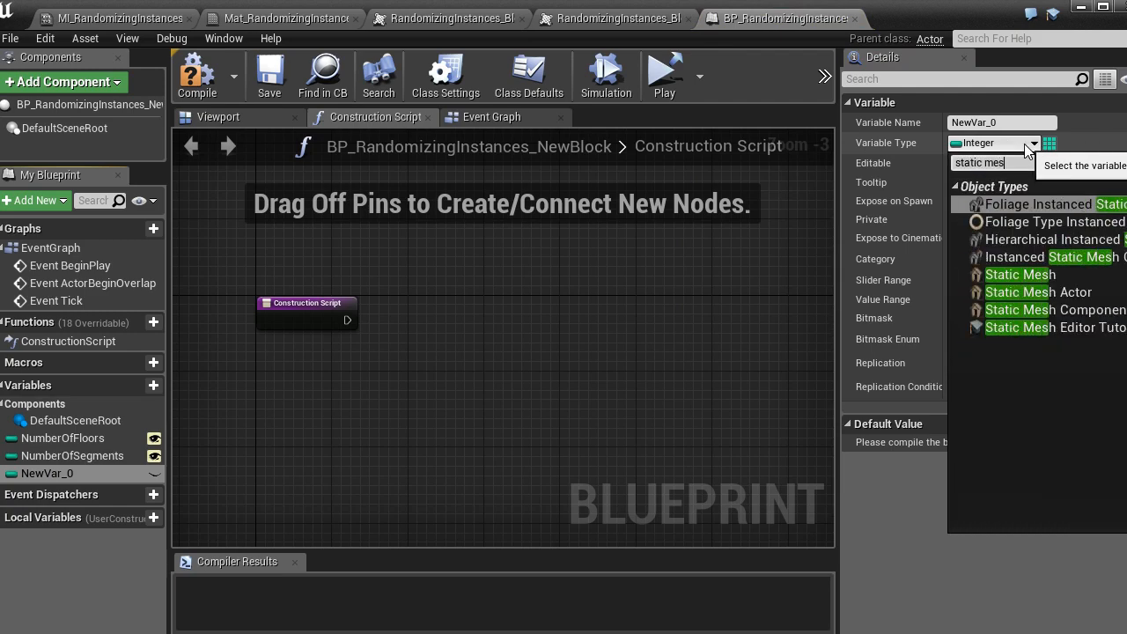
left_click(1021, 274)
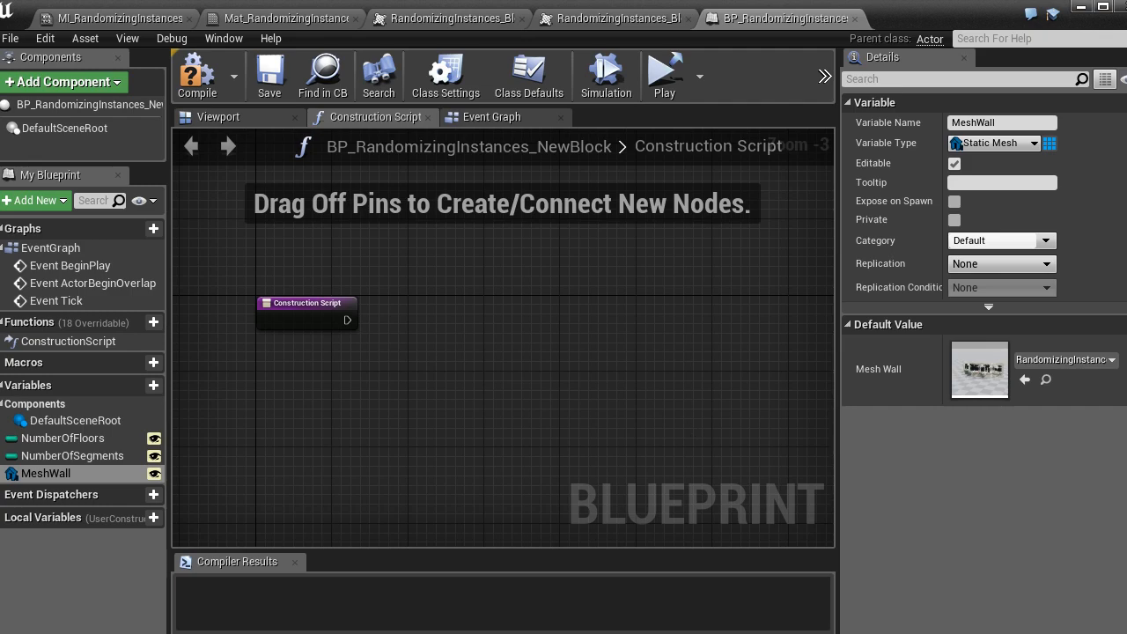
double_click(955, 369)
left_click(993, 20)
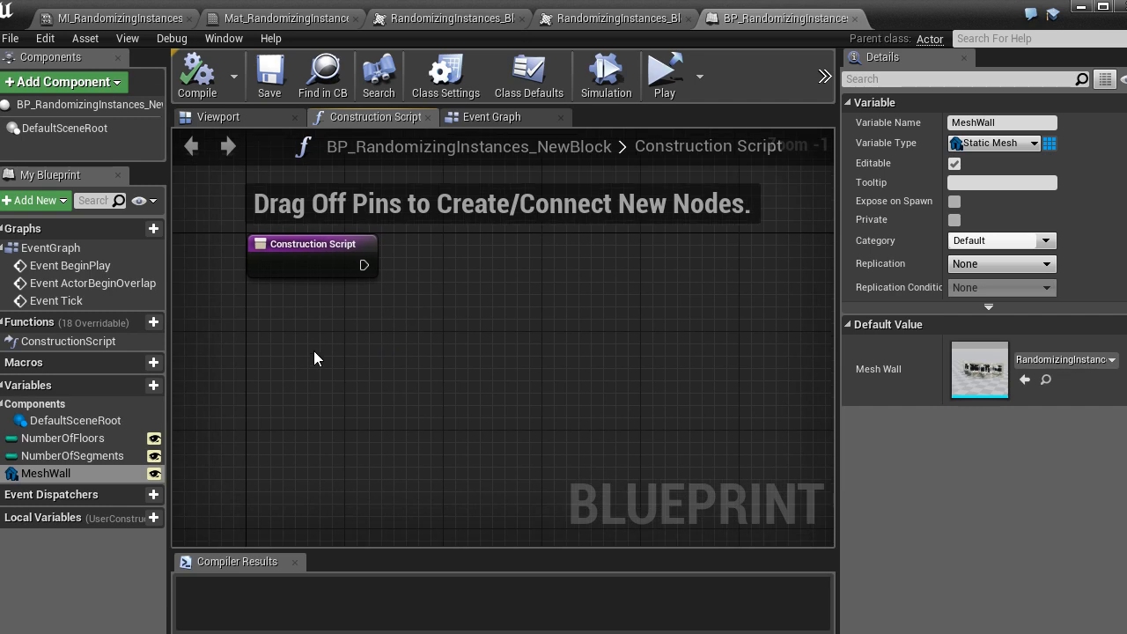
Add a ForLoop node after the Construction Script node and set its First Index to 0.
right_click_drag(374, 272, 291, 334)
left_click_drag(282, 328, 440, 347)
type("for ")
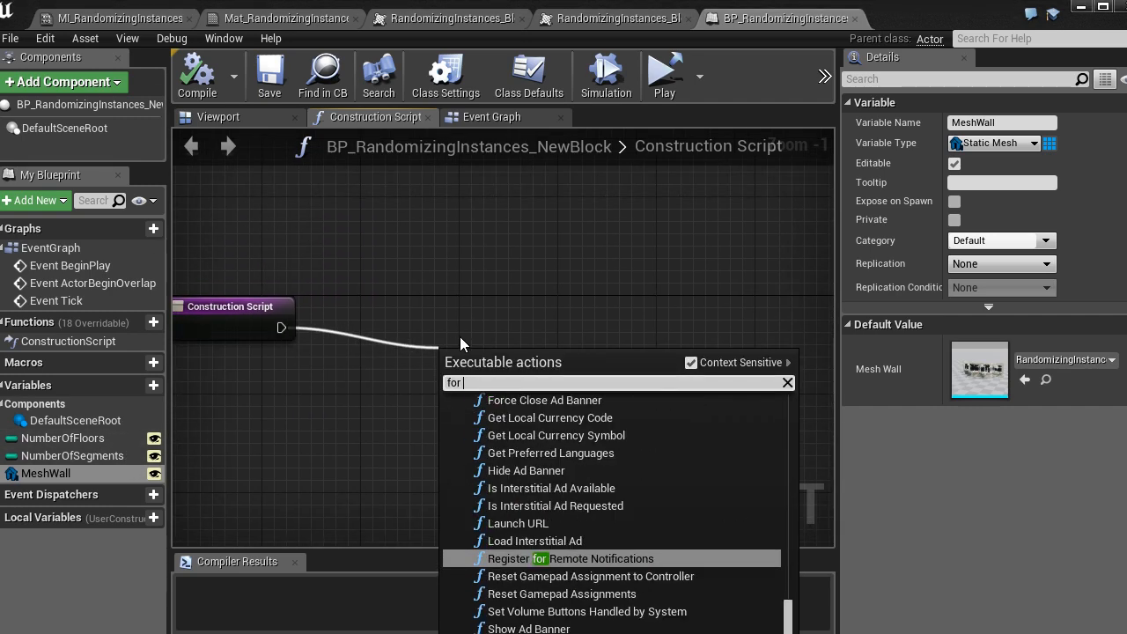
type("loop")
key("Return")
scroll(435, 434, "up", 1)
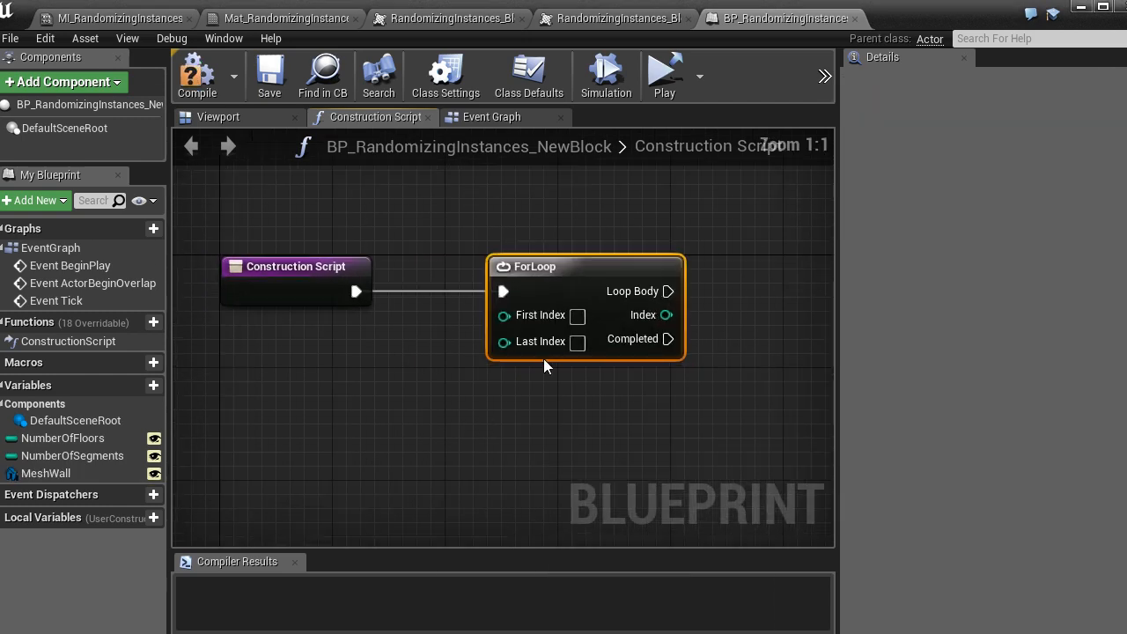
left_click(573, 318)
type("0")
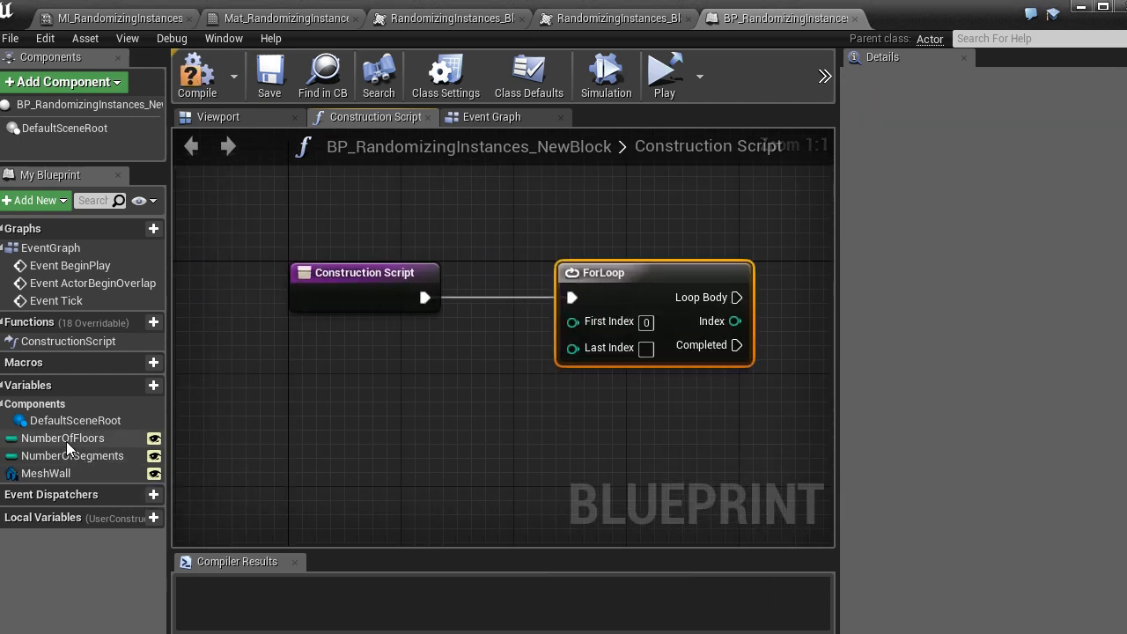
Get NumberOfFloors, subtract 1 with an integer subtraction node, and connect the result to the ForLoop's Last Index.
left_click_drag(66, 441, 318, 420)
left_click_drag(667, 272, 780, 268)
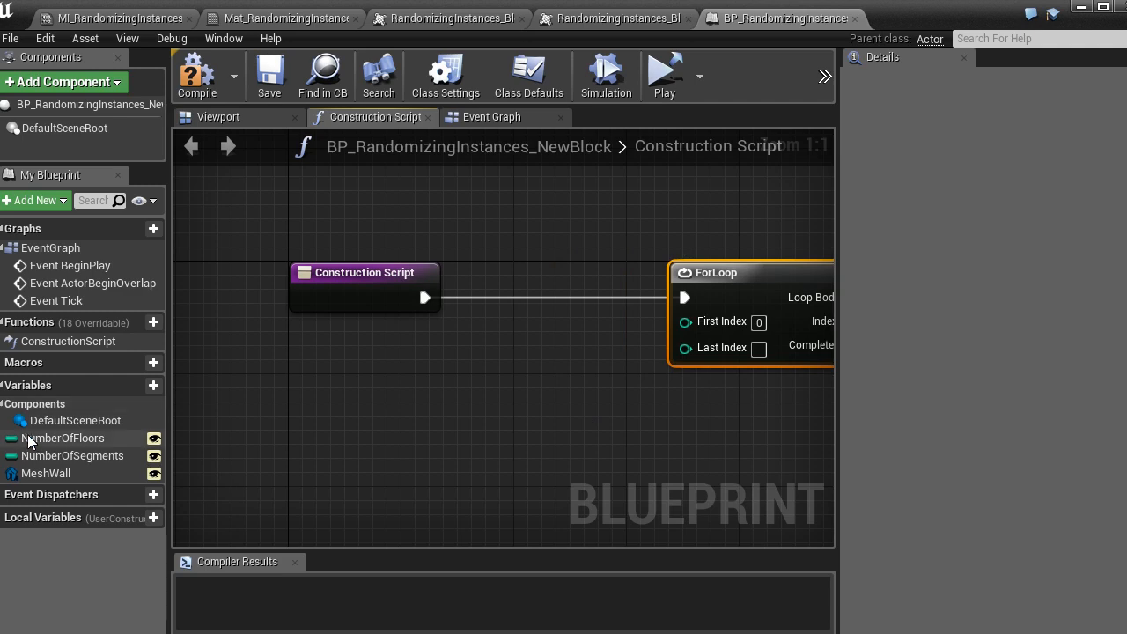
left_click_drag(63, 437, 388, 394)
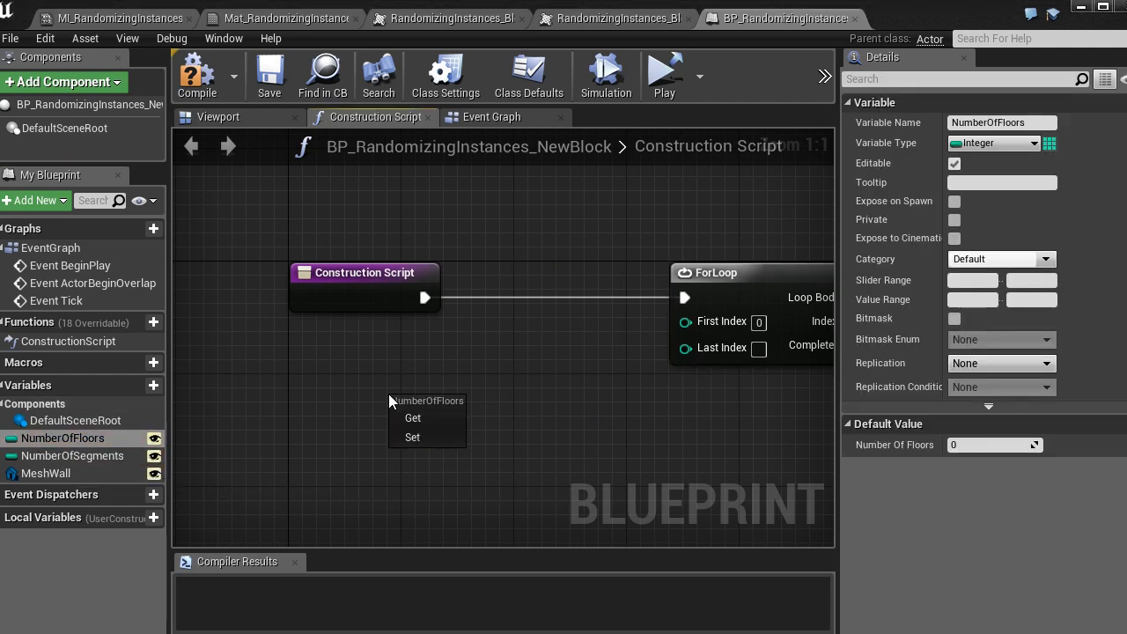
left_click(440, 416)
left_click_drag(496, 402, 592, 399)
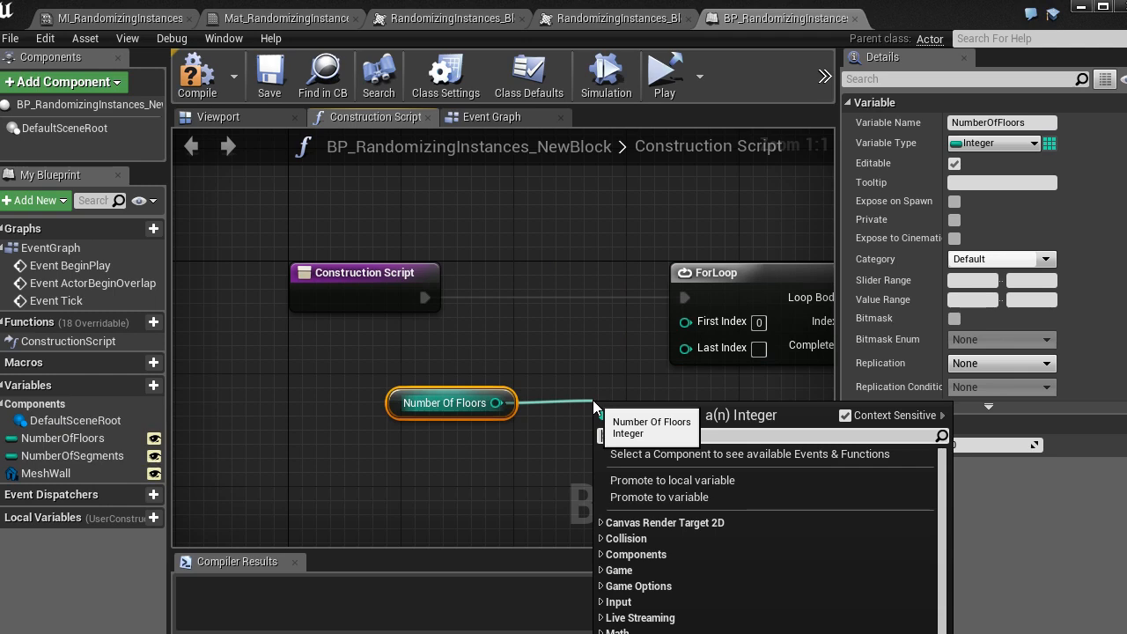
type("-")
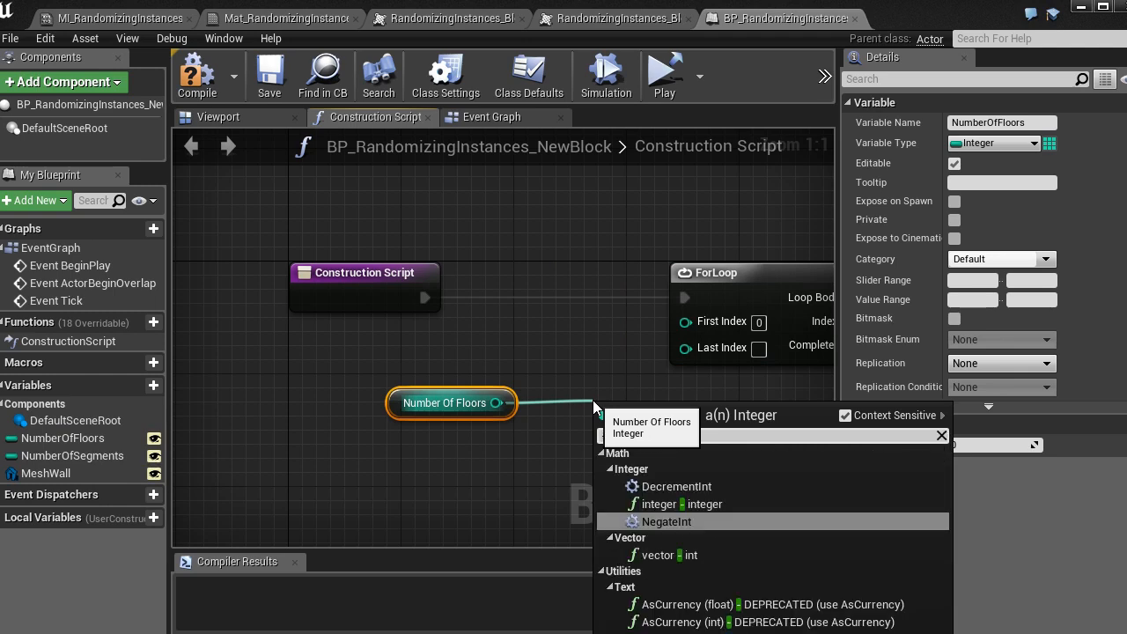
left_click(759, 504)
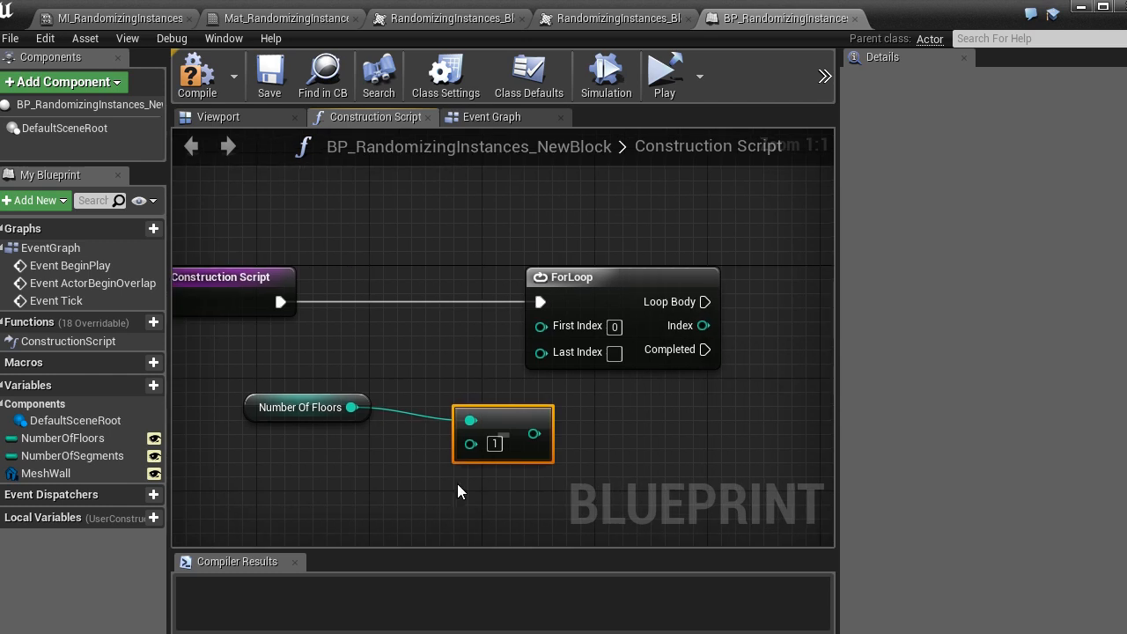
left_click_drag(606, 277, 662, 278)
left_click_drag(496, 423, 603, 354)
left_click(609, 432)
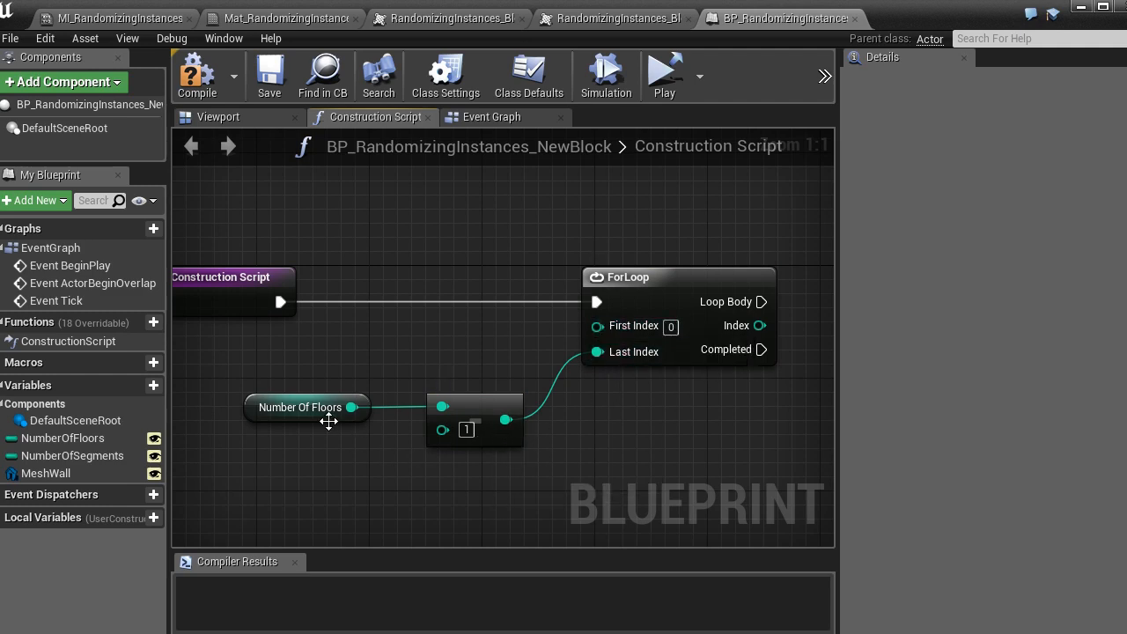
Add a second ForLoop on the first loop's Loop Body, with First Index 0 and Last Index fed by NumberOfSegments minus 1.
right_click_drag(725, 459, 566, 486)
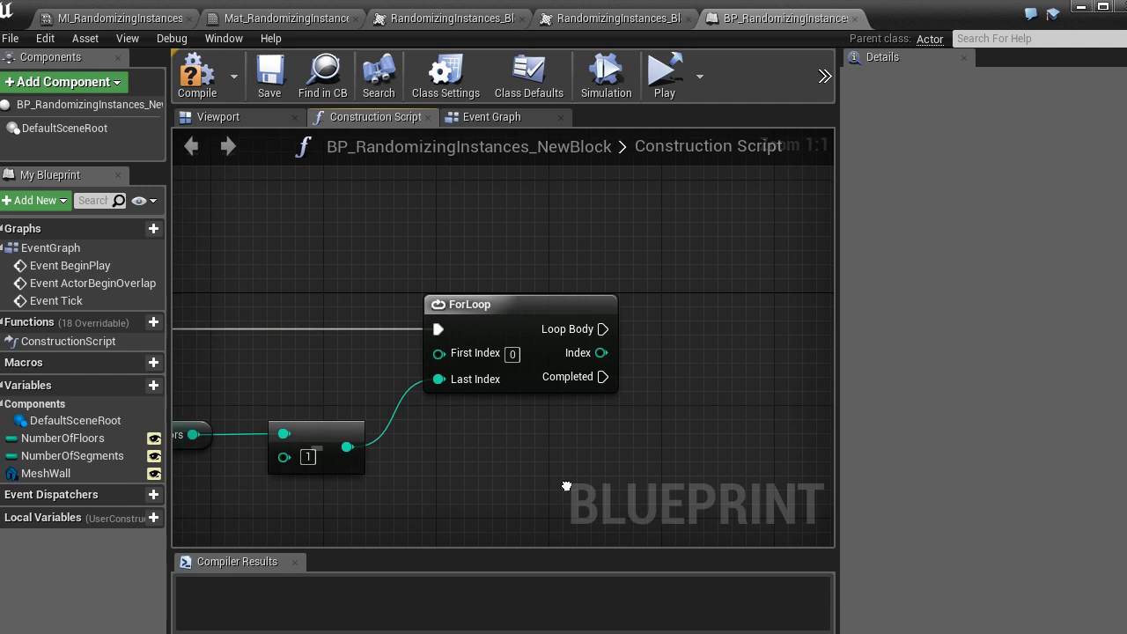
scroll(605, 424, "down", 1)
right_click_drag(629, 420, 521, 405)
scroll(453, 422, "down", 1)
scroll(489, 420, "up", 1)
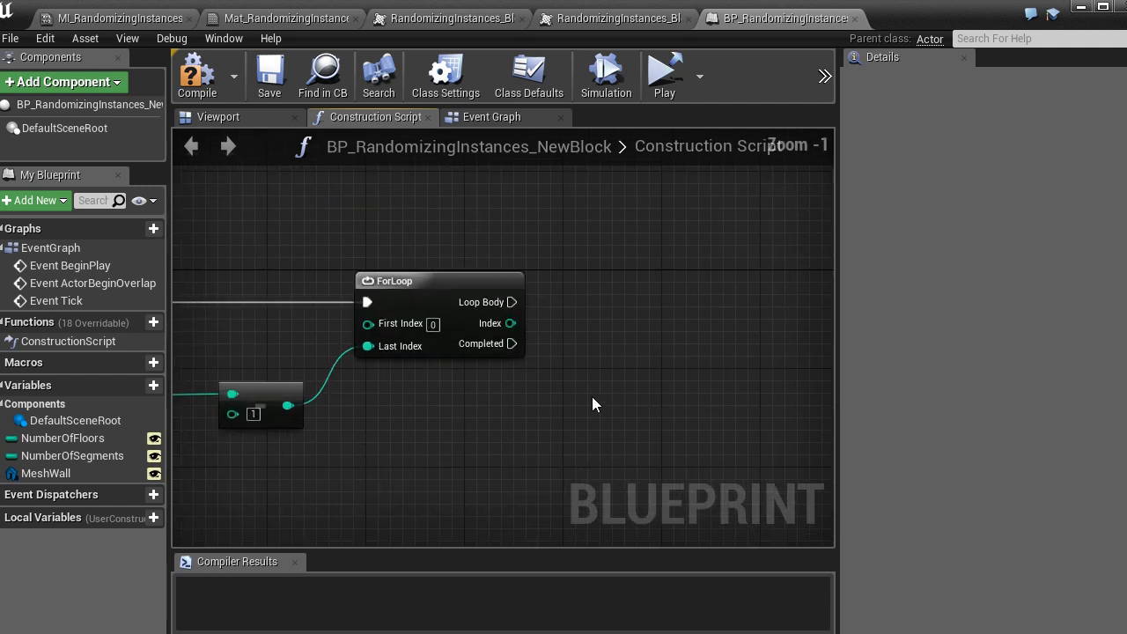
right_click_drag(591, 403, 491, 400)
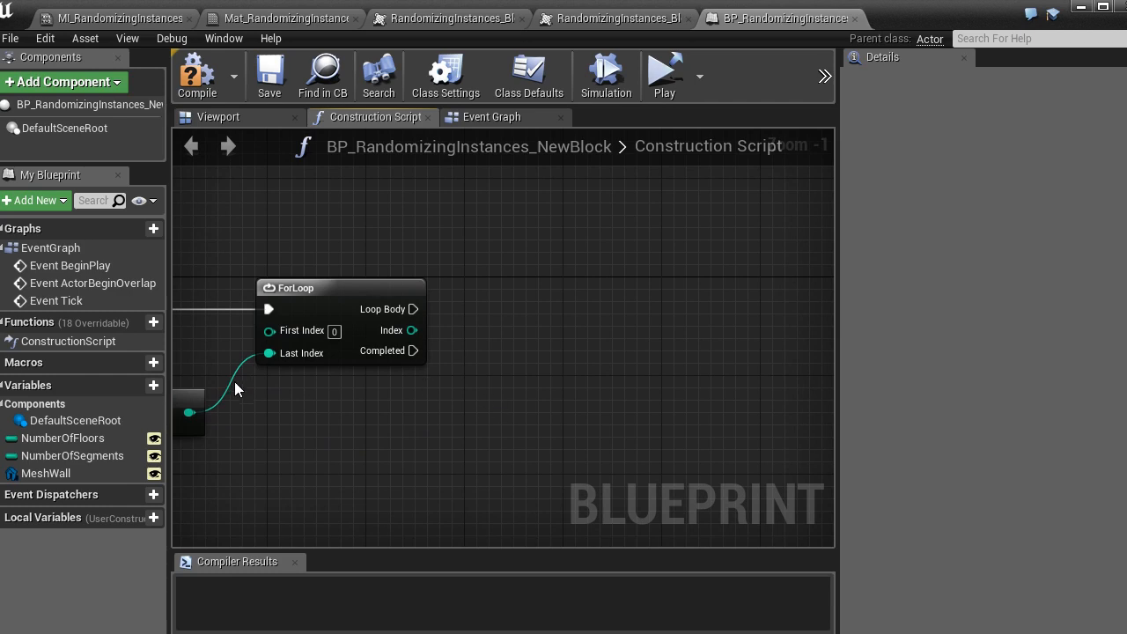
left_click_drag(412, 309, 562, 356)
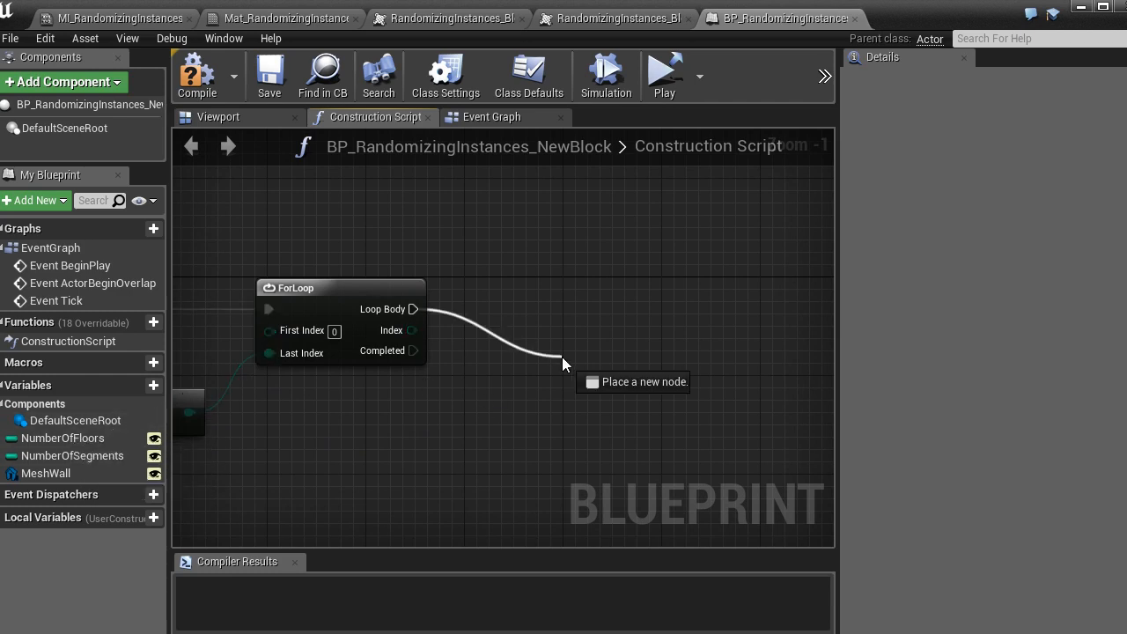
scroll(562, 356, "up", 1)
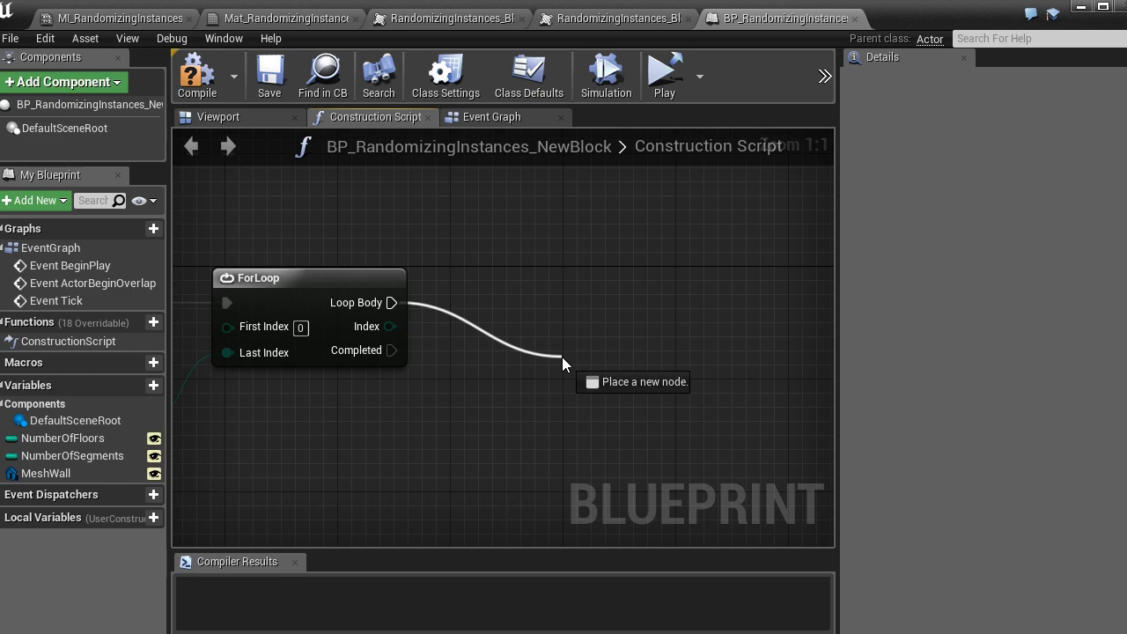
left_click_drag(562, 357, 561, 356)
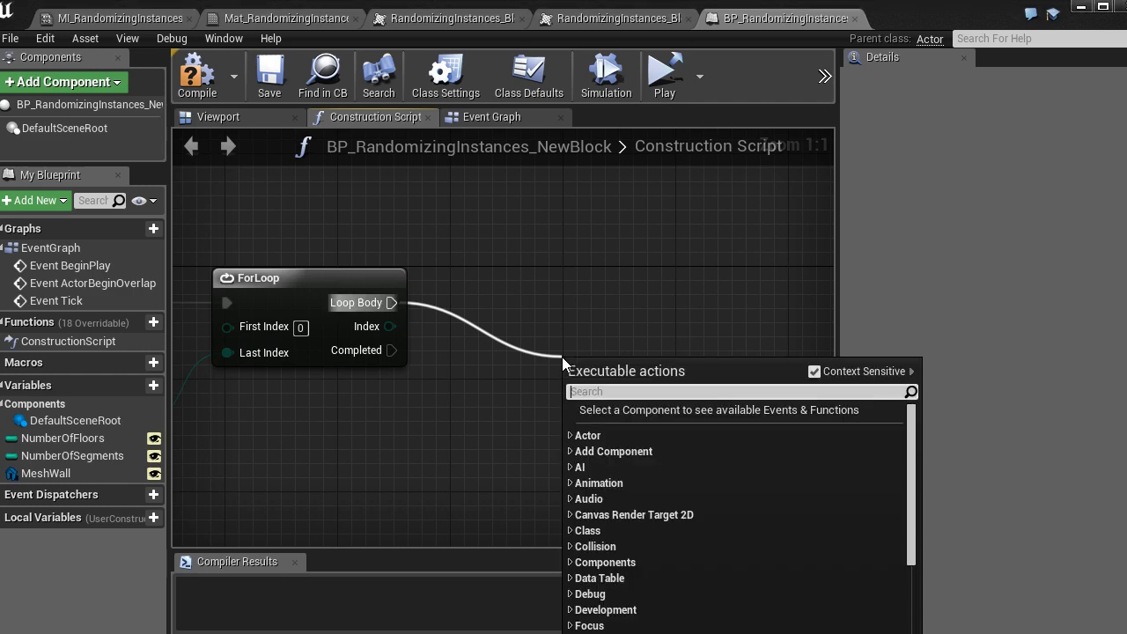
type("for loo")
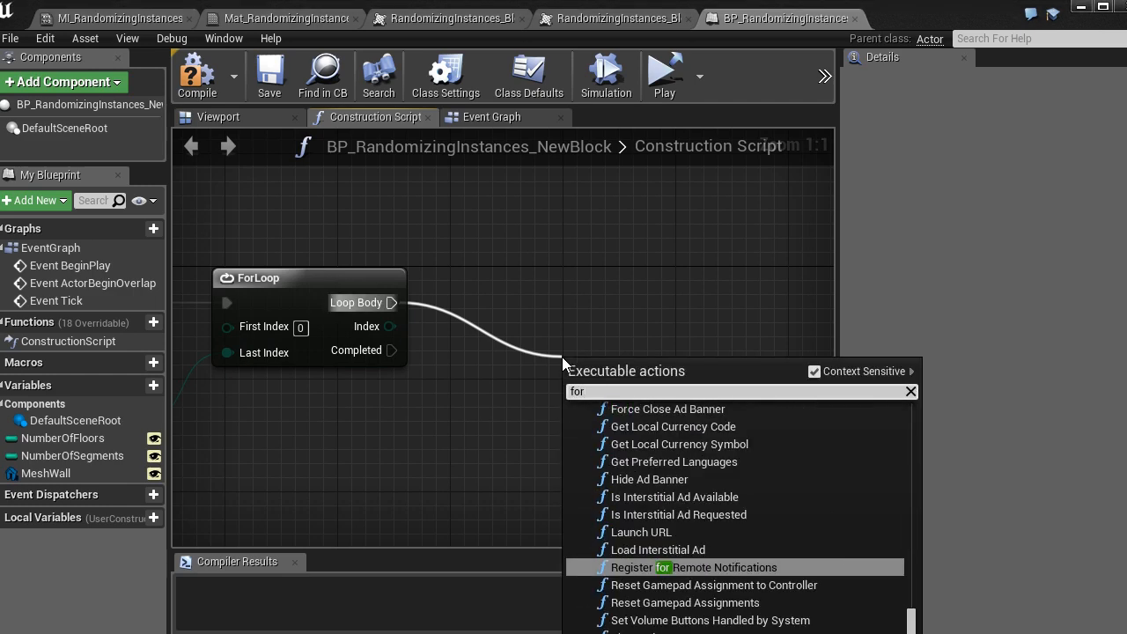
type("p")
key("Return")
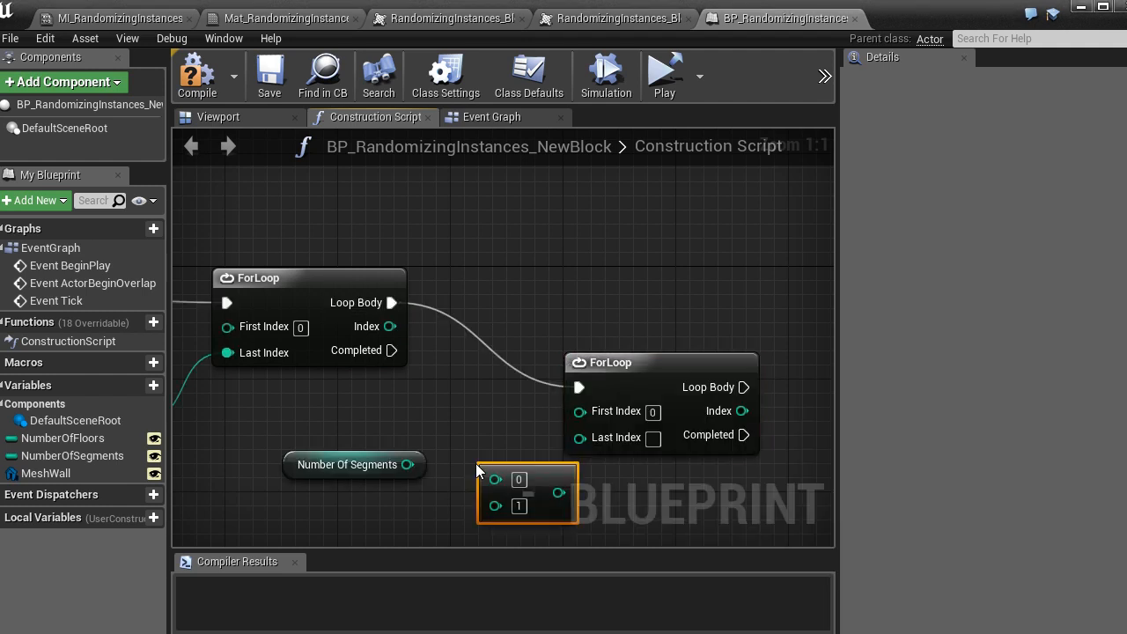
left_click_drag(408, 464, 496, 479)
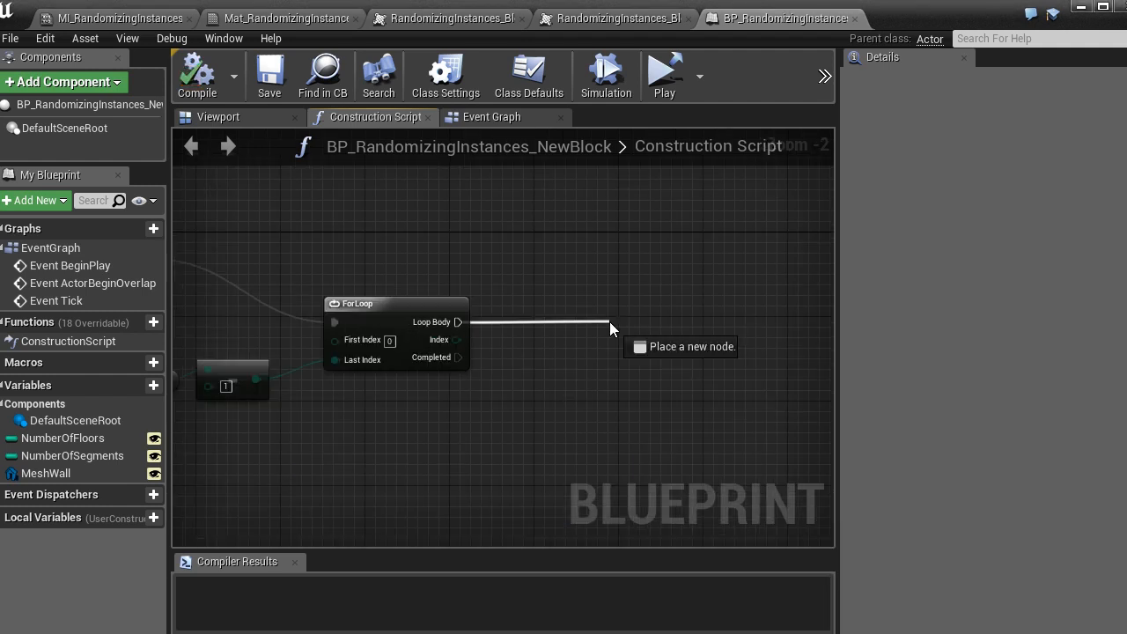
Add a Static Mesh Component node on the second ForLoop's Loop Body and align it with the loop.
left_click_drag(609, 321, 609, 321)
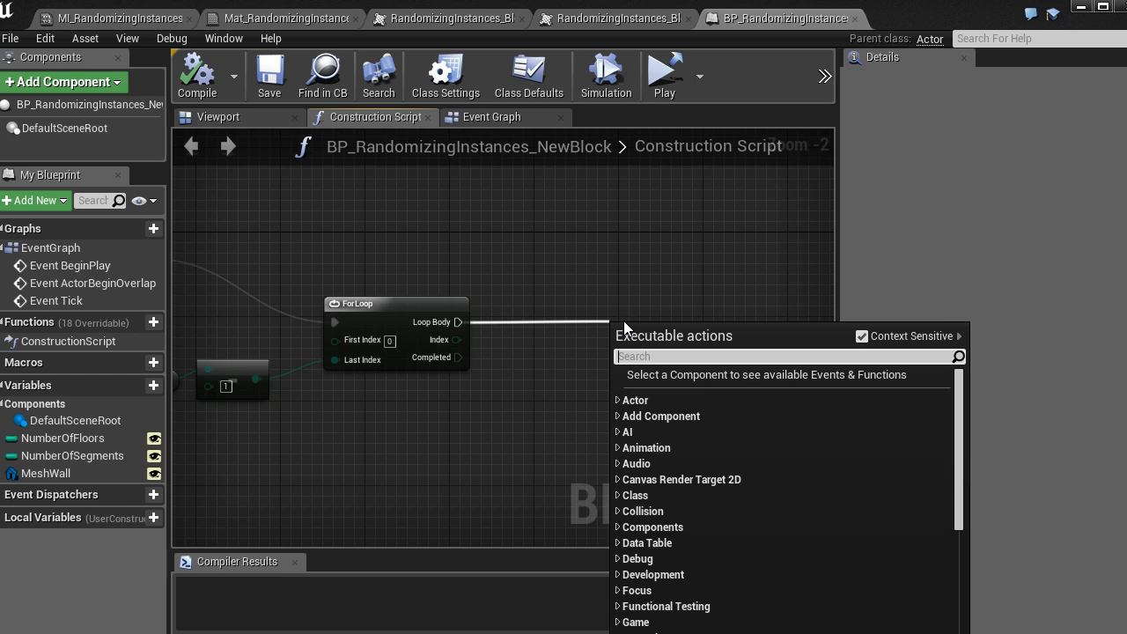
type("add sta")
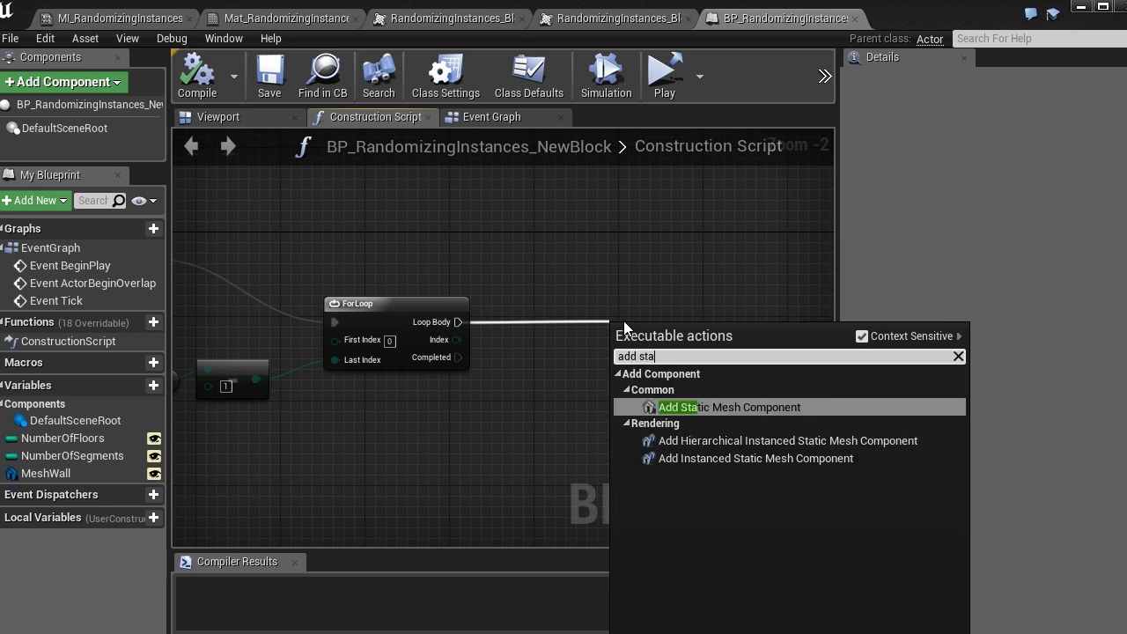
type("tic m")
key("Return")
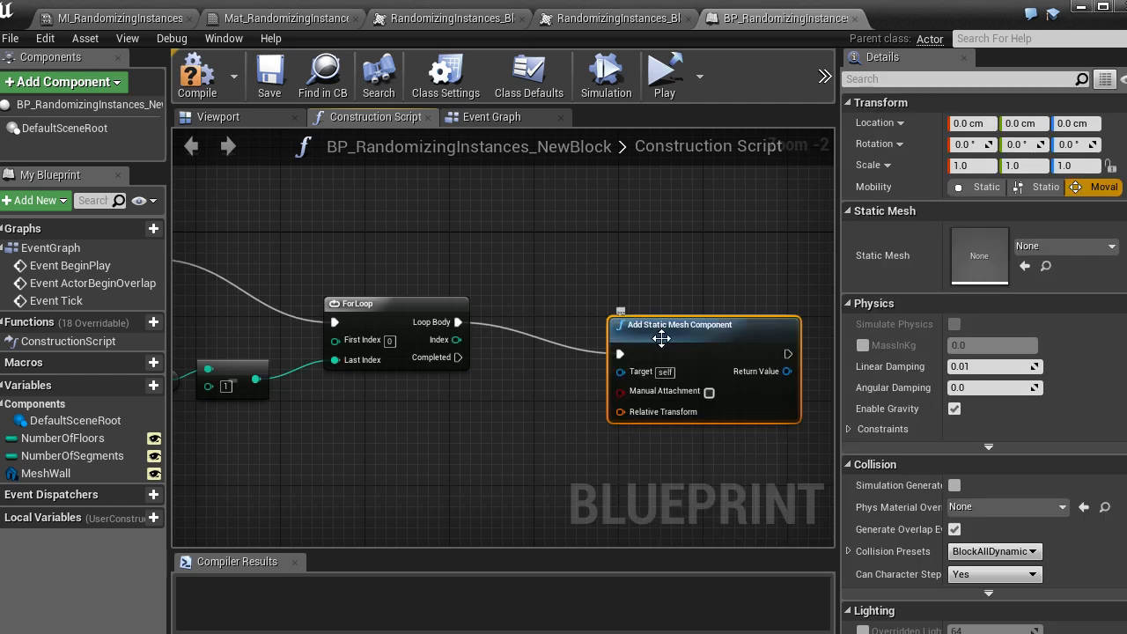
left_click_drag(660, 338, 690, 314)
left_click(673, 439)
Feed the Add Static Mesh Component node's Relative Transform from a new Make Transform node placed below the second ForLoop.
scroll(640, 383, "up", 2)
left_click_drag(582, 392, 447, 431)
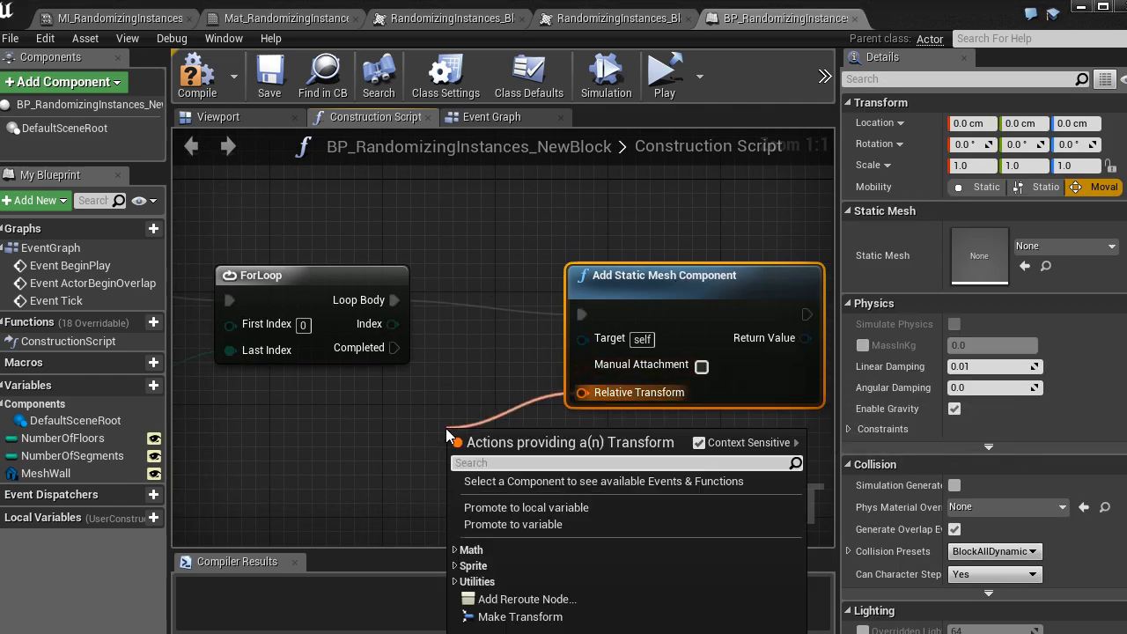
left_click(491, 618)
left_click_drag(513, 445, 363, 449)
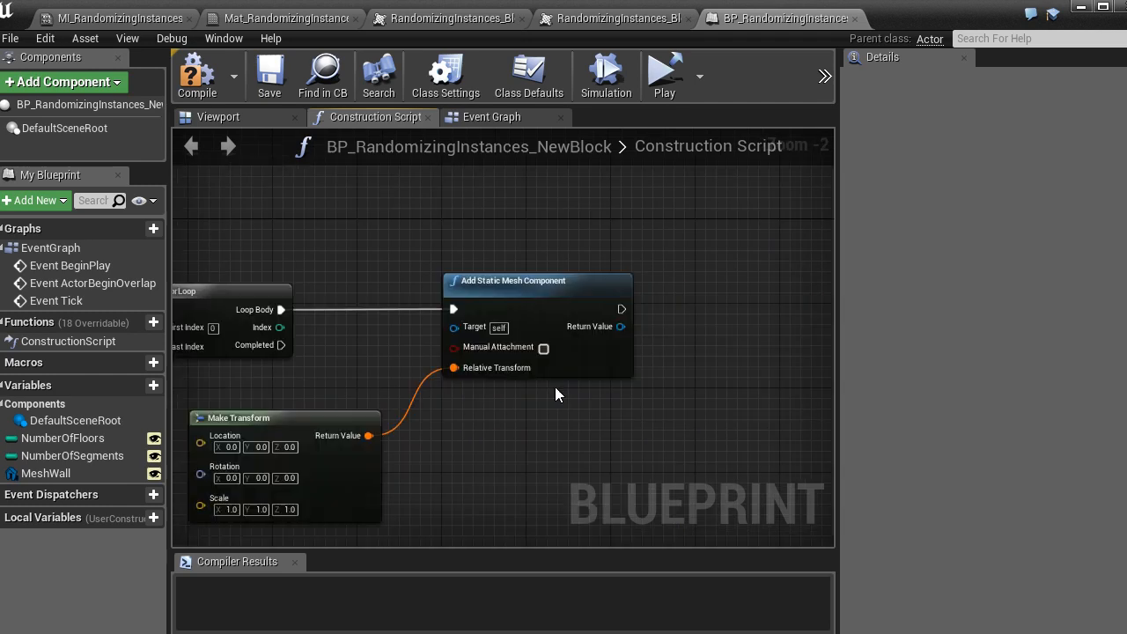
Set the Mobility of the Add Static Mesh Component node to Static and compile the blueprint.
left_click(552, 370)
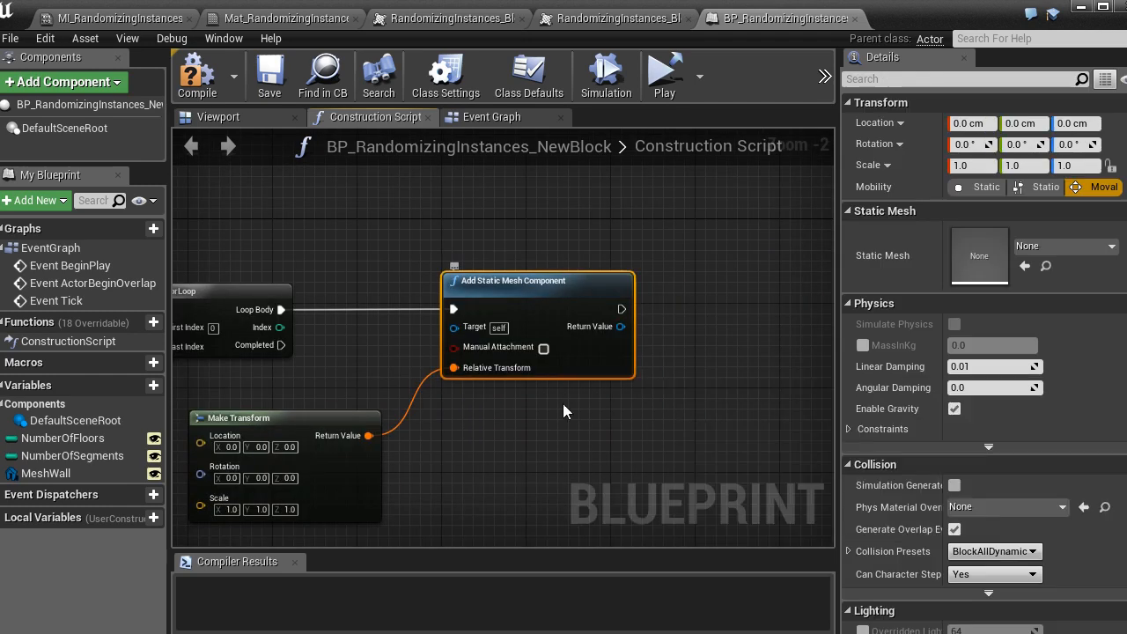
left_click(613, 435)
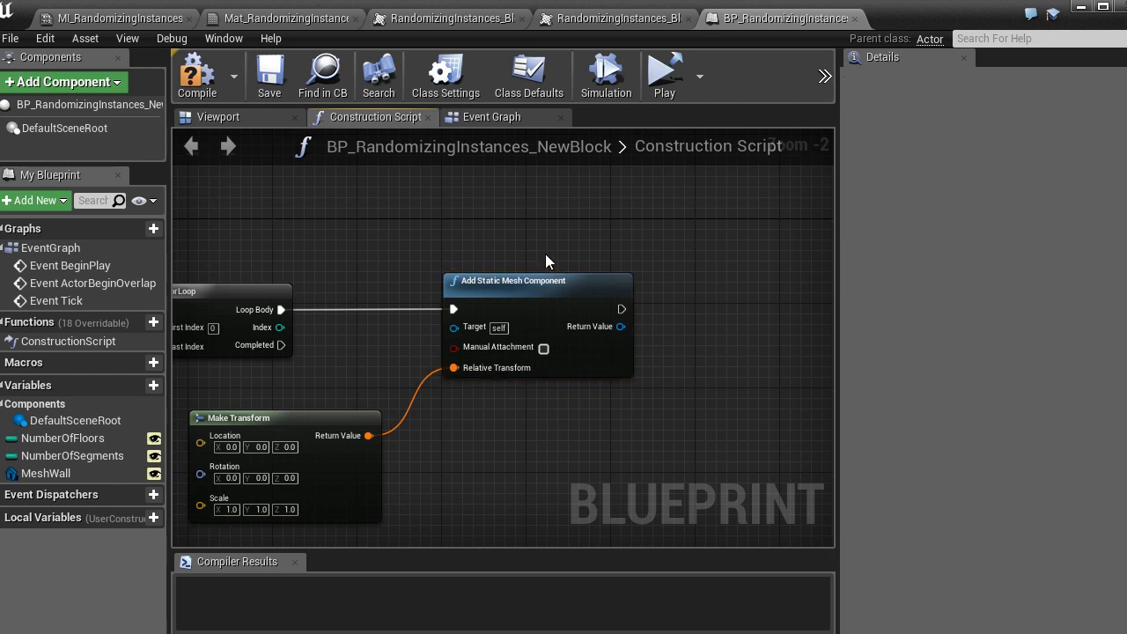
left_click(549, 305)
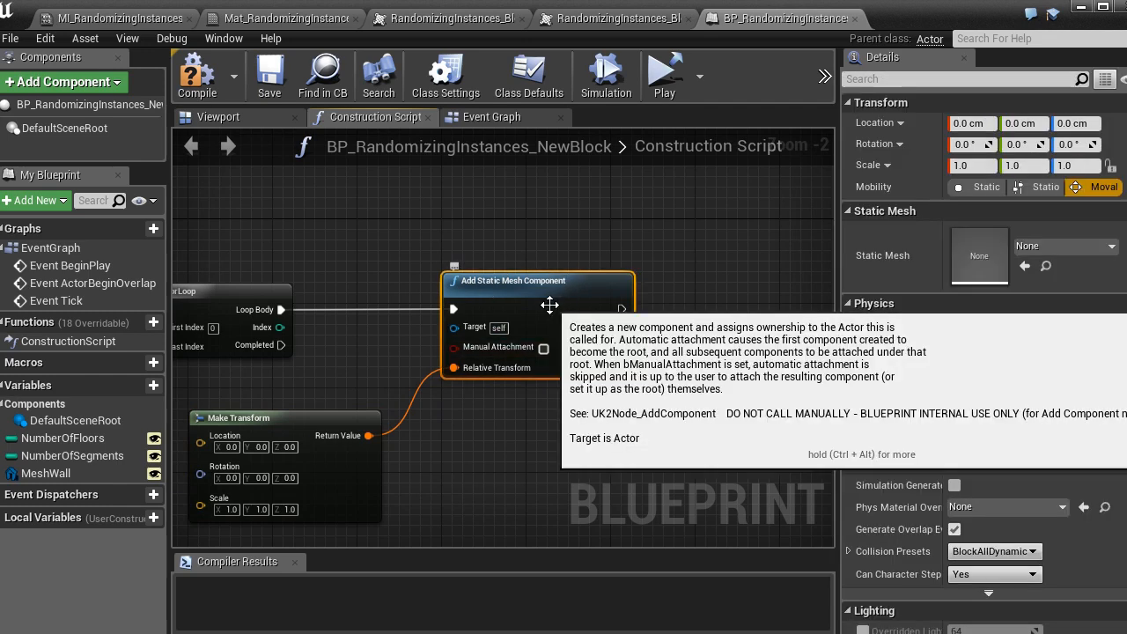
left_click_drag(835, 230, 766, 220)
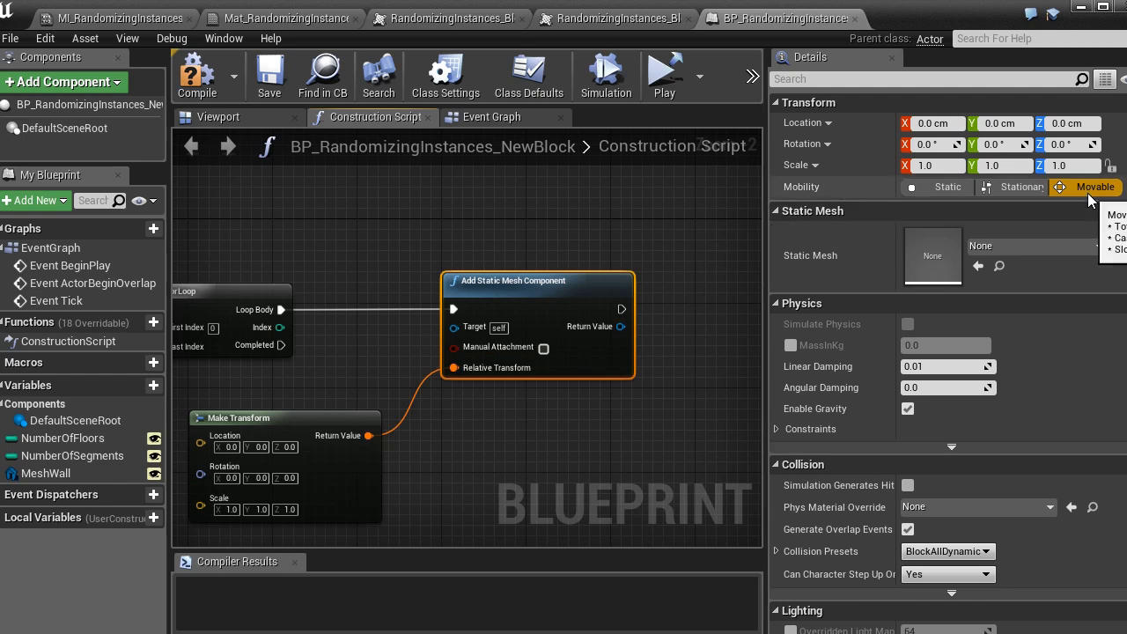
left_click(927, 190)
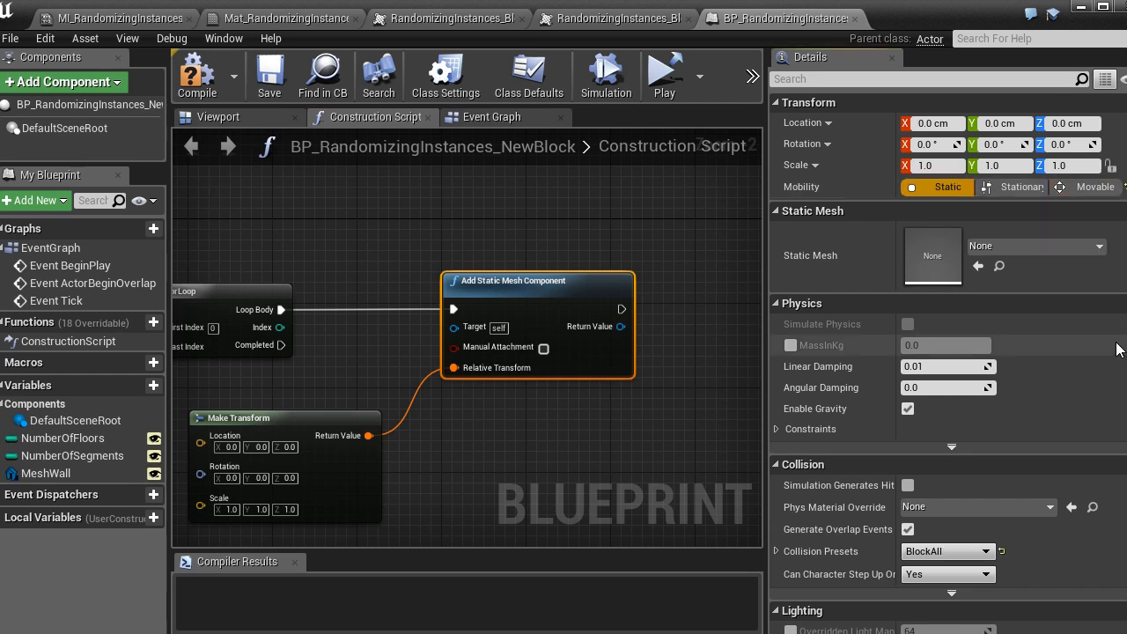
scroll(1034, 540, "down", 1)
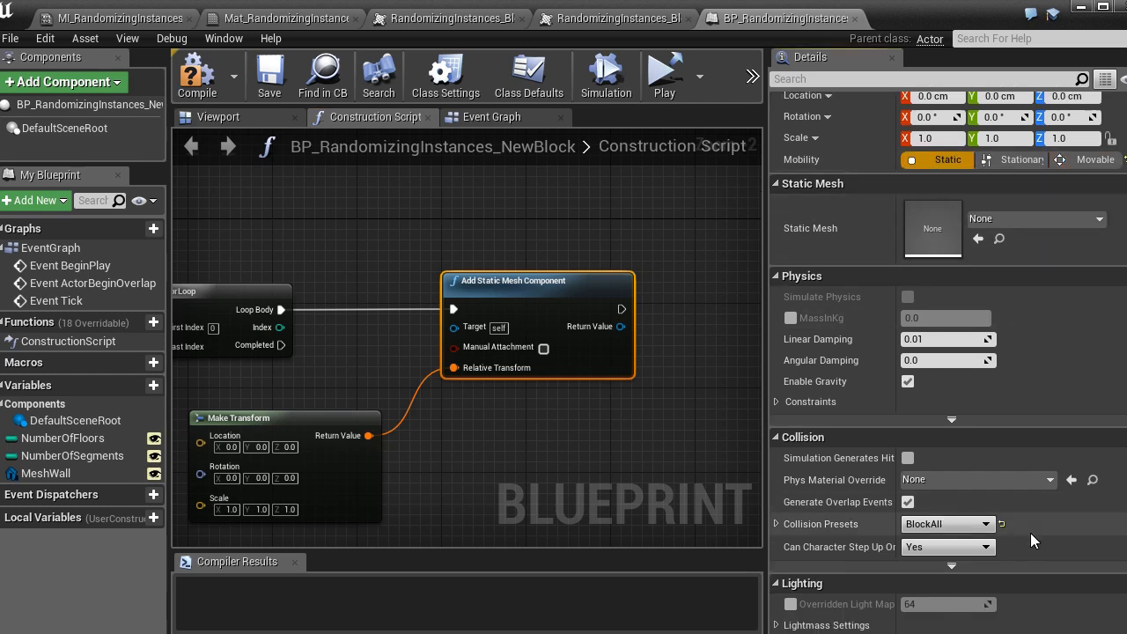
scroll(1034, 540, "down", 4)
scroll(979, 564, "up", 5)
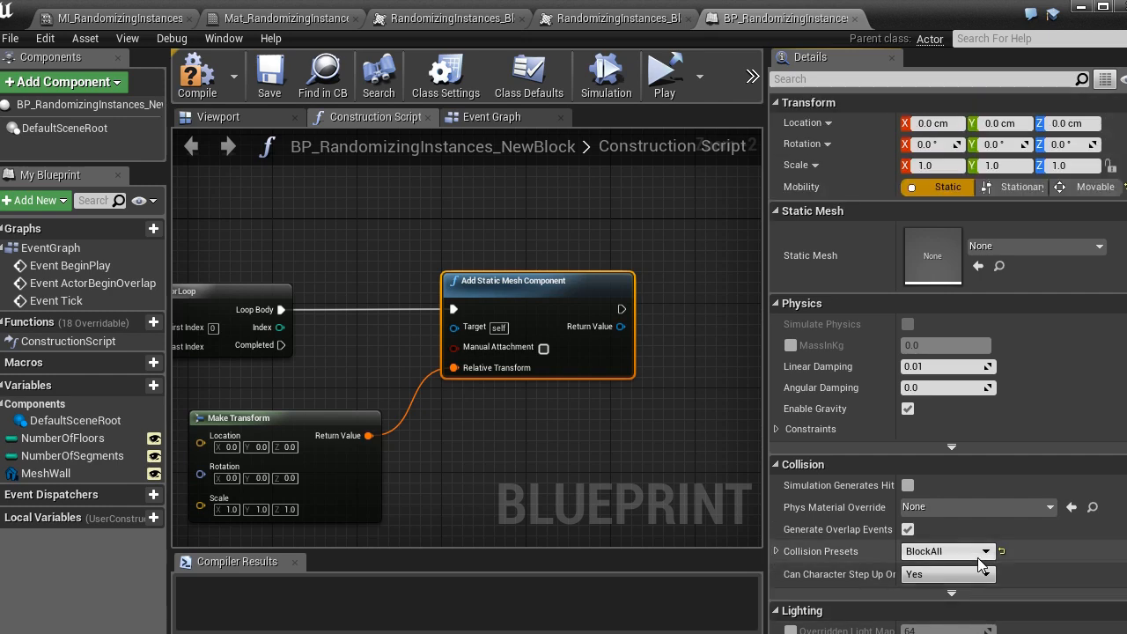
left_click(196, 75)
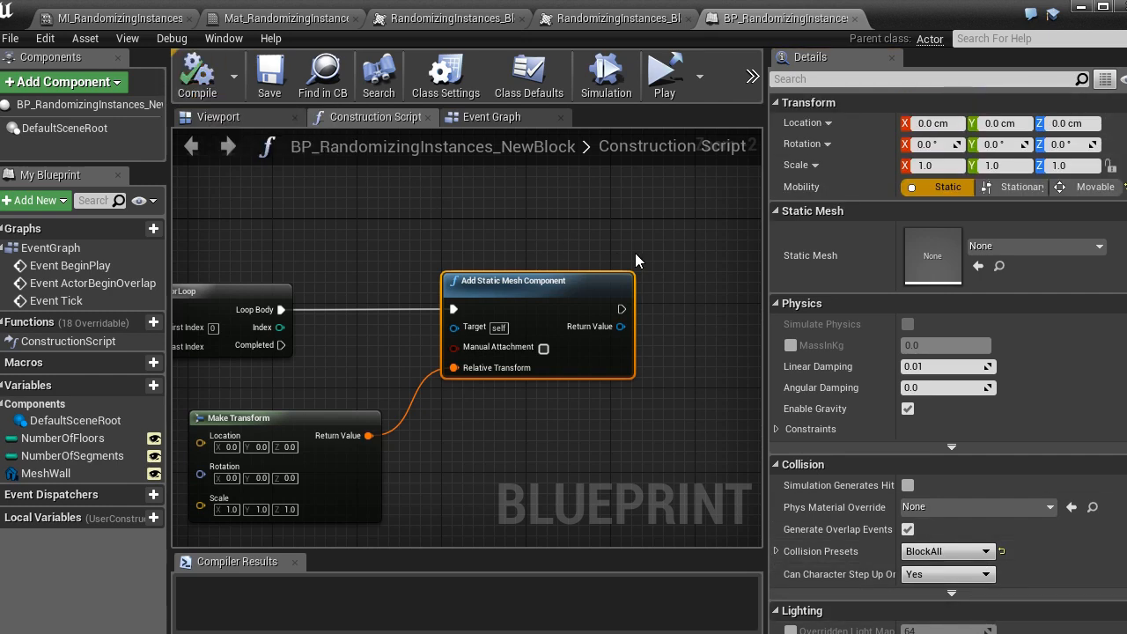
Review the node chain from Construction Script through both ForLoops to Make Transform and Add Static Mesh Component.
right_click_drag(638, 260, 411, 251)
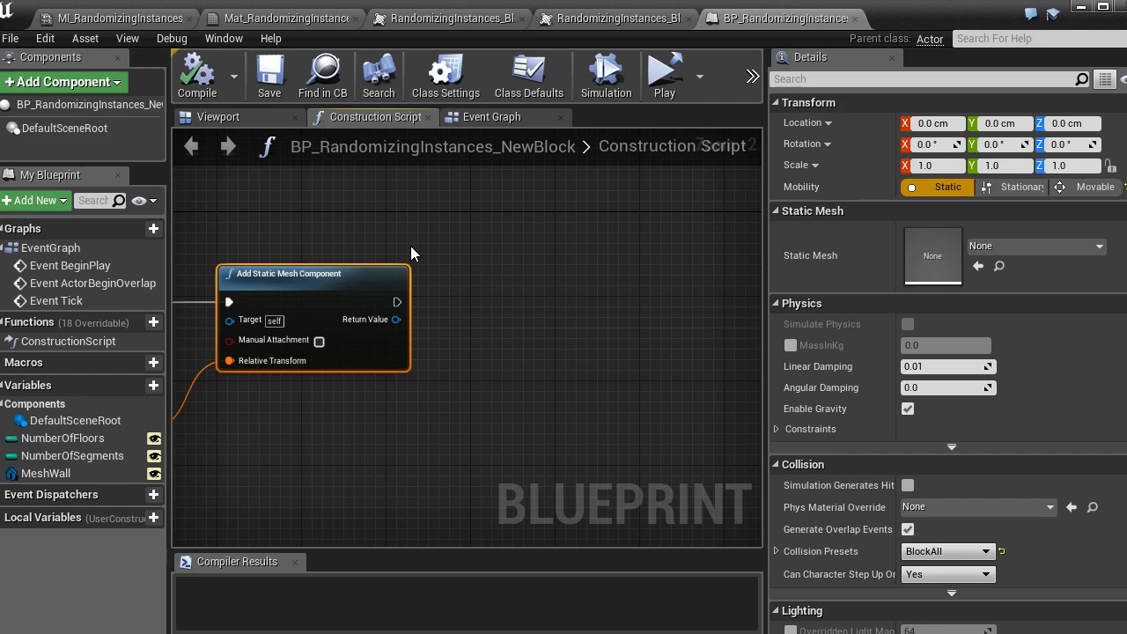
right_click_drag(235, 449, 696, 379)
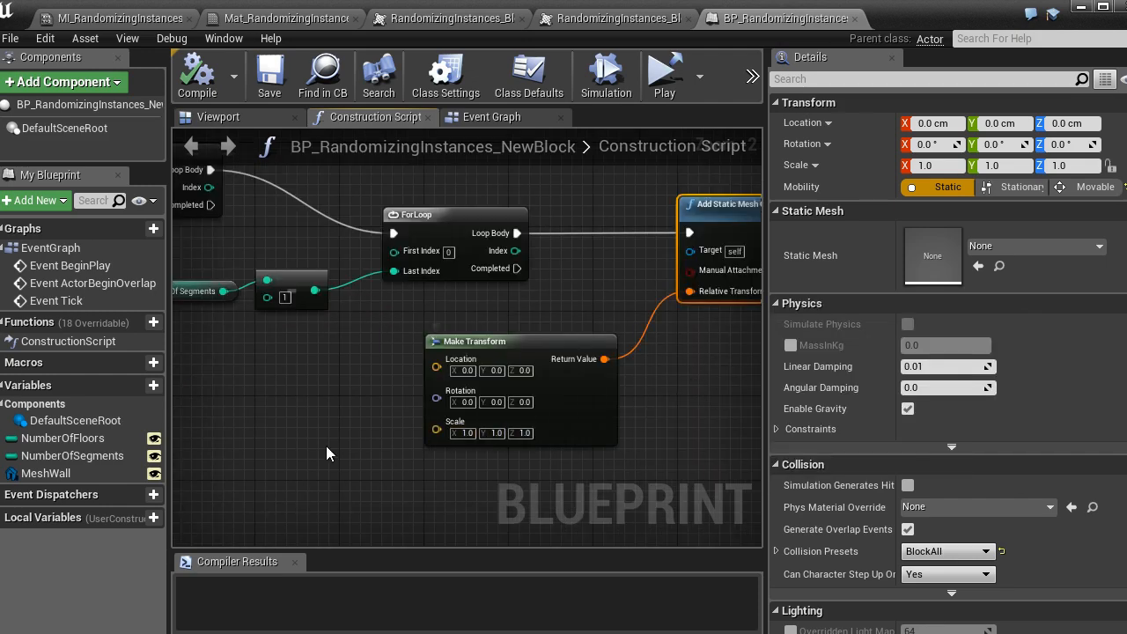
scroll(325, 445, "down", 1)
scroll(458, 379, "up", 2)
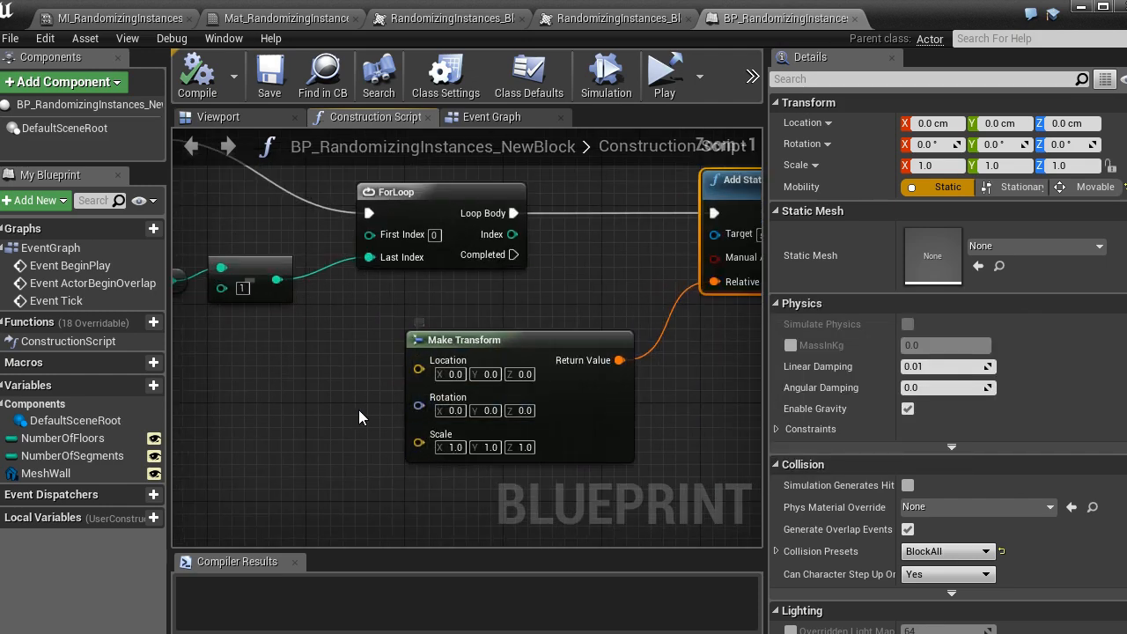
right_click_drag(359, 418, 448, 462)
right_click_drag(384, 411, 524, 419)
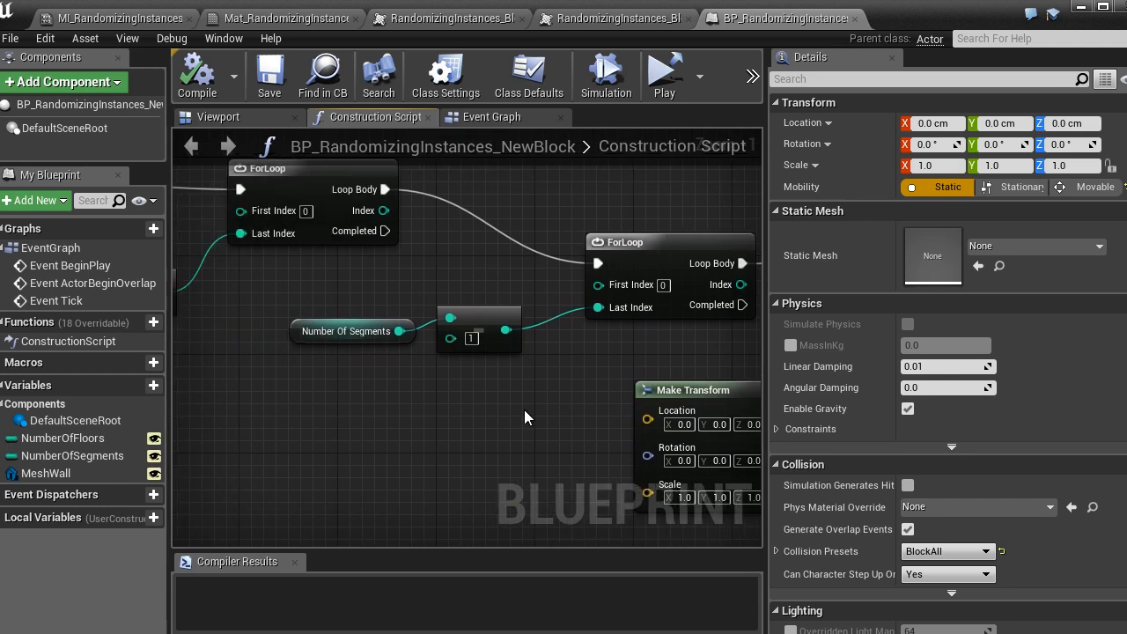
scroll(524, 409, "down", 2)
right_click_drag(418, 427, 528, 390)
left_click(666, 394)
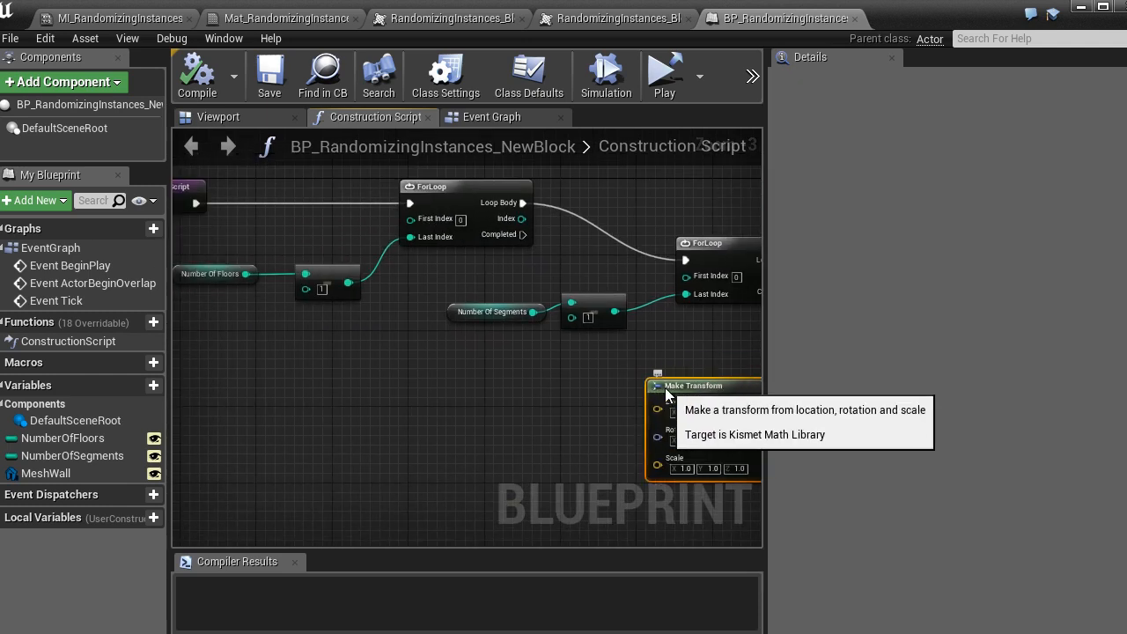
right_click_drag(342, 389, 467, 388)
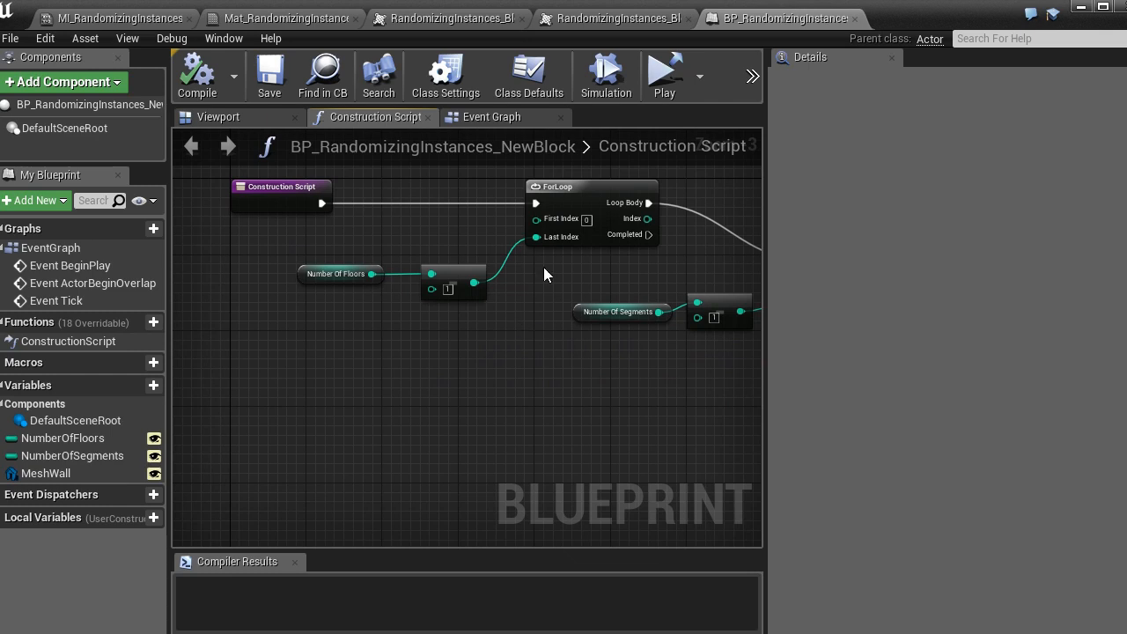
Add an integer-by-float multiplication node fed by the first ForLoop's Index.
right_click_drag(565, 330, 397, 373)
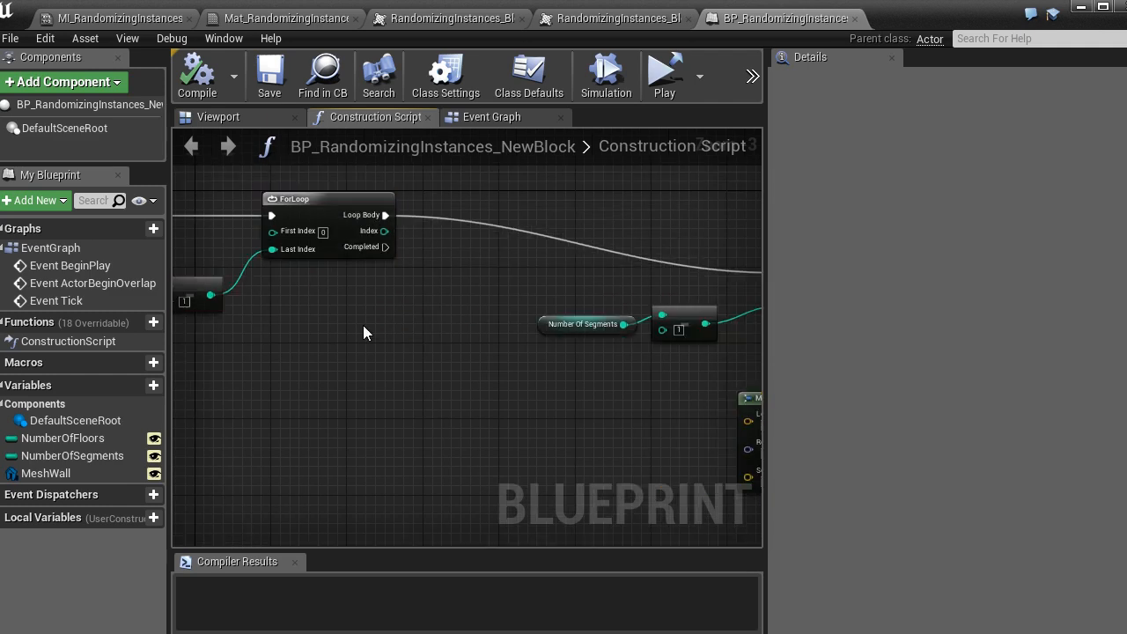
scroll(394, 299, "up", 2)
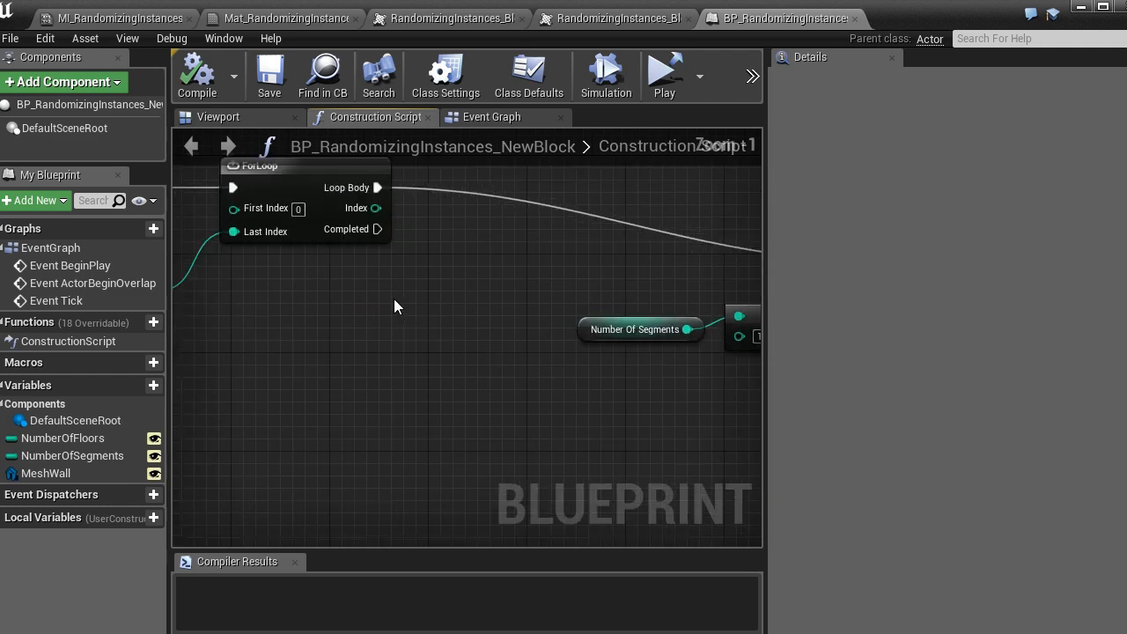
right_click_drag(393, 299, 464, 346)
left_click_drag(459, 275, 583, 470)
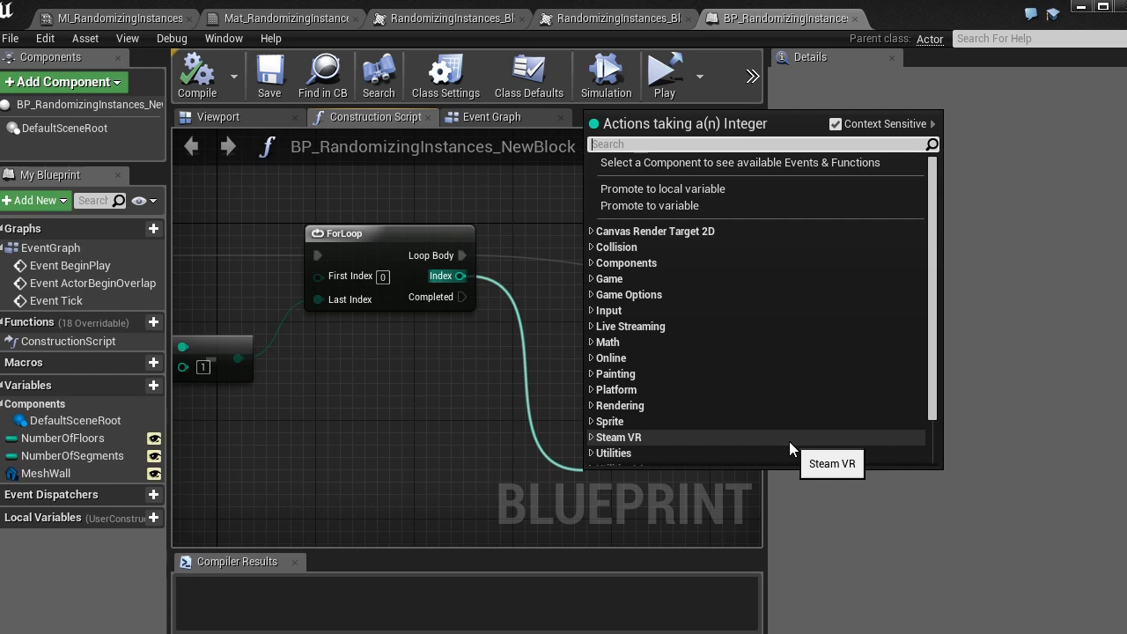
type("*")
left_click(683, 201)
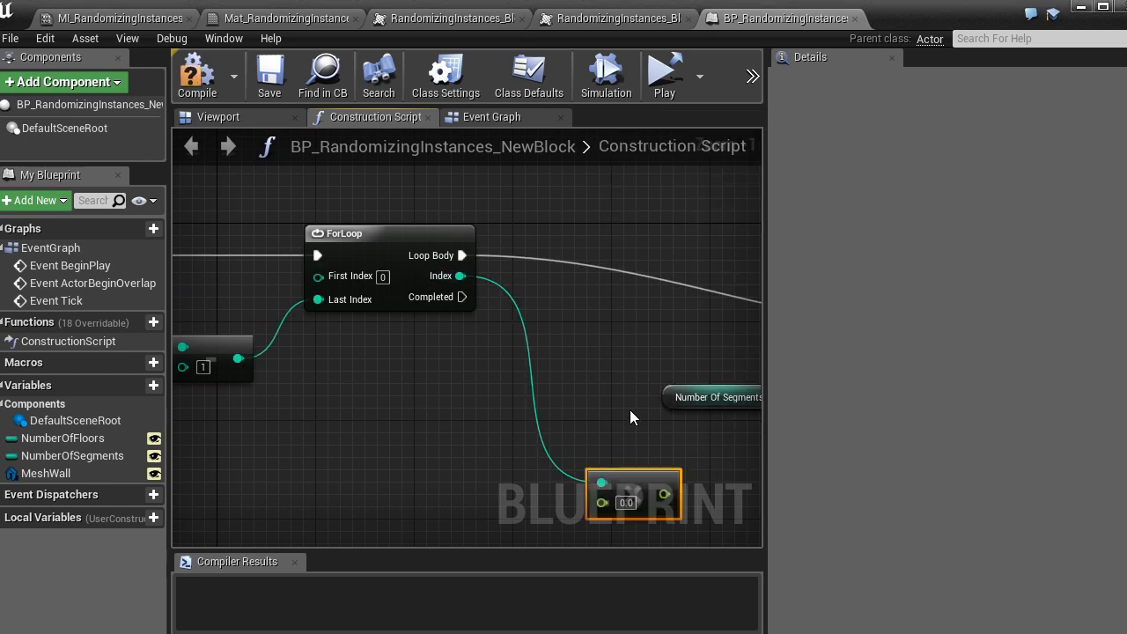
Get the MeshWall variable and connect it to a Get Bounds node placed below the Number Of Floors nodes.
right_click_drag(631, 415, 554, 240)
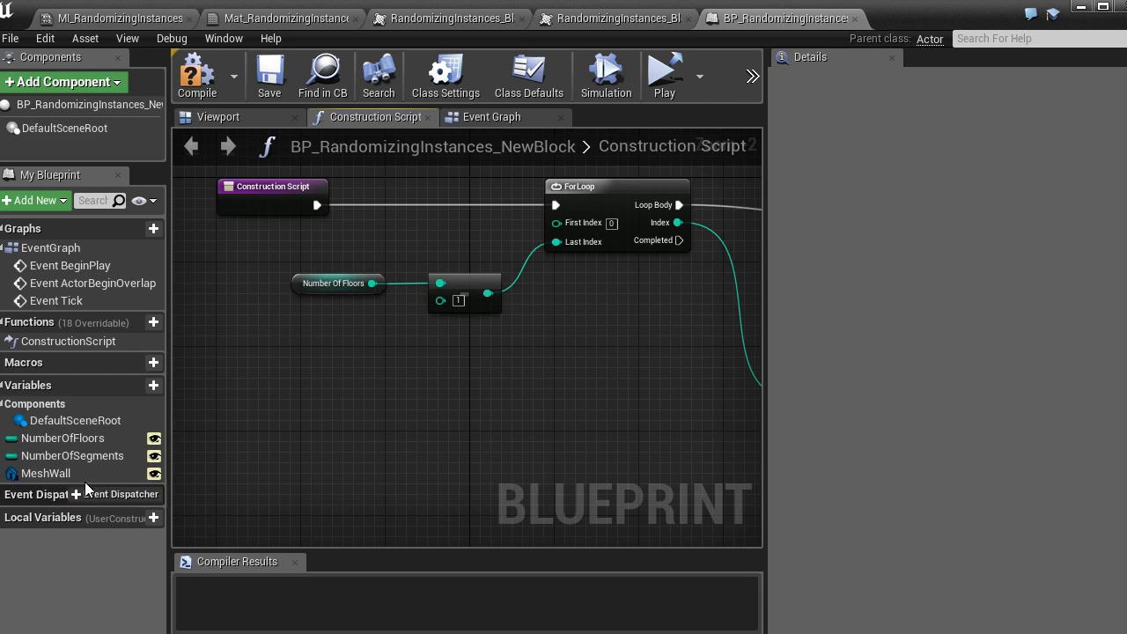
left_click_drag(84, 480, 229, 421)
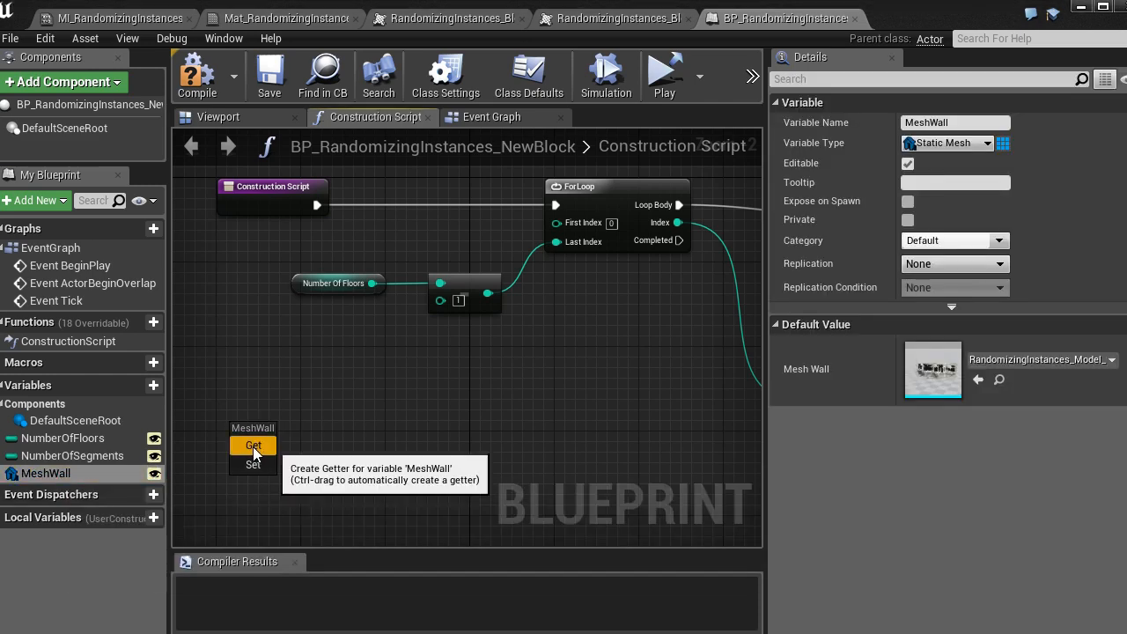
left_click(253, 445)
scroll(342, 469, "up", 1)
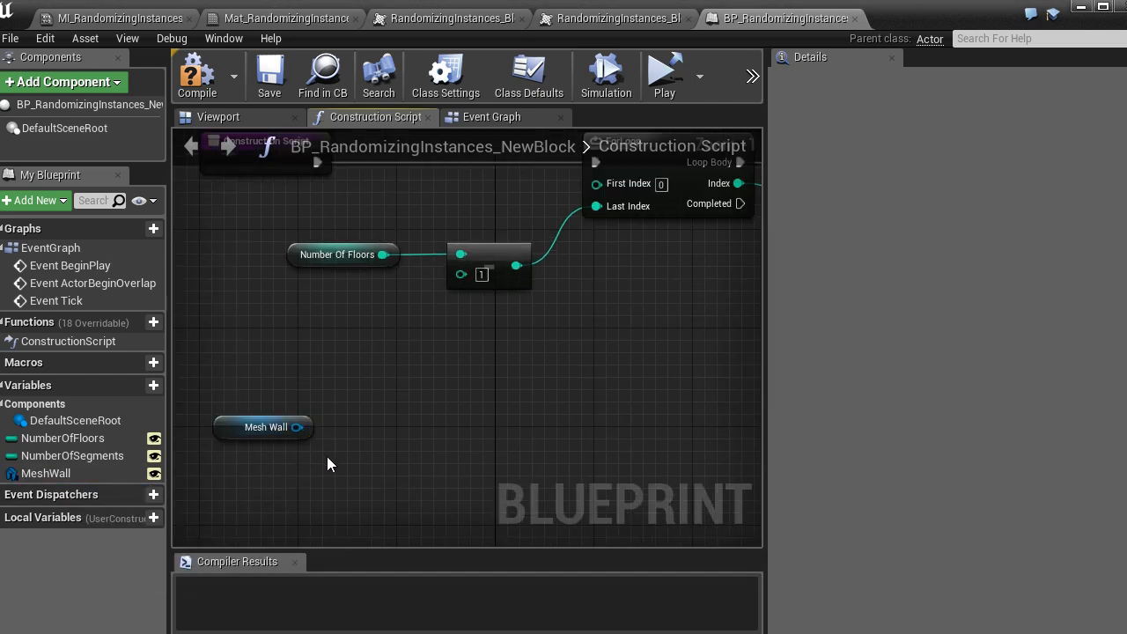
right_click_drag(332, 447, 253, 440)
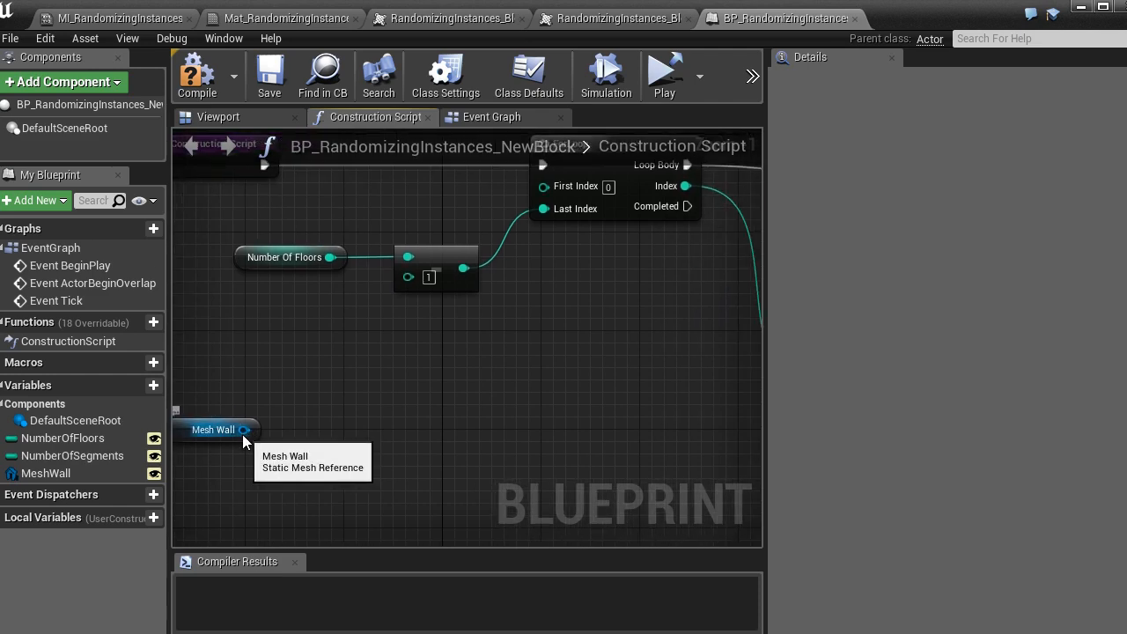
left_click_drag(243, 430, 330, 431)
type("get bounds")
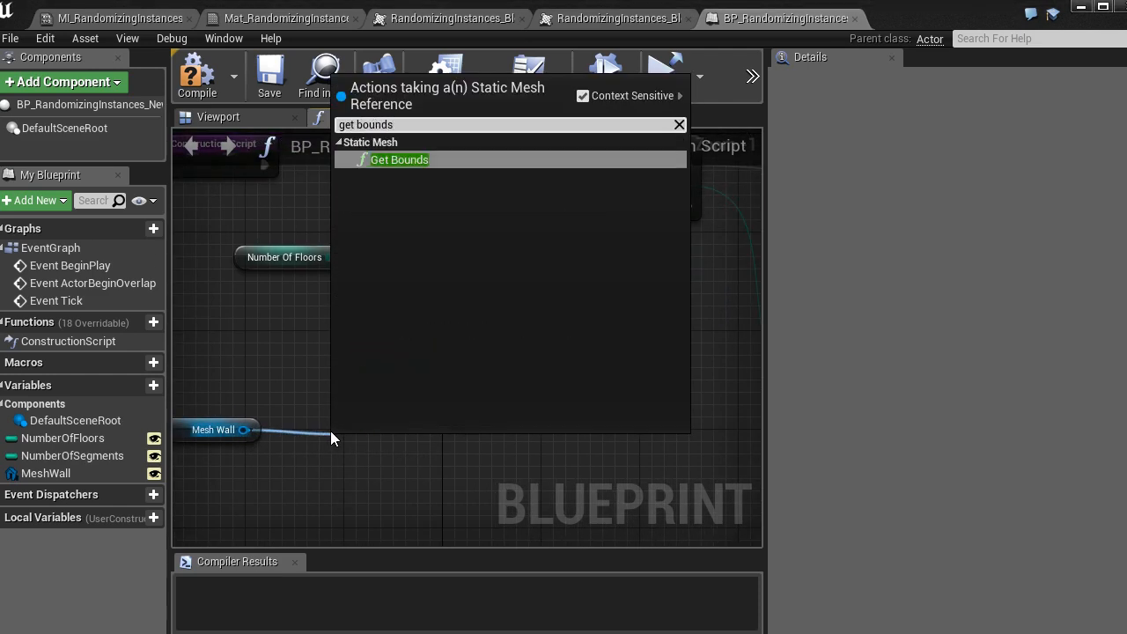
key("Return")
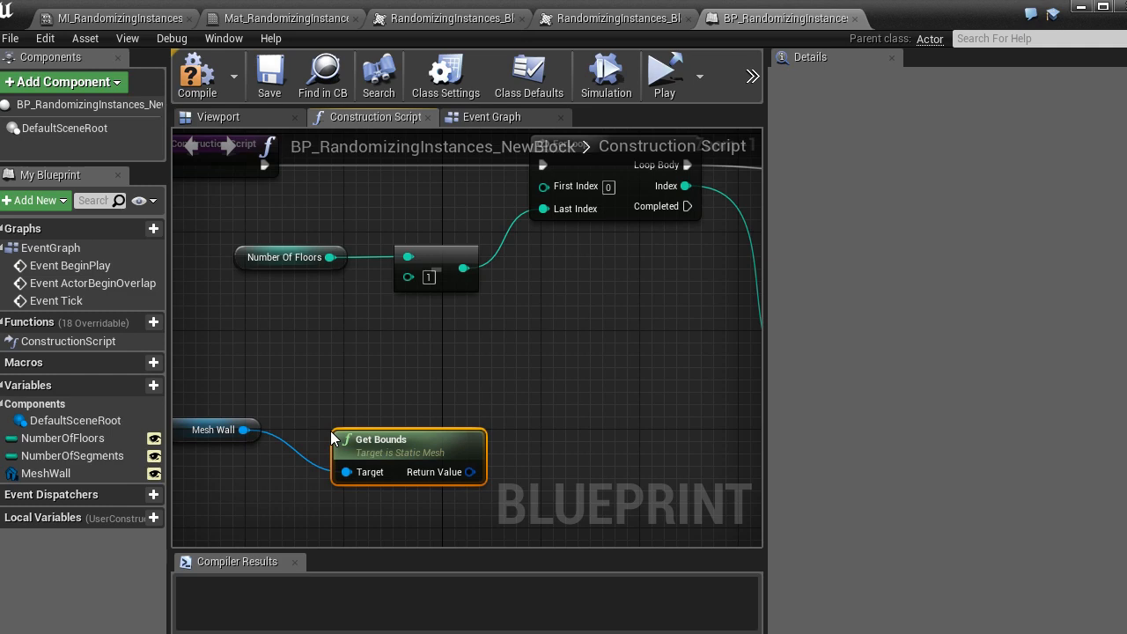
left_click_drag(395, 441, 357, 404)
left_click(384, 474)
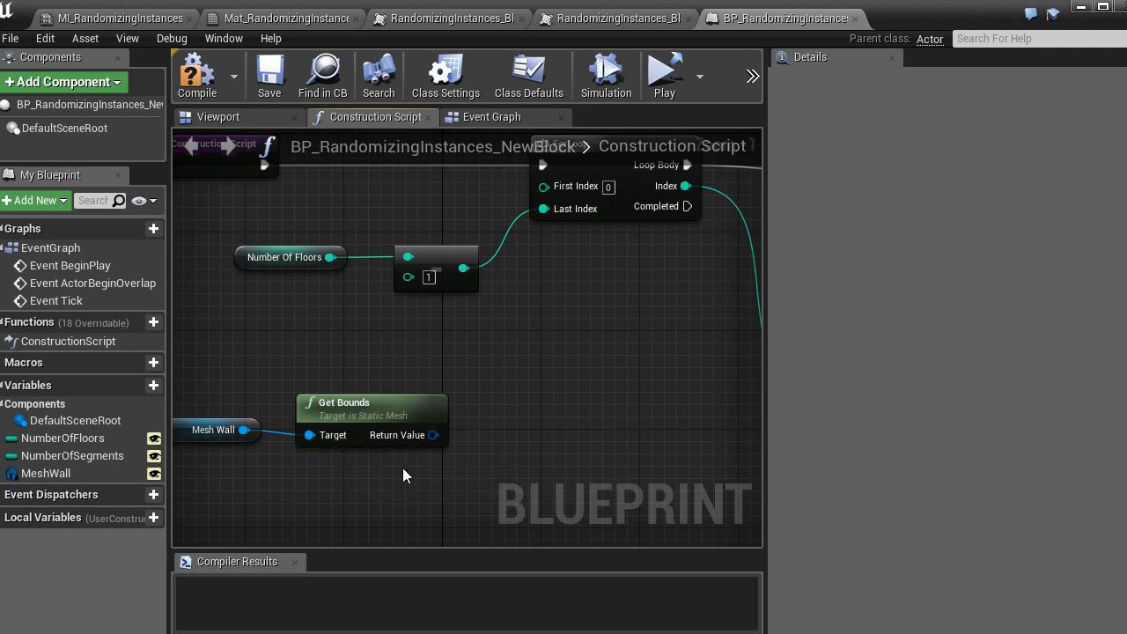
Split the Get Bounds Return Value with a Break BoxSphereBounds node and align the two nodes.
scroll(414, 466, "up", 1)
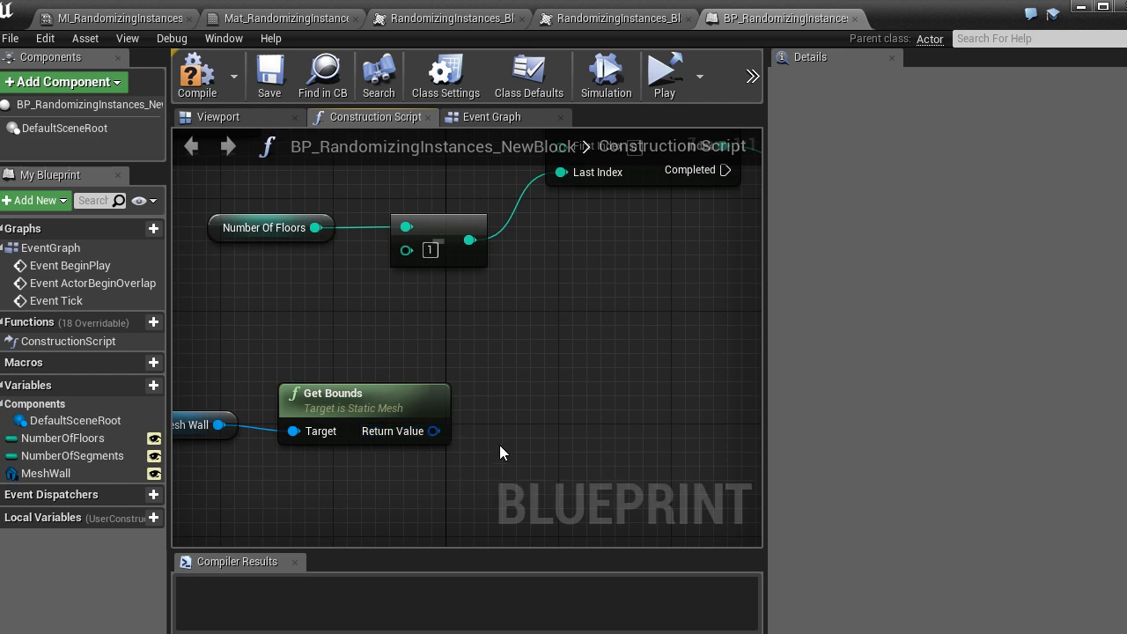
scroll(499, 445, "down", 1)
right_click_drag(519, 445, 365, 445)
left_click_drag(288, 432, 366, 421)
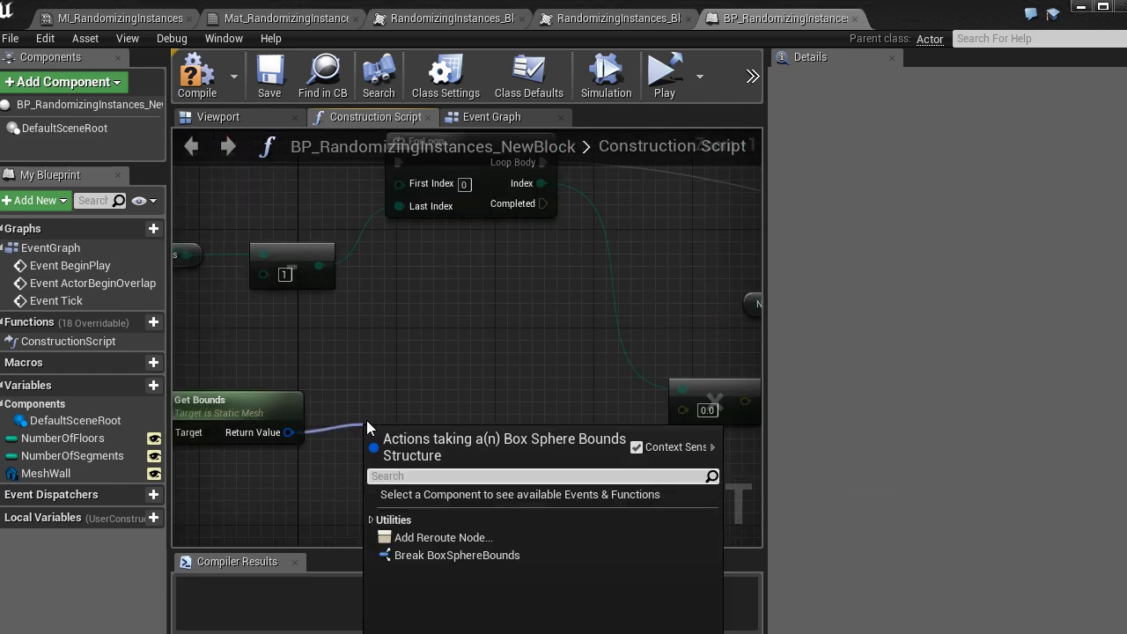
left_click(463, 554)
left_click_drag(437, 435, 423, 411)
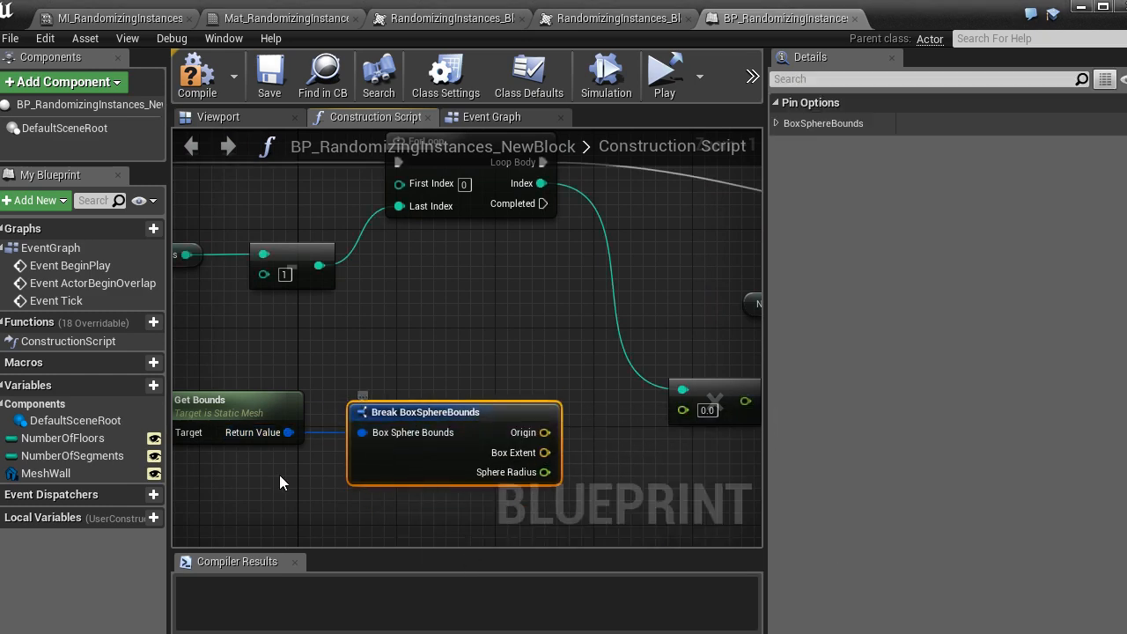
Move the Get Bounds and Break BoxSphereBounds nodes together, farther from the multiplication node and beneath the Number Of Floors nodes.
scroll(275, 481, "down", 2)
right_click_drag(275, 480, 442, 456)
left_click_drag(589, 488, 310, 373)
left_click_drag(561, 398, 401, 389)
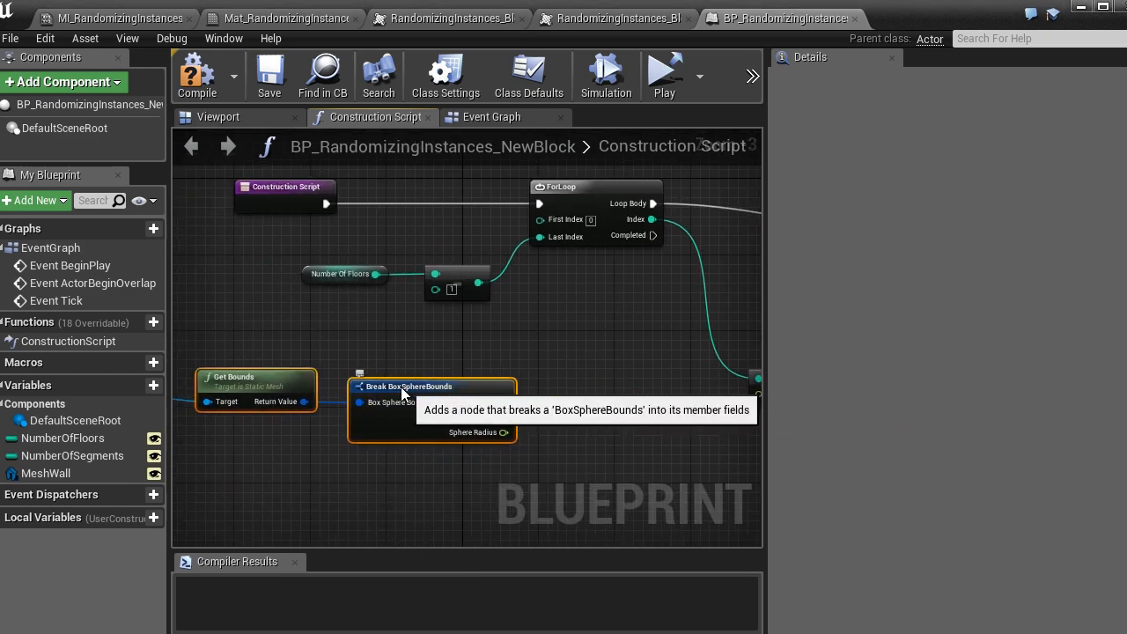
left_click(524, 369)
scroll(513, 436, "up", 2)
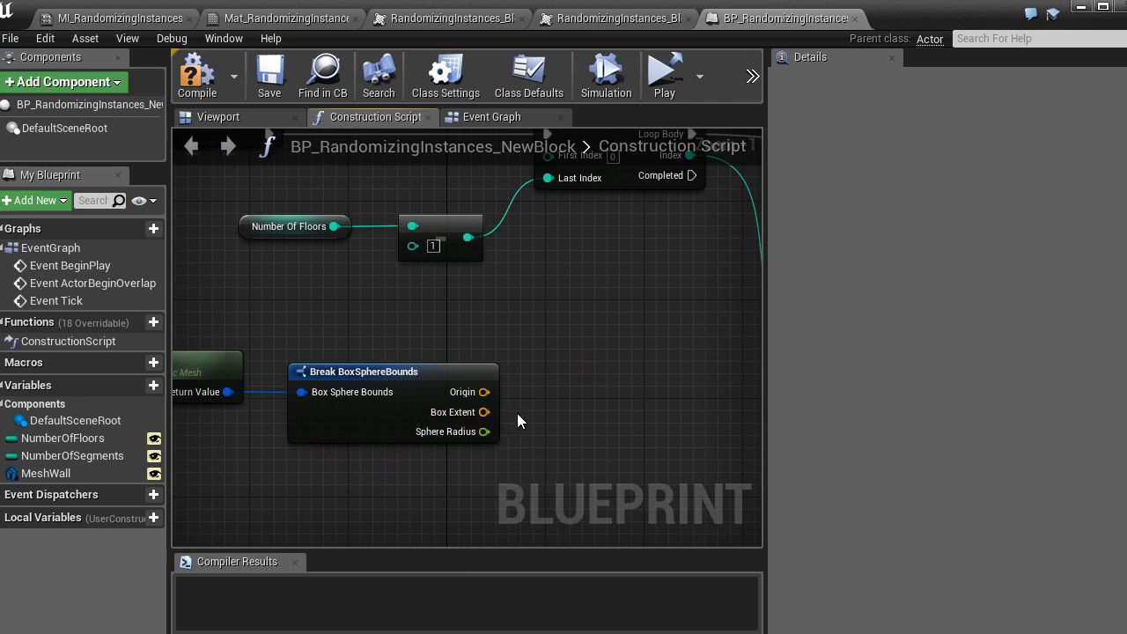
Split the Box Extent output with a Break Vector node and align it beside the Break BoxSphereBounds node.
right_click_drag(517, 412, 401, 414)
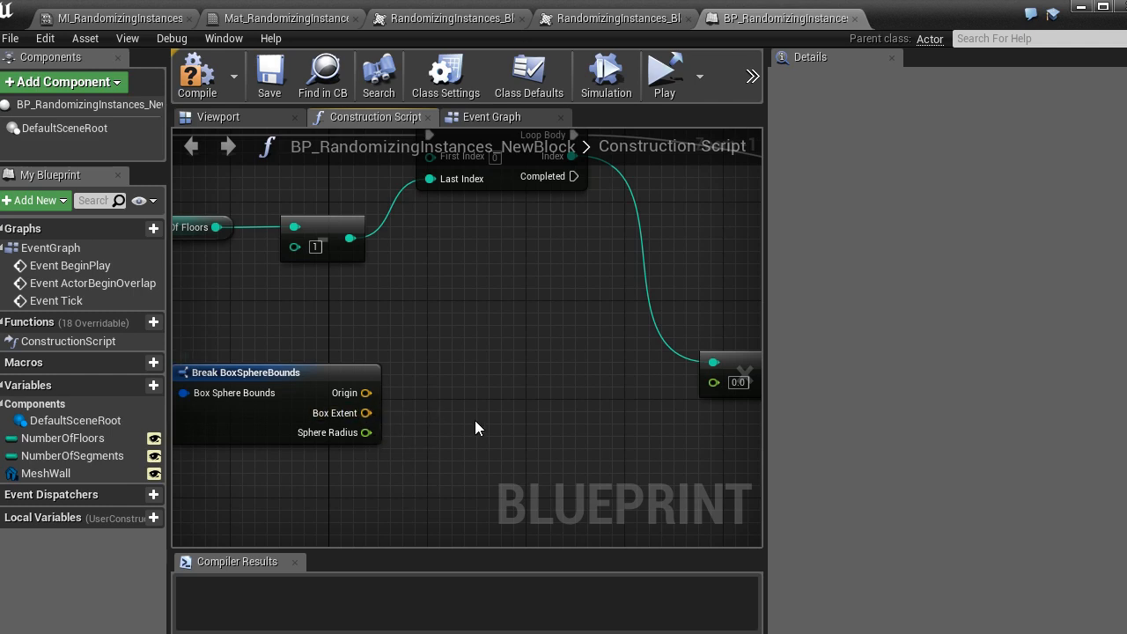
left_click_drag(375, 413, 473, 409)
type("break")
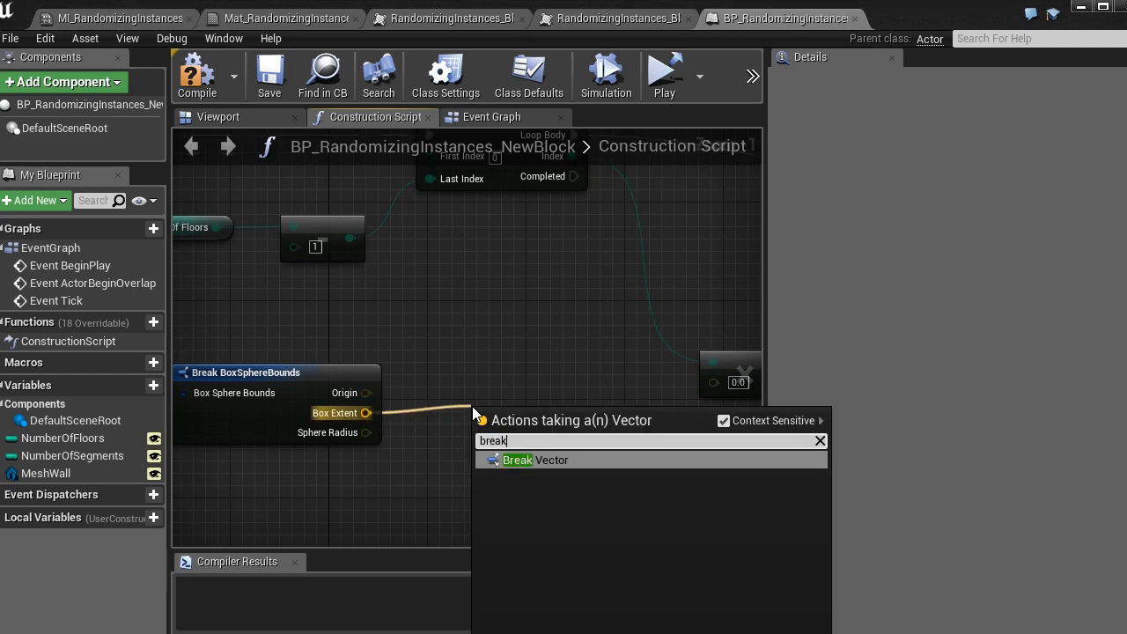
key("Return")
left_click_drag(511, 423, 500, 421)
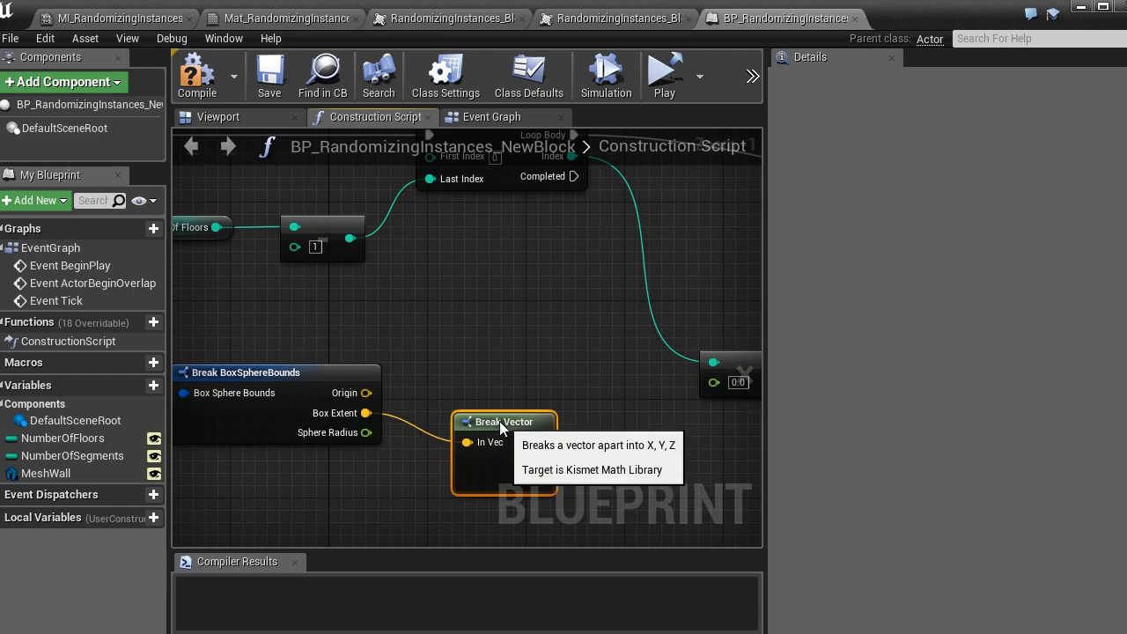
left_click_drag(499, 421, 499, 361)
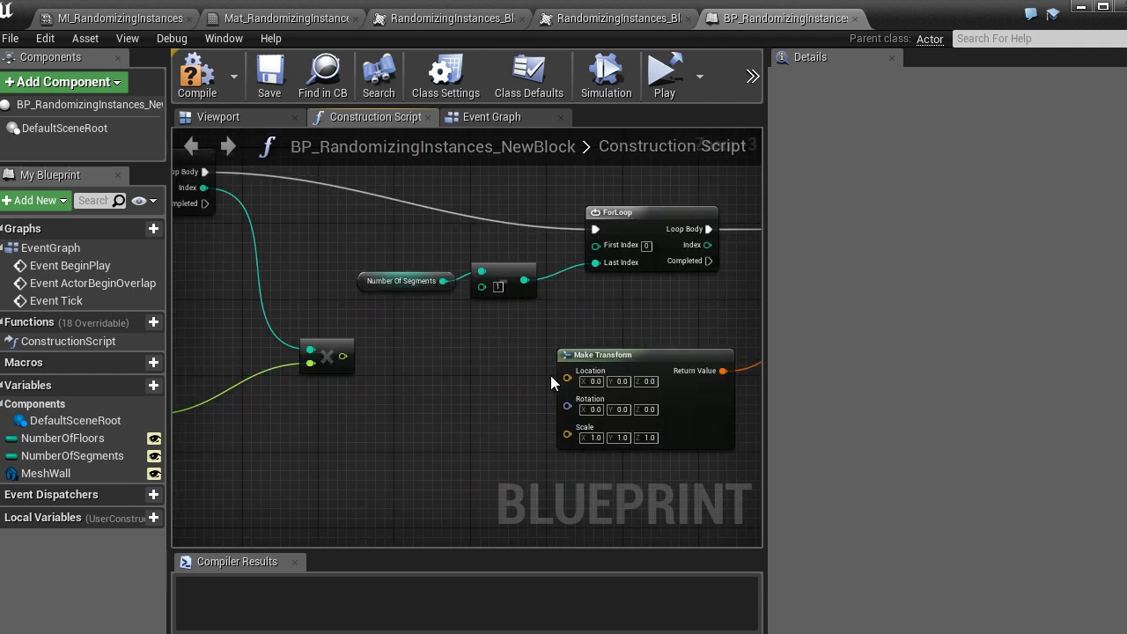
Split the Make Transform node's Location pin and connect the integer-by-float multiplication result to Location Z.
scroll(511, 410, "up", 3)
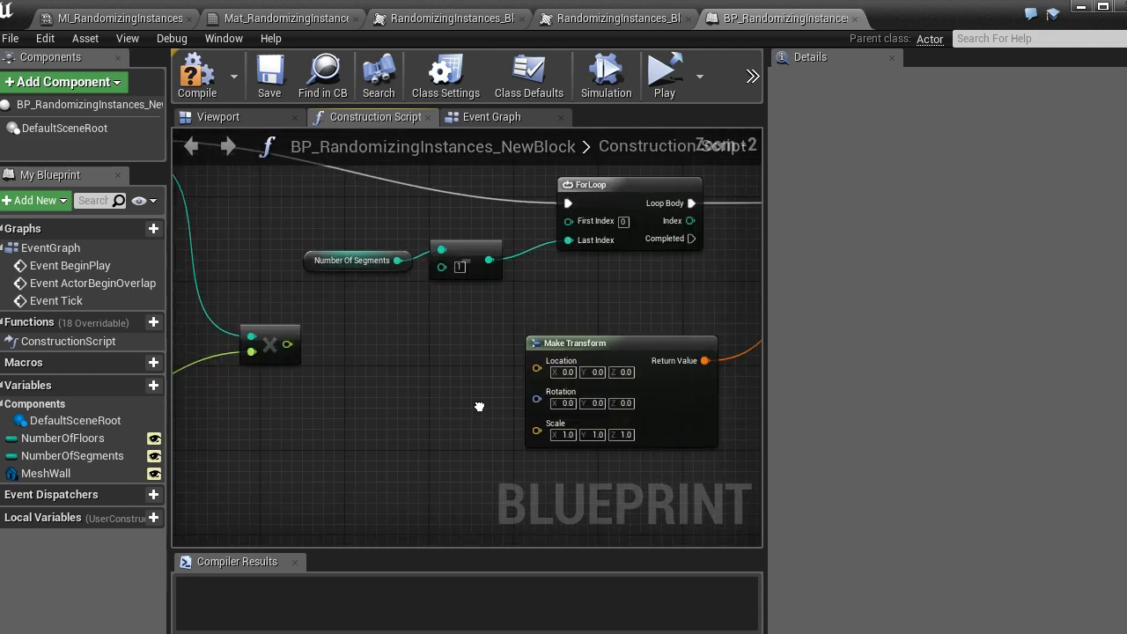
right_click(506, 352)
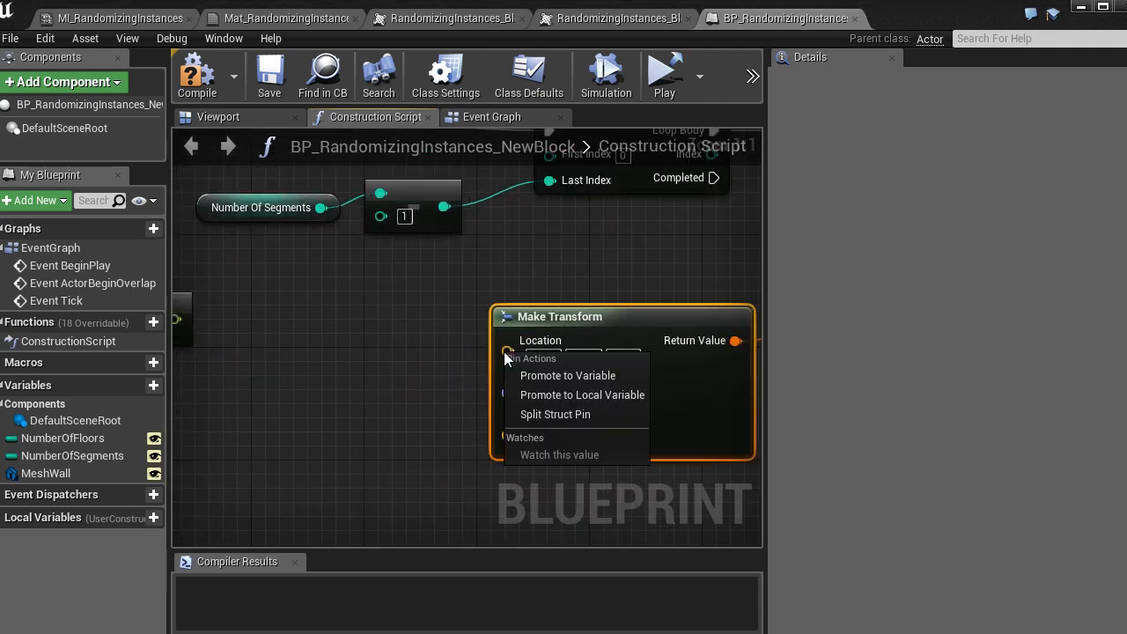
left_click(604, 414)
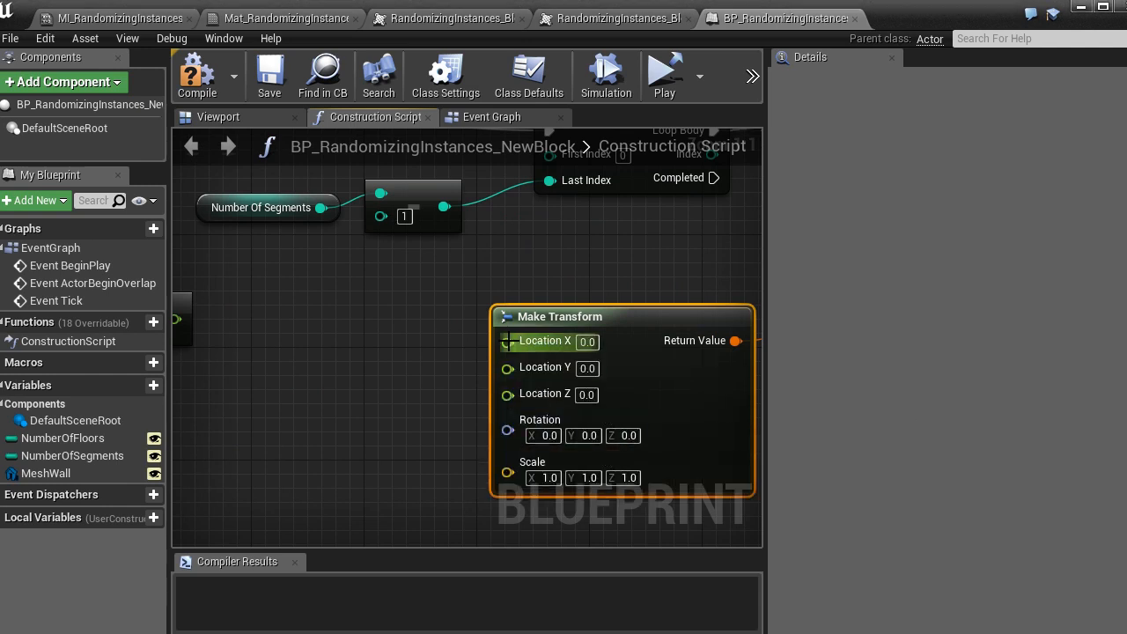
right_click_drag(343, 397, 457, 391)
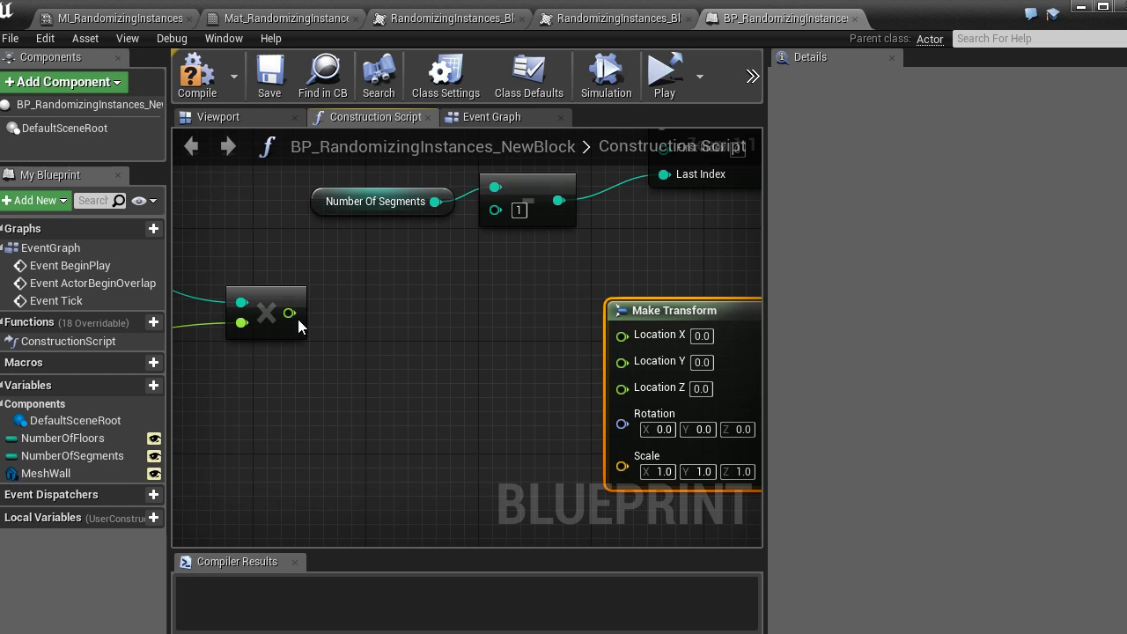
left_click_drag(297, 318, 621, 389)
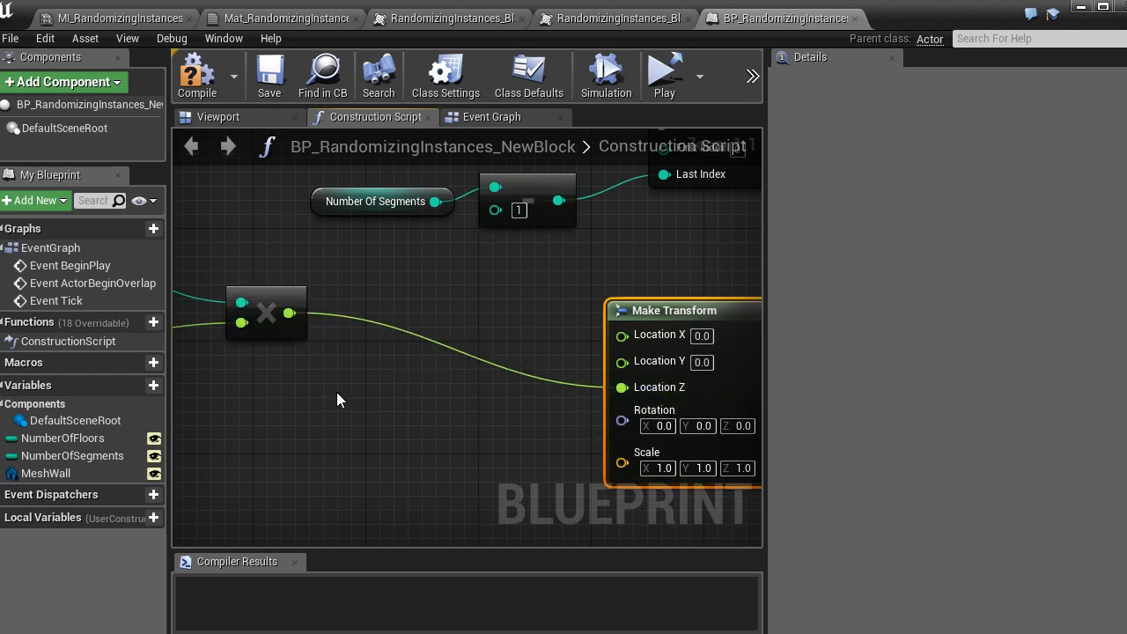
Move the integer-by-float multiplication node slightly down, closer in line with its float input and Make Transform.
right_click_drag(336, 399, 494, 397)
scroll(495, 397, "down", 2)
mouse_move(413, 360)
left_mouse_down()
mouse_move(429, 372)
mouse_move(415, 379)
left_mouse_up()
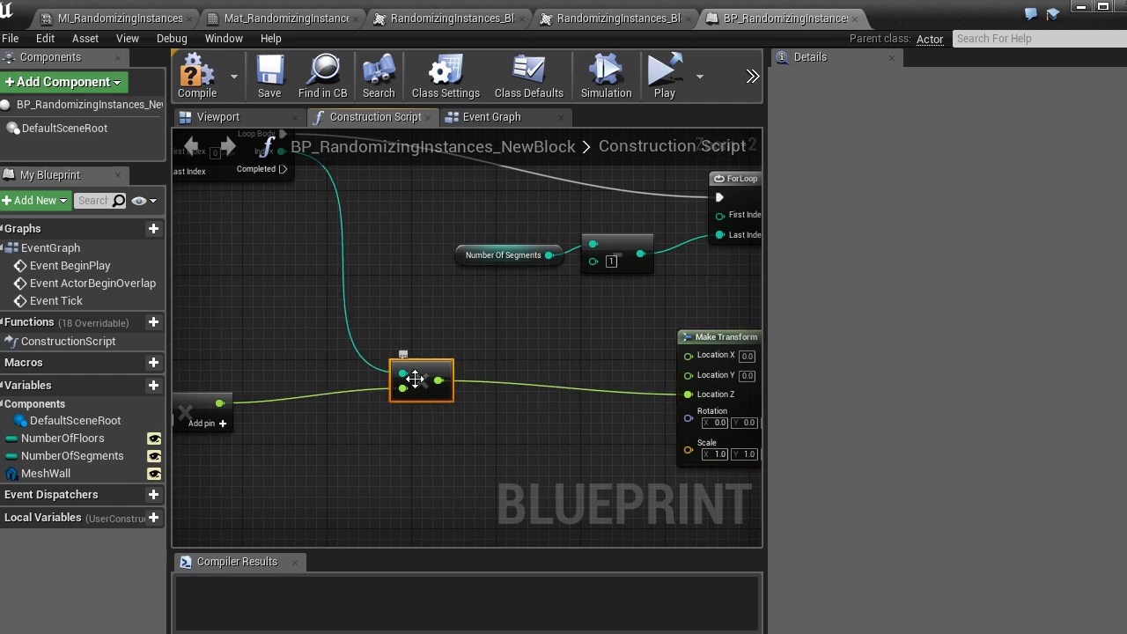
Check the axis directions in the viewport and reconnect the multiplication result to Location X of Make Transform in the construction script.
left_click(220, 117)
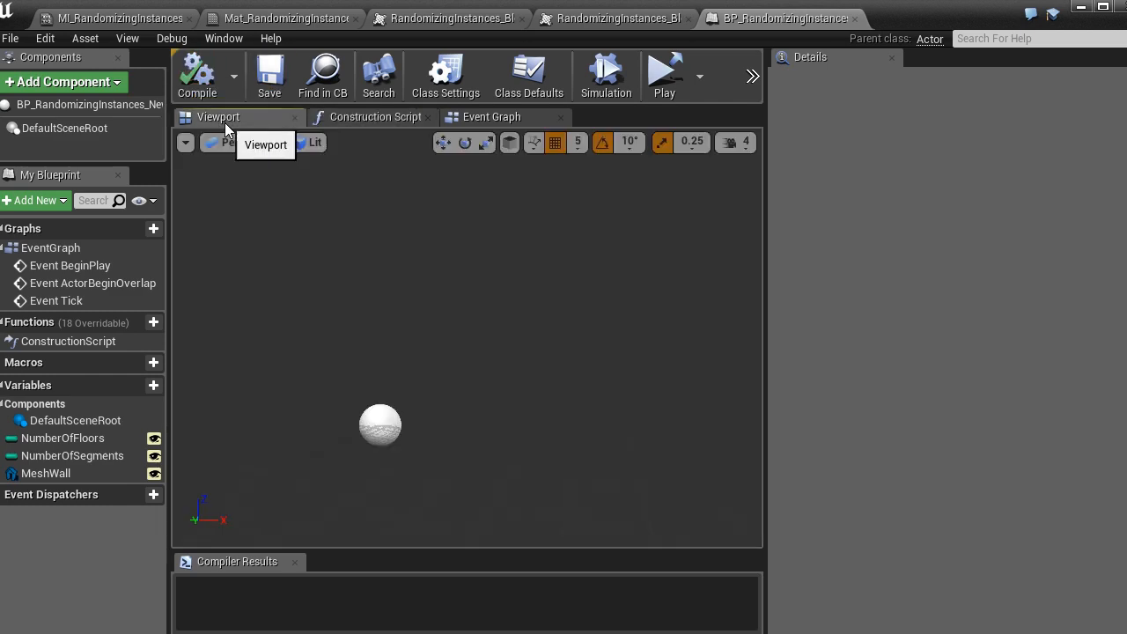
left_click(364, 117)
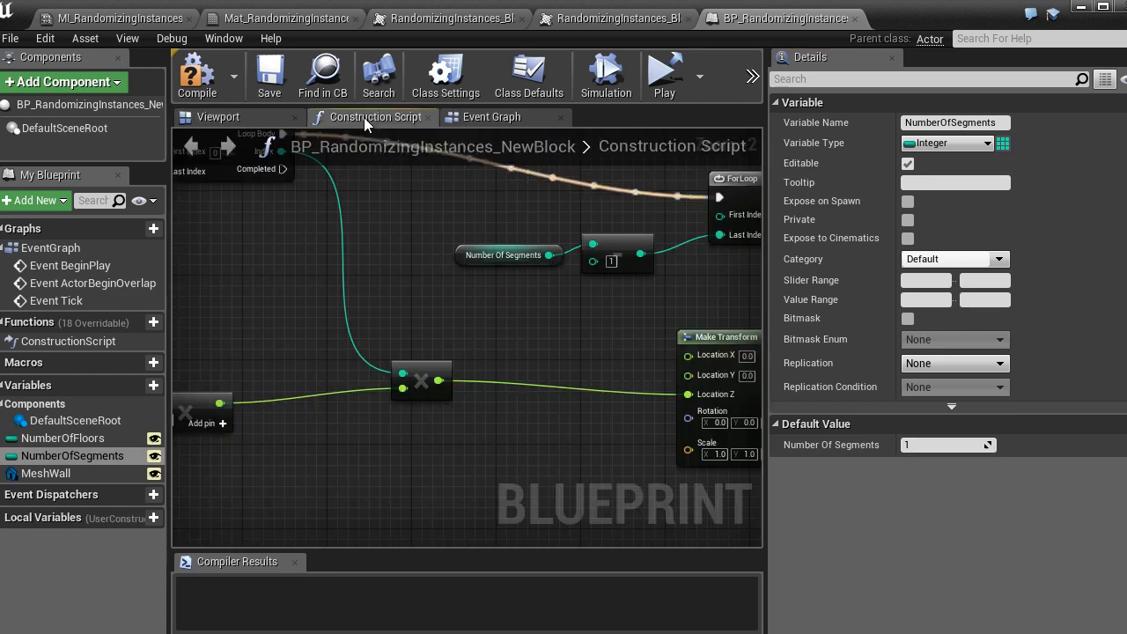
scroll(534, 323, "up", 2)
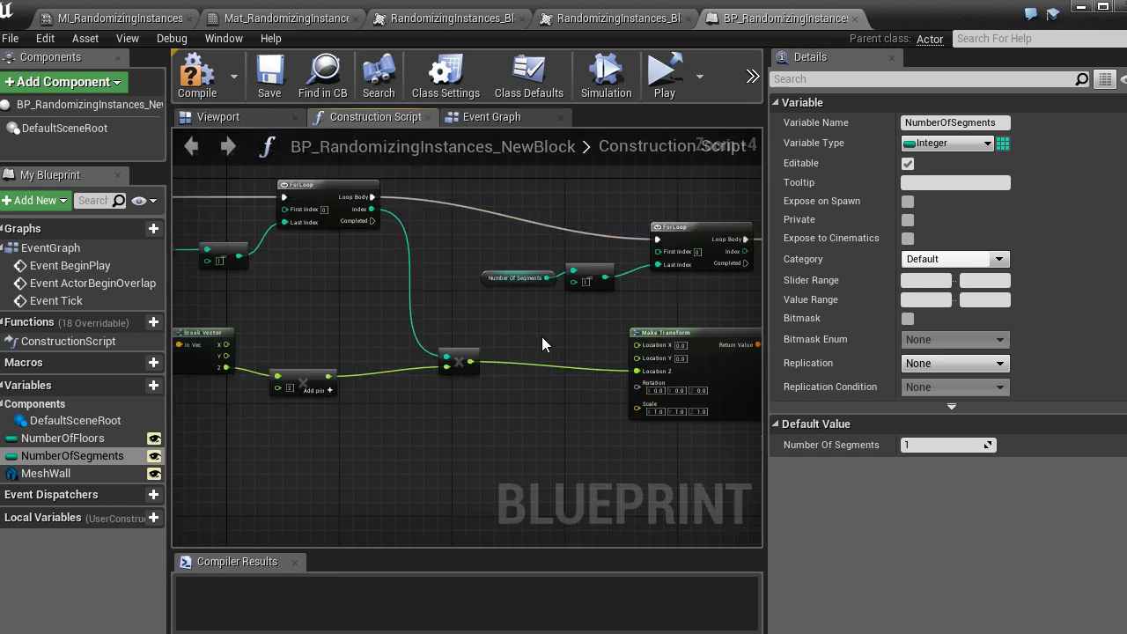
right_click_drag(548, 333, 364, 322)
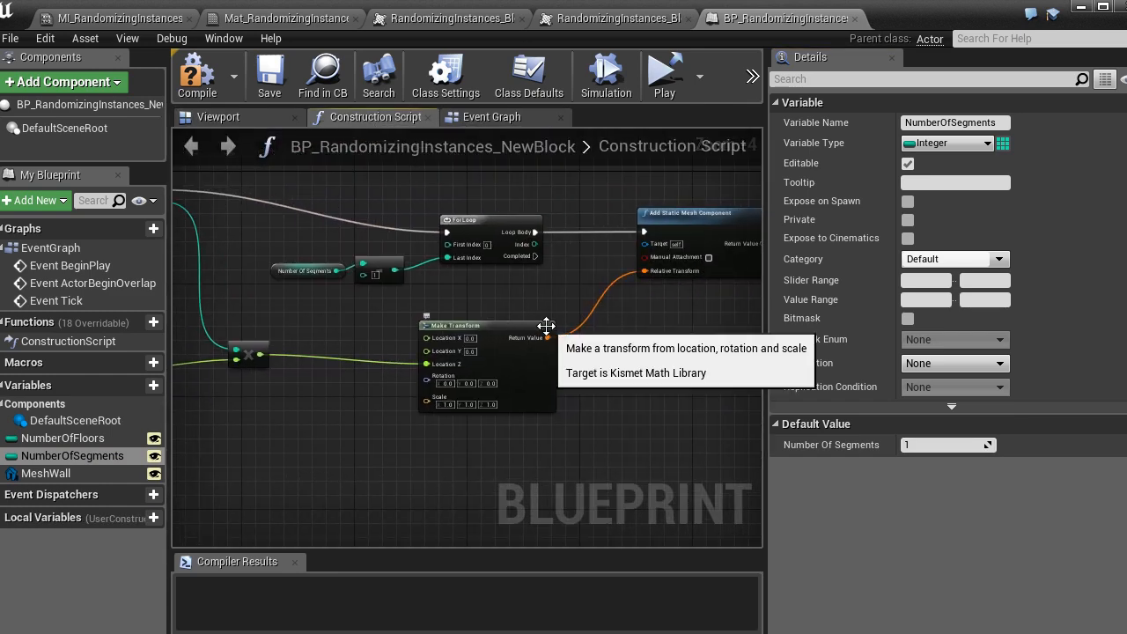
right_click_drag(692, 342, 625, 383)
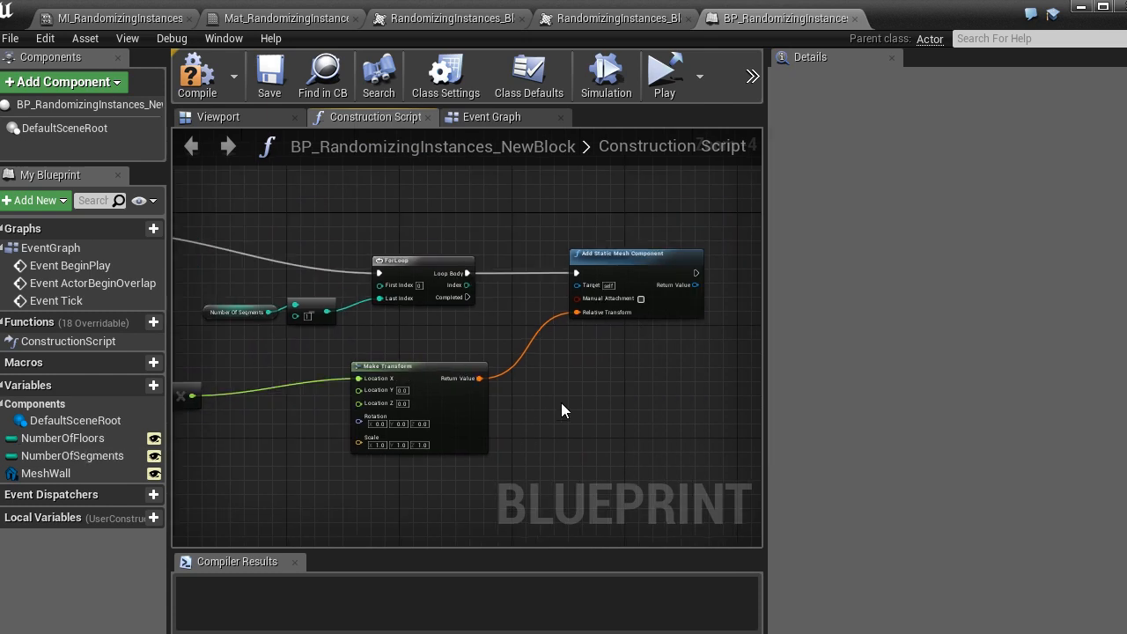
Start adding a node from the Return Value of the Add Static Mesh Component node.
right_click_drag(670, 363, 520, 383)
scroll(520, 383, "up", 2)
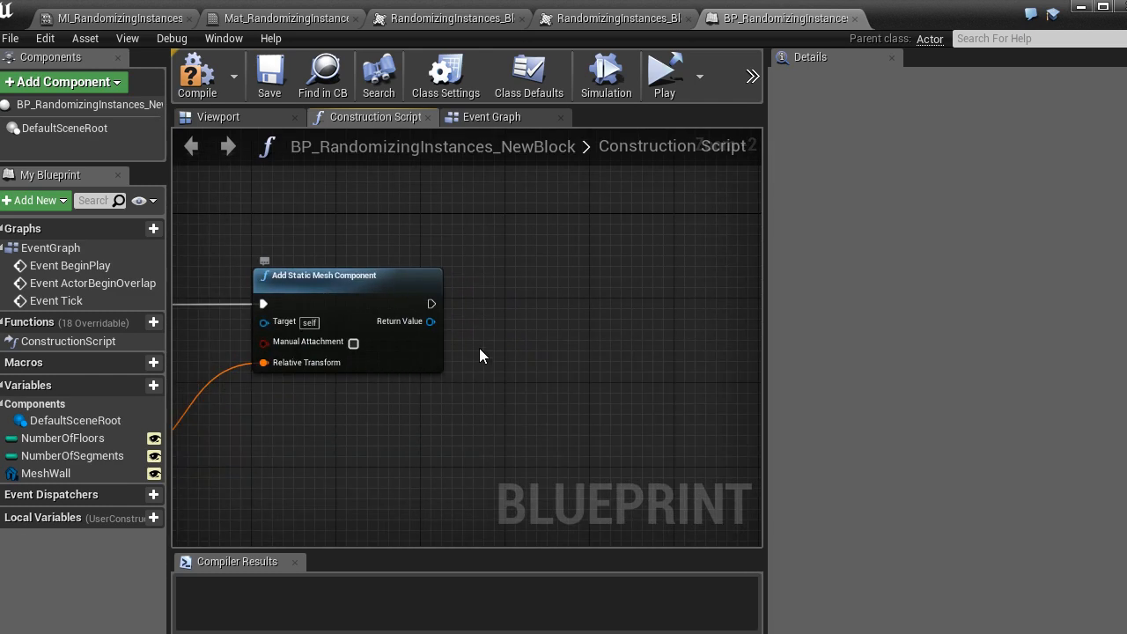
scroll(461, 353, "up", 1)
left_click_drag(425, 317, 551, 331)
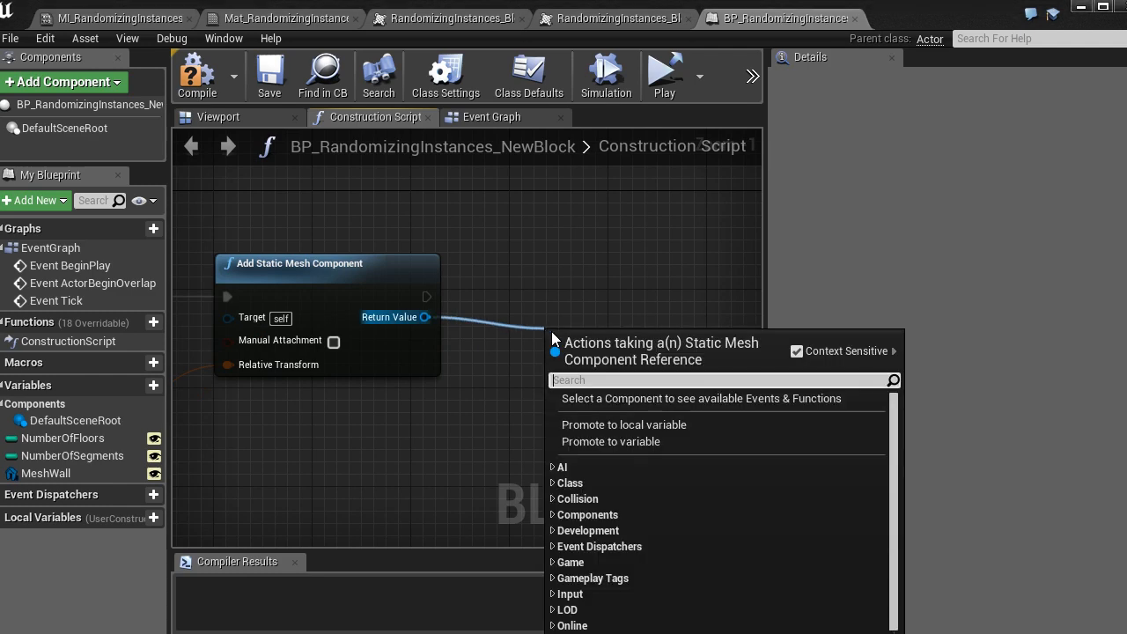
Add a Set Static Mesh node from the Return Value of Add Static Mesh Component and align it beside that node.
type("set stat")
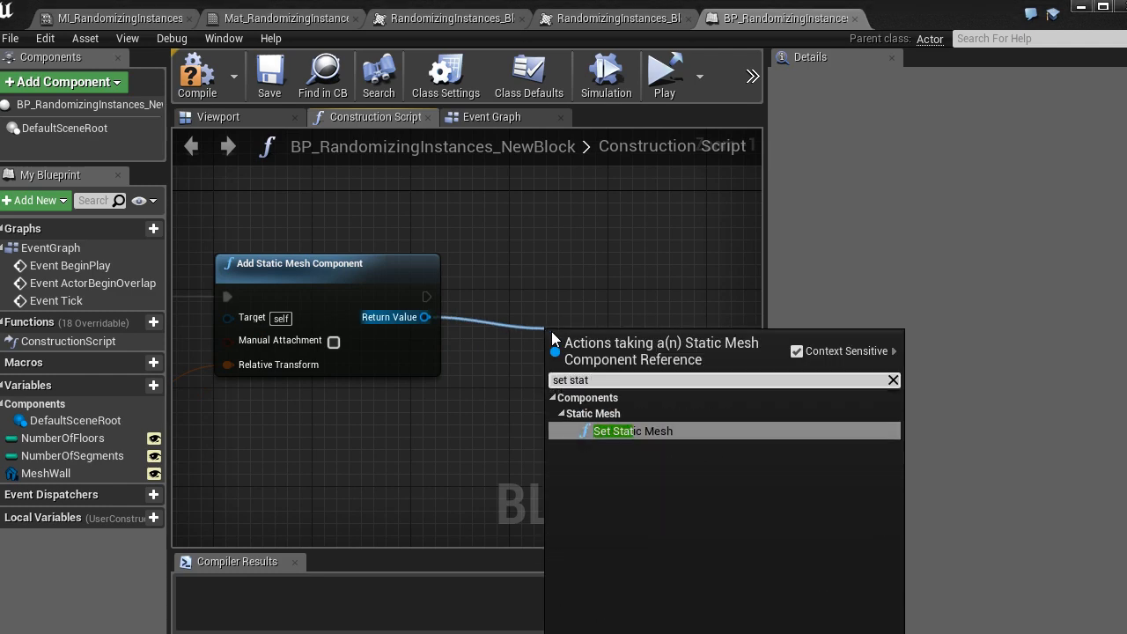
key("Return")
left_click_drag(606, 350, 569, 274)
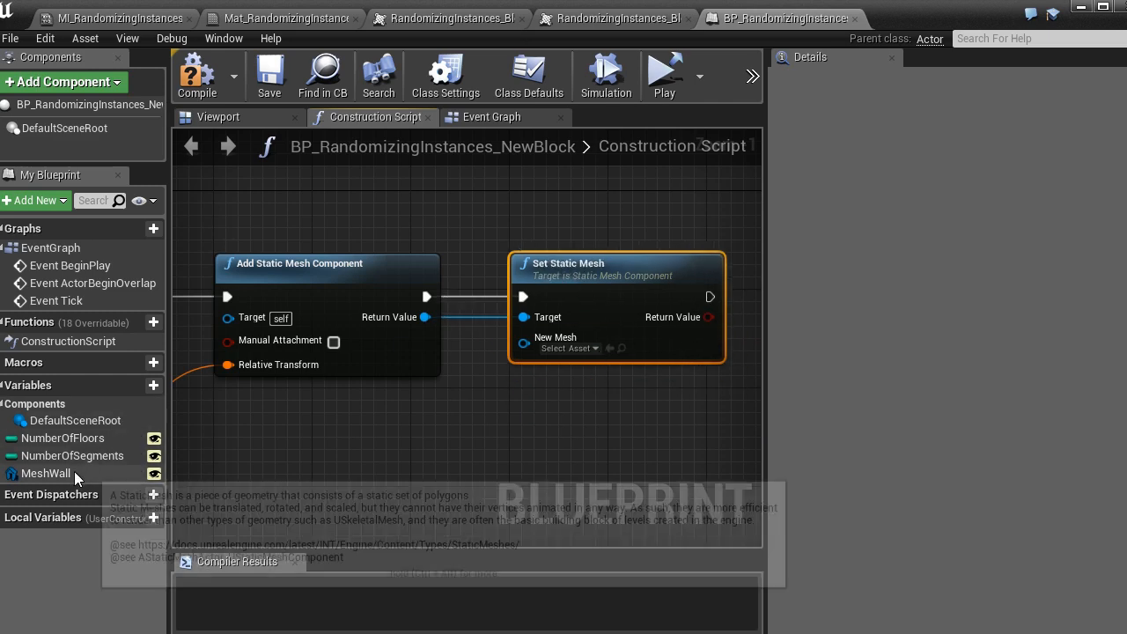
Place a getter for the MeshWall variable and connect it to the New Mesh input of Set Static Mesh.
left_click_drag(74, 471, 365, 434)
left_click(389, 457)
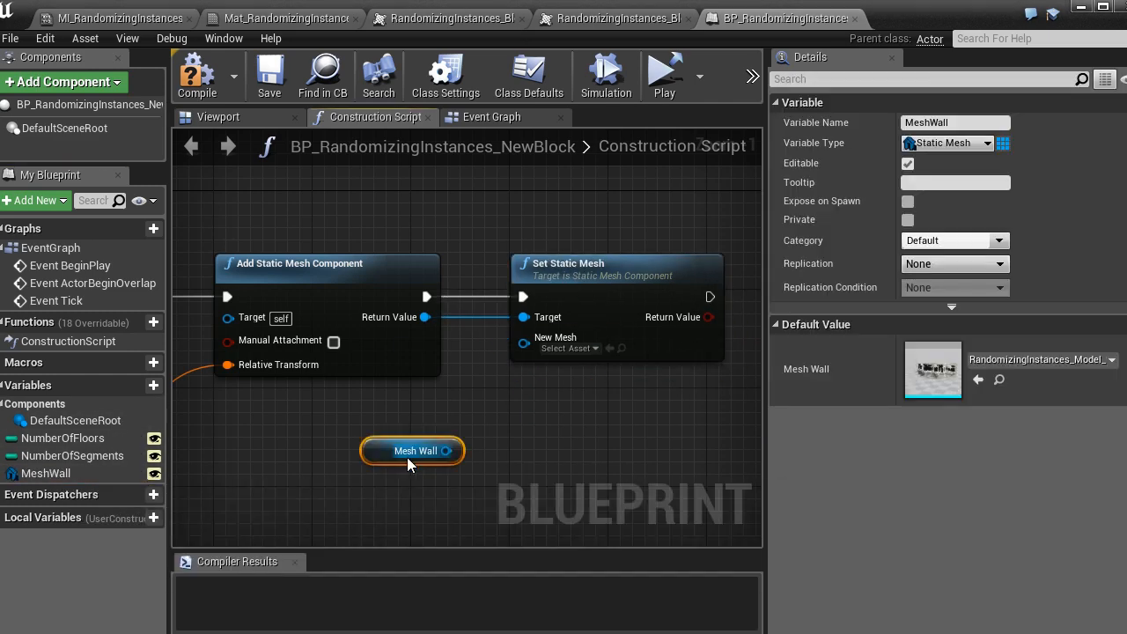
left_click_drag(446, 450, 525, 340)
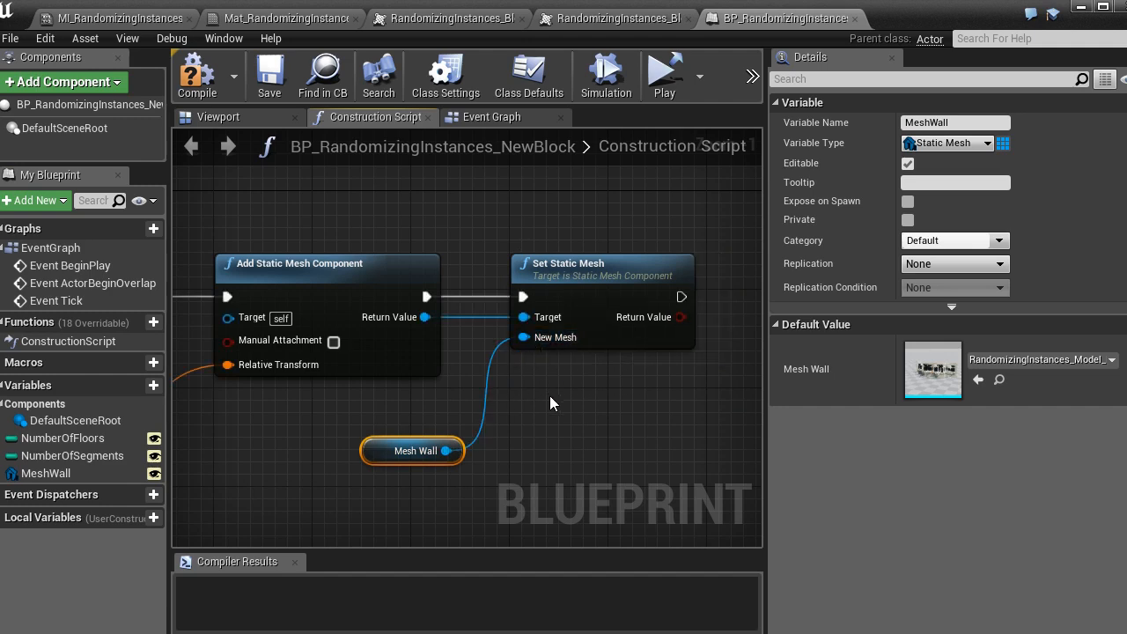
left_click_drag(588, 292, 623, 340)
Set the default values of NumberOfSegments to 4 and NumberOfFloors to 3.
left_click(72, 455)
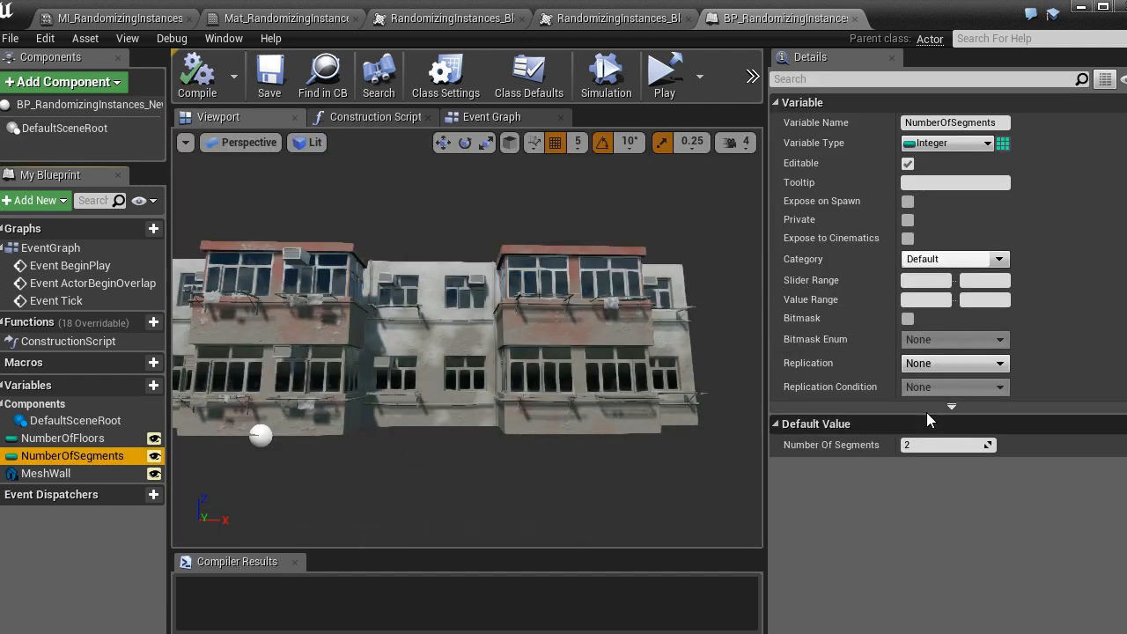
left_click_drag(898, 442, 917, 443)
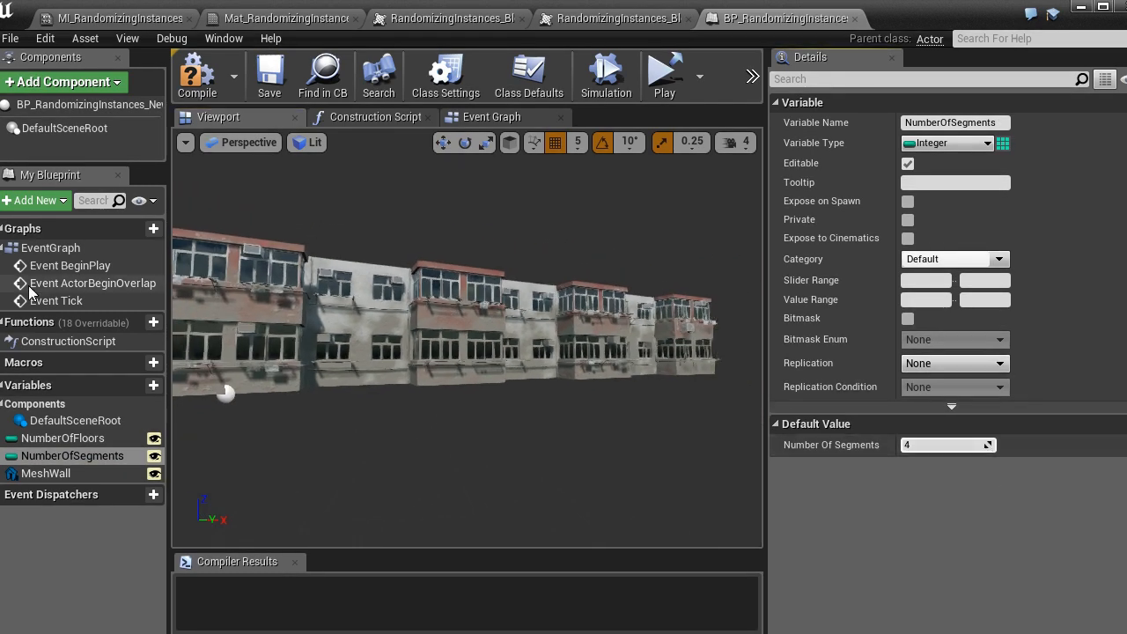
left_click(62, 438)
mouse_move(916, 445)
left_mouse_down()
mouse_move(926, 445)
mouse_move(915, 444)
left_mouse_up()
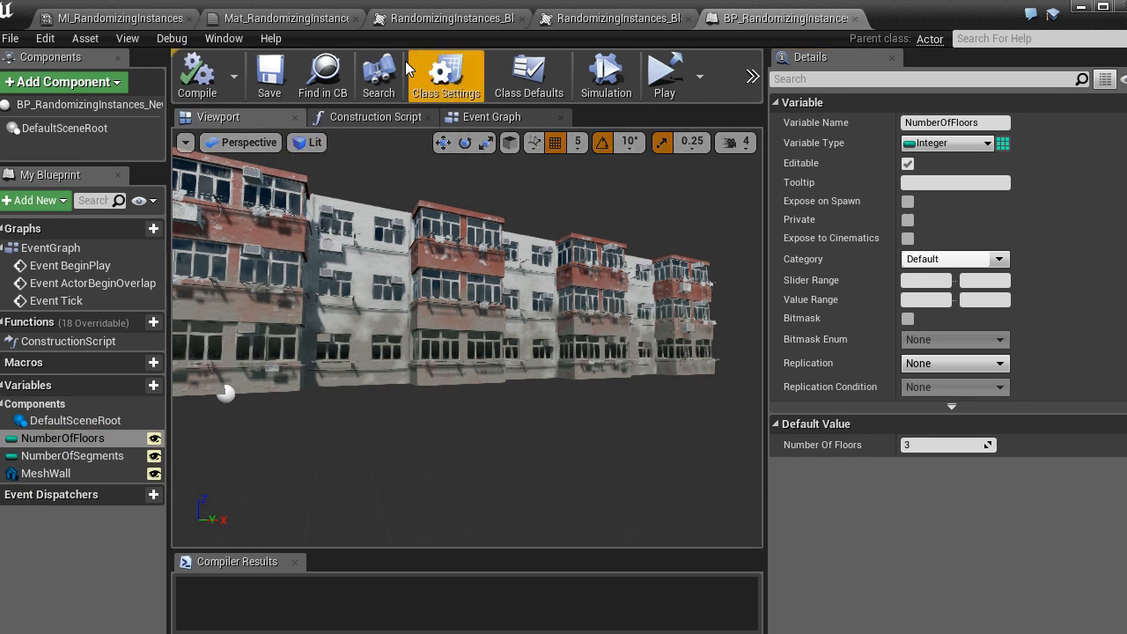
Return to the level and collapse the Transform, Rendering, Input and Actor categories of the placed NewBlock actor.
left_click(1082, 7)
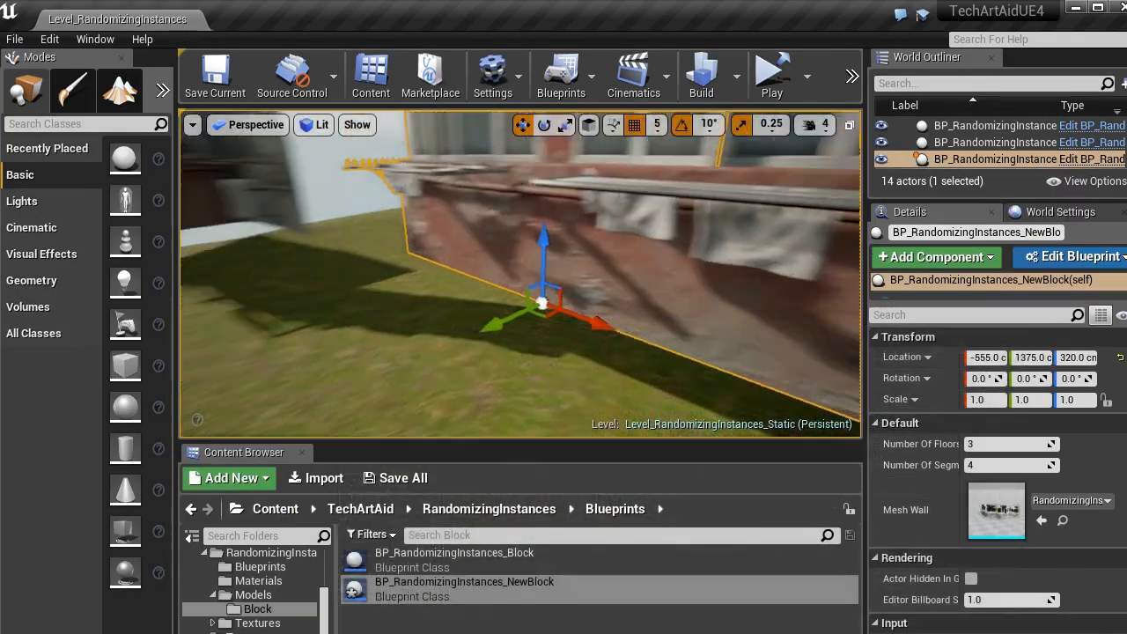
right_click_drag(519, 273, 625, 268)
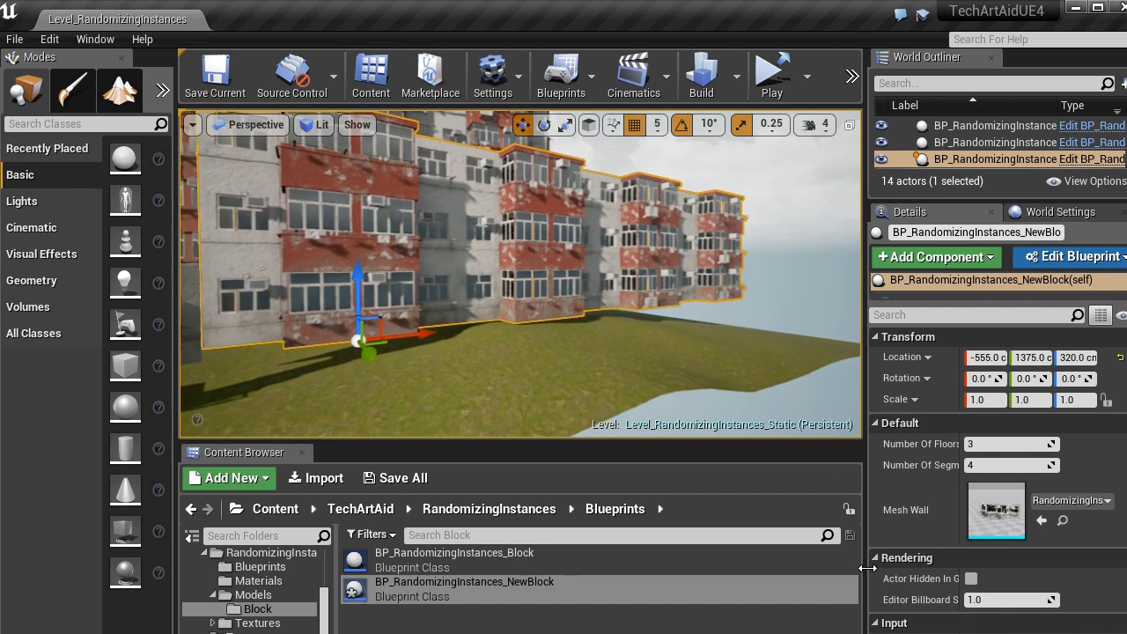
left_click(875, 337)
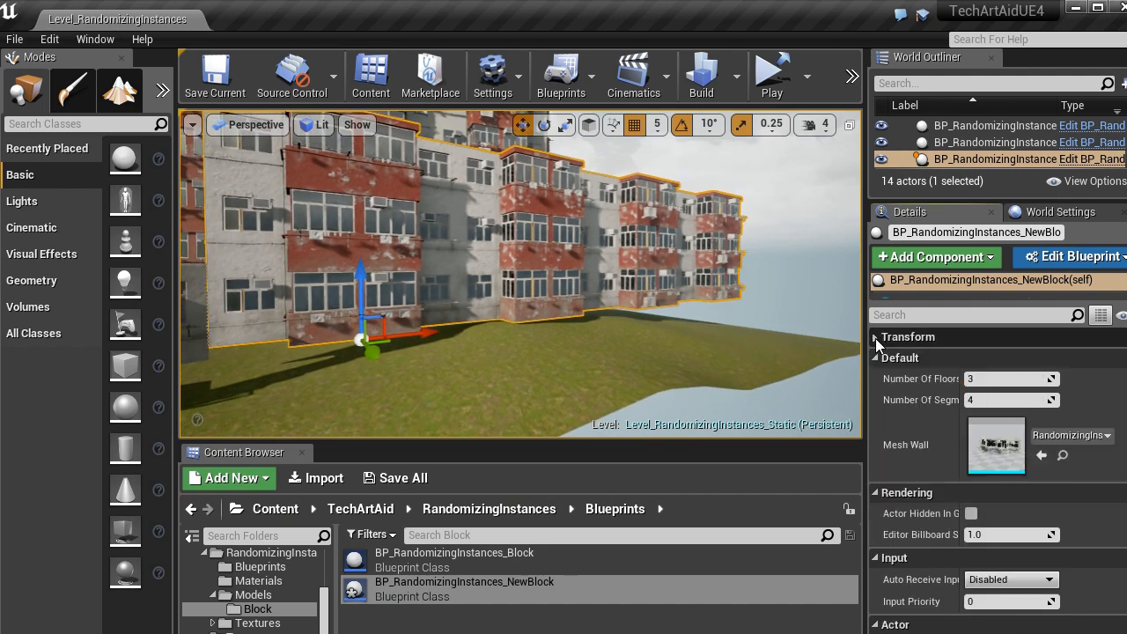
left_click(876, 493)
left_click(878, 514)
left_click(877, 535)
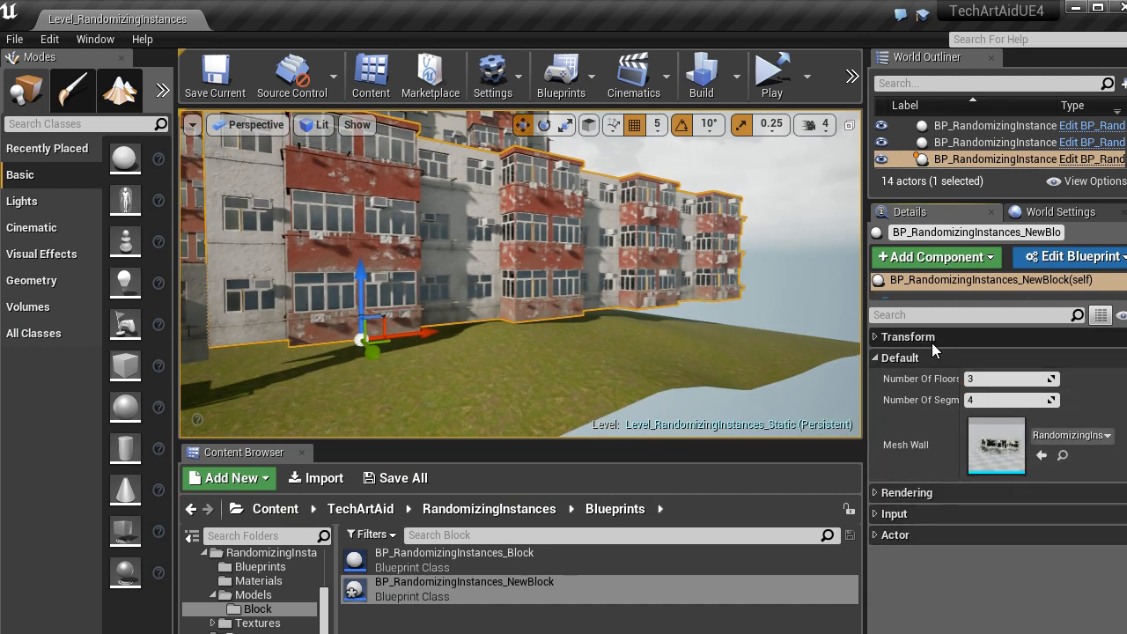
Set the placed block's Number Of Floors to 7 and its number of segments to 3.
left_click_drag(993, 379, 1017, 379)
right_click_drag(669, 317, 645, 251)
left_click(981, 366)
left_click(881, 357)
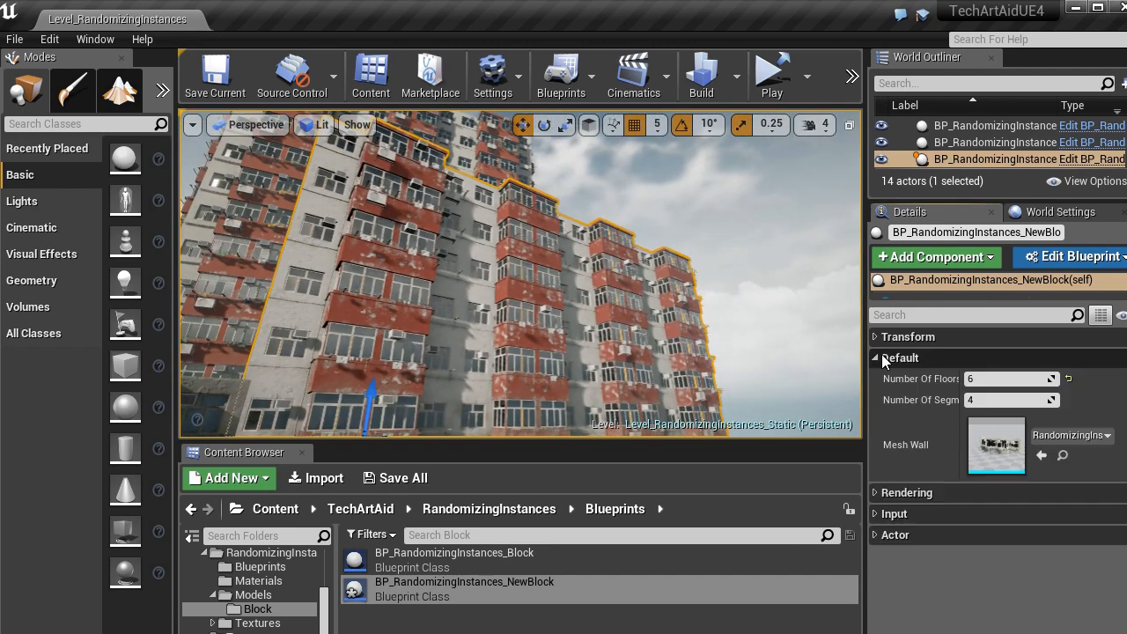
mouse_move(995, 378)
left_mouse_down()
mouse_move(1026, 399)
mouse_move(995, 399)
left_mouse_up()
Delete the selected block actor from the level.
right_click_drag(632, 280, 527, 337)
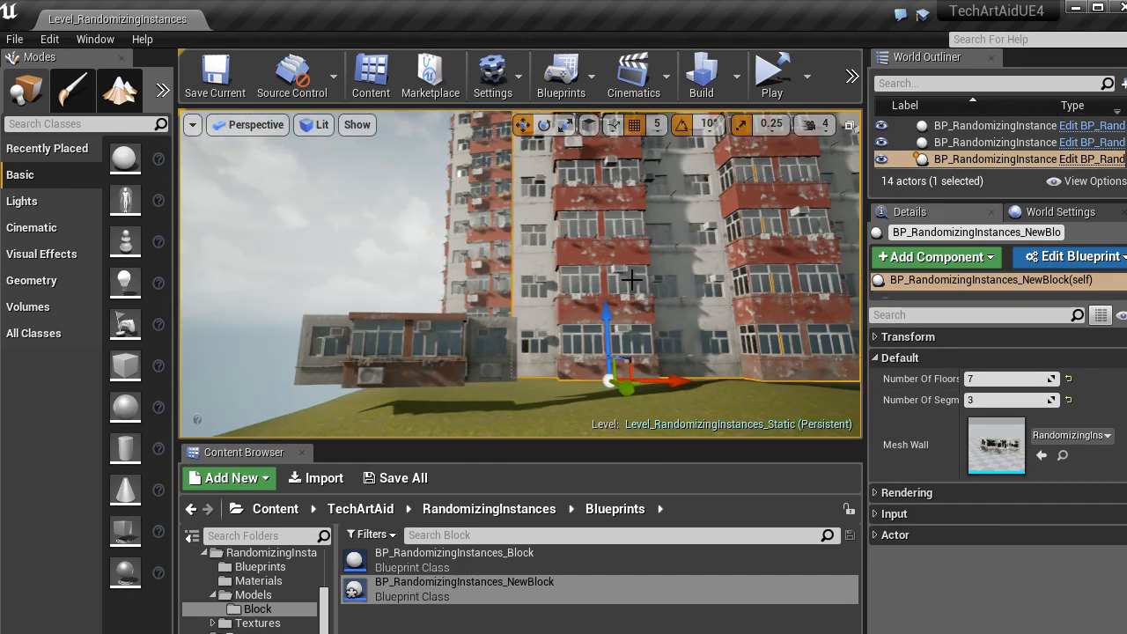
key("Delete")
right_click_drag(600, 284, 599, 283)
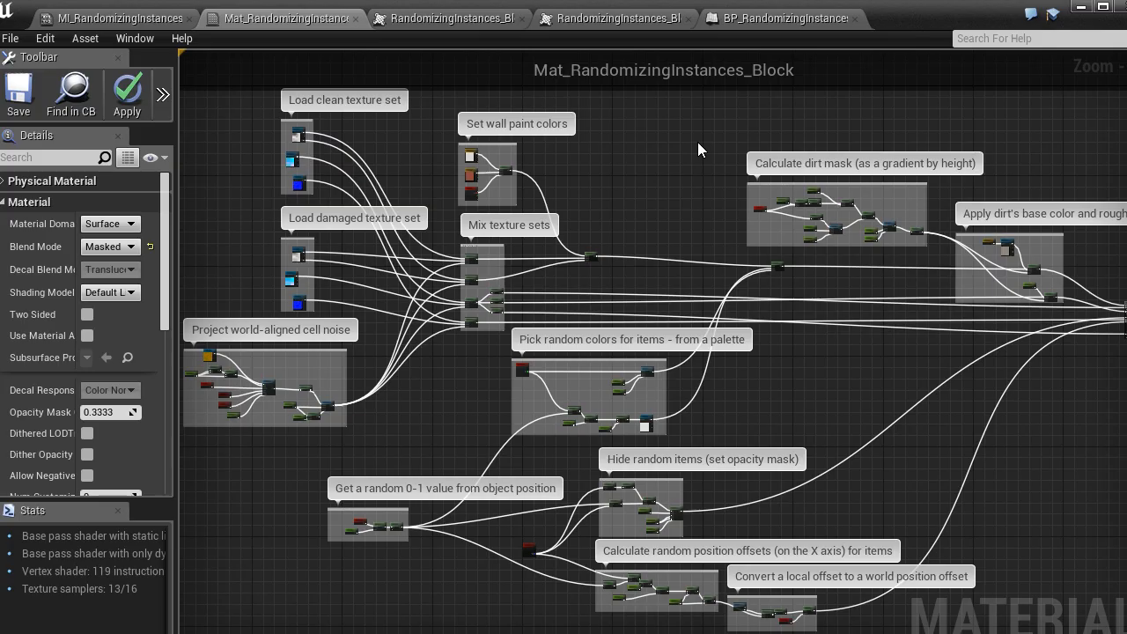
Examine the texture set, wall paint color and world-aligned cell noise groups in the Mat_RandomizingInstances_Block material graph.
scroll(663, 152, "up", 4)
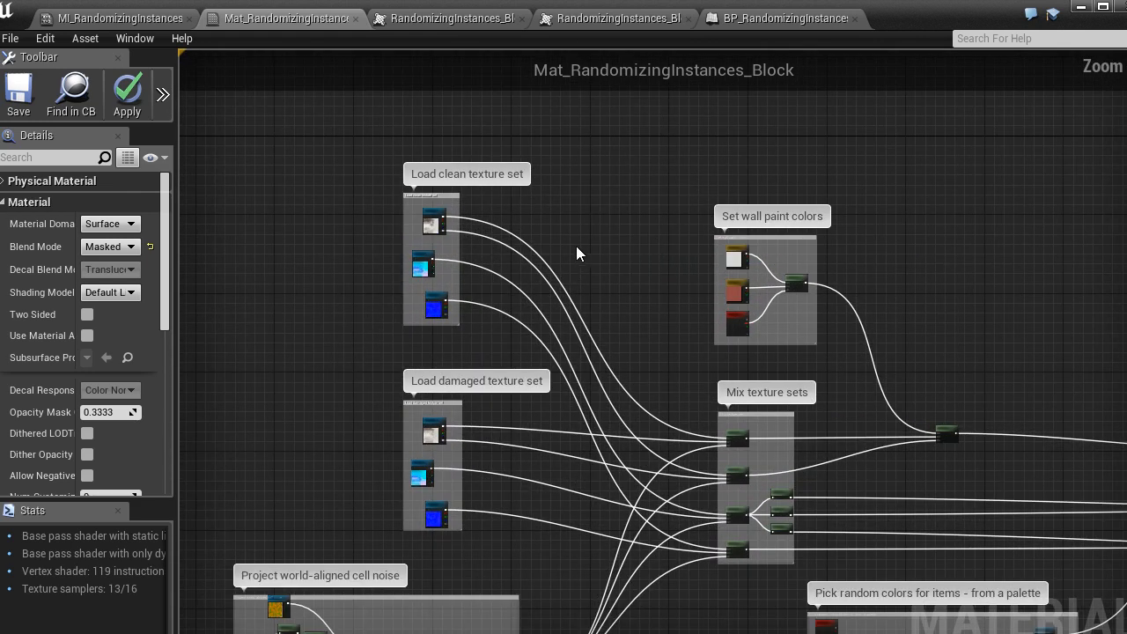
right_click_drag(576, 247, 566, 167)
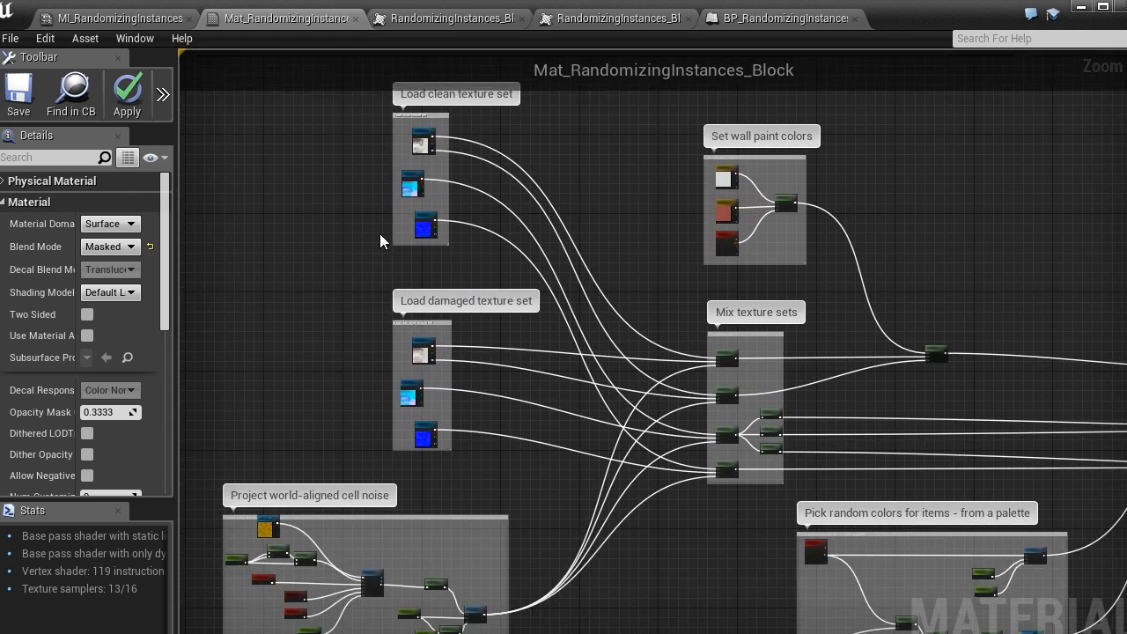
right_click_drag(883, 183, 680, 235)
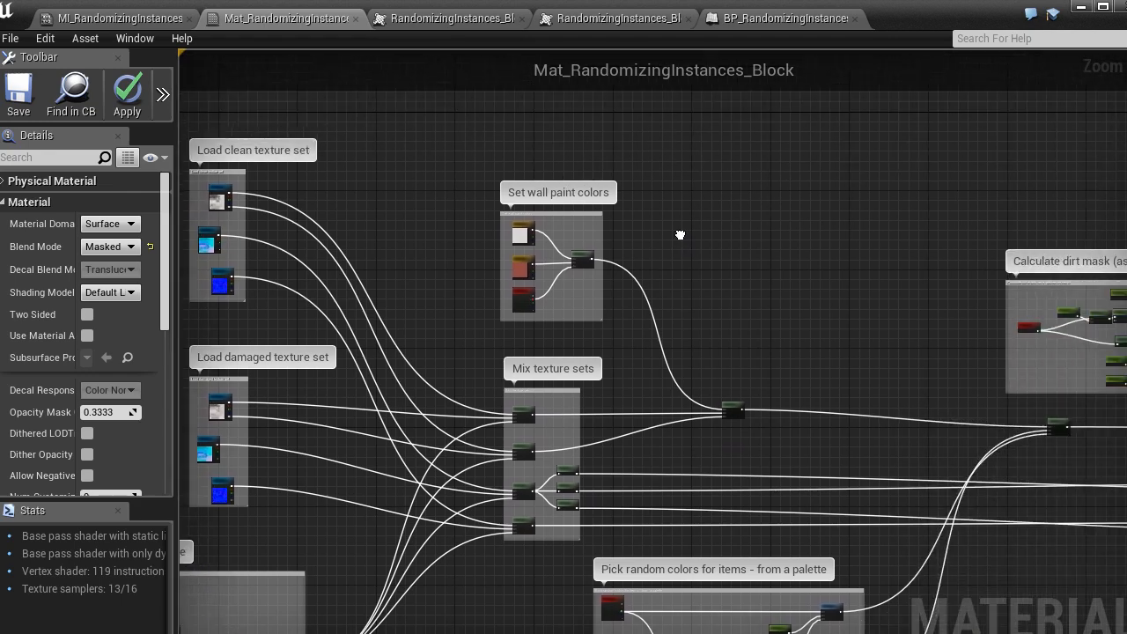
scroll(566, 239, "up", 4)
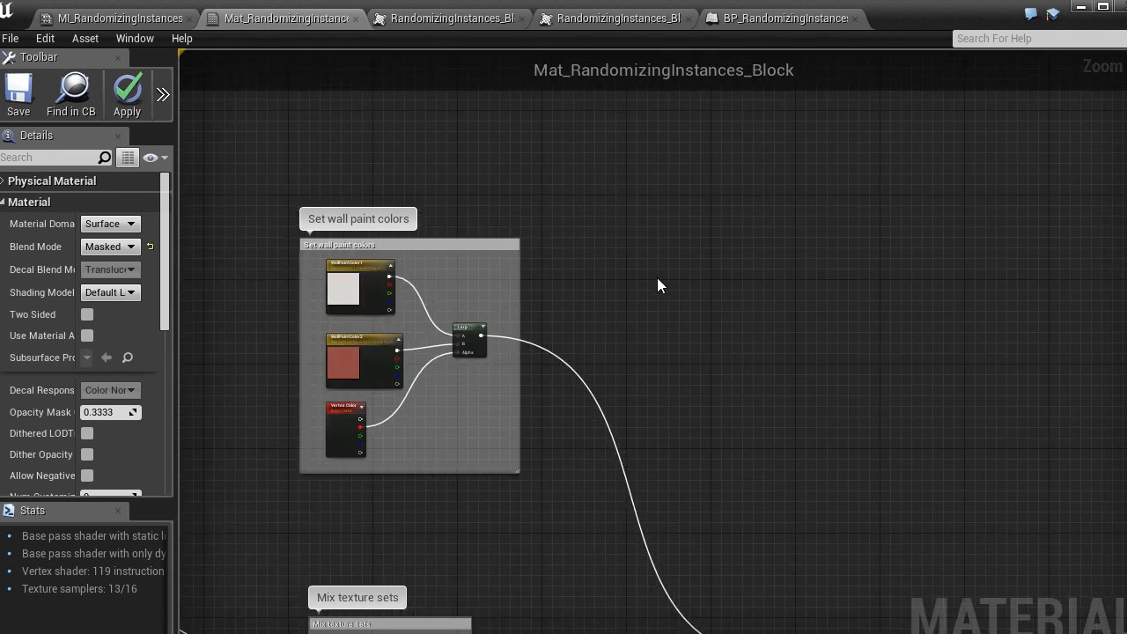
right_click_drag(658, 284, 719, 211)
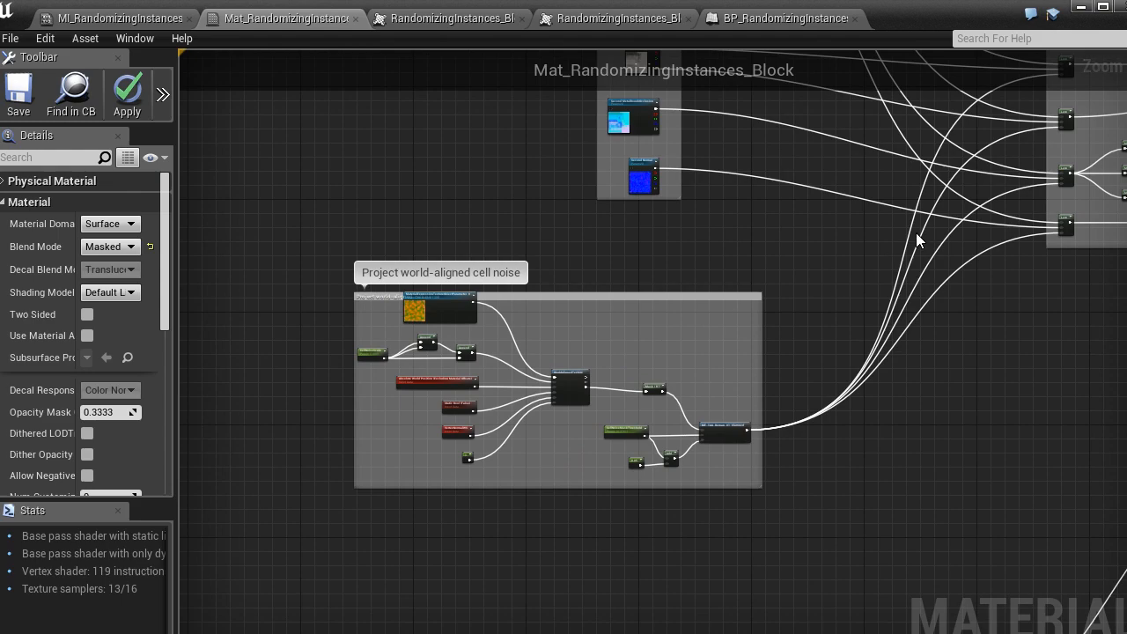
right_click_drag(916, 233, 950, 220)
scroll(741, 294, "up", 2)
scroll(701, 307, "down", 2)
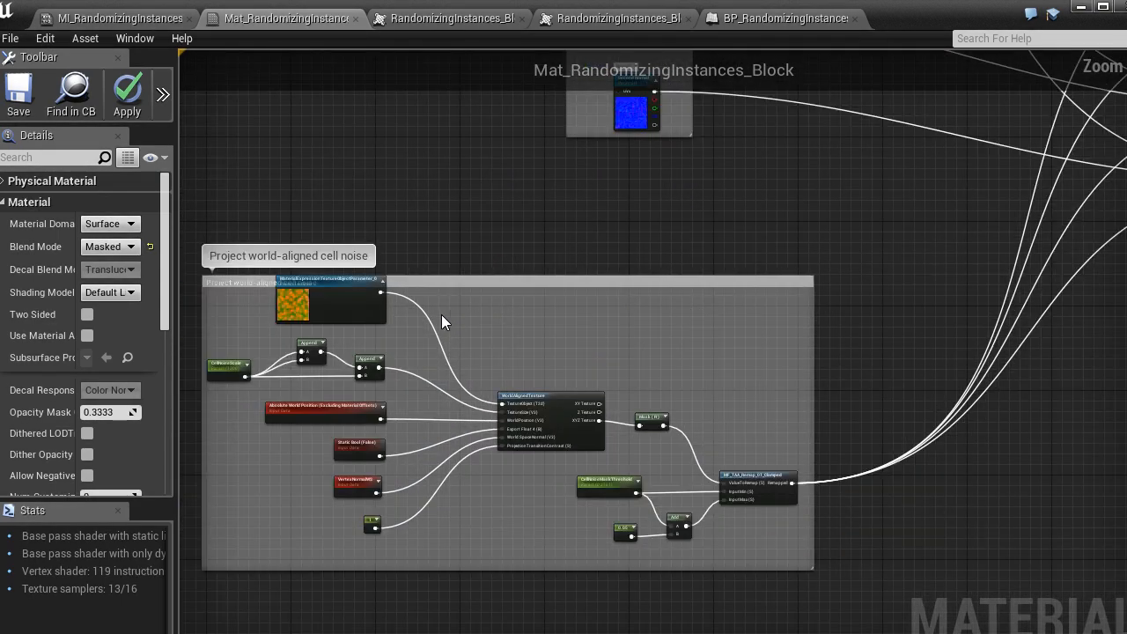
Open the texture used by the cell noise projection and view its red and green channels separately and combined.
left_click(302, 295)
double_click(116, 278)
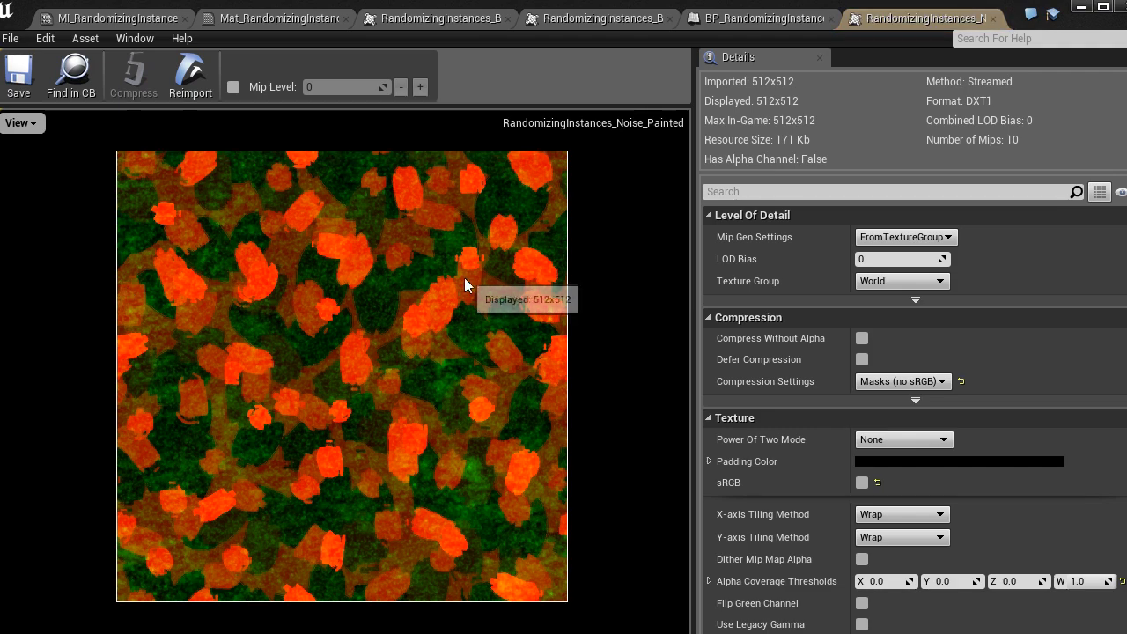
left_click(21, 124)
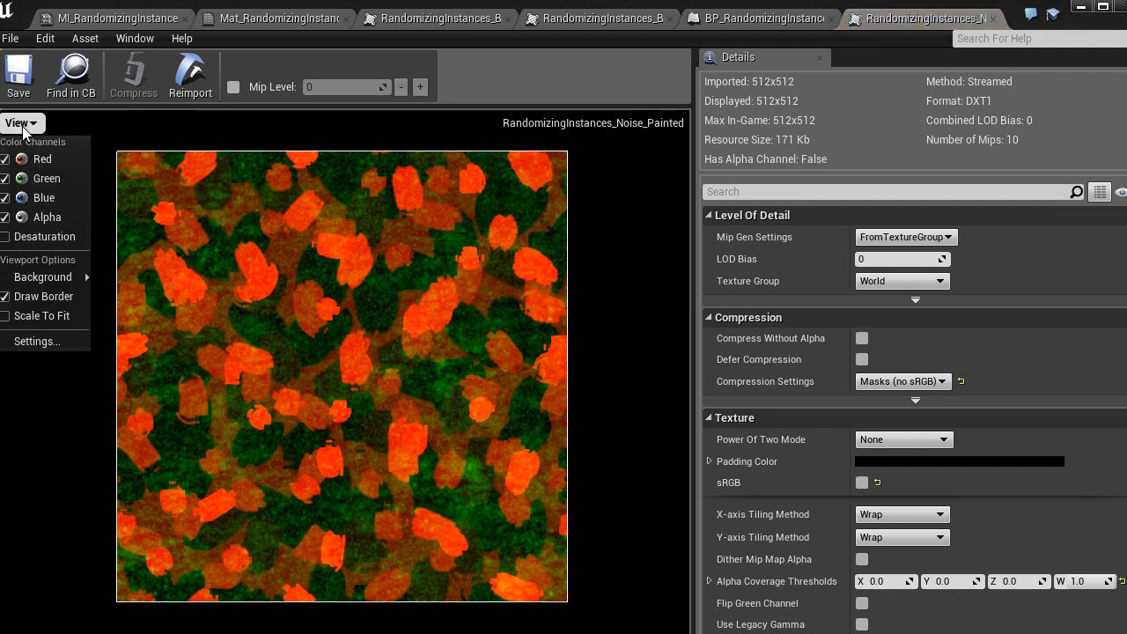
left_click(23, 178)
left_click(23, 197)
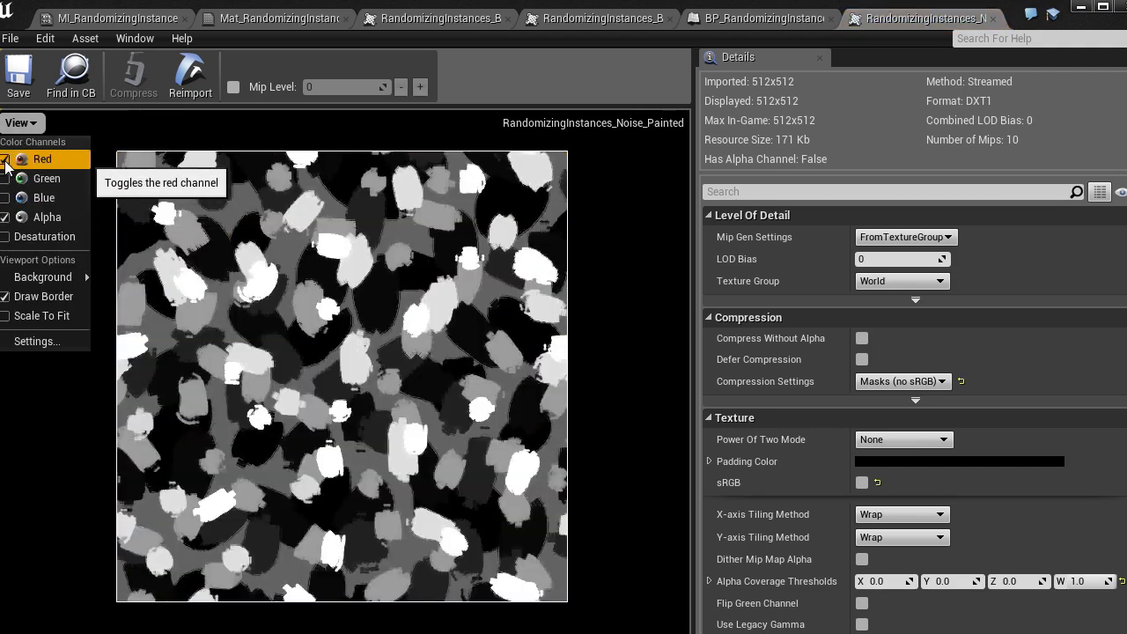
left_click(5, 160)
left_click(4, 179)
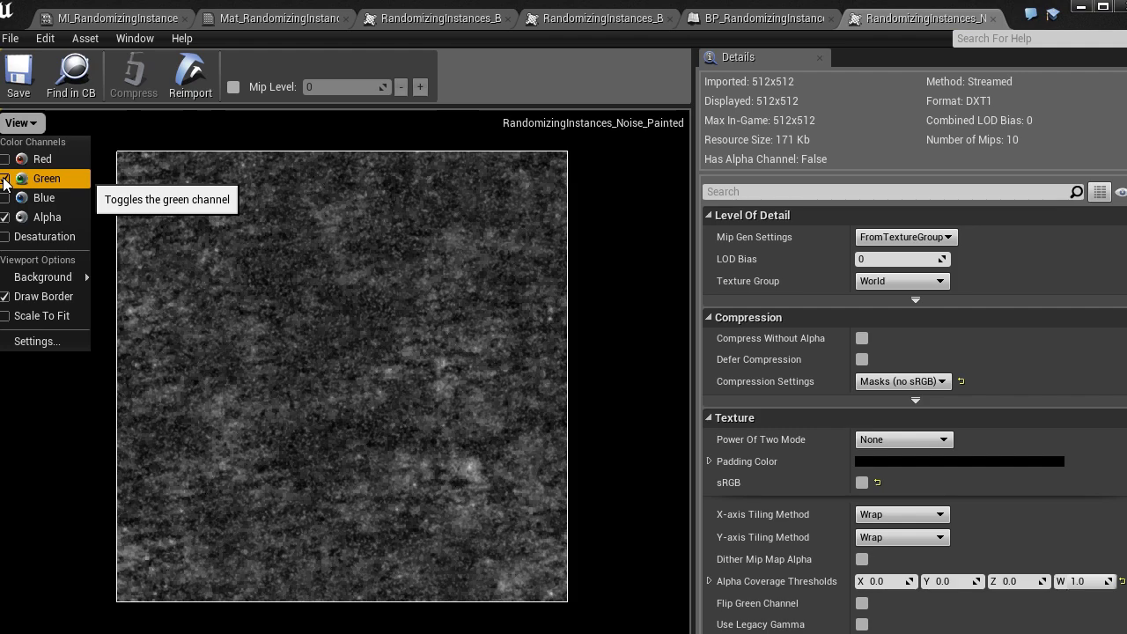
left_click(6, 160)
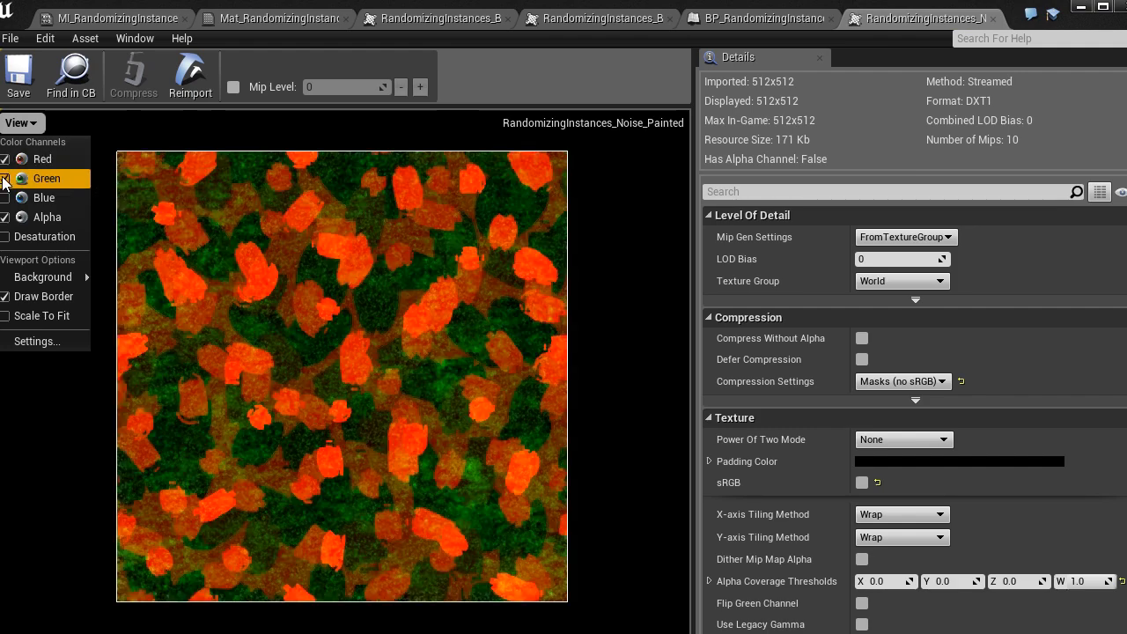
left_click(5, 180)
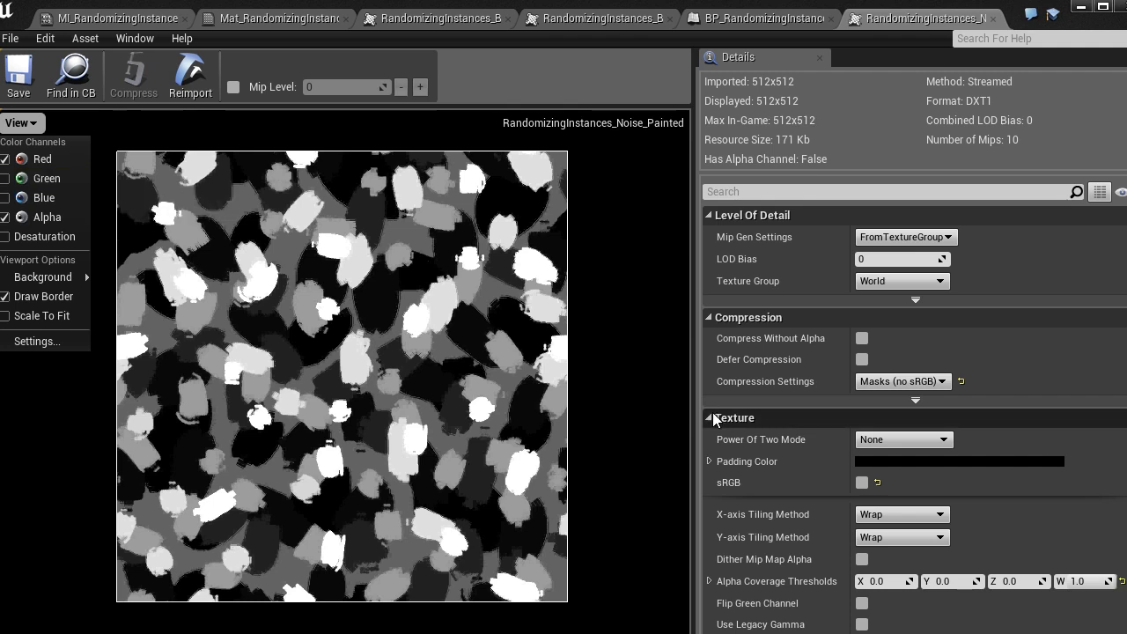
Check the noise texture's compression options and keep Masks (no sRGB).
left_click(907, 381)
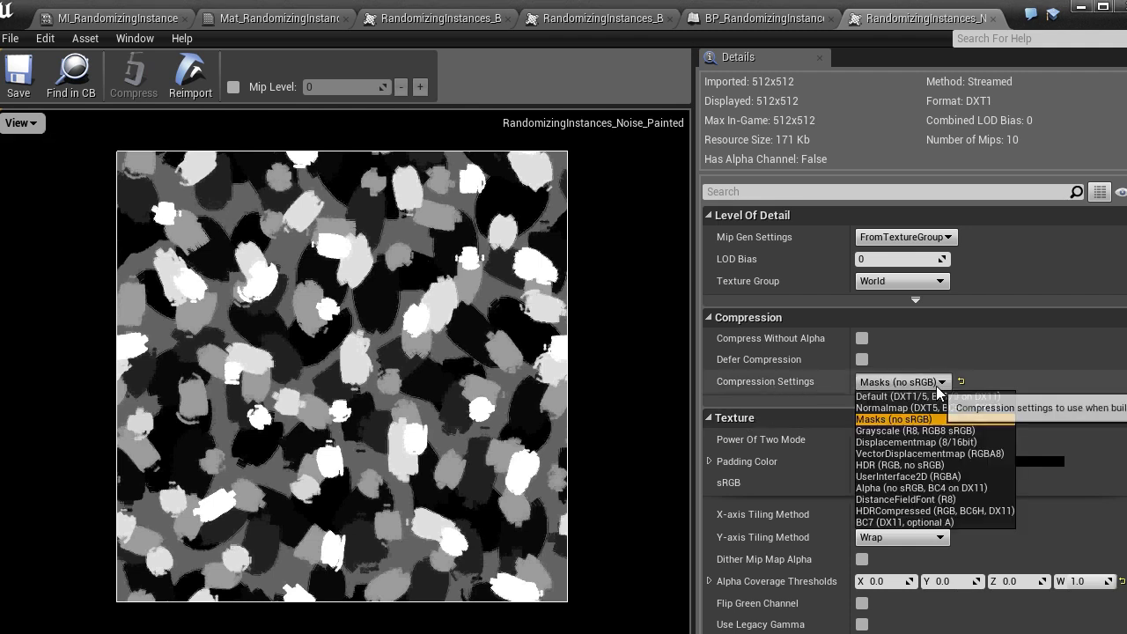
left_click(972, 419)
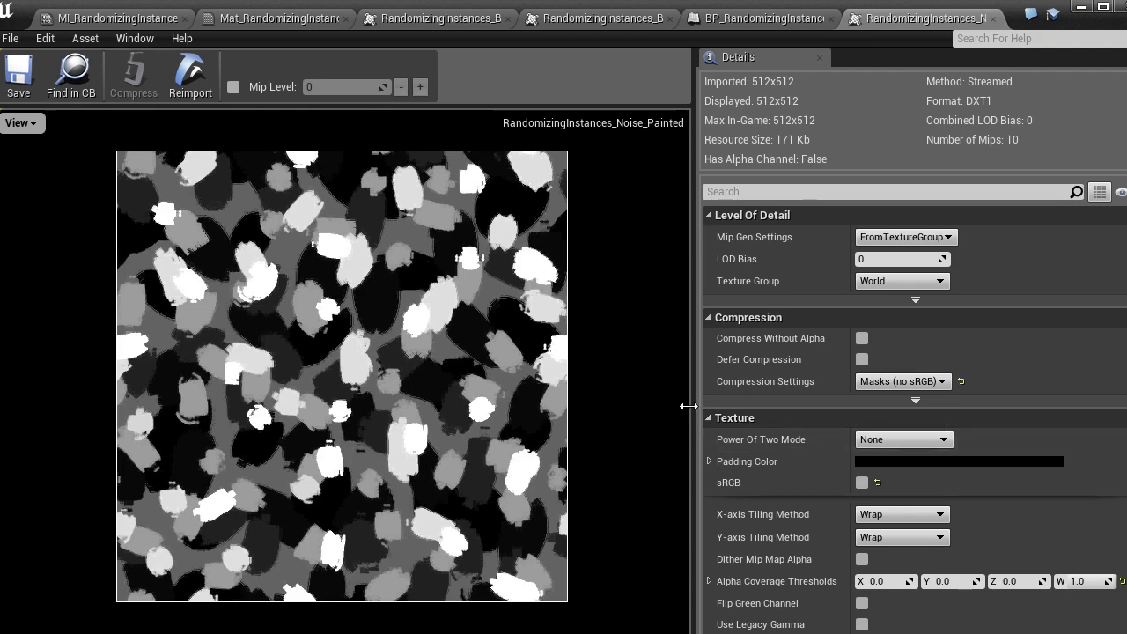
Return to the material graph and open the texture assigned to First MetalRoughOcclusion in the clean texture set.
left_click(277, 18)
scroll(206, 302, "up", 5)
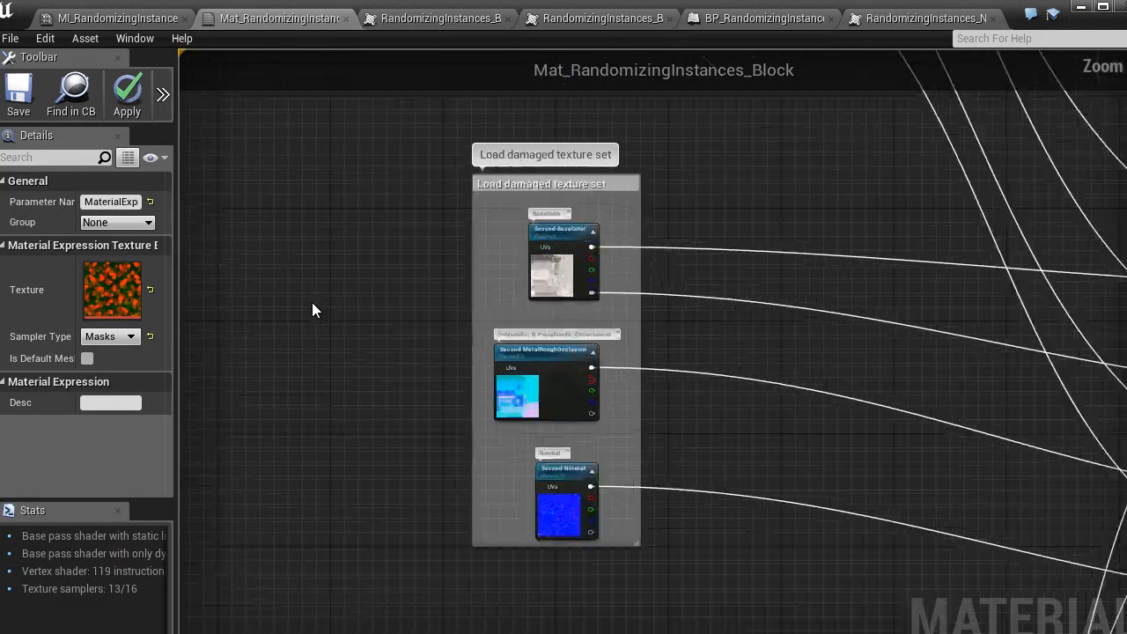
right_click_drag(370, 236, 373, 556)
left_click(447, 352)
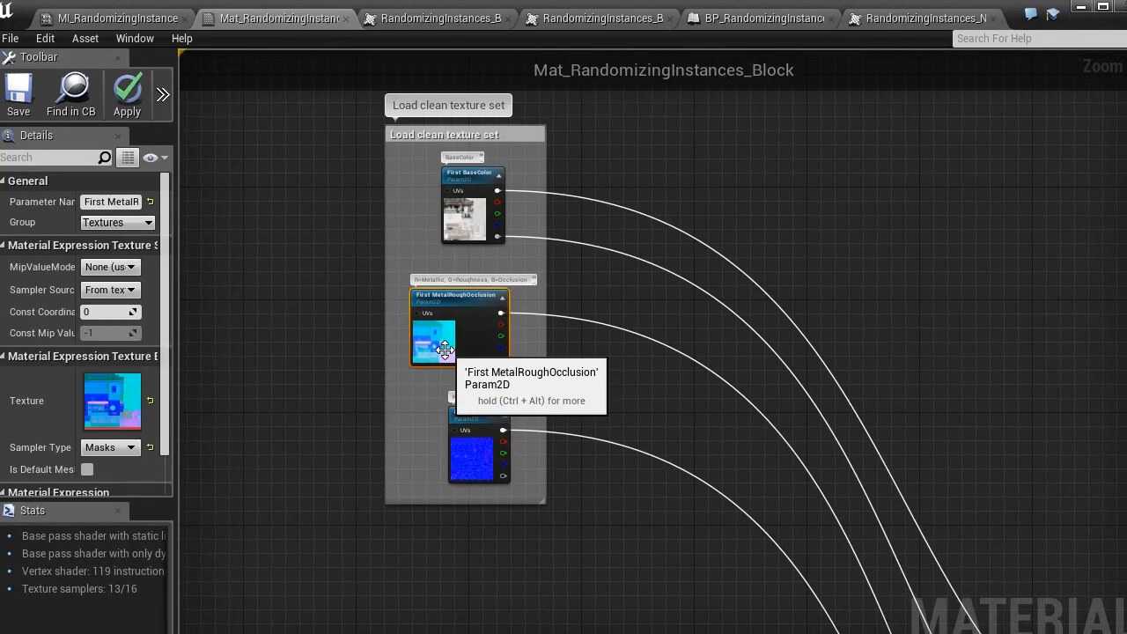
scroll(455, 306, "up", 3)
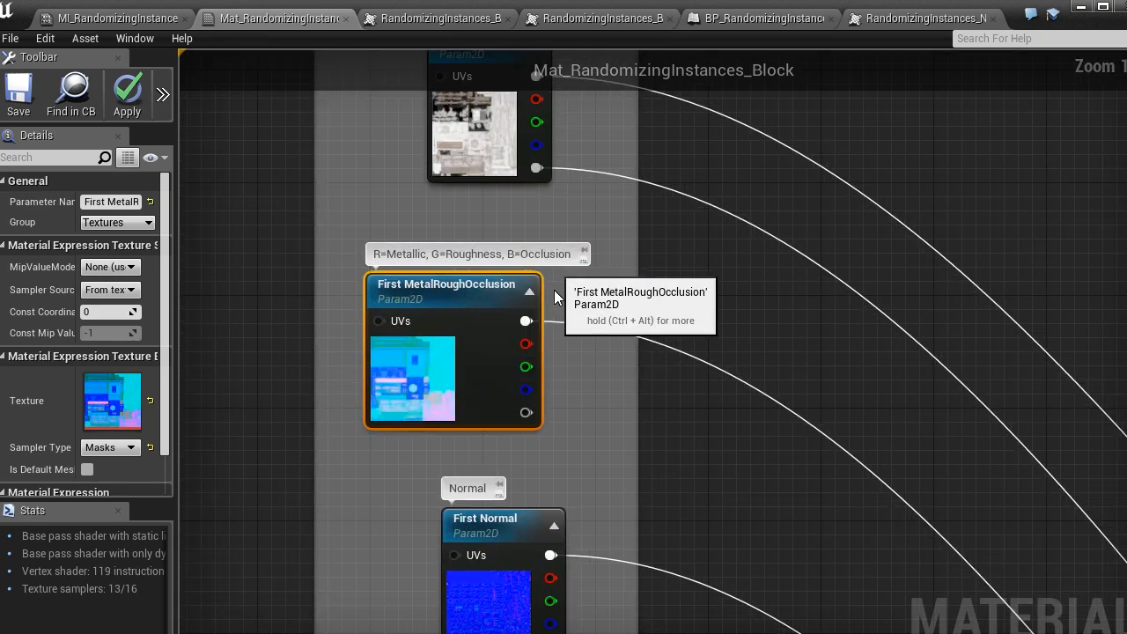
double_click(89, 408)
View the red, green and blue channels of the RandomizingInstances_Block_Clean_MRO texture one at a time.
left_click(19, 122)
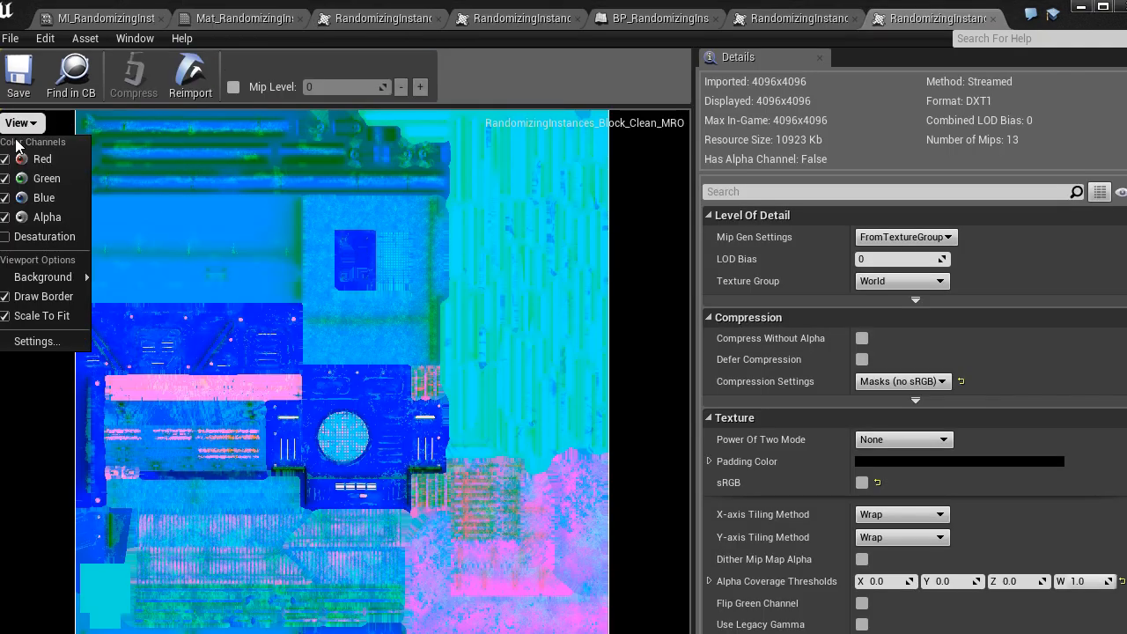
left_click(5, 178)
left_click(5, 198)
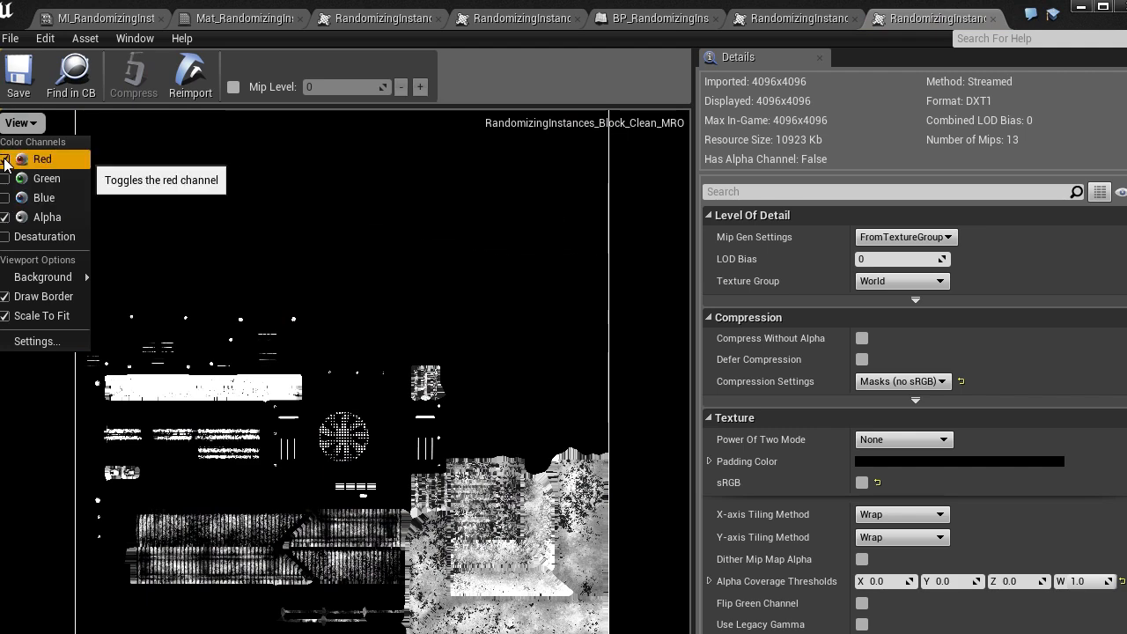
left_click(5, 160)
left_click(5, 179)
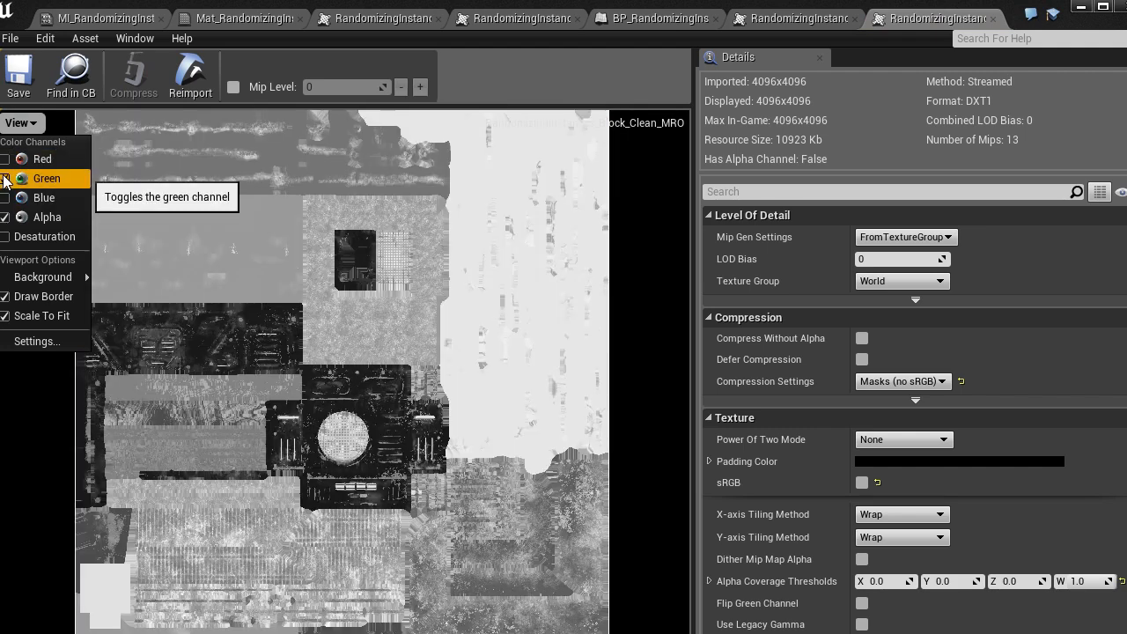
left_click(6, 179)
left_click(6, 198)
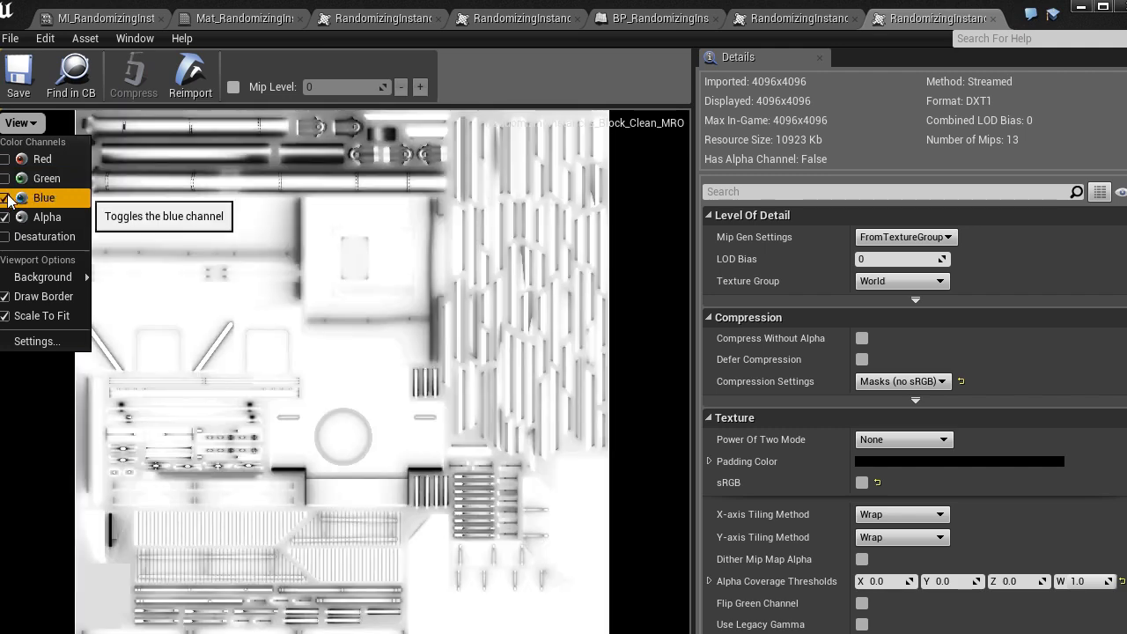
Compare the MRO texture's green, blue and red channels again, finishing with only the green roughness channel and alpha shown.
left_click(6, 198)
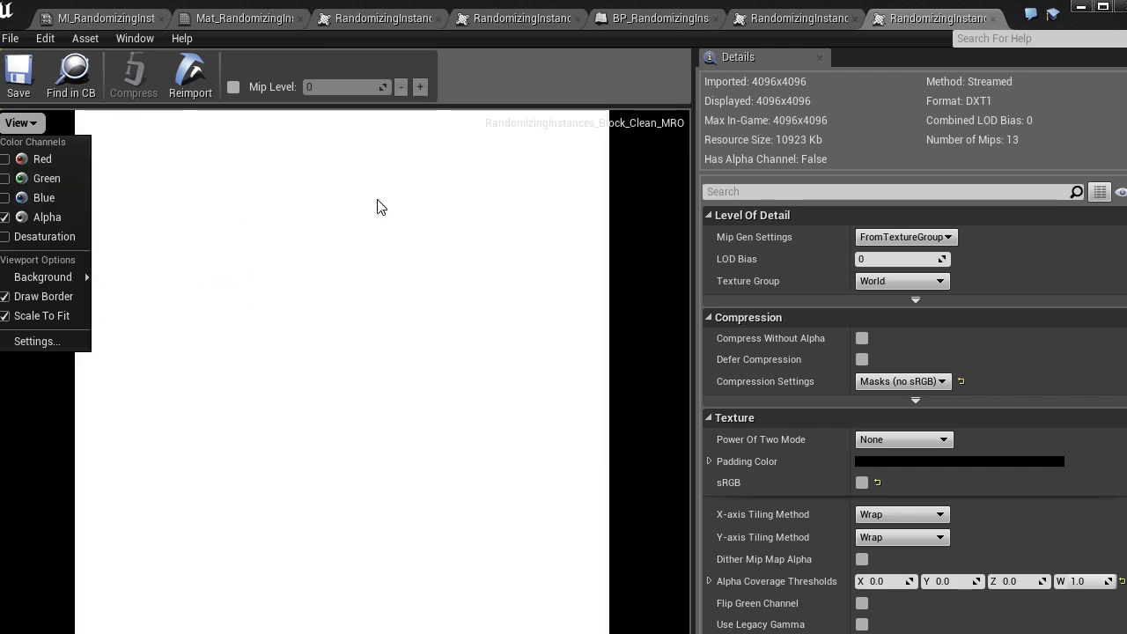
left_click(5, 179)
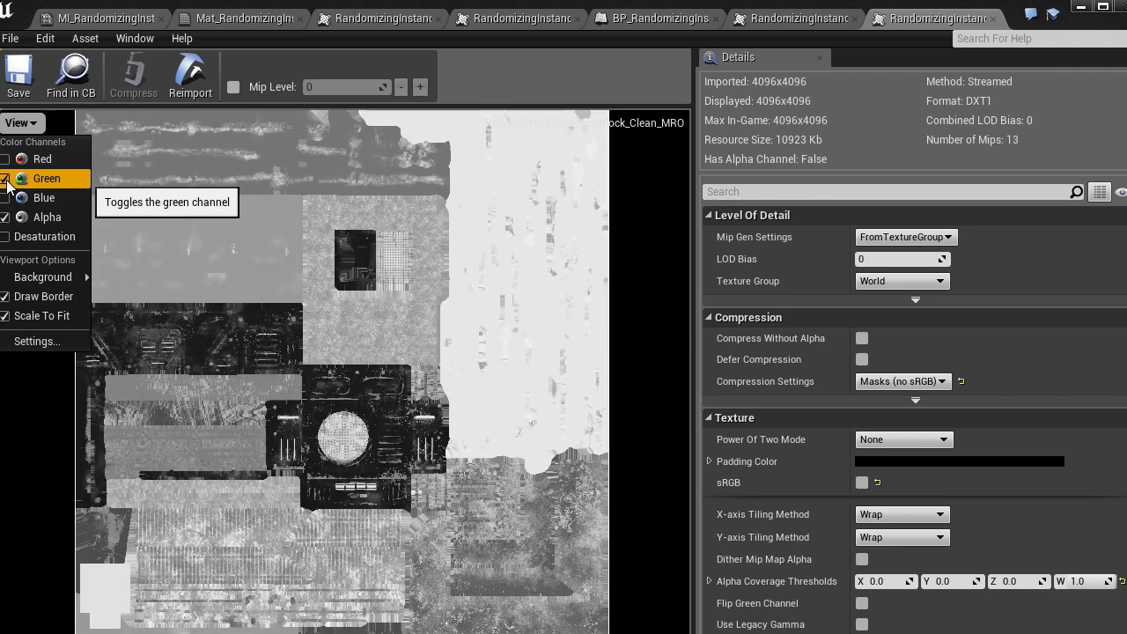
left_click(5, 179)
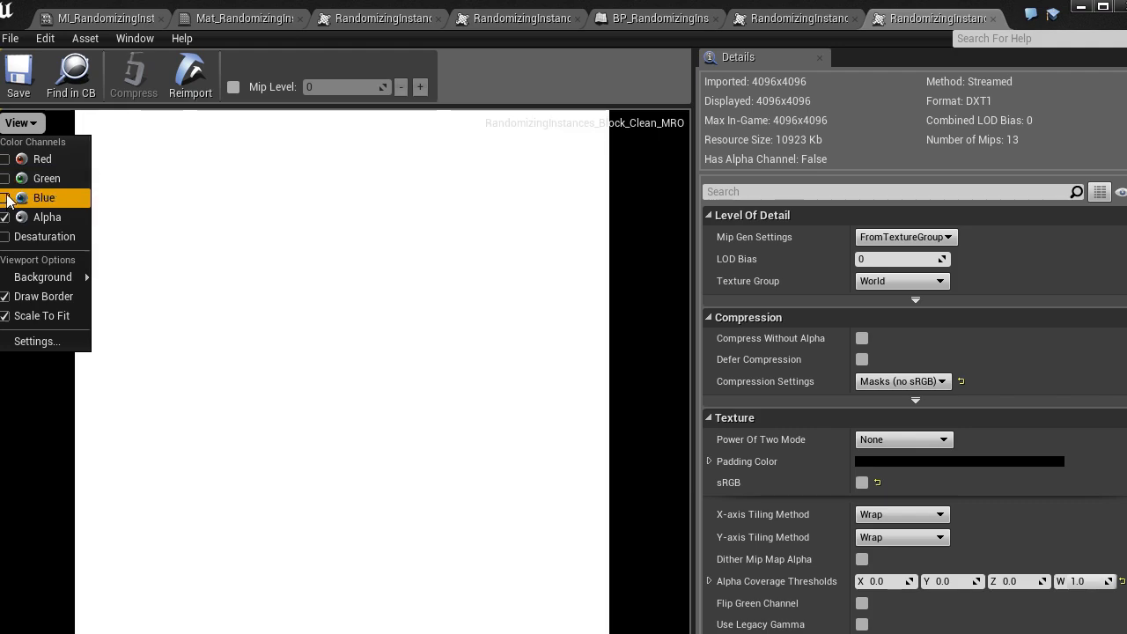
left_click(5, 198)
left_click(5, 198)
left_click(5, 159)
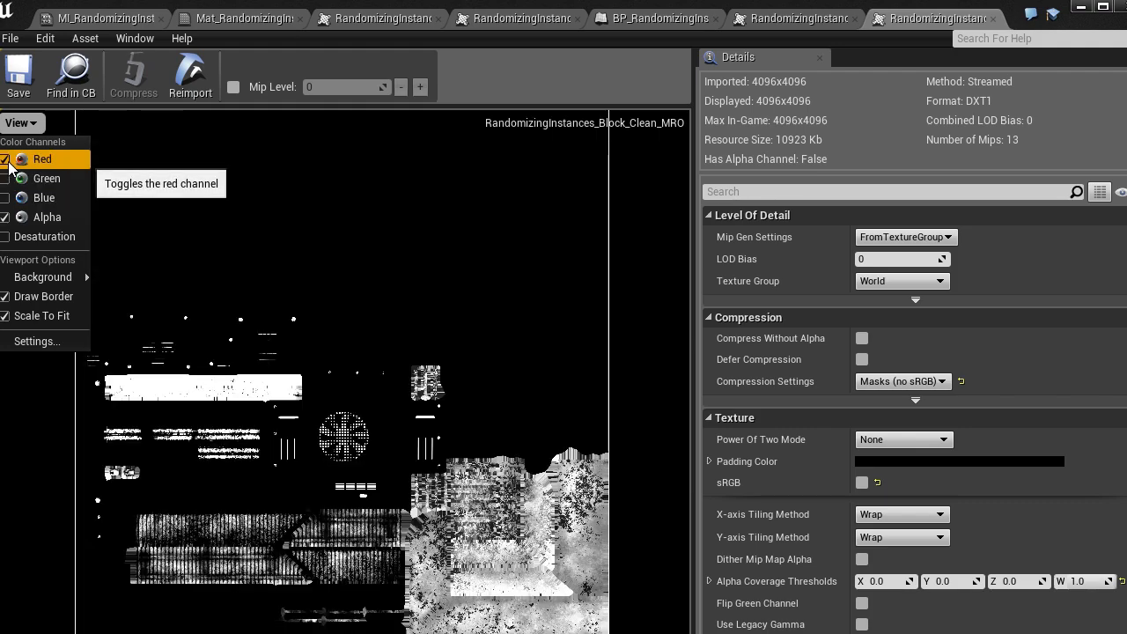
left_click(5, 160)
left_click(5, 178)
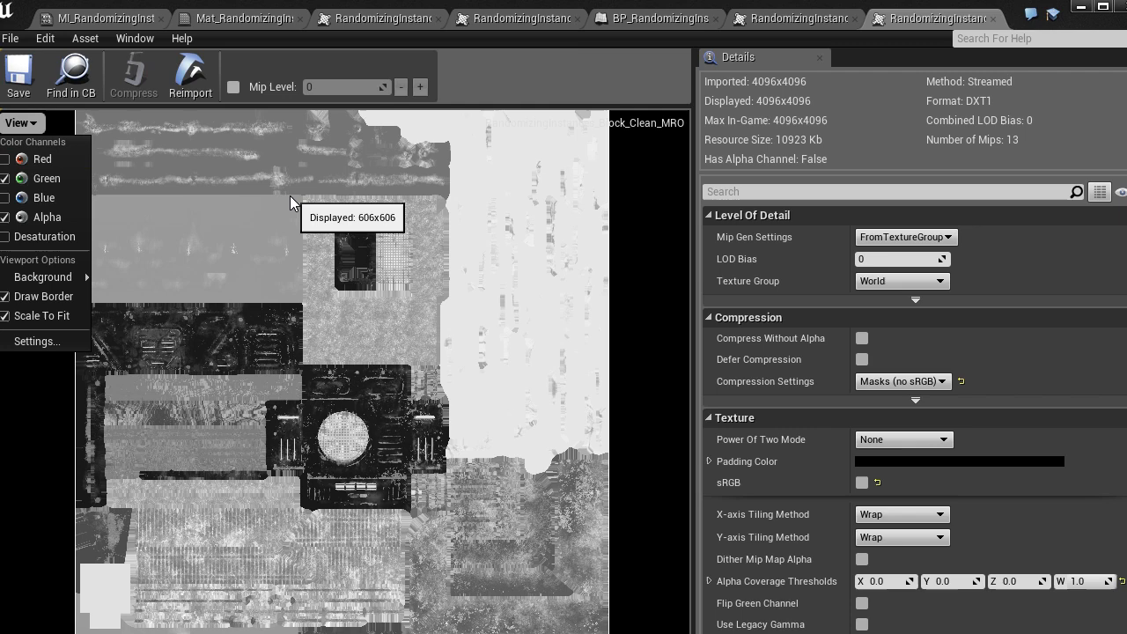
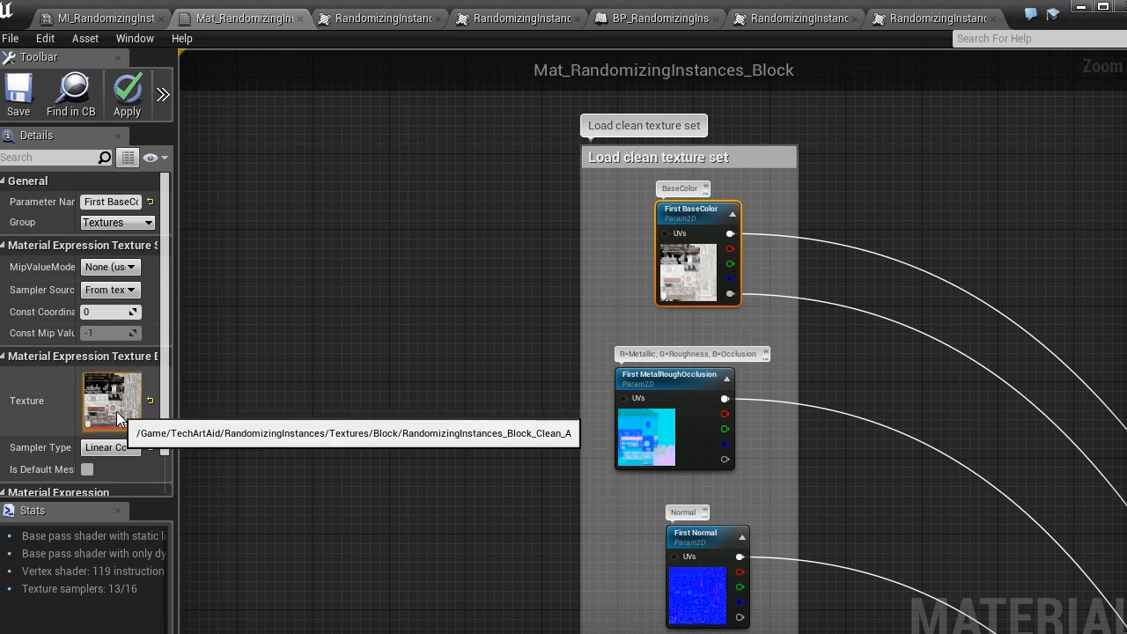
Open the First BaseColor texture, view it without its blue and green channels, restore them, and inspect the damaged base color texture.
right_click_drag(476, 232, 270, 249)
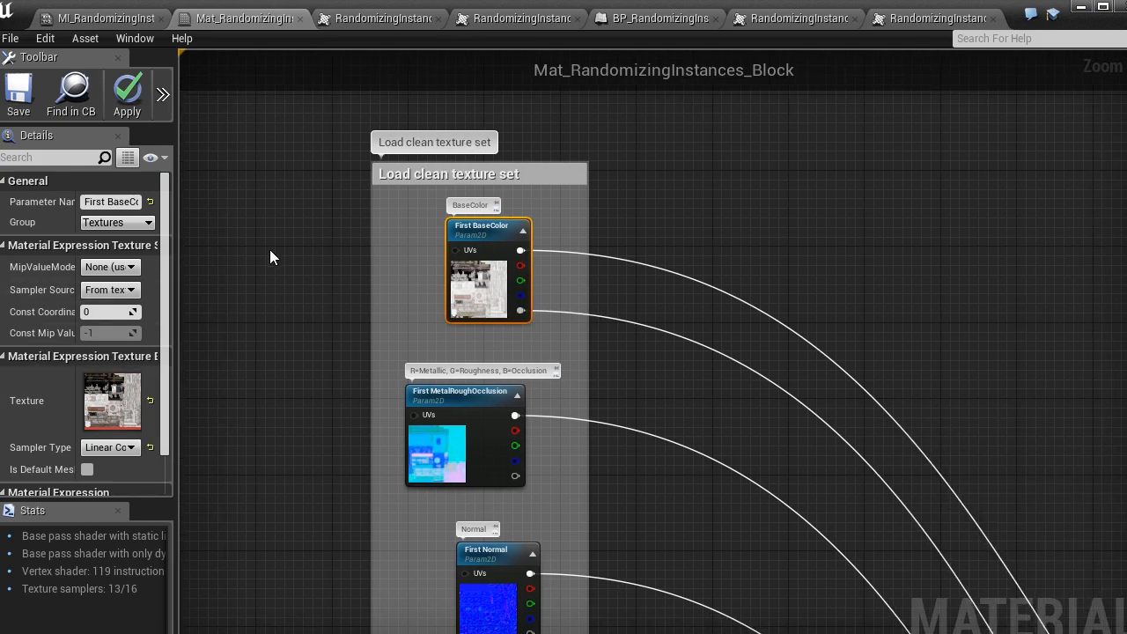
double_click(501, 287)
left_click(20, 122)
left_click(5, 197)
left_click(4, 178)
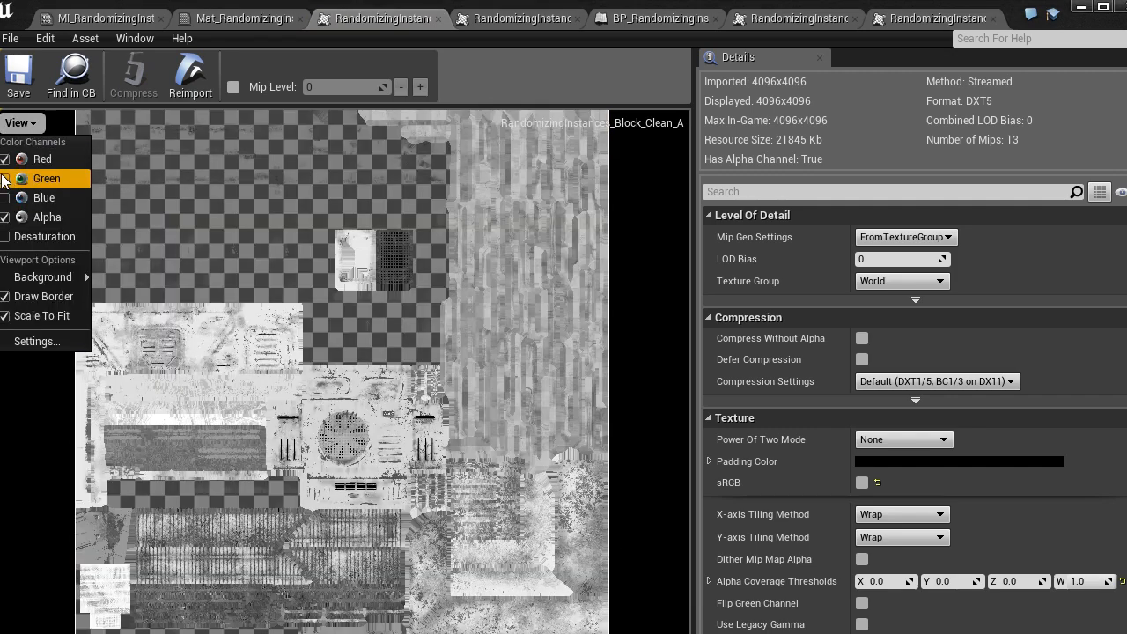
left_click(5, 179)
left_click(4, 197)
left_click(666, 230)
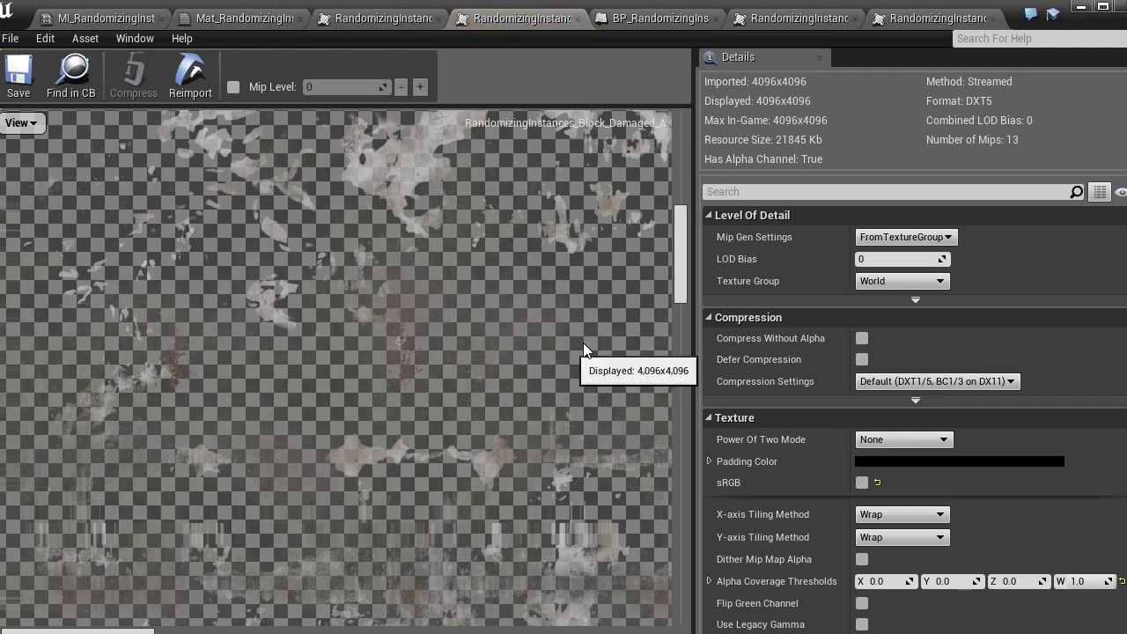
left_click_drag(680, 285, 681, 284)
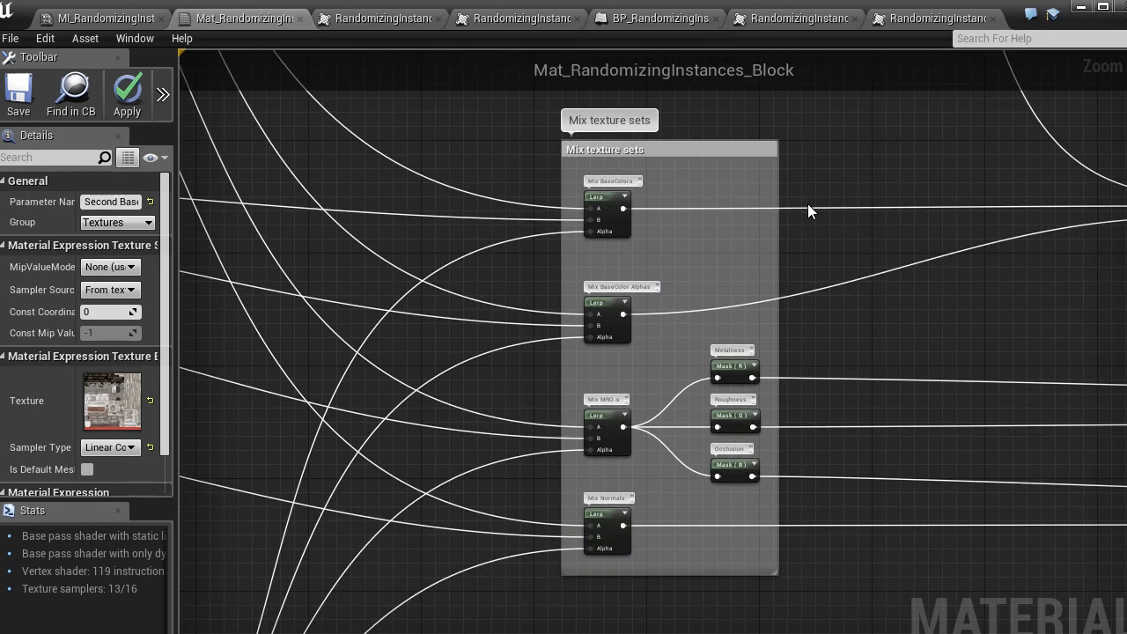
Select the Mix BaseColors Lerp, place a new Lerp node beside it, and delete the new node.
left_click(610, 196)
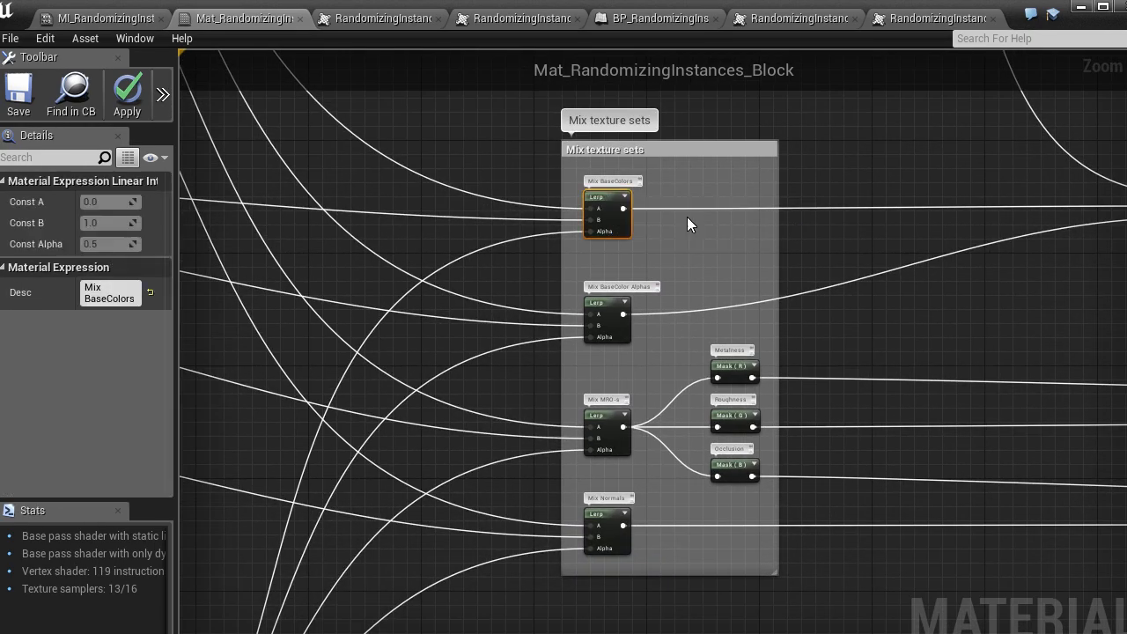
scroll(673, 222, "up", 2)
right_click_drag(648, 226, 693, 273)
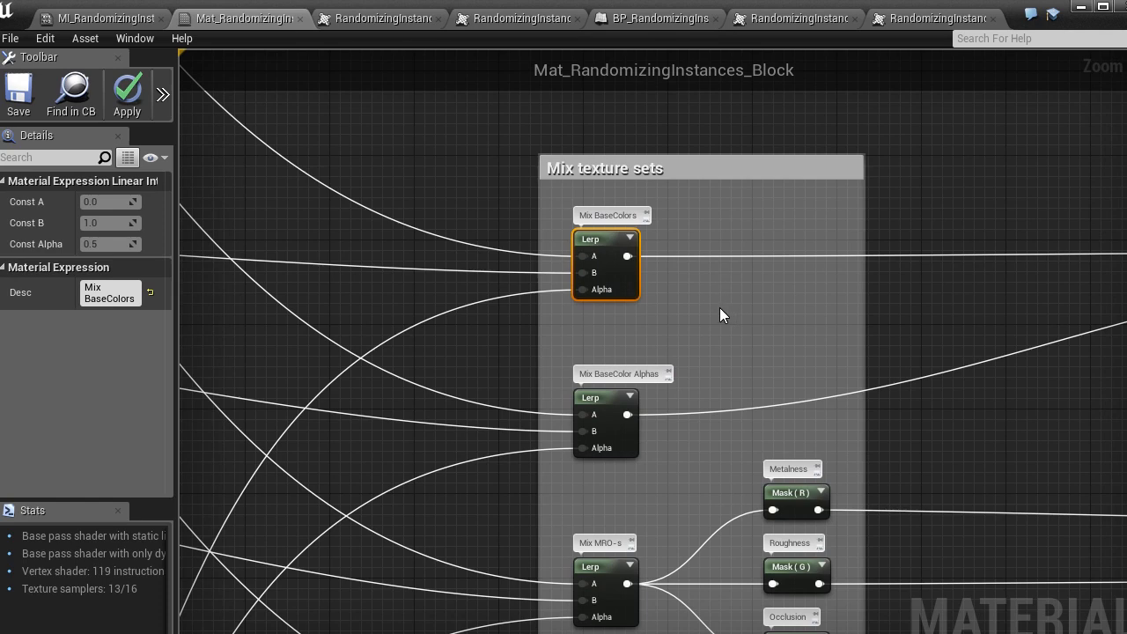
left_click(719, 307)
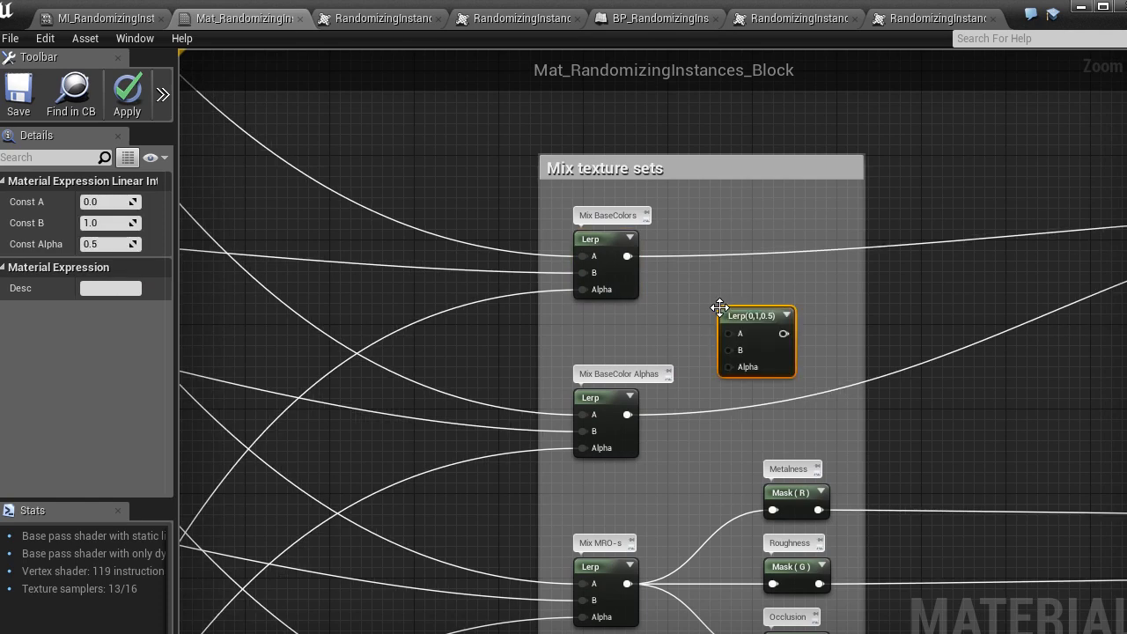
key("Delete")
Search the node list for "lerp", add a LinearInterpolate node inside the Mix texture sets group, and delete it.
right_click(693, 296)
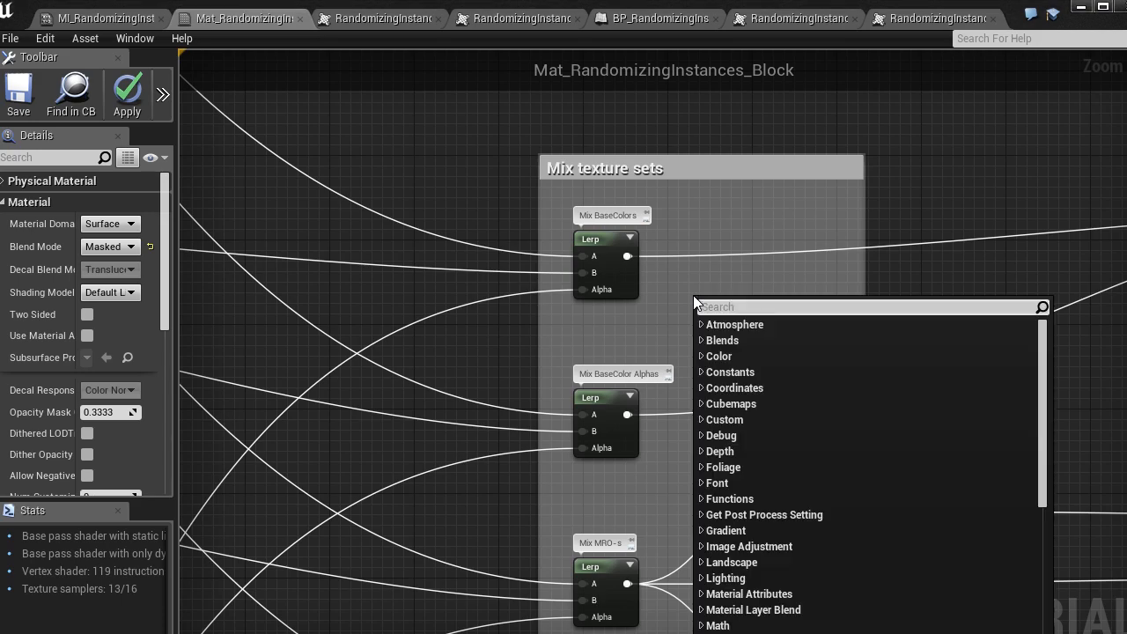
type("lerp")
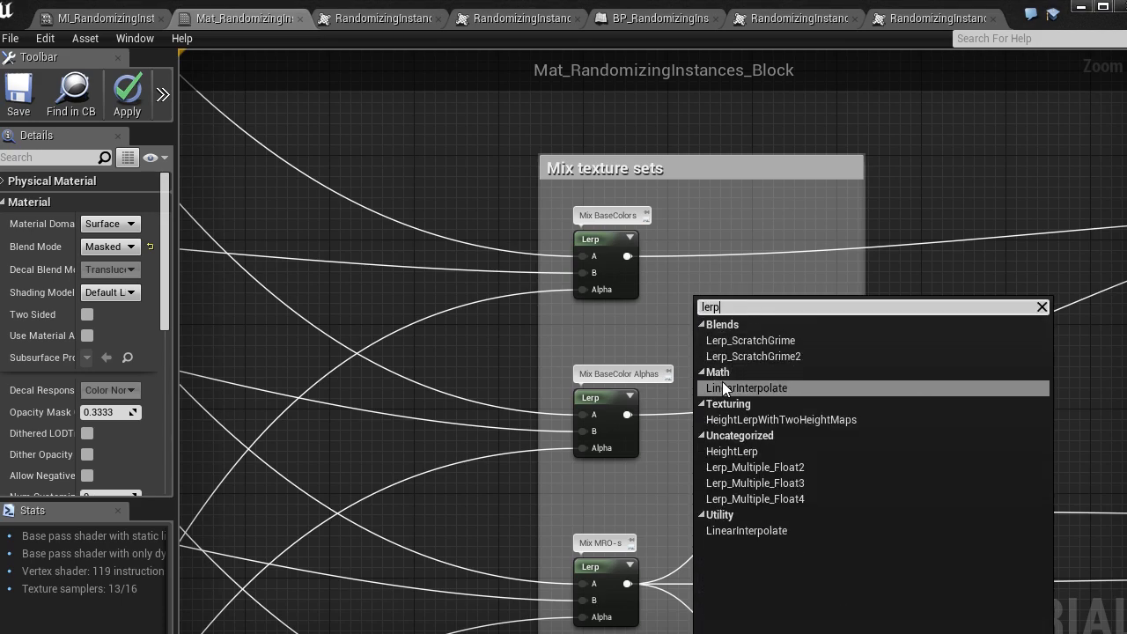
left_click(780, 386)
left_click_drag(724, 305, 747, 318)
key("Delete")
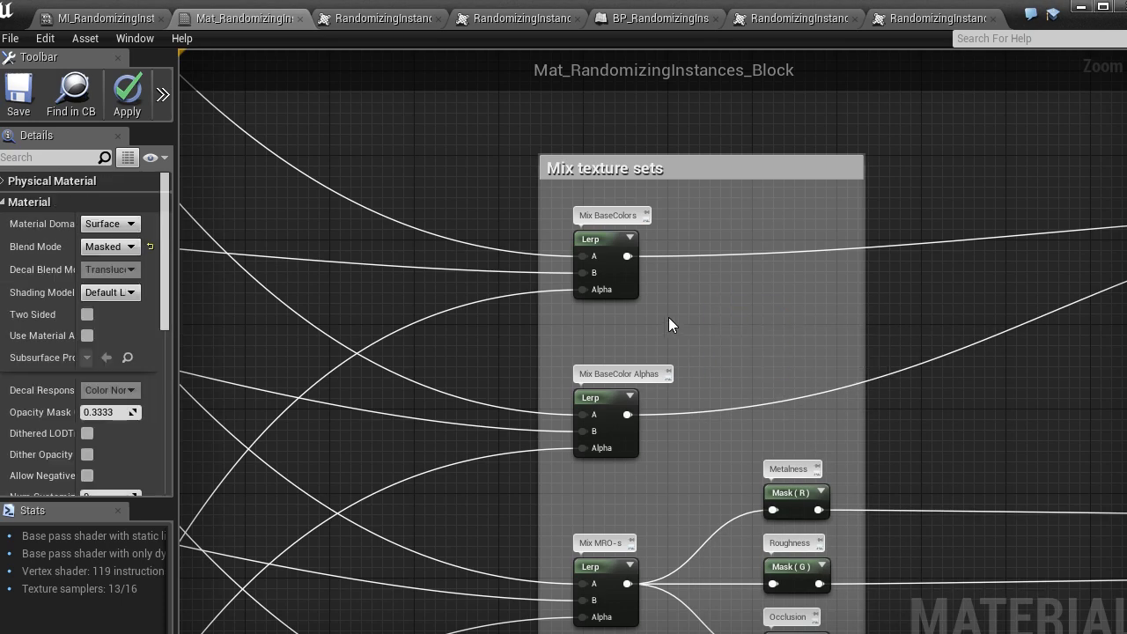
Trace the Mix texture sets connections back to the color and alpha outputs of First BaseColor in the clean texture set.
right_click_drag(675, 331, 669, 289)
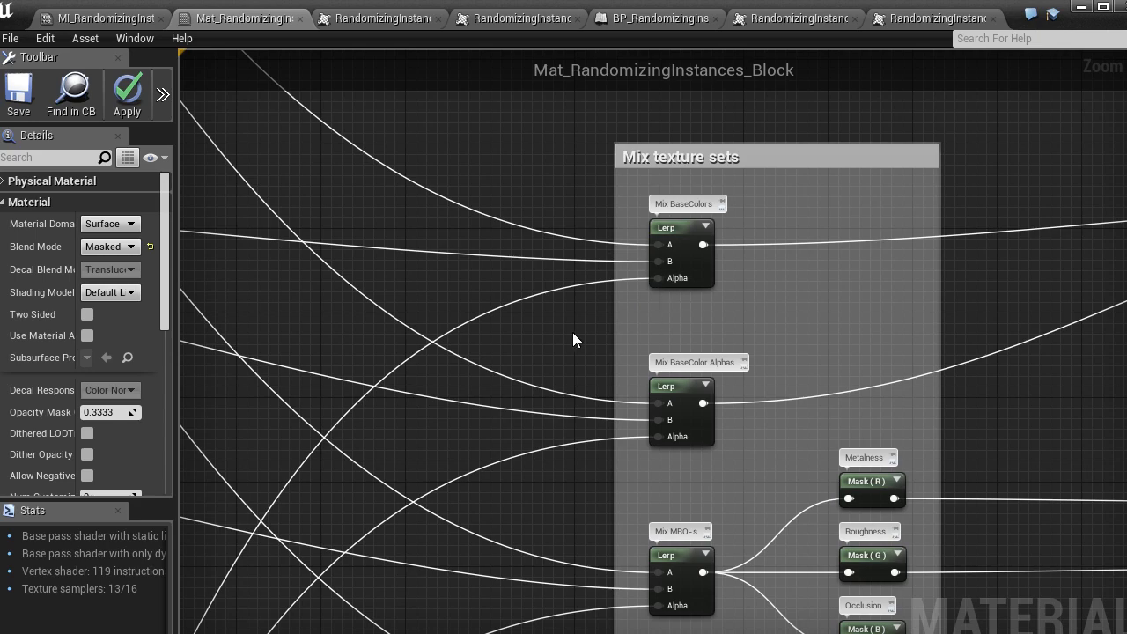
scroll(572, 332, "down", 1)
right_click_drag(558, 343, 687, 357)
right_click_drag(534, 291, 666, 423)
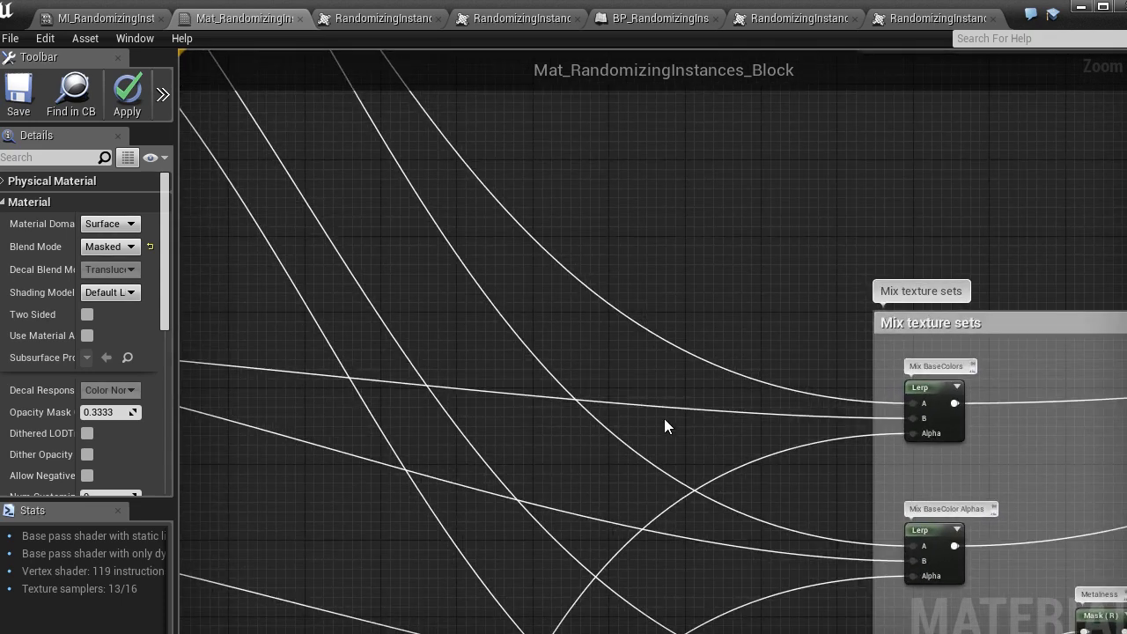
scroll(607, 365, "down", 3)
right_click_drag(594, 367, 758, 481)
right_click_drag(432, 210, 592, 408)
scroll(408, 199, "up", 4)
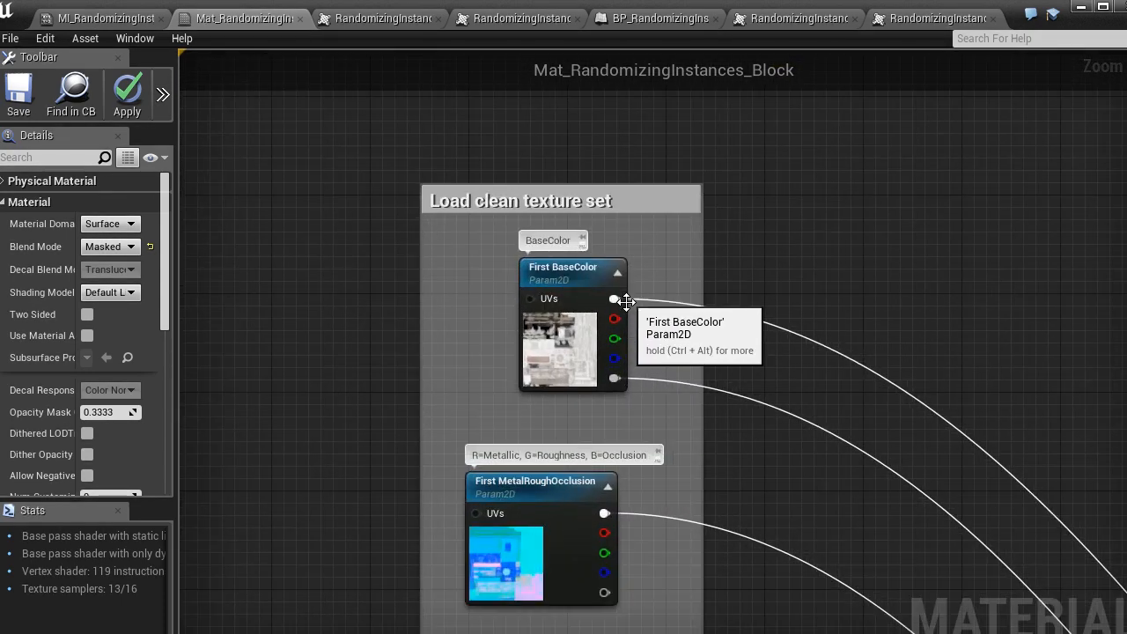
right_click_drag(776, 300, 661, 234)
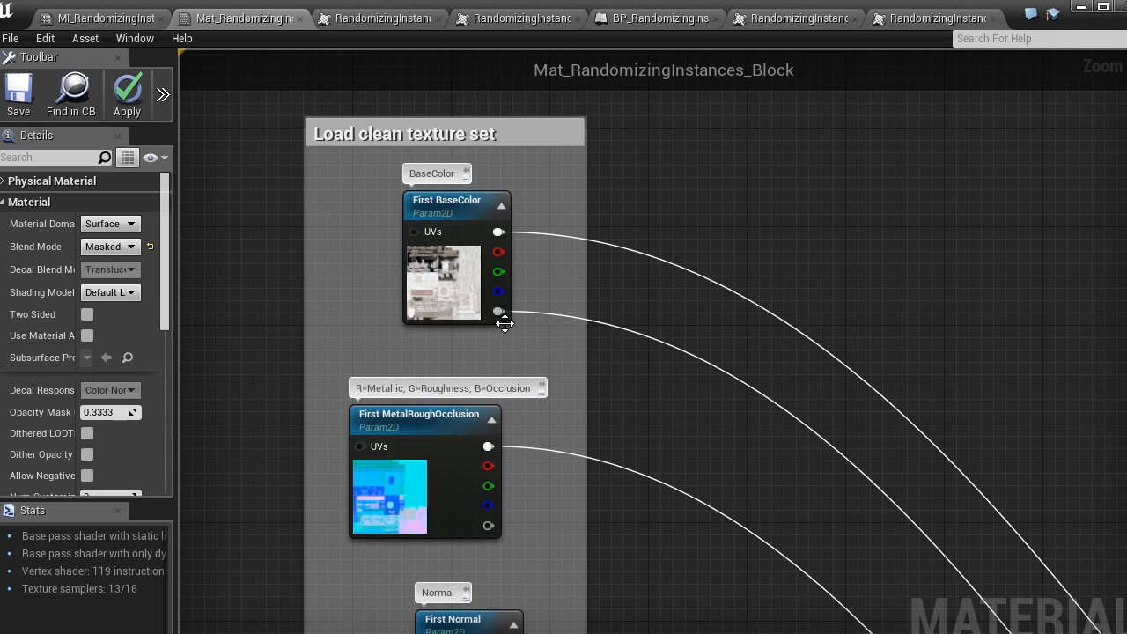
right_click_drag(538, 348, 468, 304)
scroll(539, 268, "up", 1)
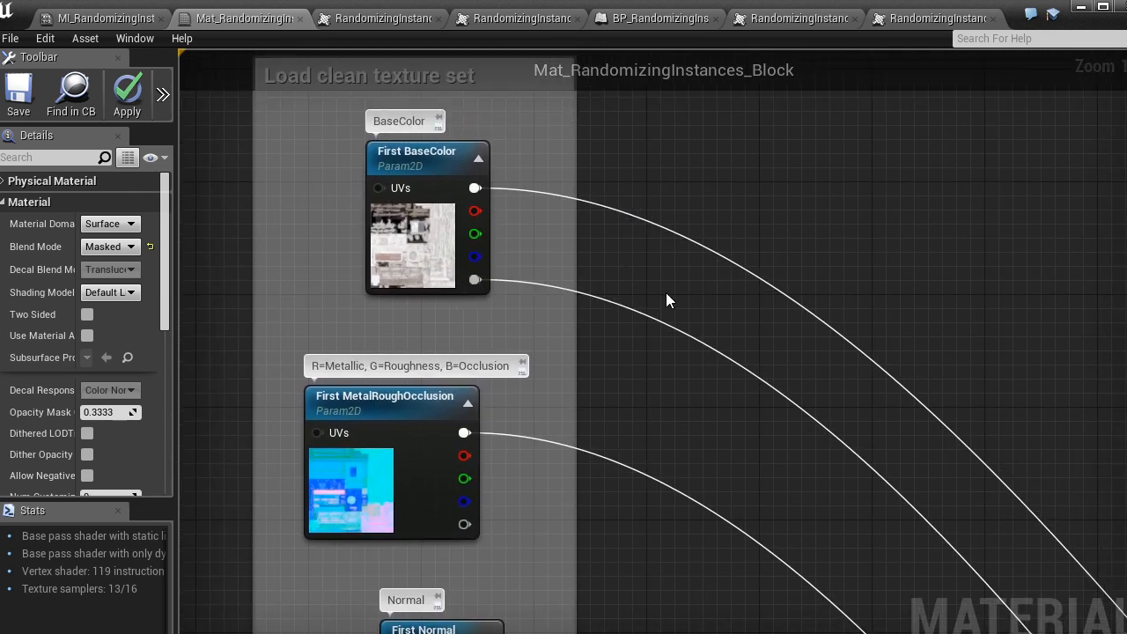
Follow the clean texture connections to the Mix texture sets group and examine the A, B and Alpha inputs of its Lerp nodes.
right_click_drag(665, 300, 511, 297)
scroll(511, 296, "down", 1)
scroll(695, 335, "down", 2)
scroll(745, 339, "up", 3)
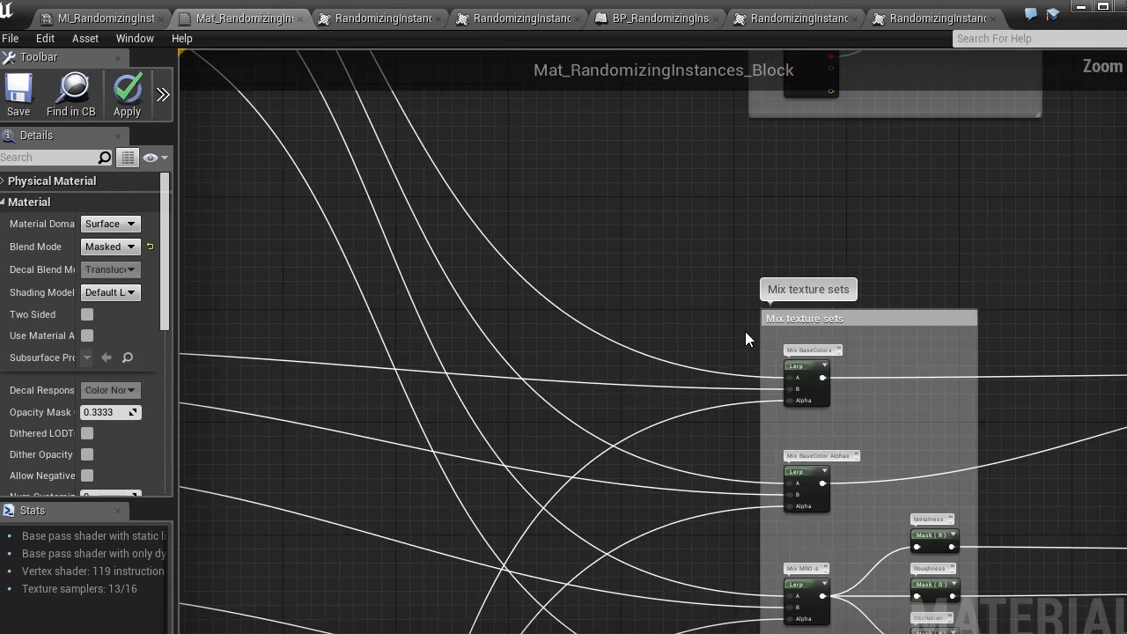
scroll(745, 338, "up", 1)
right_click_drag(900, 373, 733, 298)
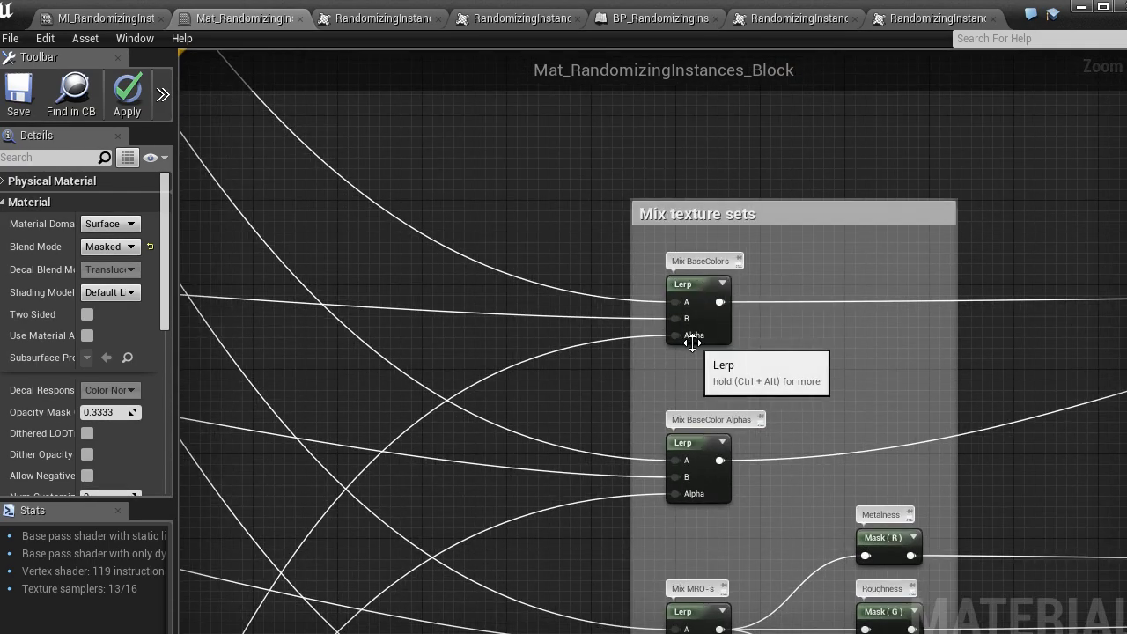
right_click_drag(688, 341, 685, 274)
scroll(684, 322, "up", 2)
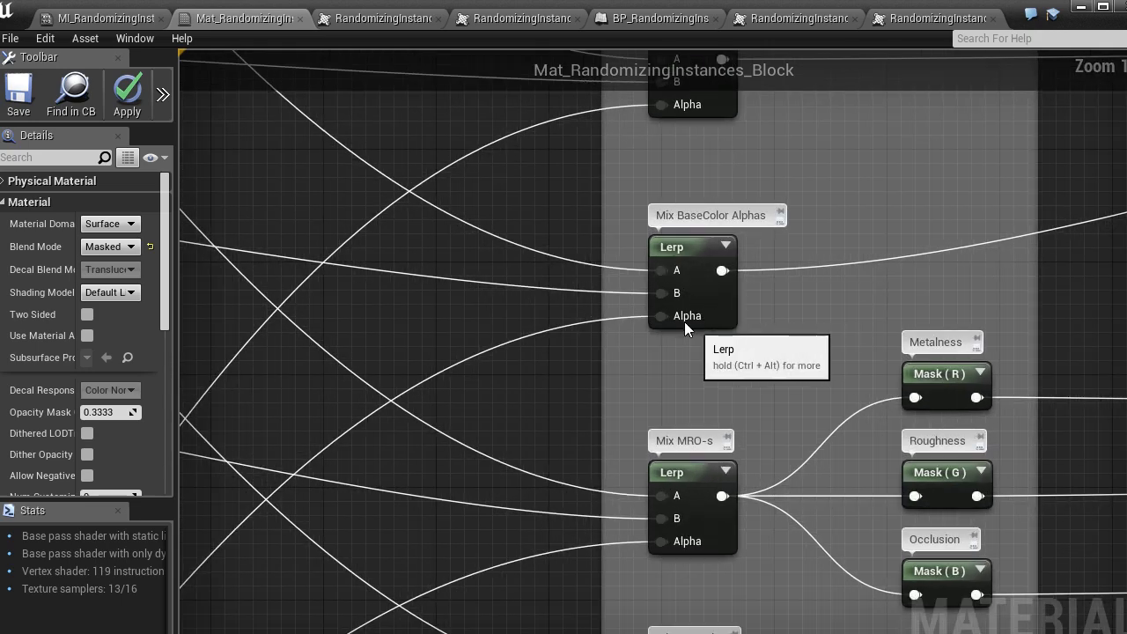
scroll(832, 287, "down", 3)
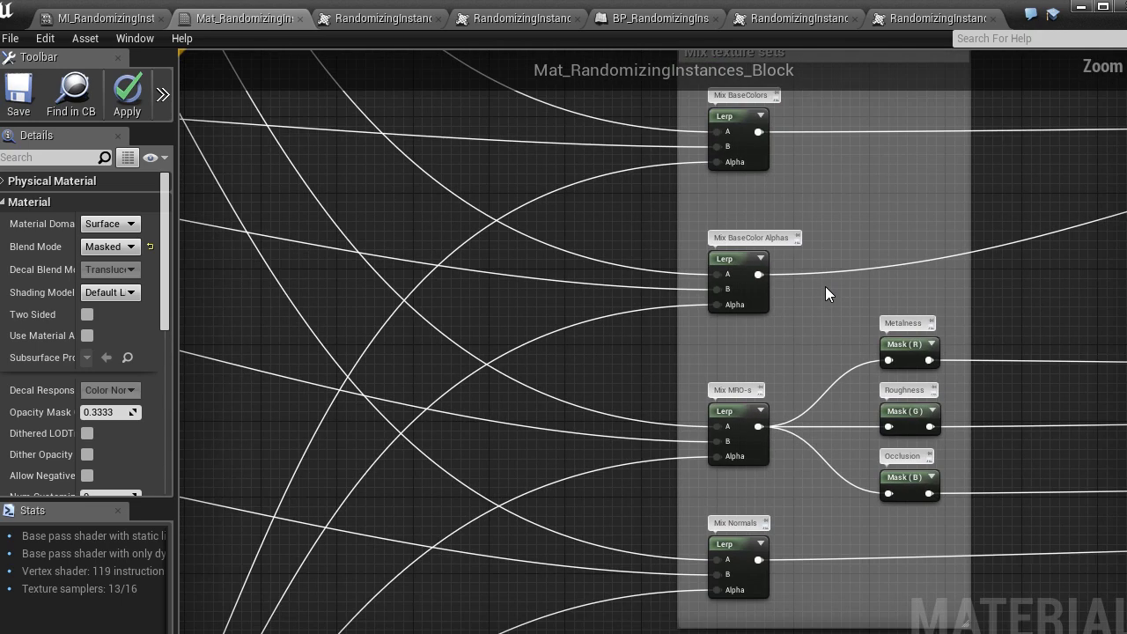
Examine the Lerp after the Mix texture sets group and the wall paint color and Vertex Color nodes that feed it.
scroll(824, 286, "down", 4)
right_click_drag(920, 249, 690, 302)
scroll(684, 299, "up", 4)
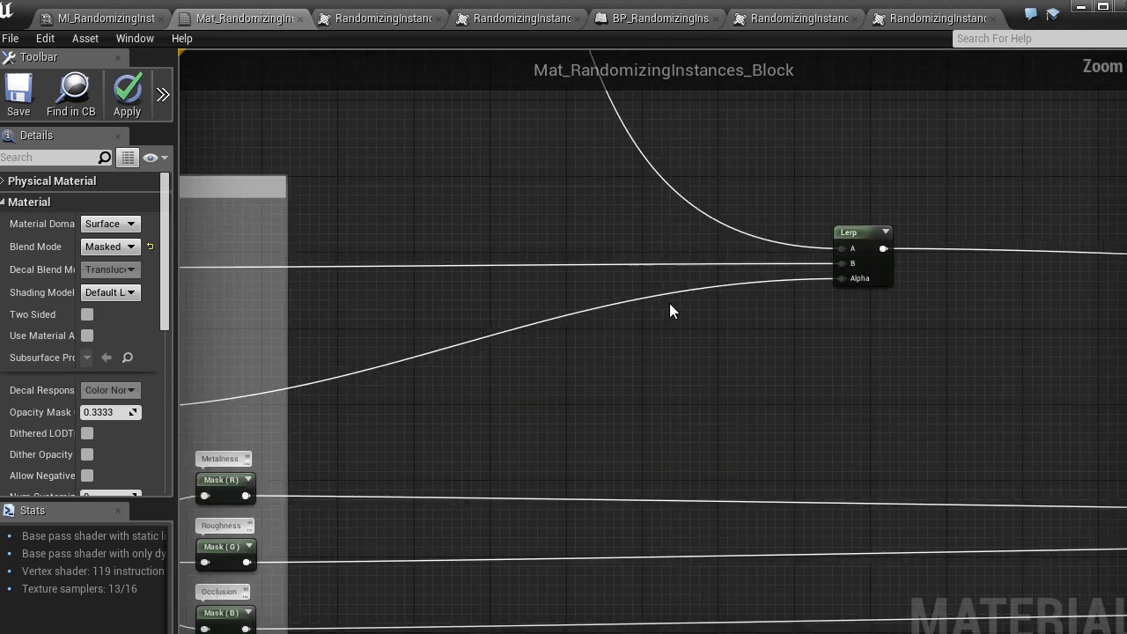
right_click_drag(497, 231, 809, 631)
right_click_drag(587, 238, 673, 397)
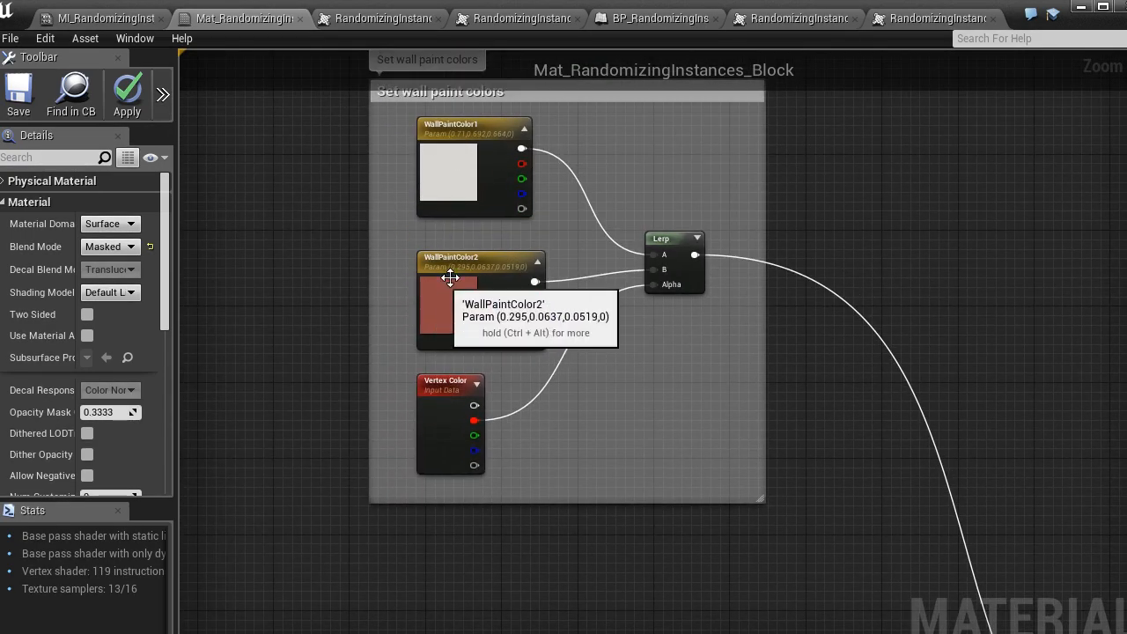
right_click_drag(693, 545, 704, 123)
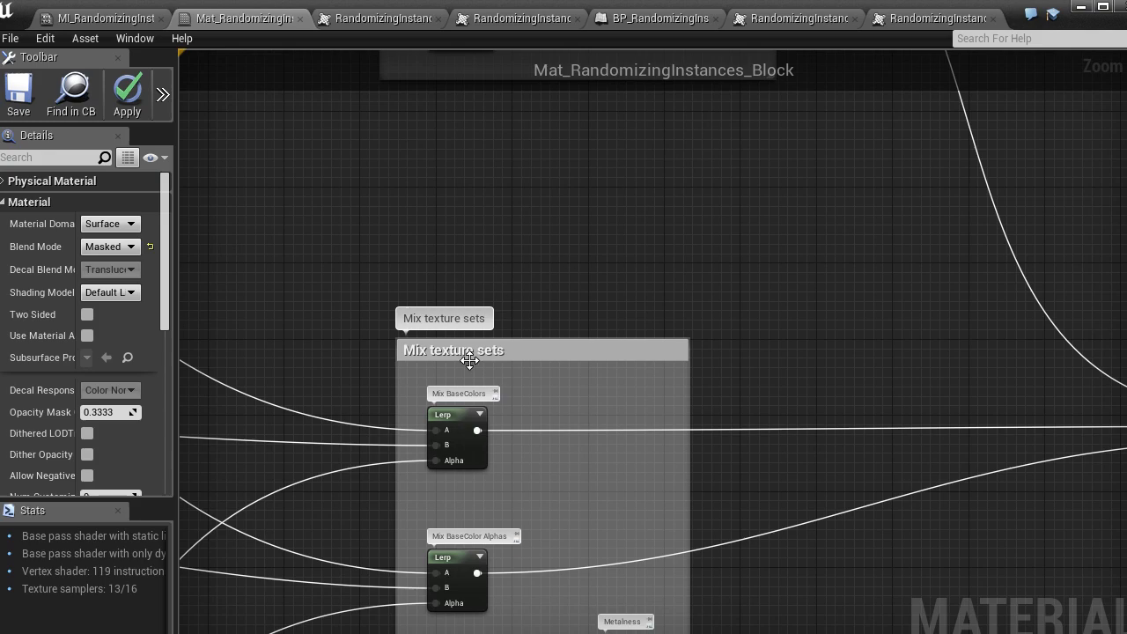
Select the Mix BaseColors Lerp and the following Lerp that blends in the wall paint color, and review its three inputs.
left_click(454, 416)
right_click_drag(871, 316, 772, 188)
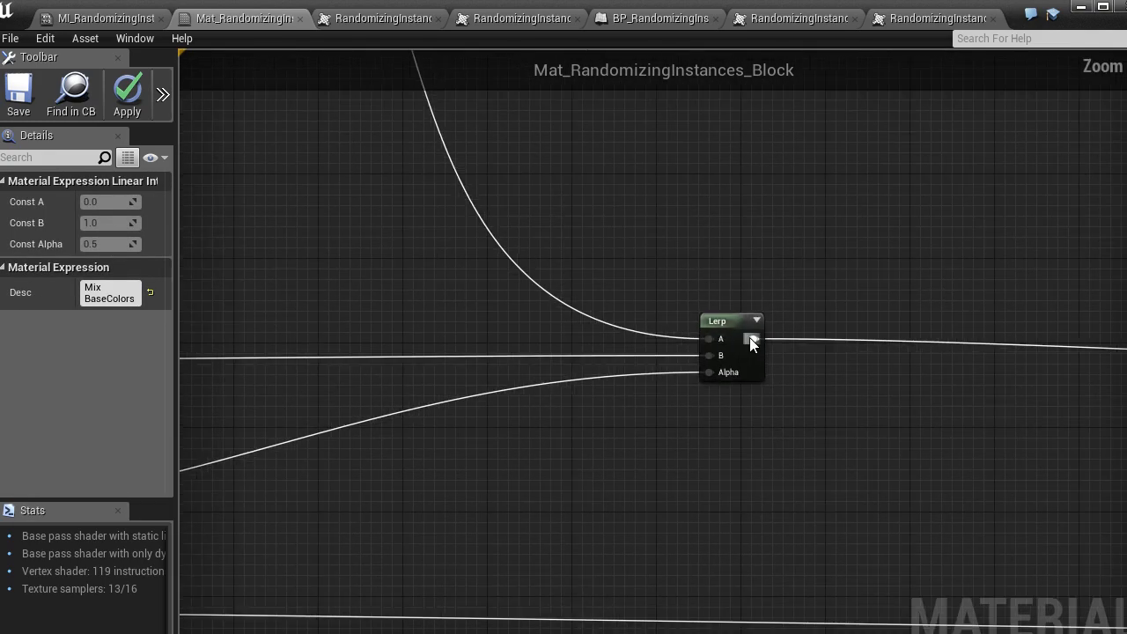
left_click(747, 337)
scroll(827, 278, "up", 2)
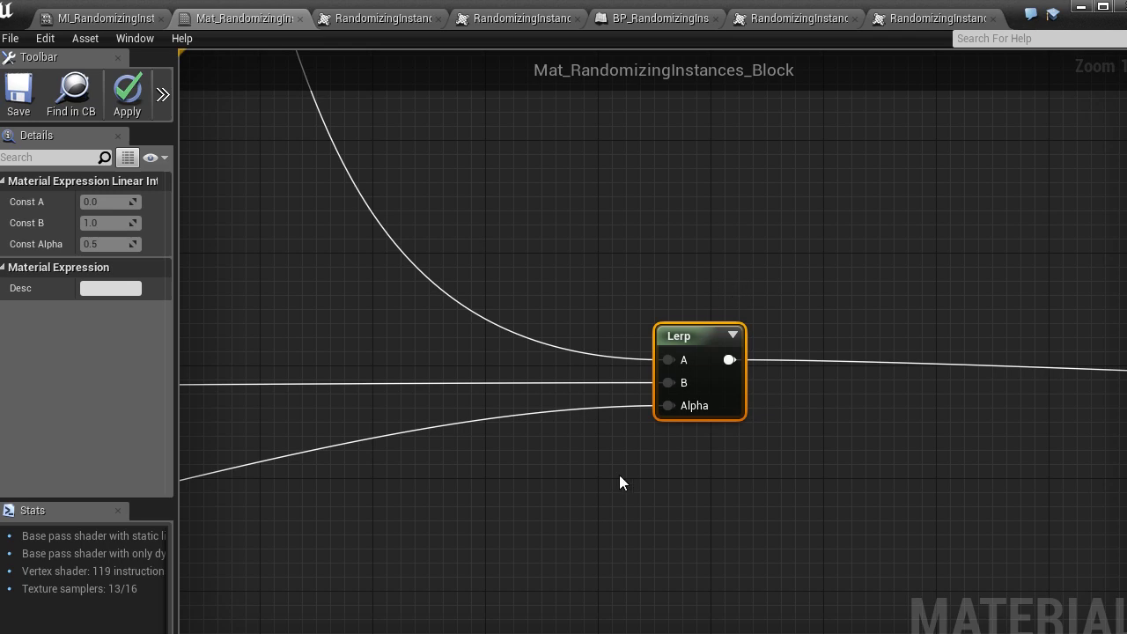
right_click_drag(637, 464, 639, 395)
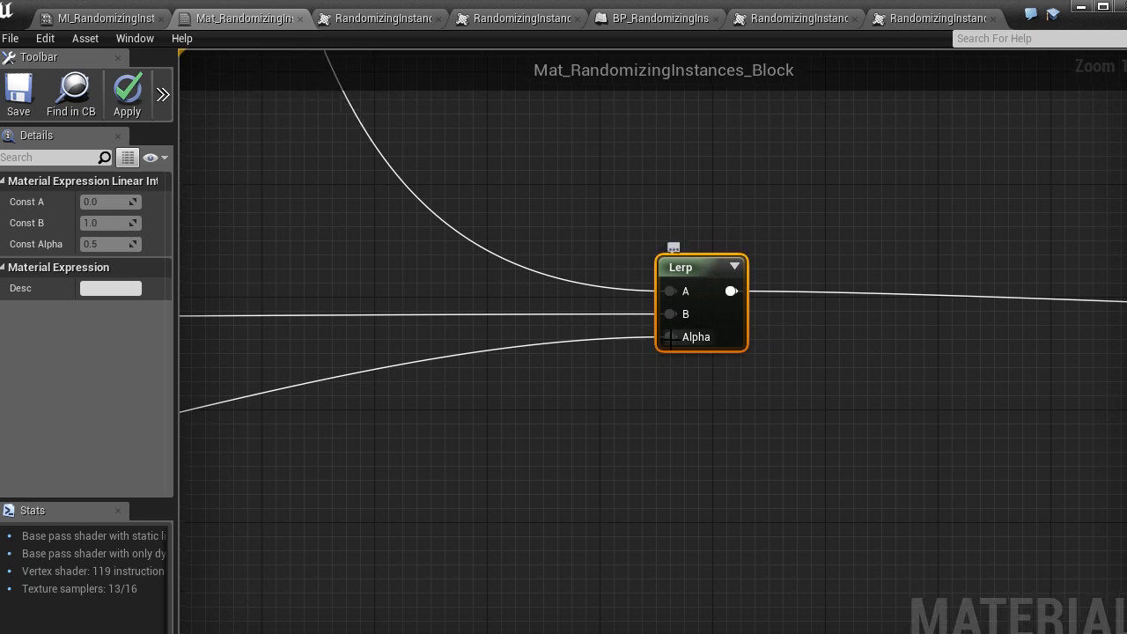
scroll(608, 420, "down", 5)
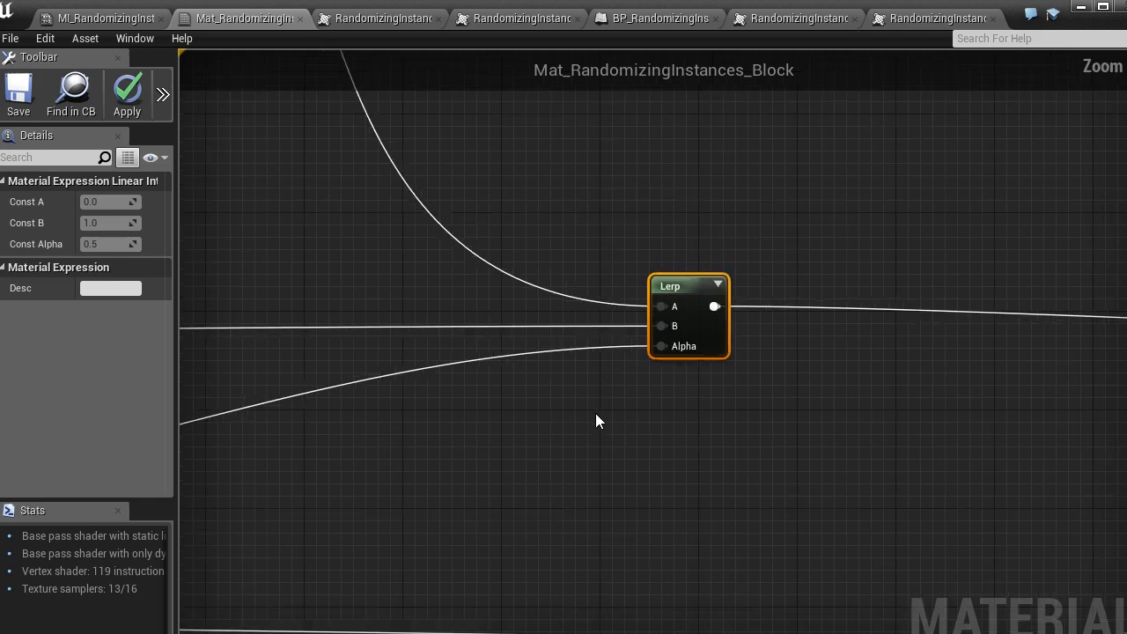
Select the WallPaintColor2 parameter in the Set wall paint colors group to check its default value.
right_click_drag(558, 407, 695, 421)
mouse_move(547, 286)
right_mouse_down()
mouse_move(601, 380)
mouse_move(627, 284)
right_mouse_up()
left_click(458, 172)
left_click(460, 178)
Select First BaseColor, Second BaseColor and the Mix BaseColors Lerp in turn to review how the two base colors are blended.
right_click_drag(371, 259, 930, 397)
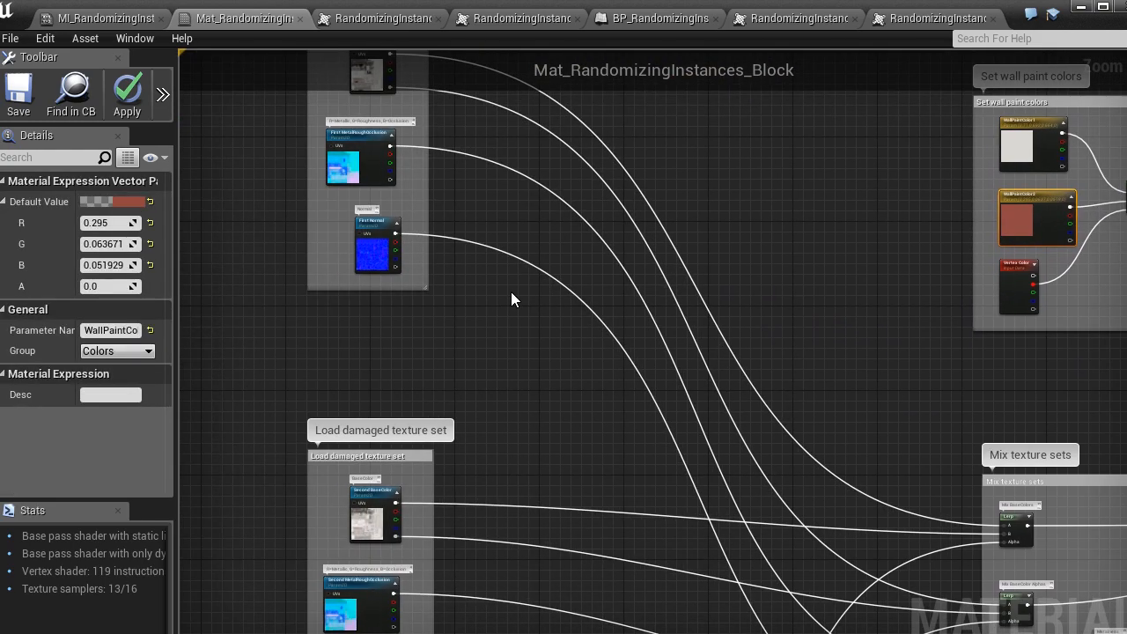
left_click(364, 76)
left_click(380, 487)
right_click_drag(1018, 532, 684, 455)
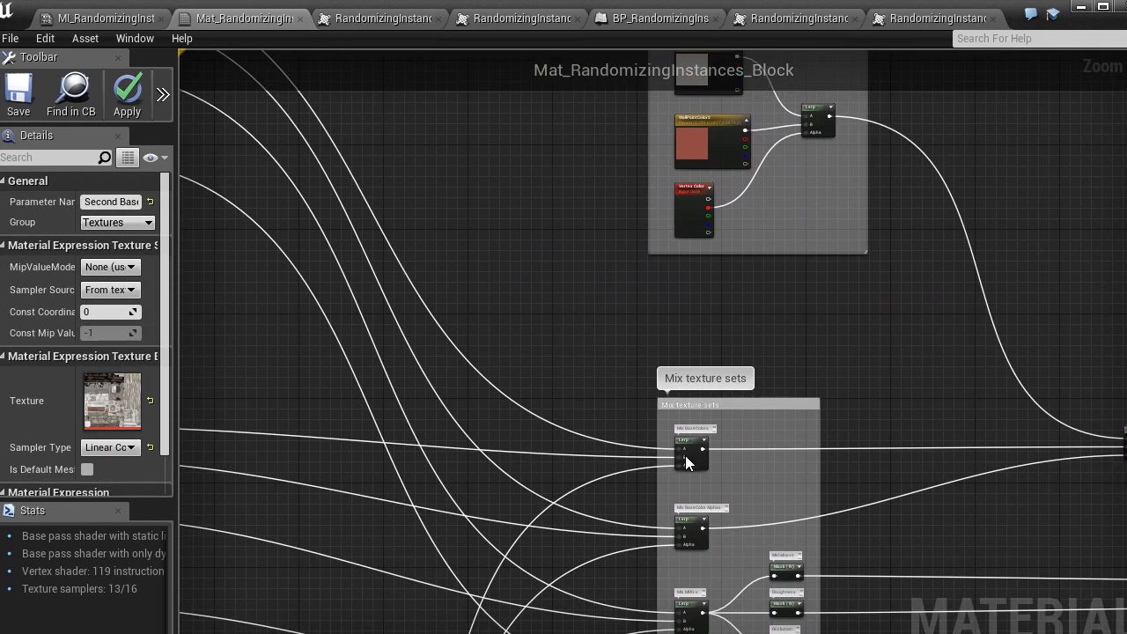
scroll(685, 455, "up", 2)
left_click(680, 428)
scroll(831, 410, "up", 1)
scroll(881, 396, "down", 1)
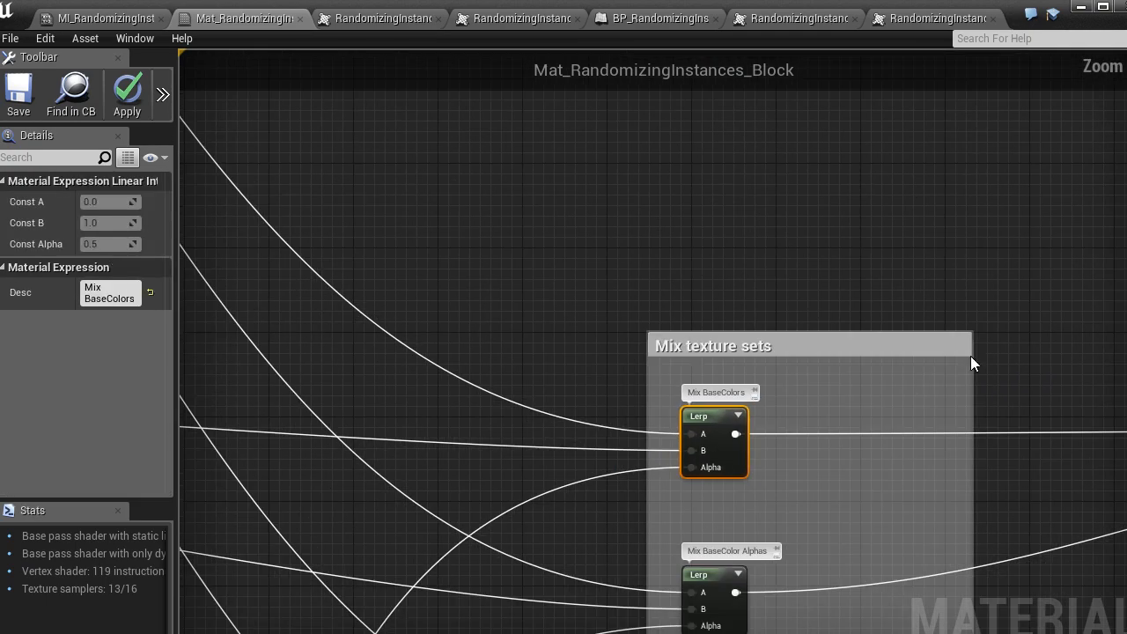
Examine the remaining Lerps of the Mix texture sets group and select Mix MRO-s to review its Metalness, Roughness and Occlusion masks.
right_click_drag(970, 356, 907, 326)
right_click_drag(1000, 393, 877, 393)
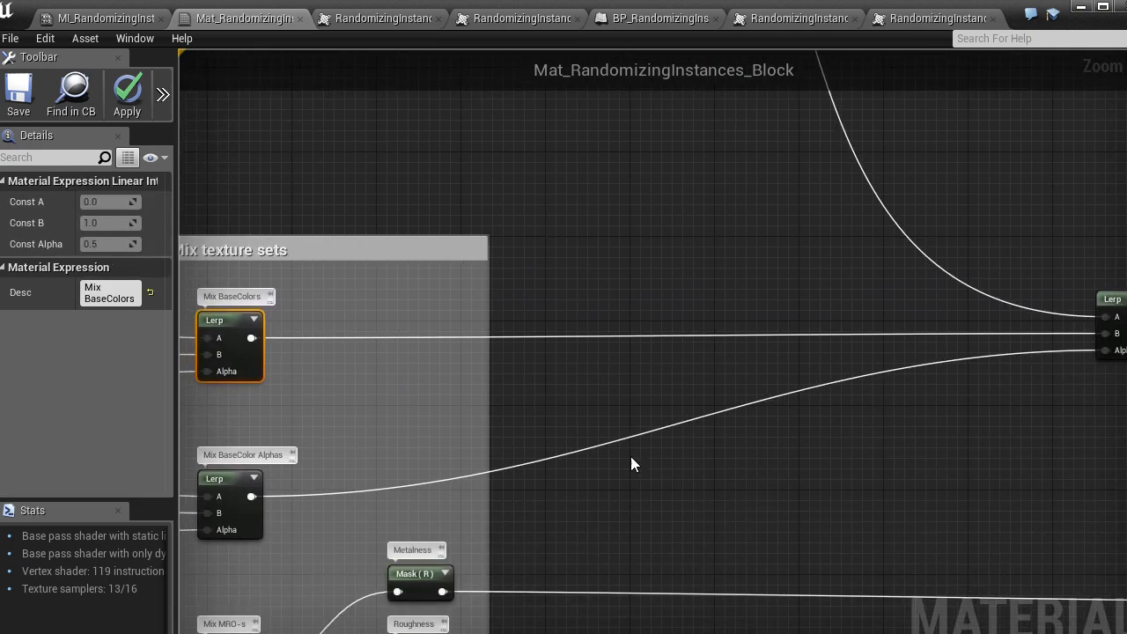
scroll(262, 499, "down", 2)
right_click_drag(262, 499, 519, 262)
scroll(413, 432, "up", 1)
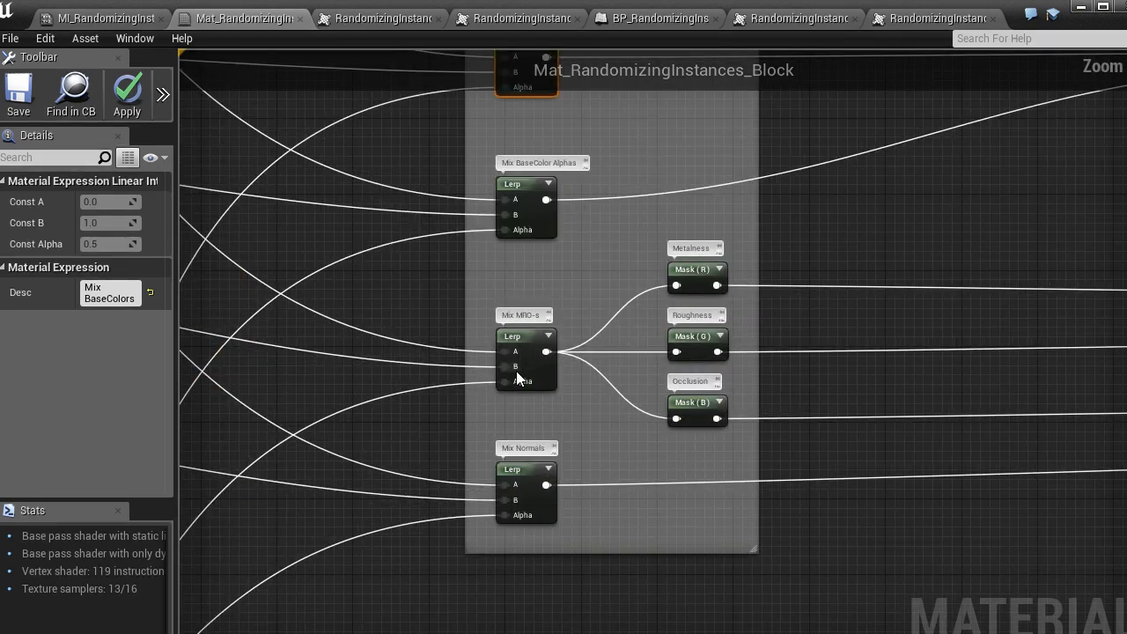
left_click(523, 348)
scroll(523, 353, "up", 1)
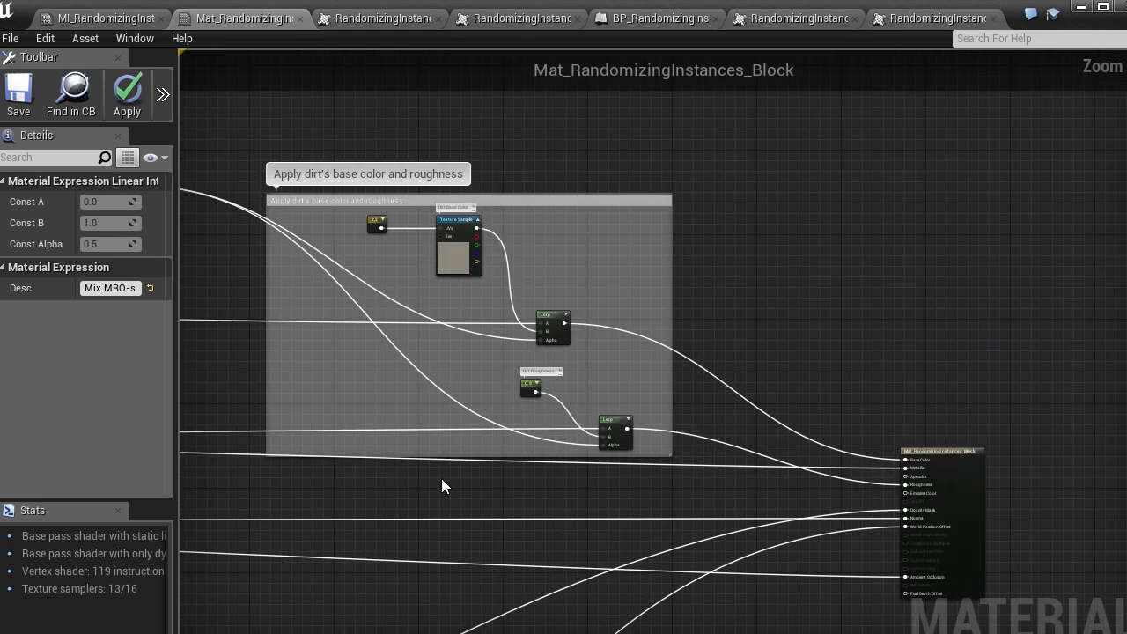
Inspect the texture used by the Dirt Base Color sample in the Apply dirt's base color and roughness group, and close it.
right_click_drag(441, 478, 598, 480)
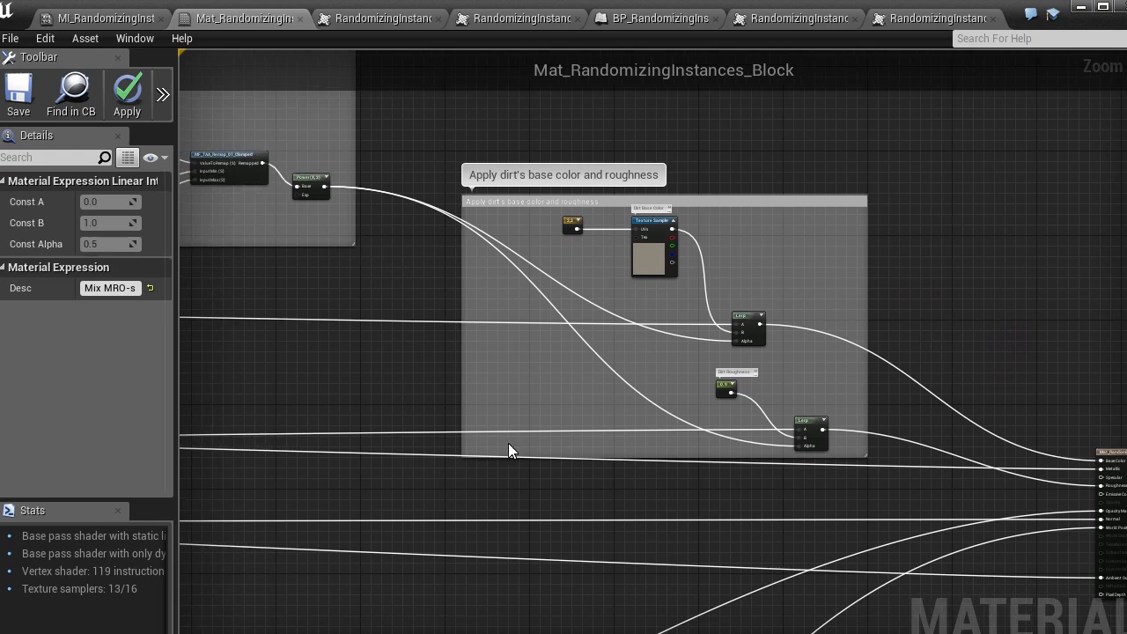
right_click_drag(485, 446, 791, 574)
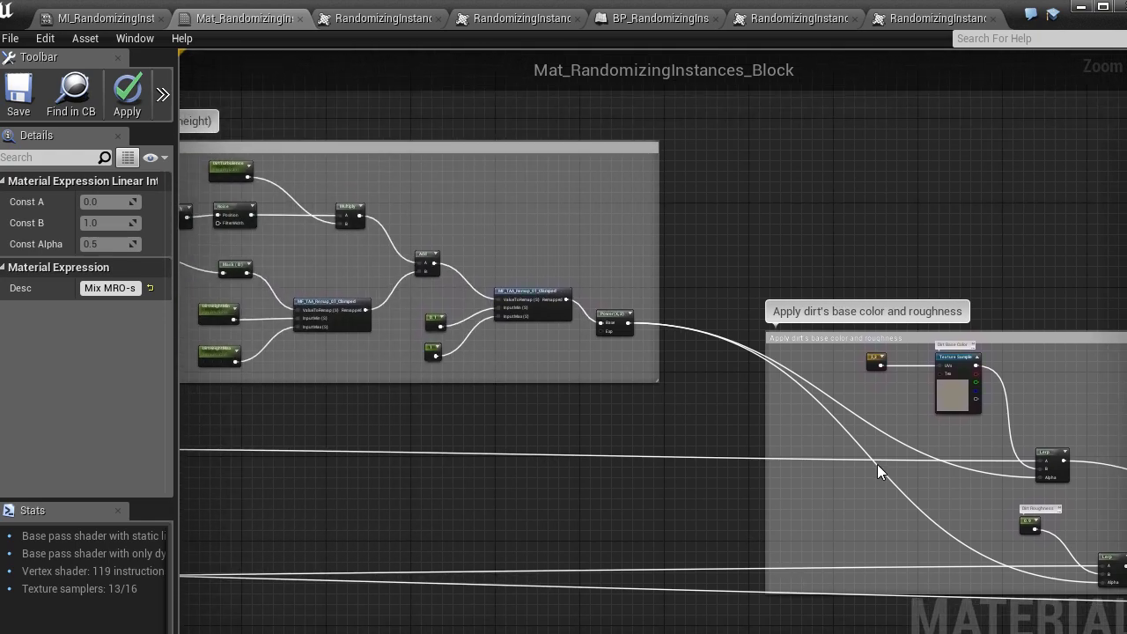
right_click_drag(877, 471, 787, 443)
scroll(784, 370, "up", 4)
left_click(778, 352)
double_click(778, 352)
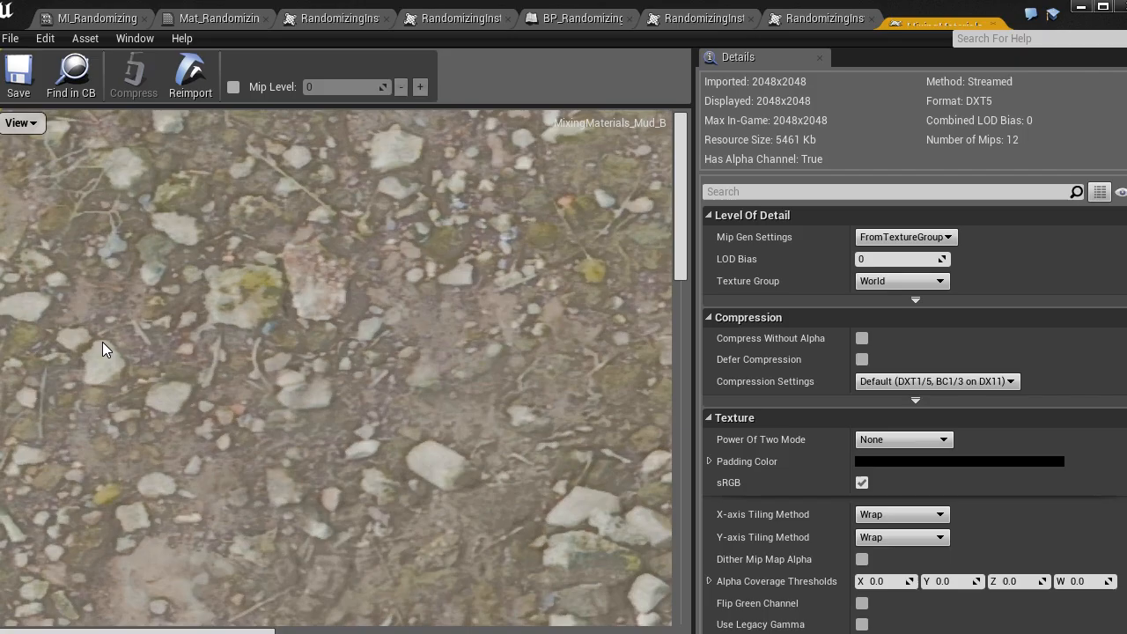
left_click(996, 23)
Select the DirtHeightMin and DirtHeightMax parameters in the Calculate dirt mask group in turn to check their default values.
right_click_drag(599, 396, 916, 427)
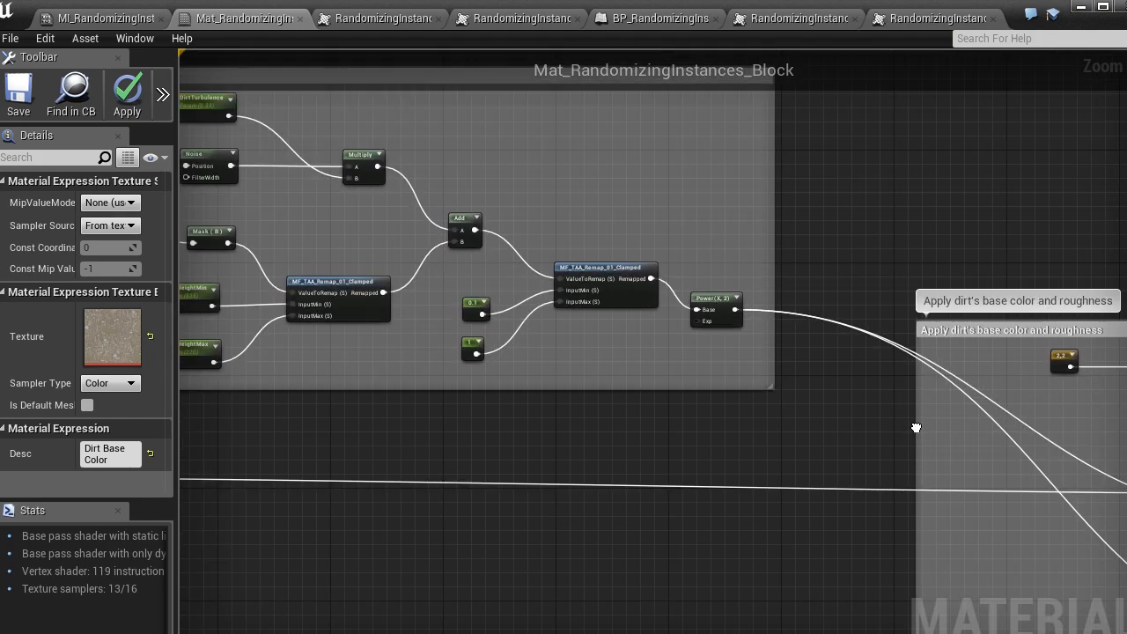
right_click_drag(674, 446, 841, 473)
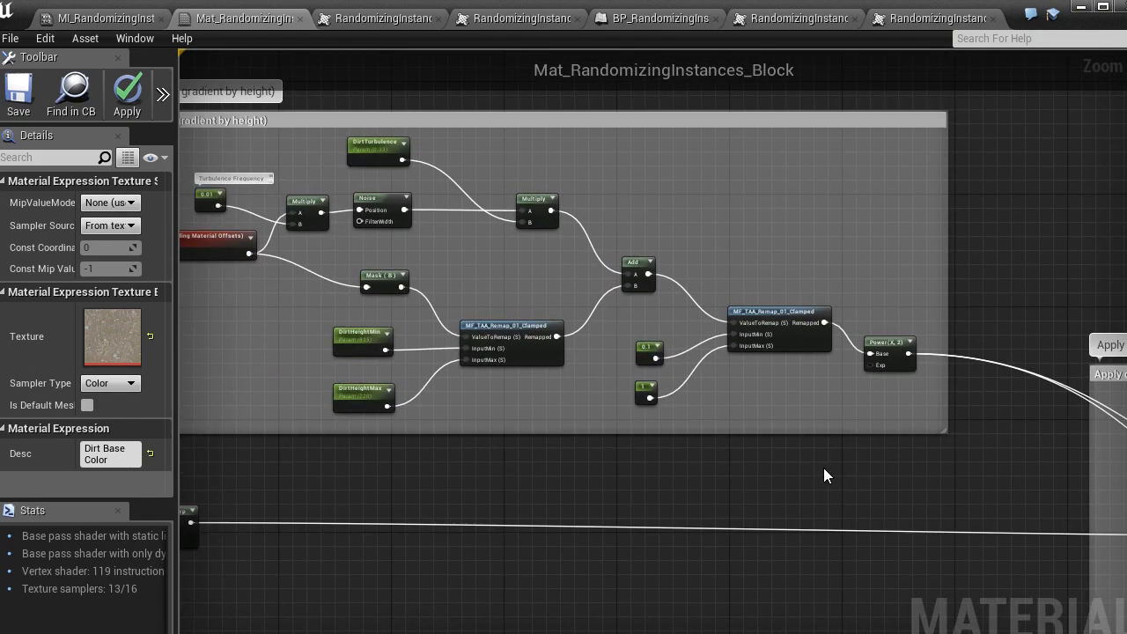
right_click_drag(713, 490, 819, 504)
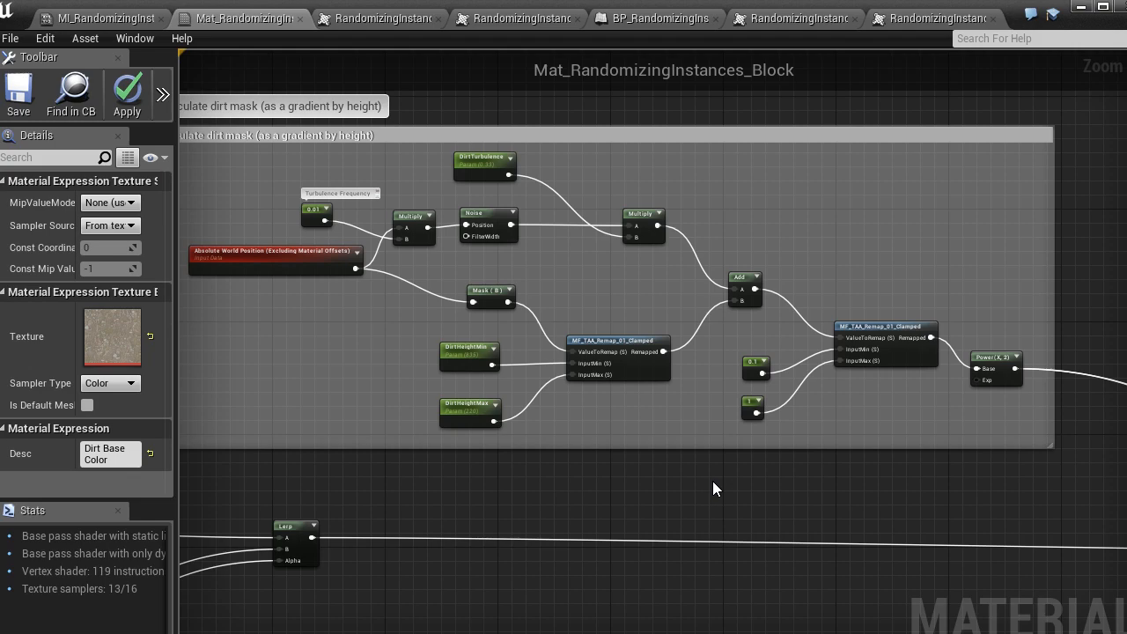
scroll(536, 459, "up", 2)
right_click_drag(414, 331, 580, 398)
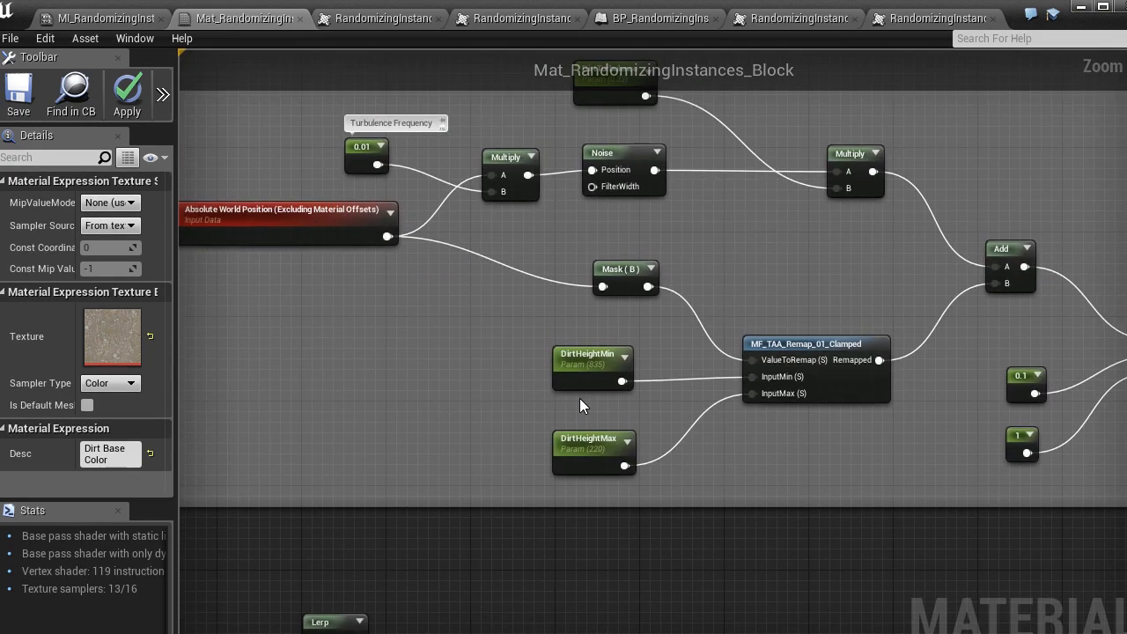
scroll(594, 395, "up", 2)
left_click(599, 392)
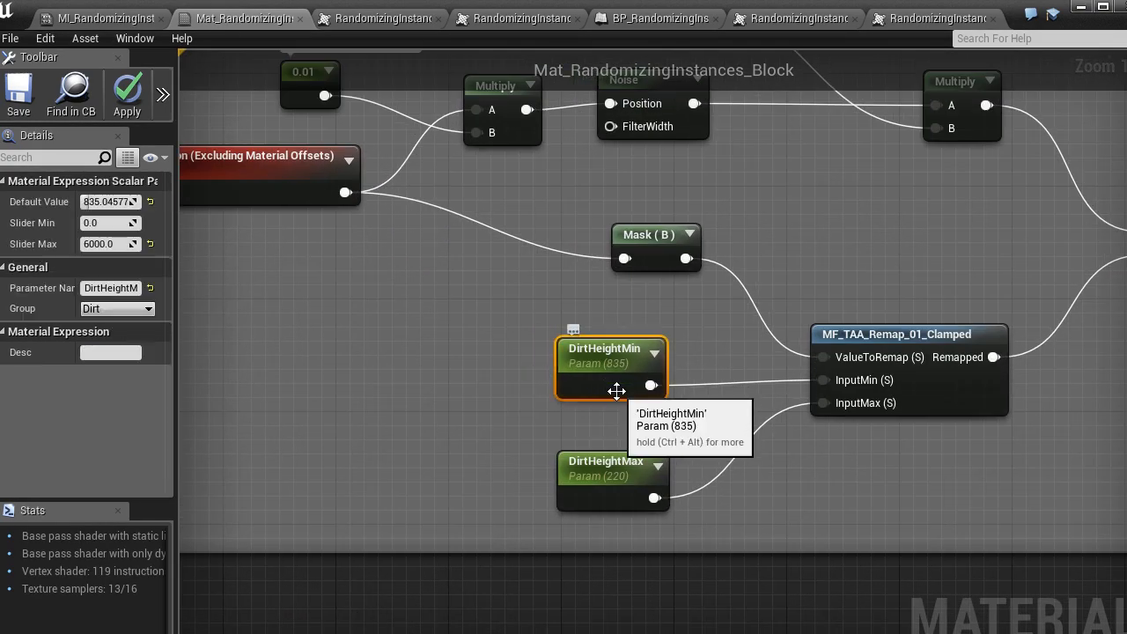
left_click(614, 485)
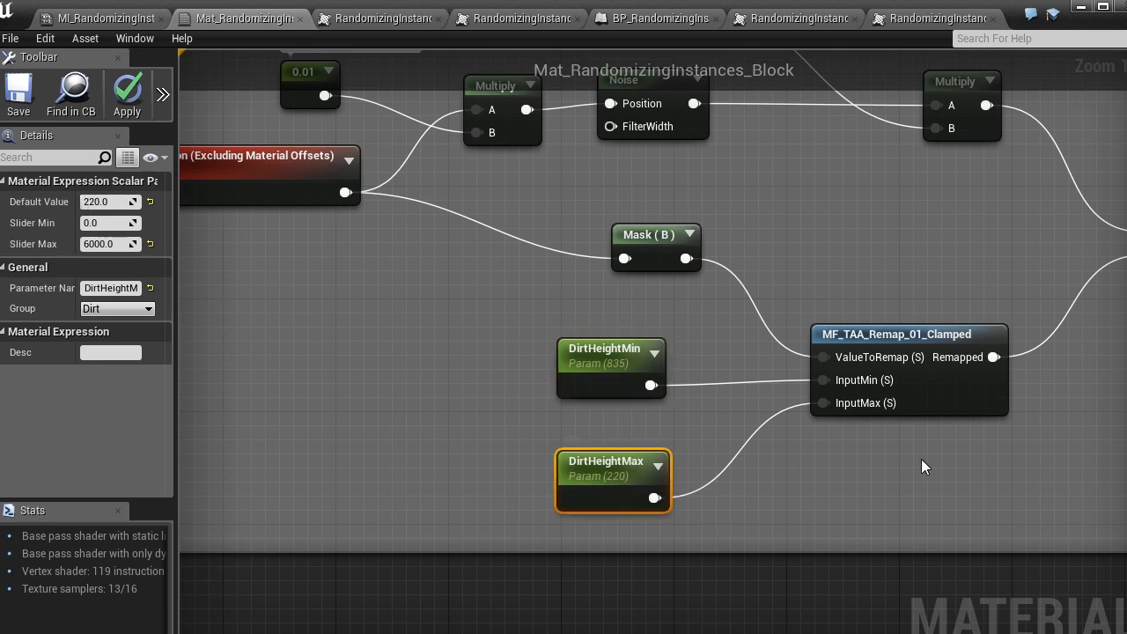
Select the MF_TAA_Remap_01_Clamped node fed by the dirt height parameters and review its value, minimum and maximum inputs.
right_click_drag(921, 460, 700, 477)
left_click(734, 423)
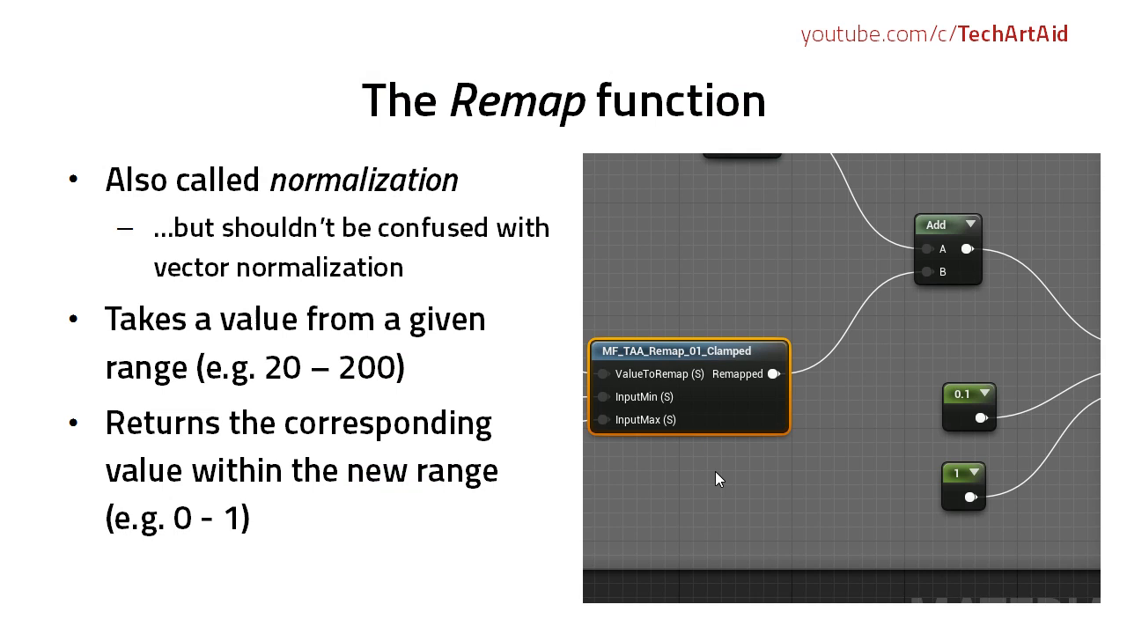
right_click_drag(714, 471, 791, 540)
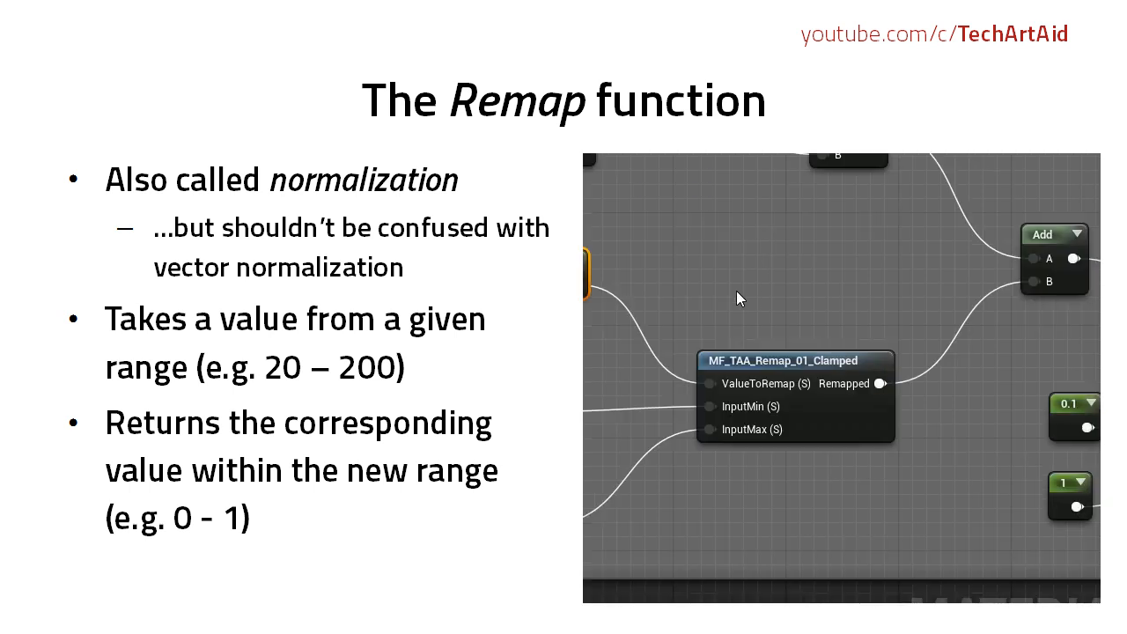
mouse_move(711, 426)
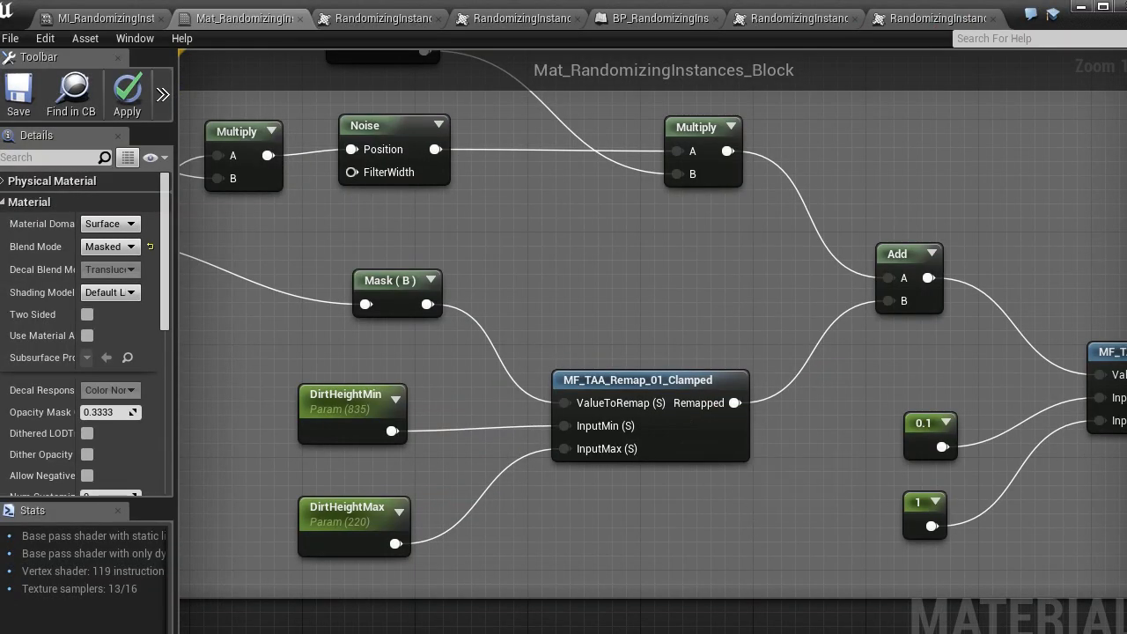
Open the MF_TAA_Remap_01_Clamped function, examine its Subtract, Divide and Clamp nodes, and return to the block material.
right_click_drag(752, 519, 722, 456)
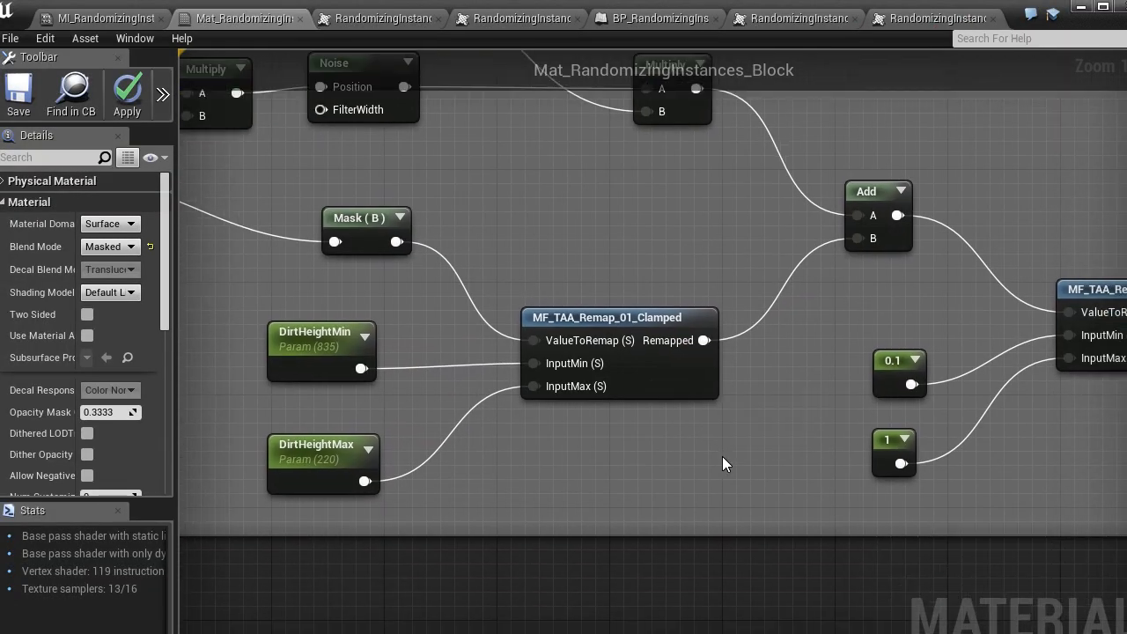
double_click(666, 387)
right_click_drag(425, 475, 840, 499)
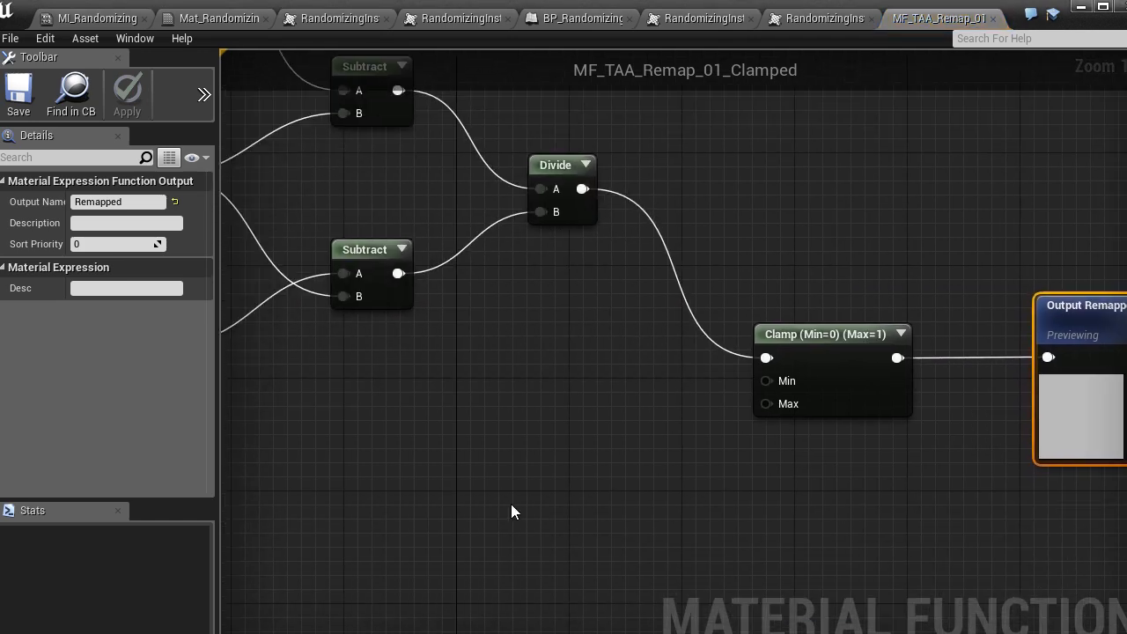
scroll(512, 500, "down", 1)
right_click_drag(438, 454, 745, 561)
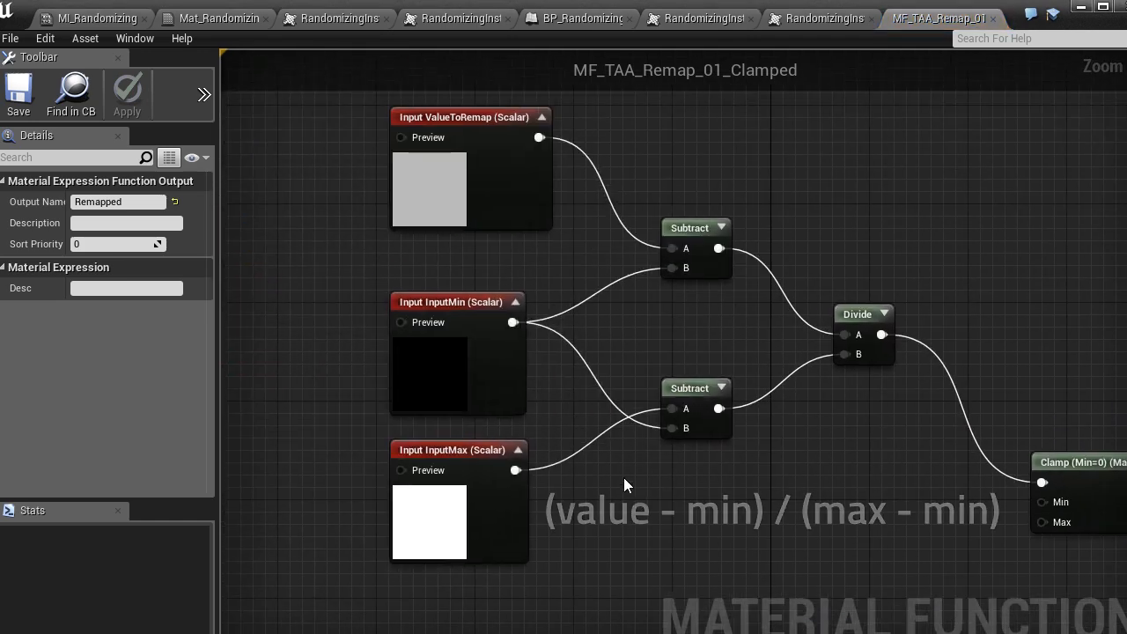
left_click(664, 326)
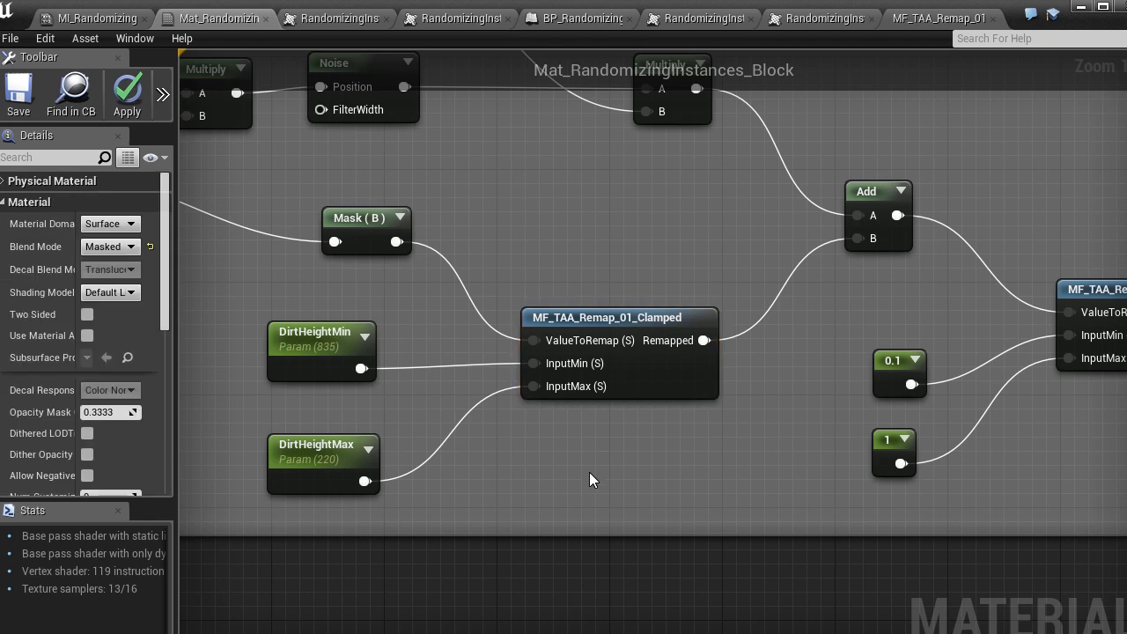
Examine the whole Calculate dirt mask group, from Absolute World Position through both remap nodes to the Power node.
scroll(589, 472, "down", 1)
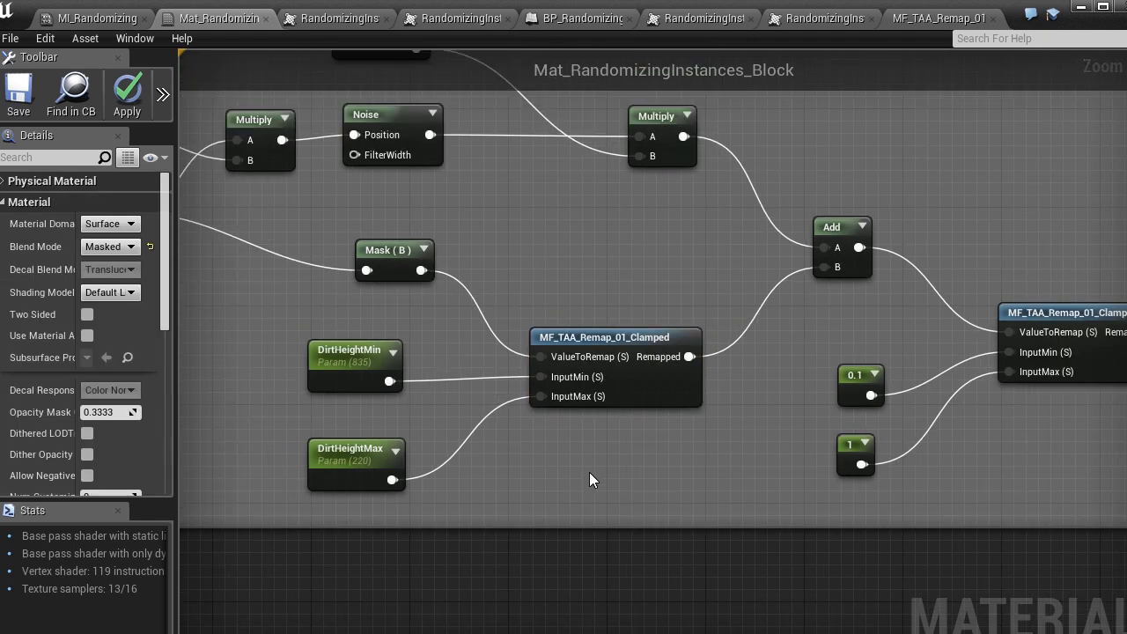
scroll(589, 472, "down", 1)
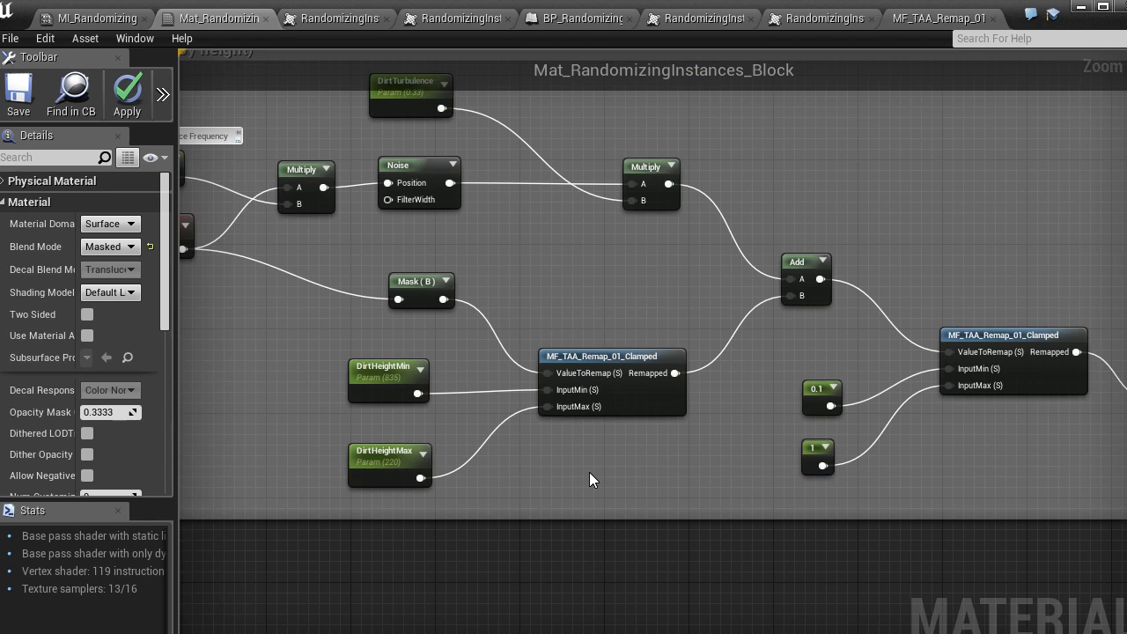
scroll(589, 472, "down", 1)
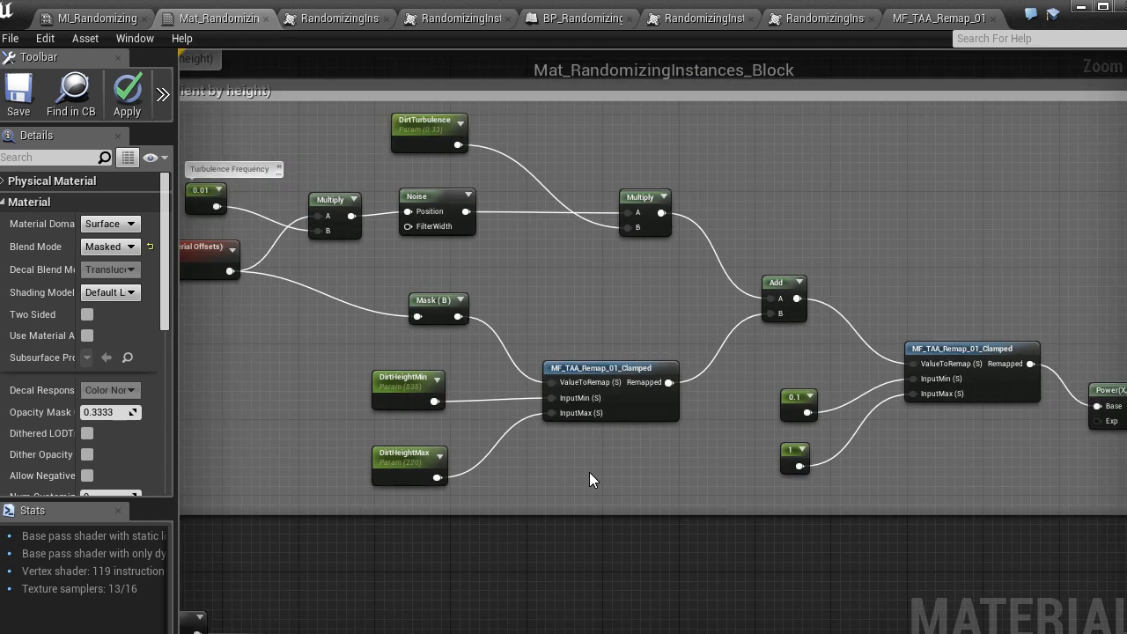
scroll(589, 472, "down", 1)
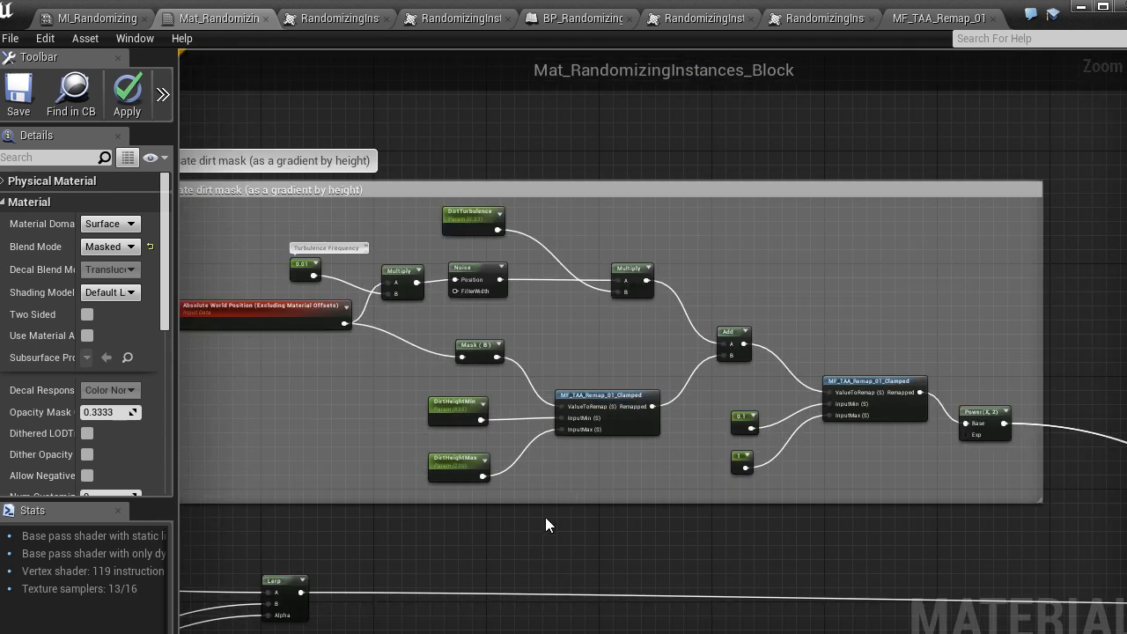
right_click_drag(546, 523, 614, 458)
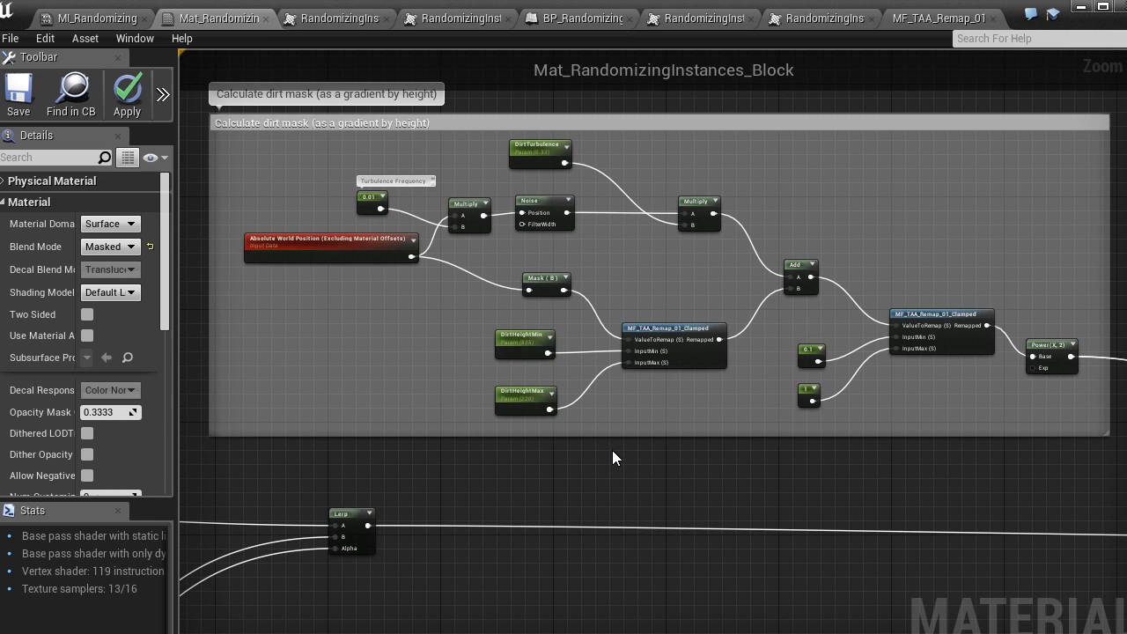
Select the Noise node in the dirt mask group and widen the details area to read its settings.
scroll(588, 332, "up", 1)
scroll(645, 336, "up", 1)
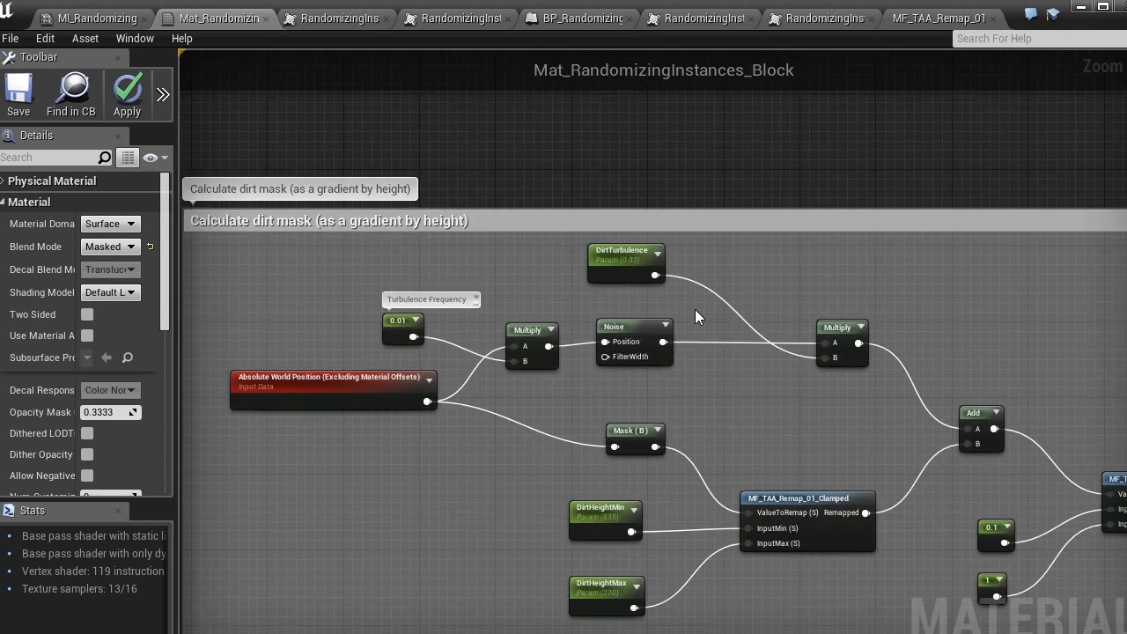
scroll(695, 310, "up", 1)
scroll(695, 310, "up", 1)
right_click_drag(702, 335, 676, 250)
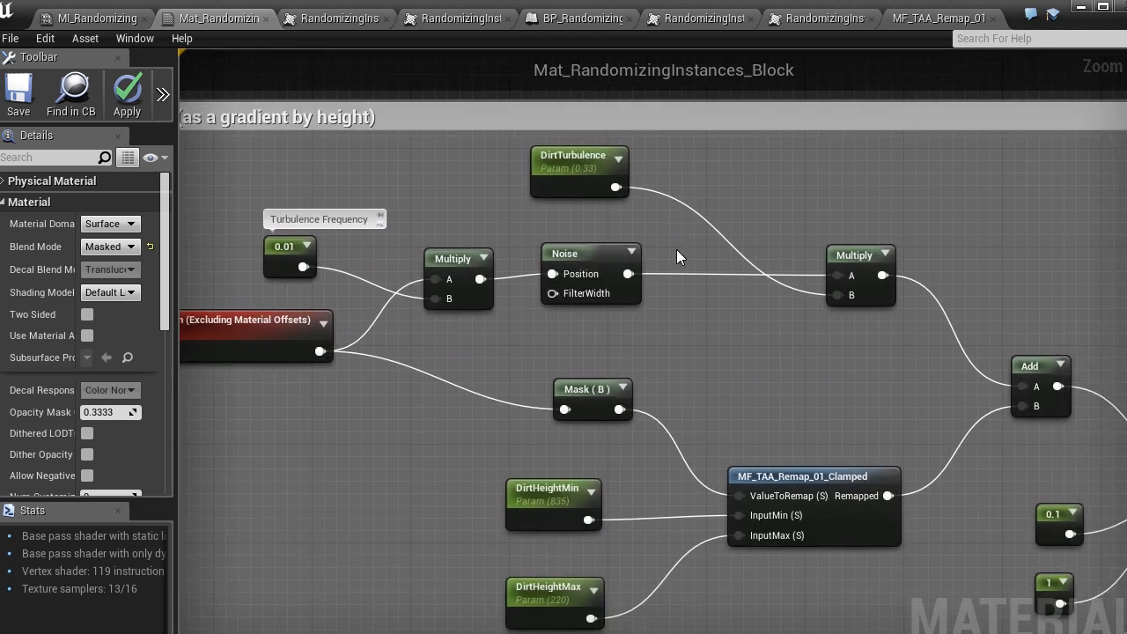
left_click(577, 253)
left_click_drag(176, 296, 221, 296)
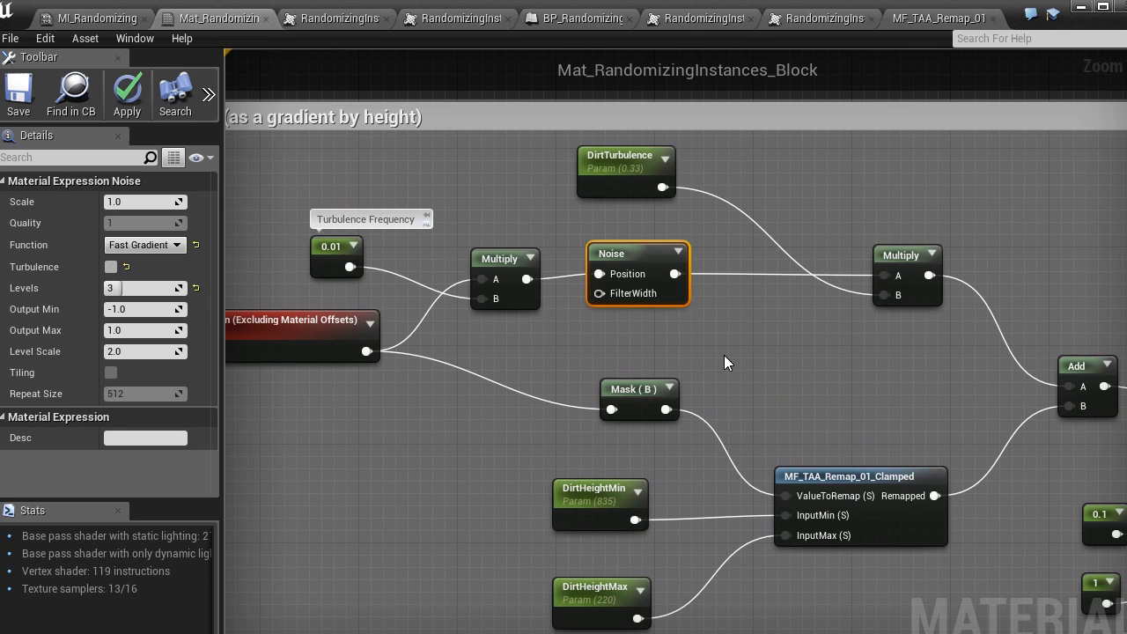
Select the Turbulence Frequency constant that is multiplied with Absolute World Position to check its value.
right_click_drag(620, 345, 688, 346)
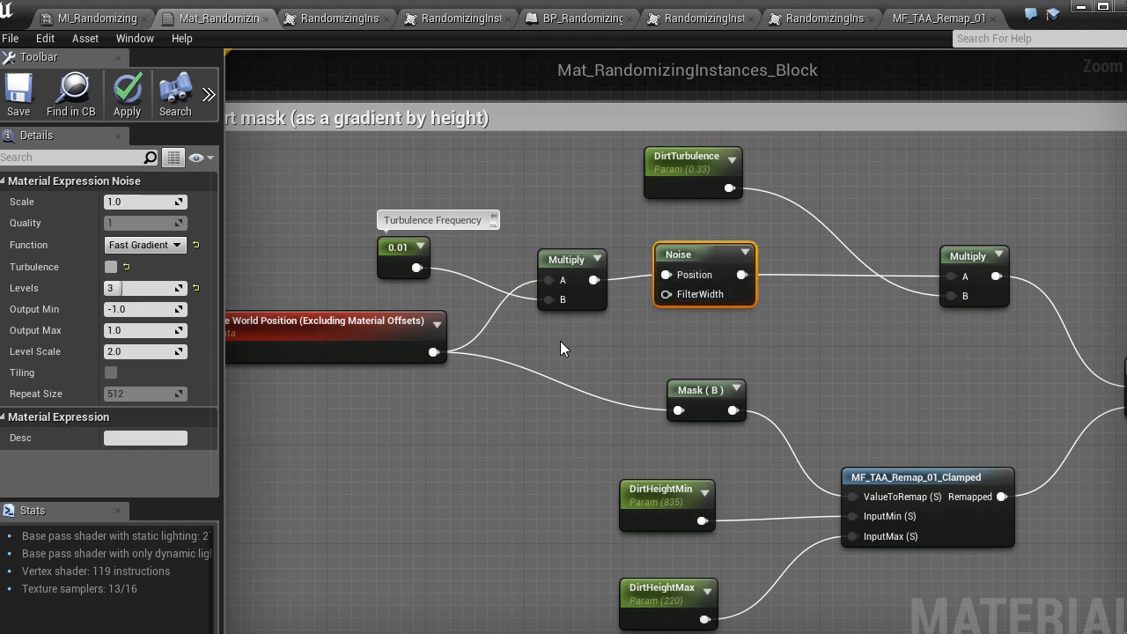
right_click_drag(480, 385, 521, 386)
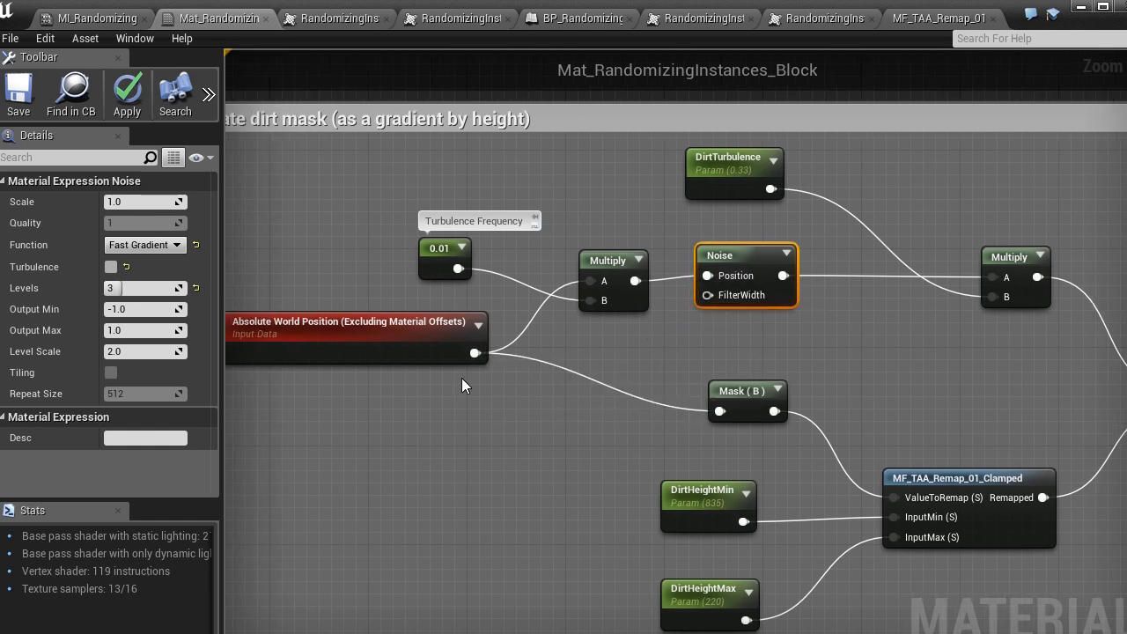
right_click_drag(447, 384, 482, 390)
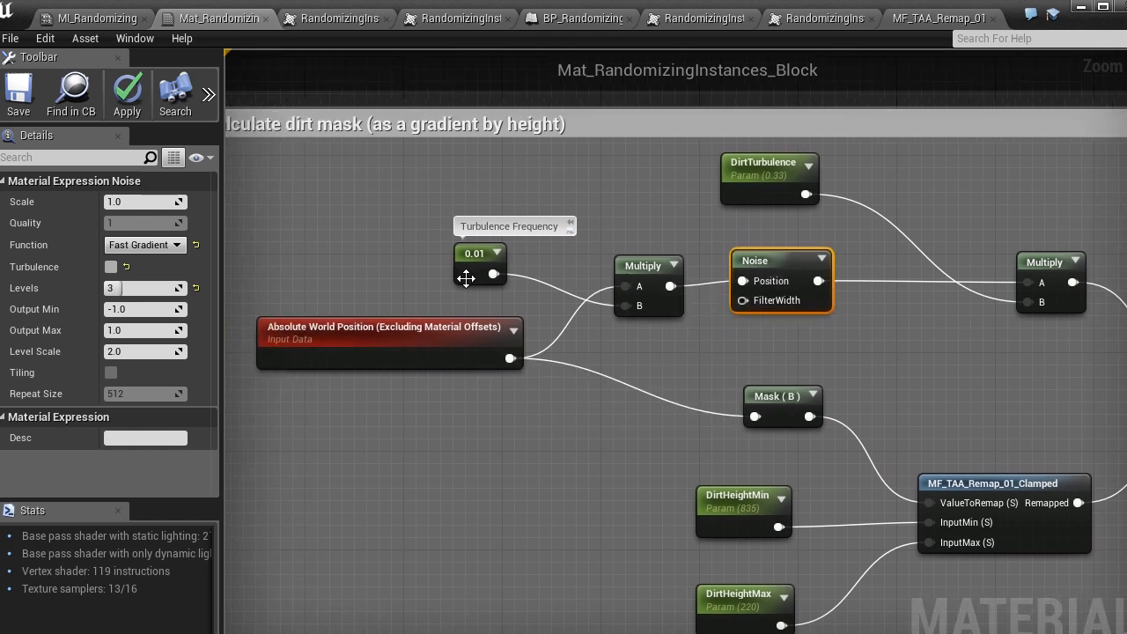
left_click(466, 269)
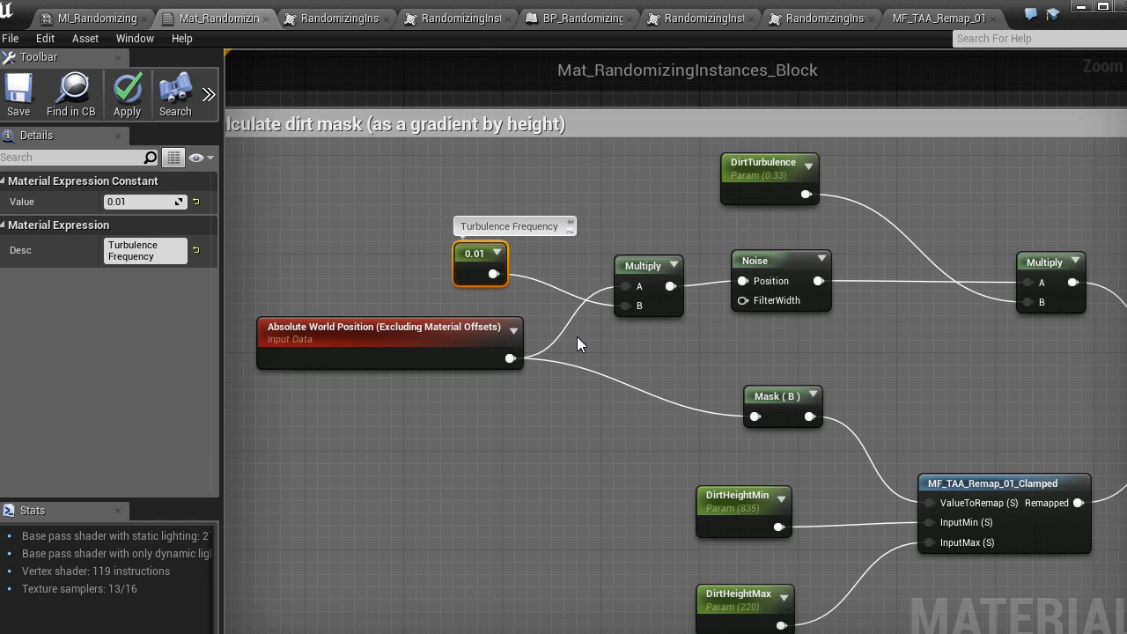
Reselect the Noise node and check its Output Min and Output Max values, undoing the stray edit to Output Min.
left_click(775, 262)
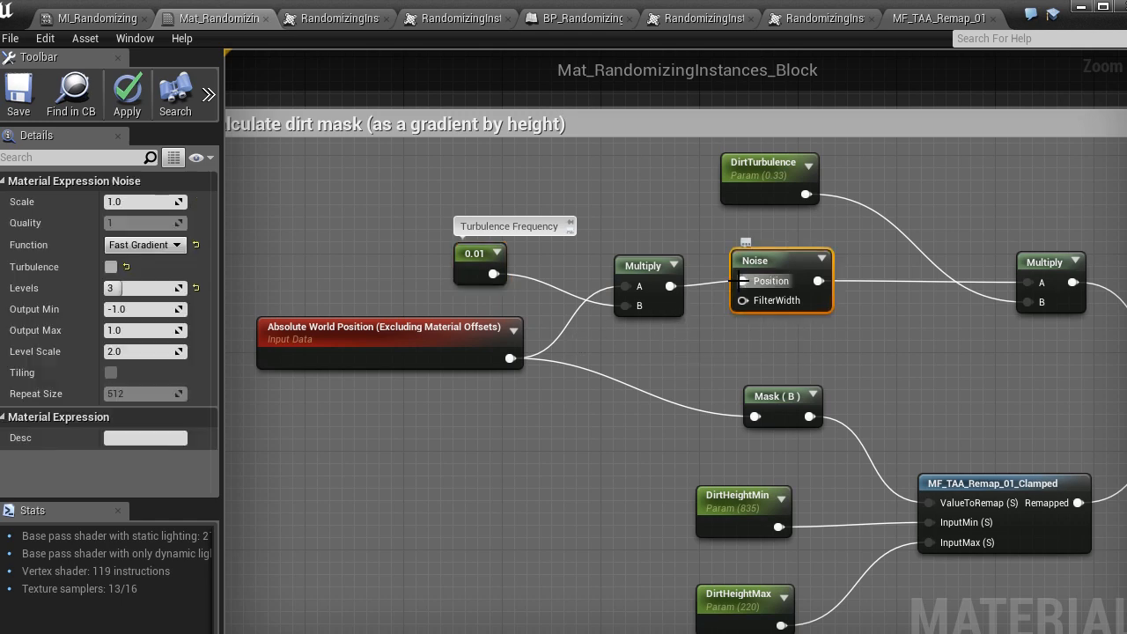
right_click_drag(815, 281, 669, 283)
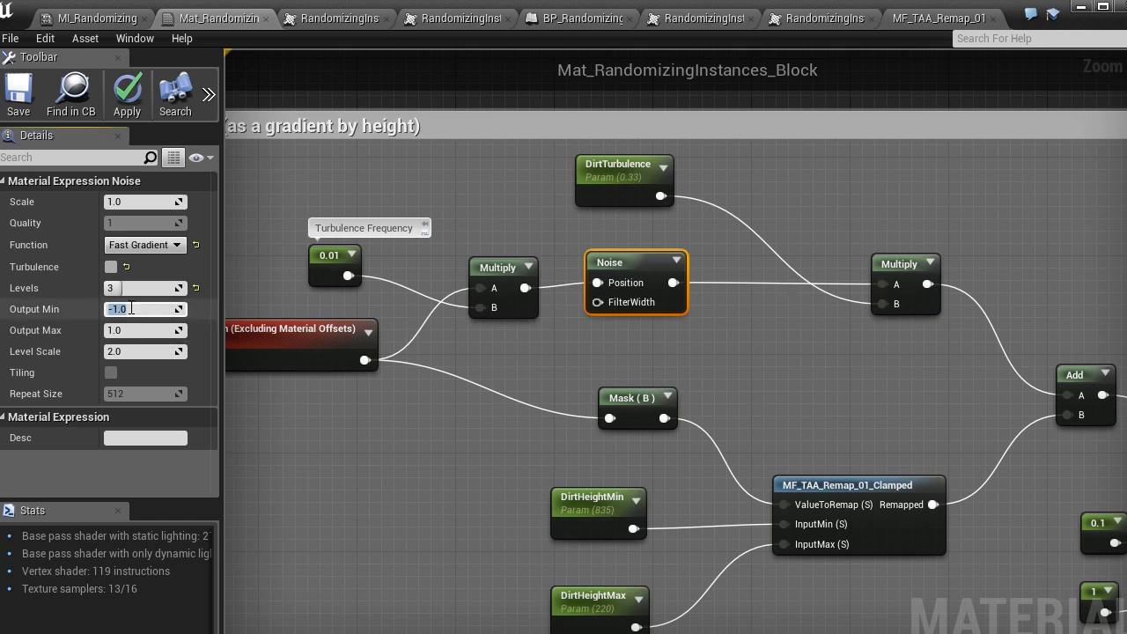
left_click(136, 330)
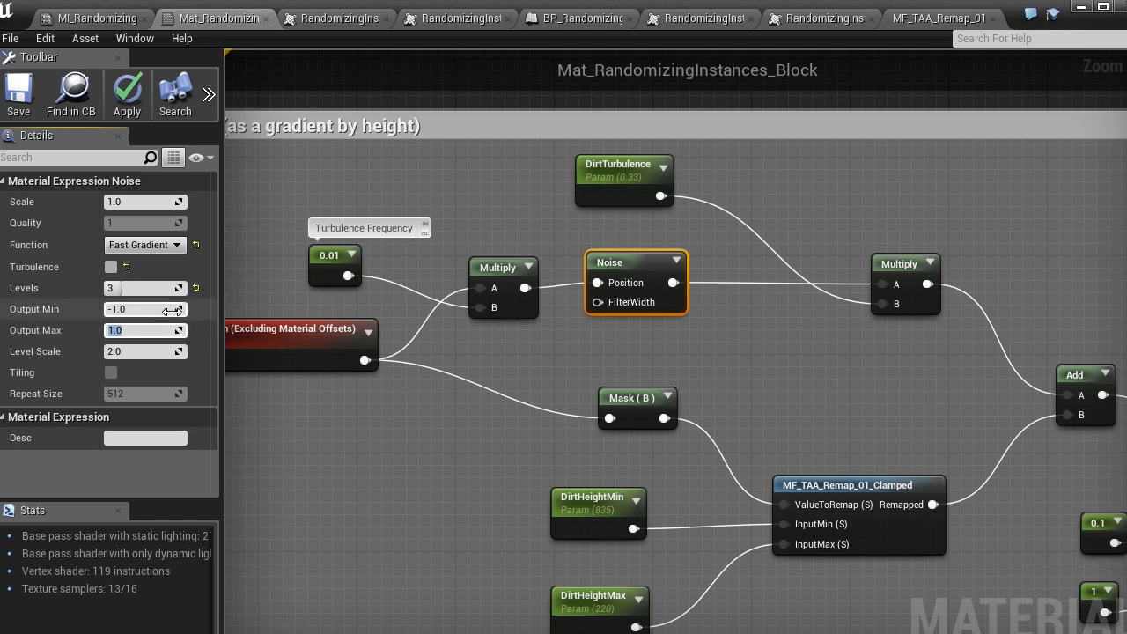
left_click(158, 310)
type("-")
key("ctrl+z")
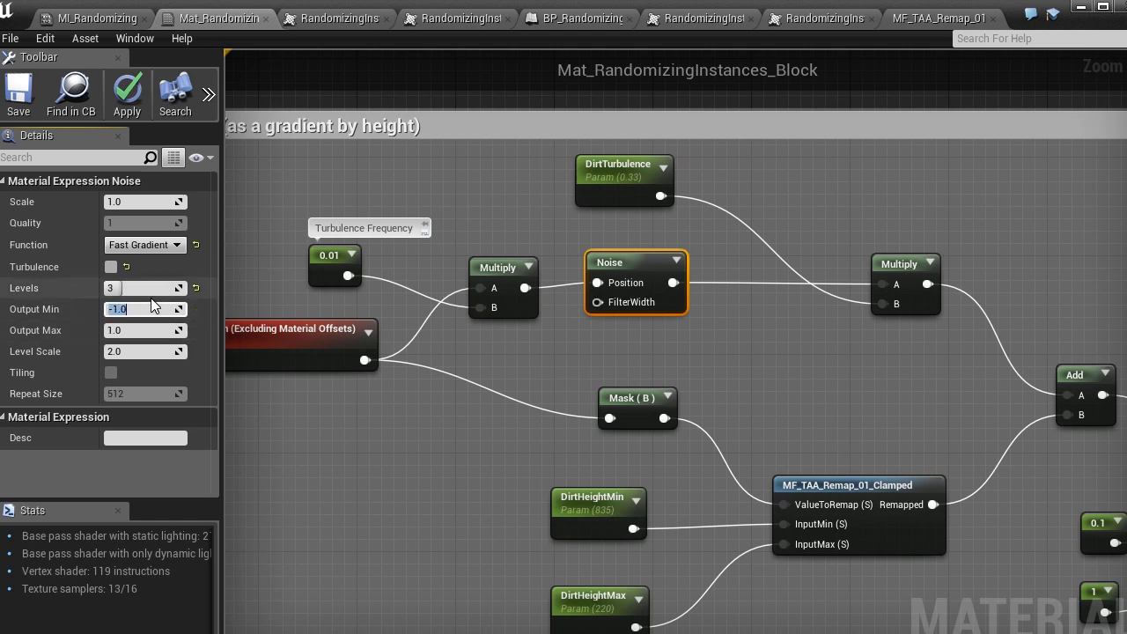
Reselect the Noise node and review its noise function options, keeping Fast Gradient - 3D Texture.
left_click(766, 338)
left_click(592, 272)
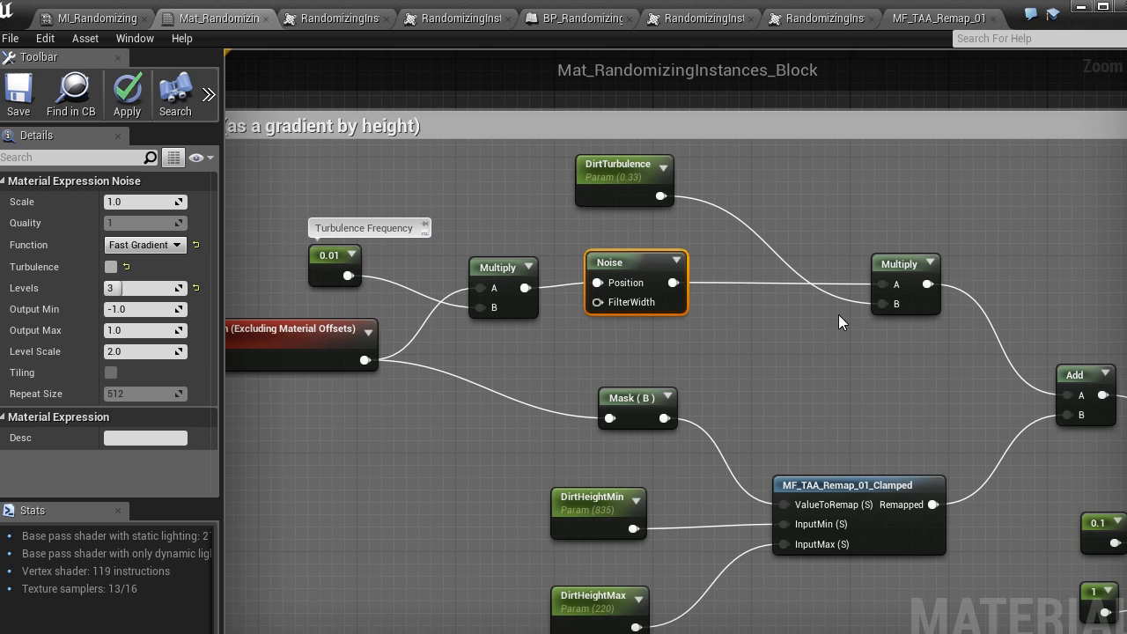
left_click(175, 245)
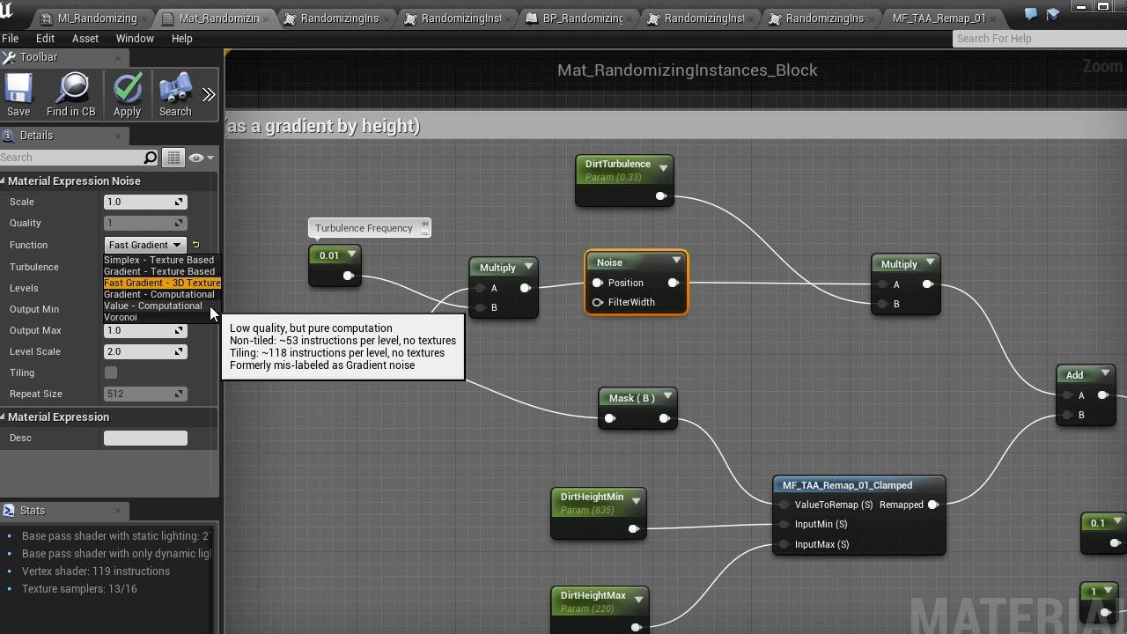
left_click(138, 283)
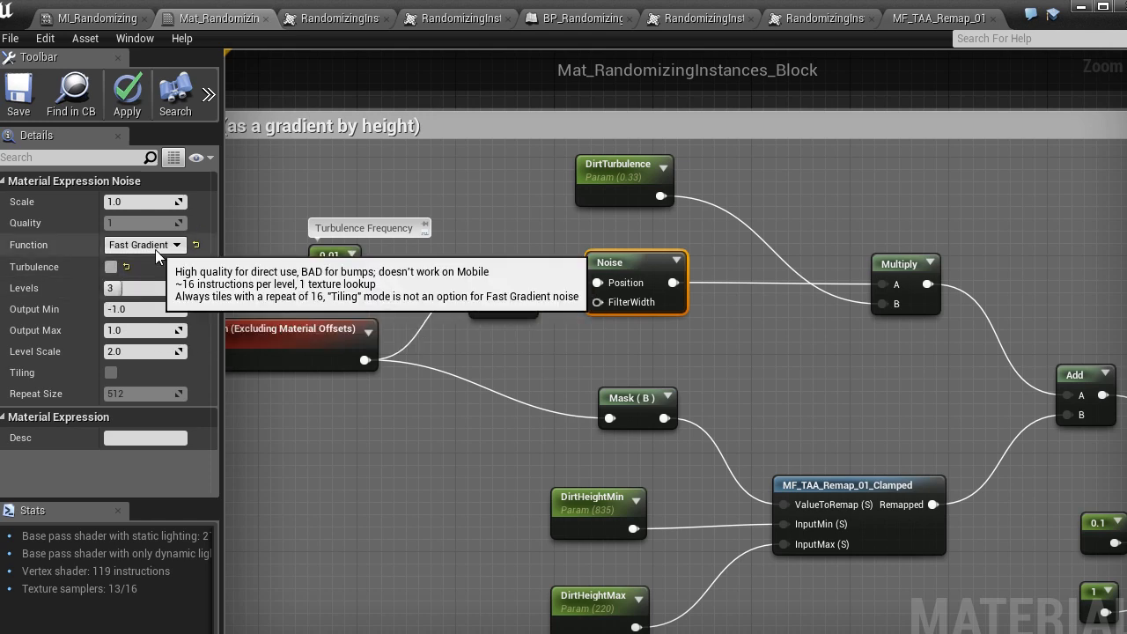
Try a Levels value of 2 on the Noise node and set it back to 3.
left_click(134, 290)
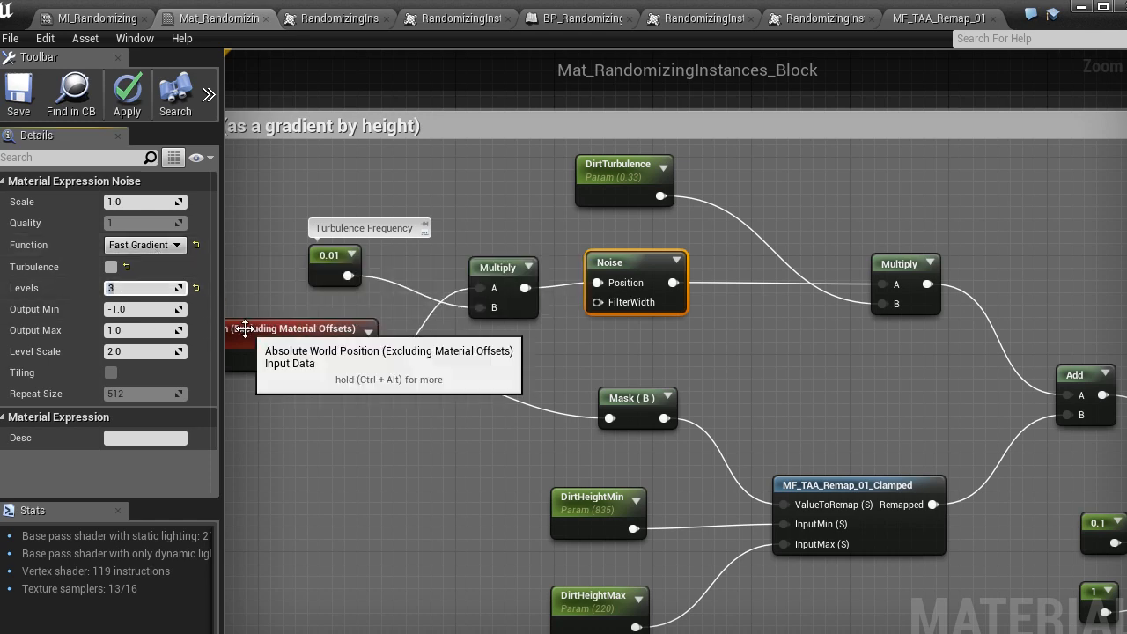
key("BackSpace")
type("2")
key("Return")
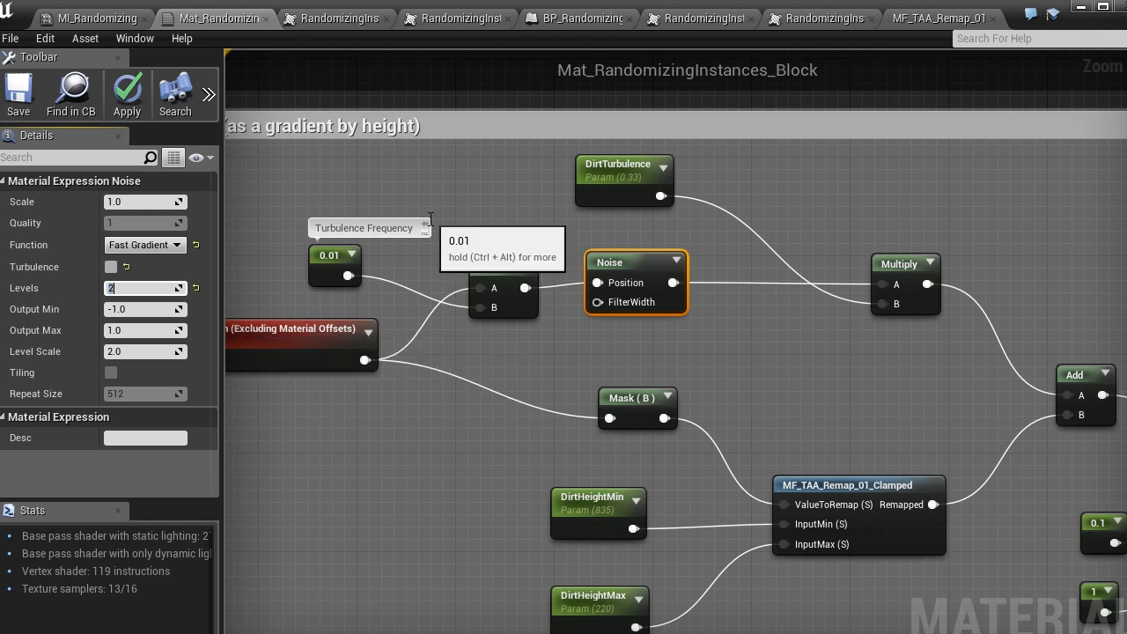
type("3")
key("Return")
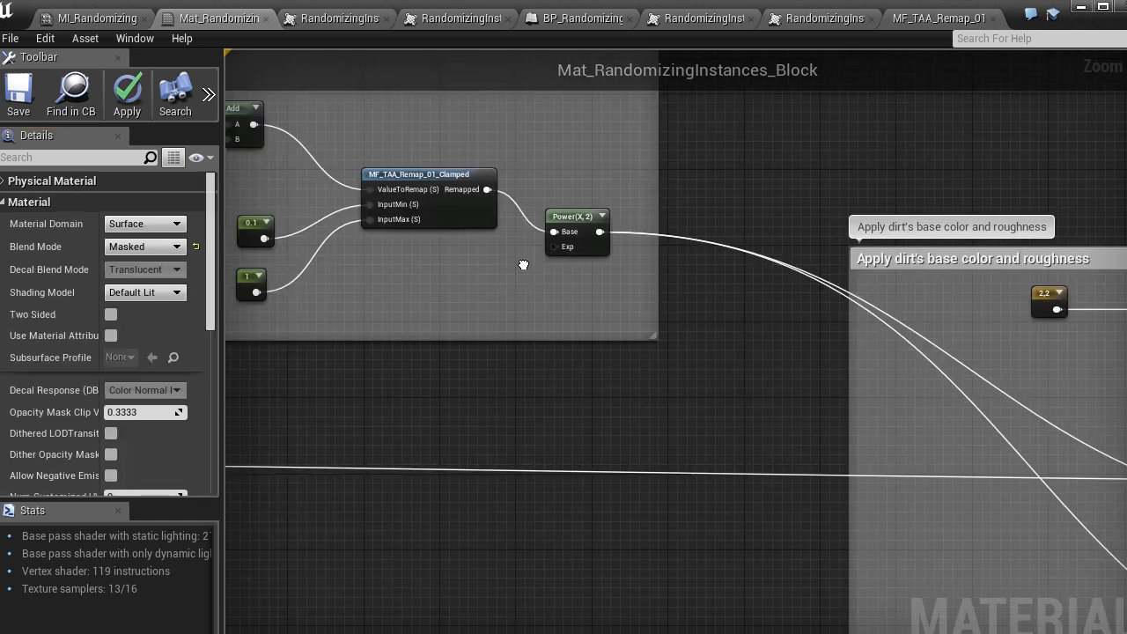
Follow the Power node's output into the dirt base color and roughness group and select the roughness Lerp node.
right_click_drag(523, 264, 519, 267)
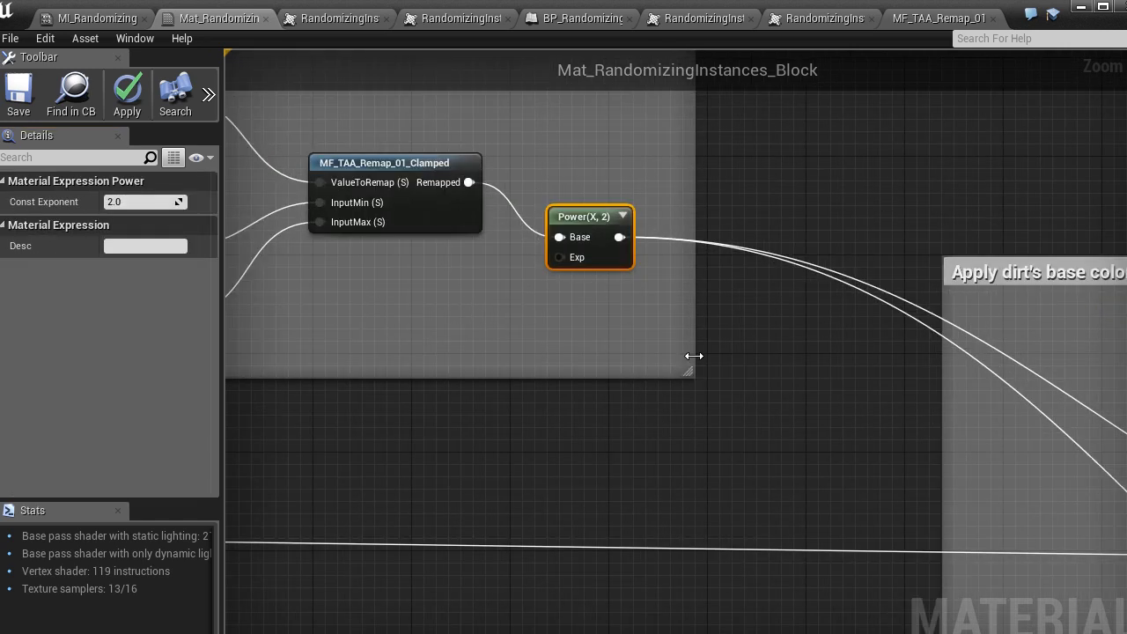
scroll(792, 379, "down", 2)
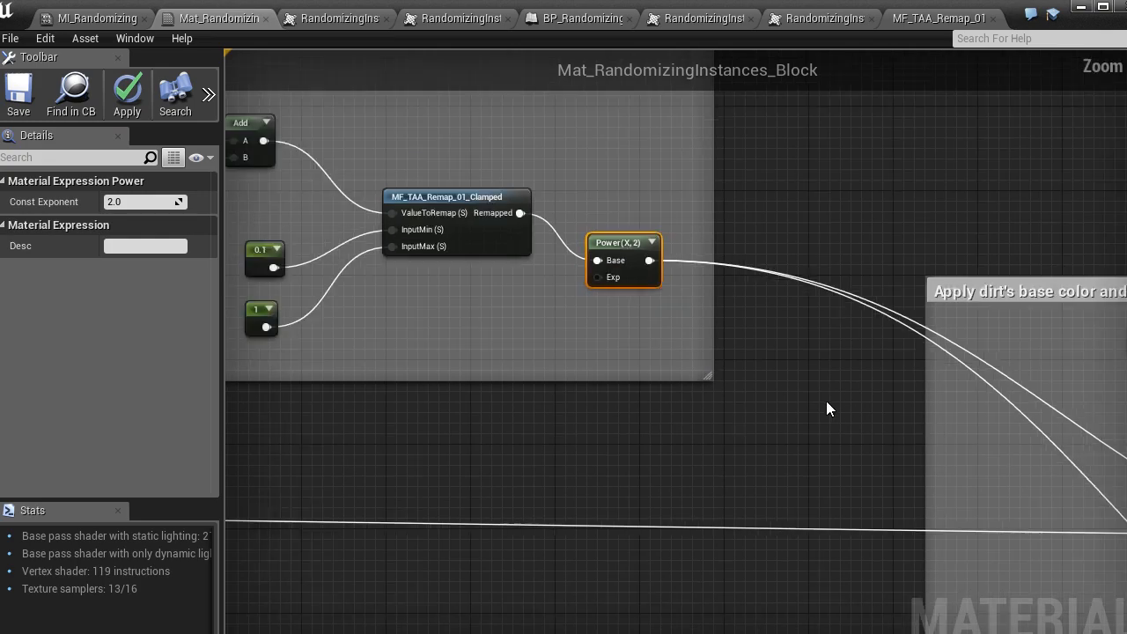
scroll(974, 507, "down", 2)
right_click_drag(974, 507, 681, 327)
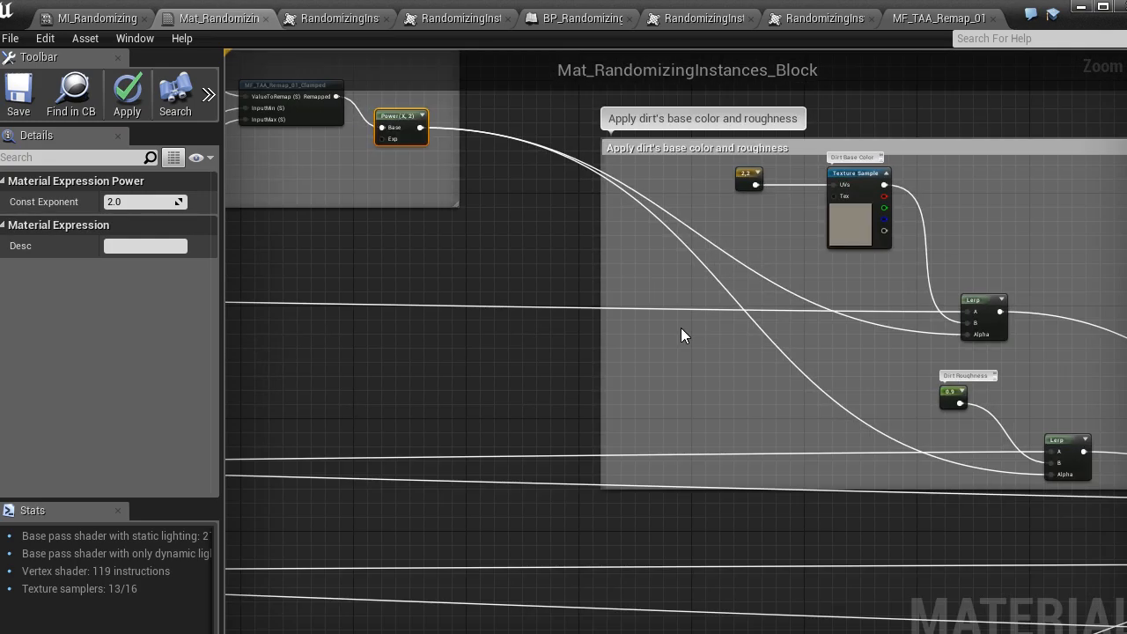
right_click_drag(864, 375, 594, 271)
scroll(594, 270, "down", 1)
scroll(752, 322, "up", 3)
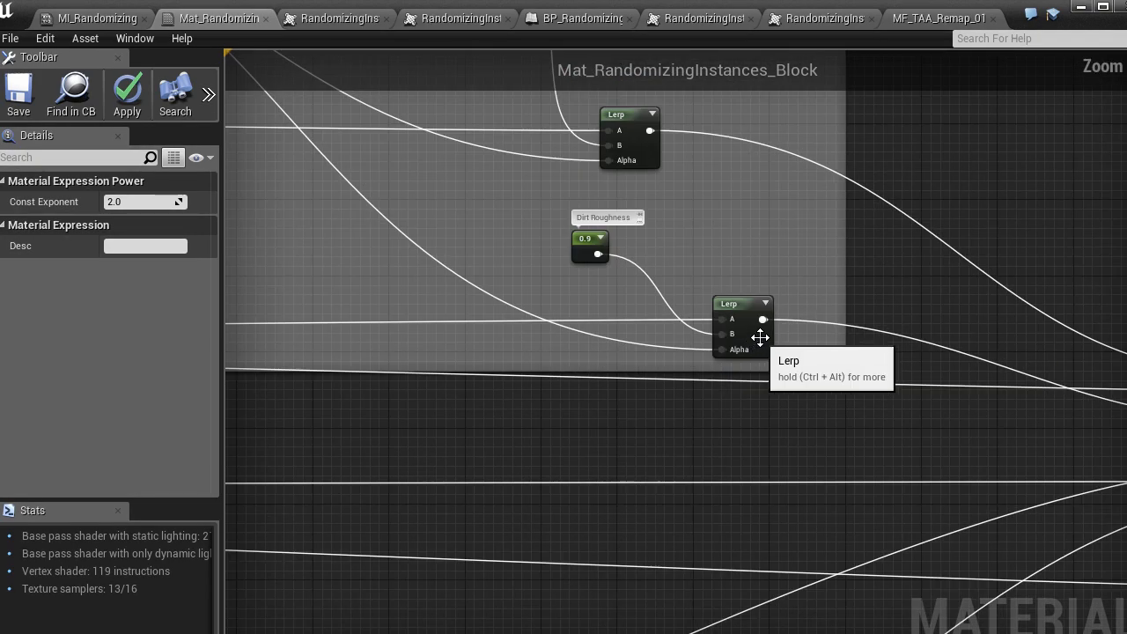
left_click(748, 304)
Inspect the Noise and Object Position nodes in the group that gets a random 0-1 value from object position.
scroll(548, 455, "down", 5)
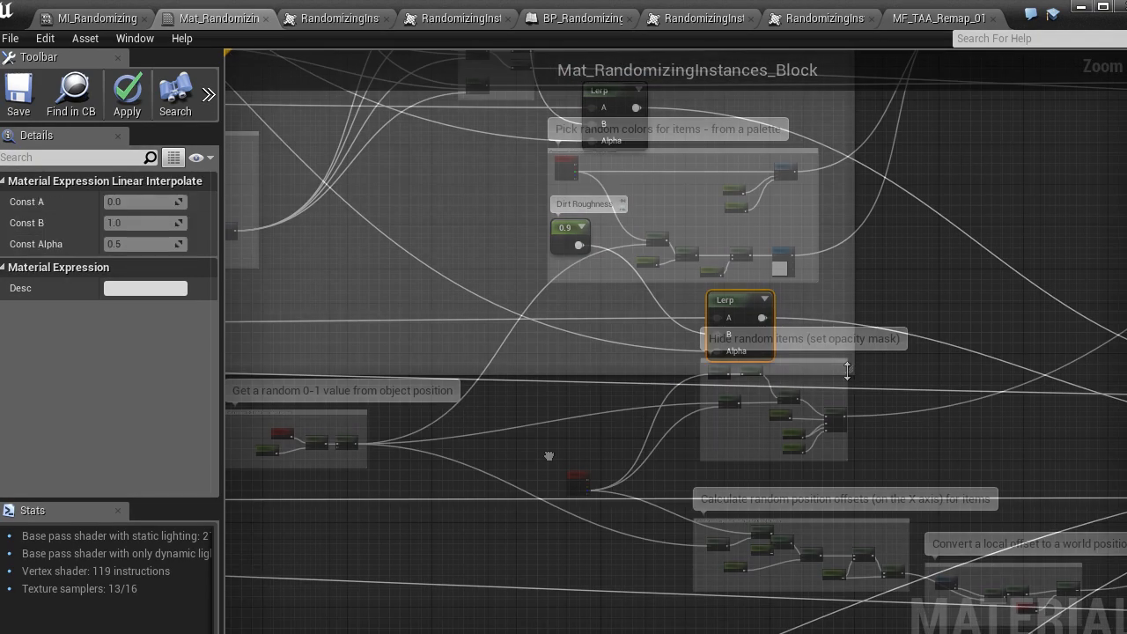
right_click_drag(548, 455, 564, 464)
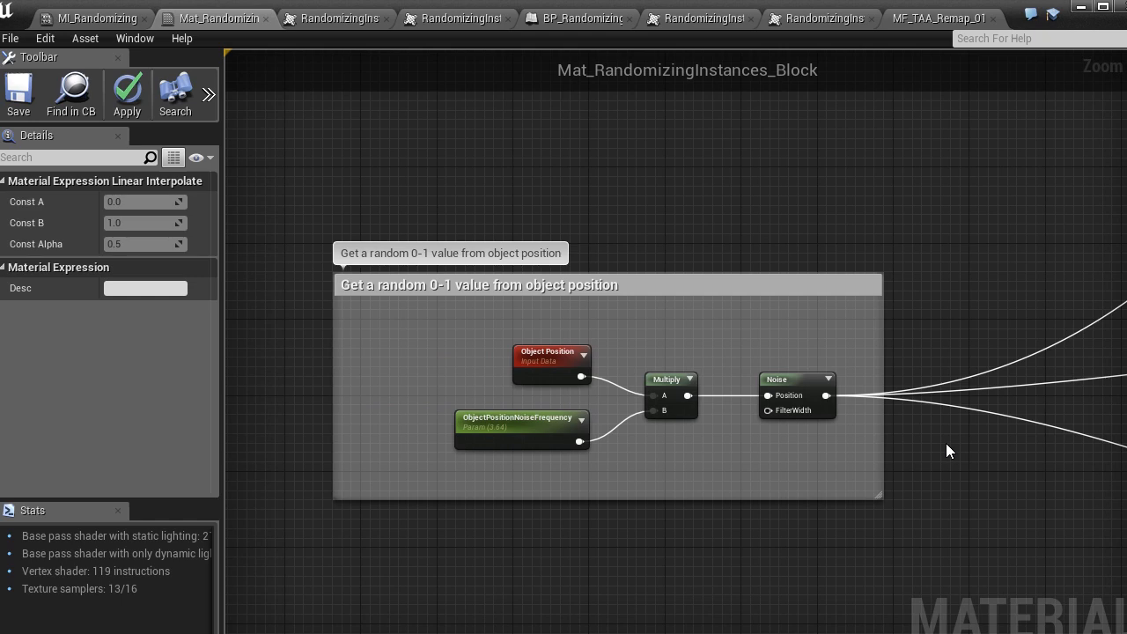
scroll(768, 471, "up", 1)
left_click(794, 389)
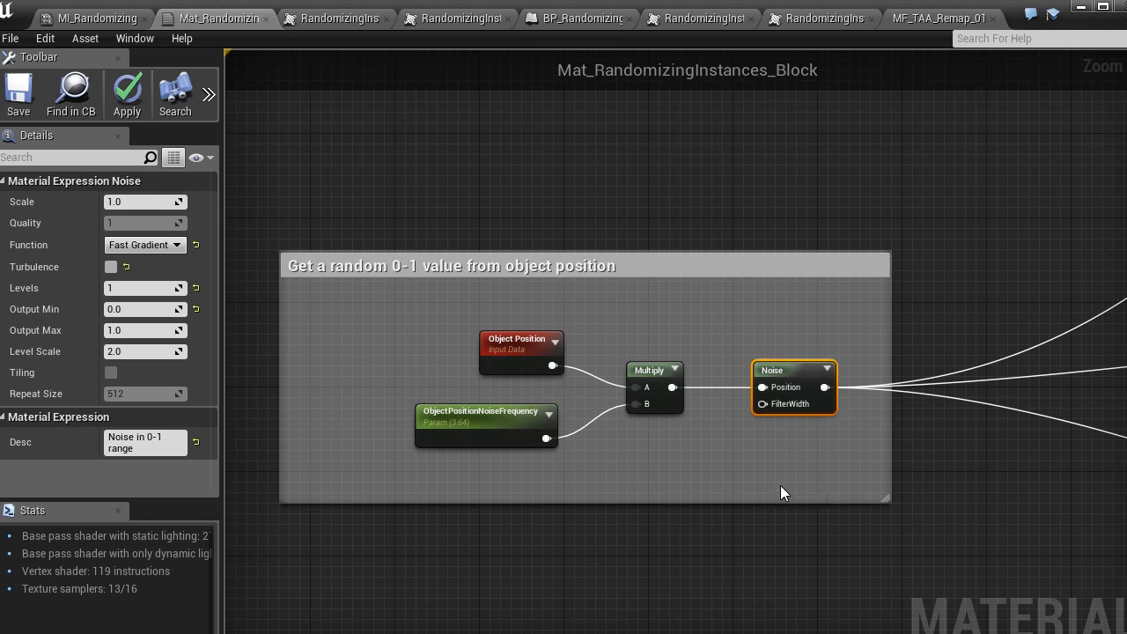
left_click(506, 371)
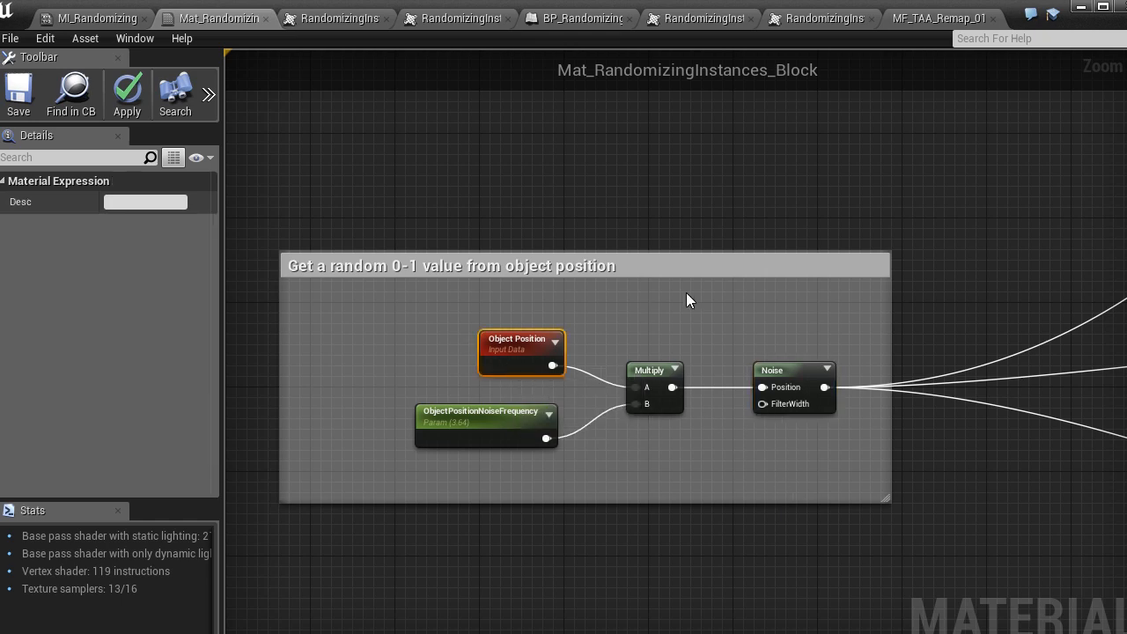
left_click(764, 224)
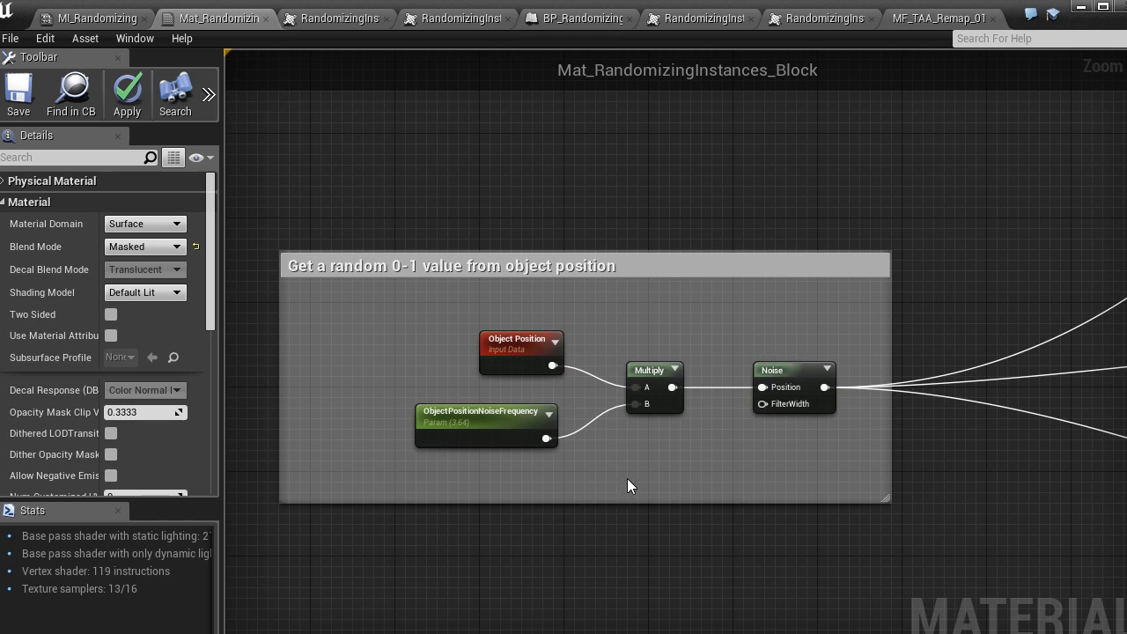
Add a PerInstanceRandom node to the random 0-1 value group and place it just below the Noise node.
right_click(670, 455)
type("p")
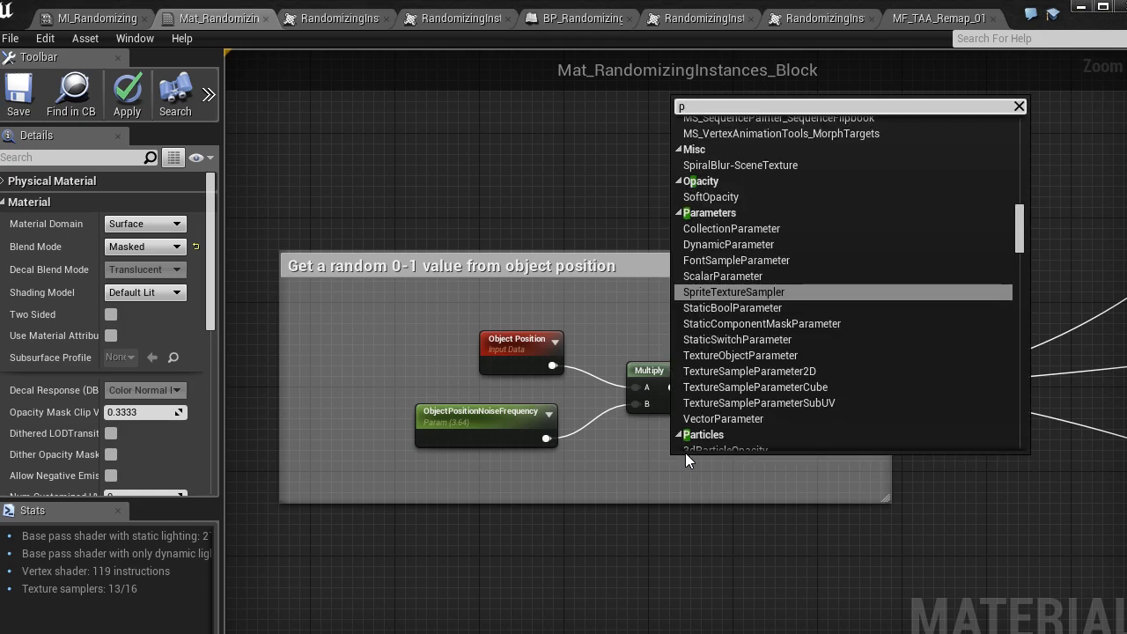
type("er instance")
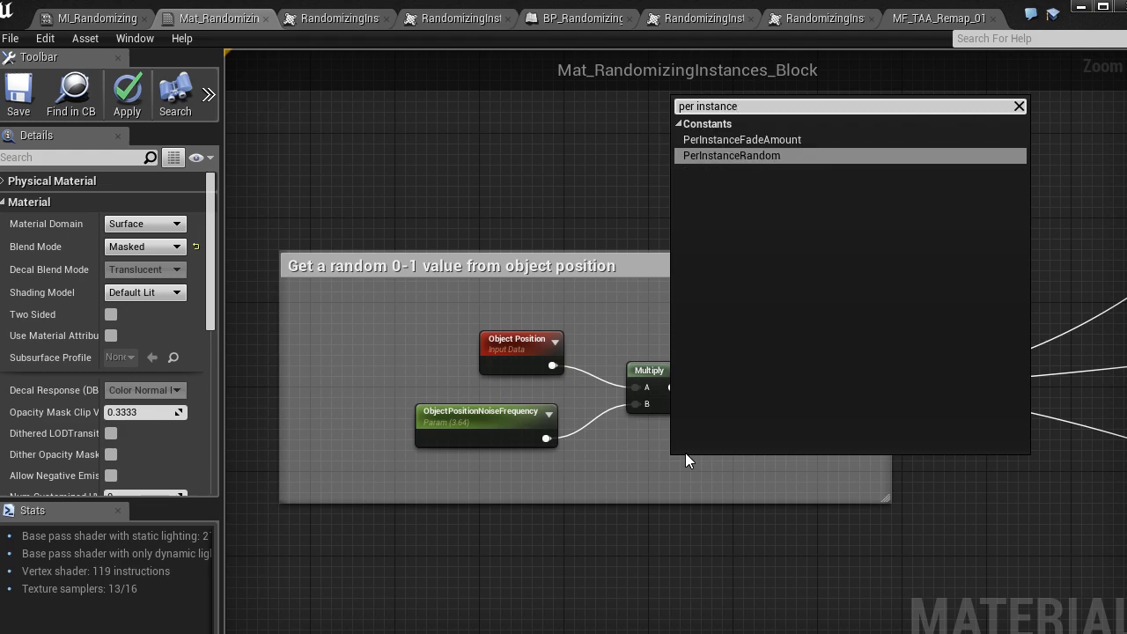
key("Return")
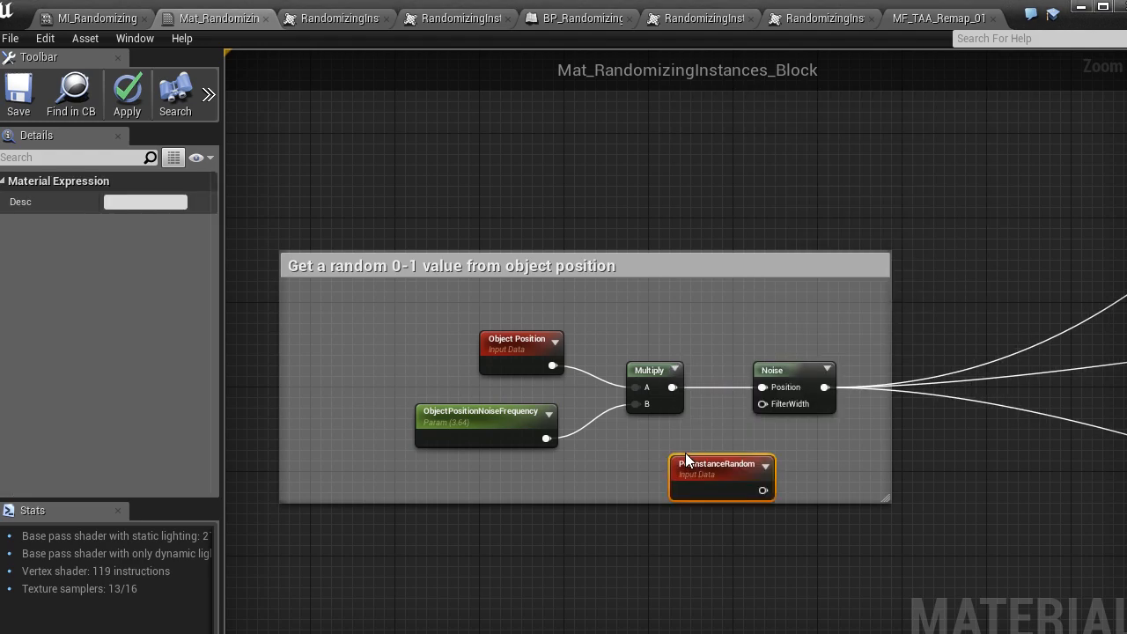
left_click_drag(718, 468, 779, 378)
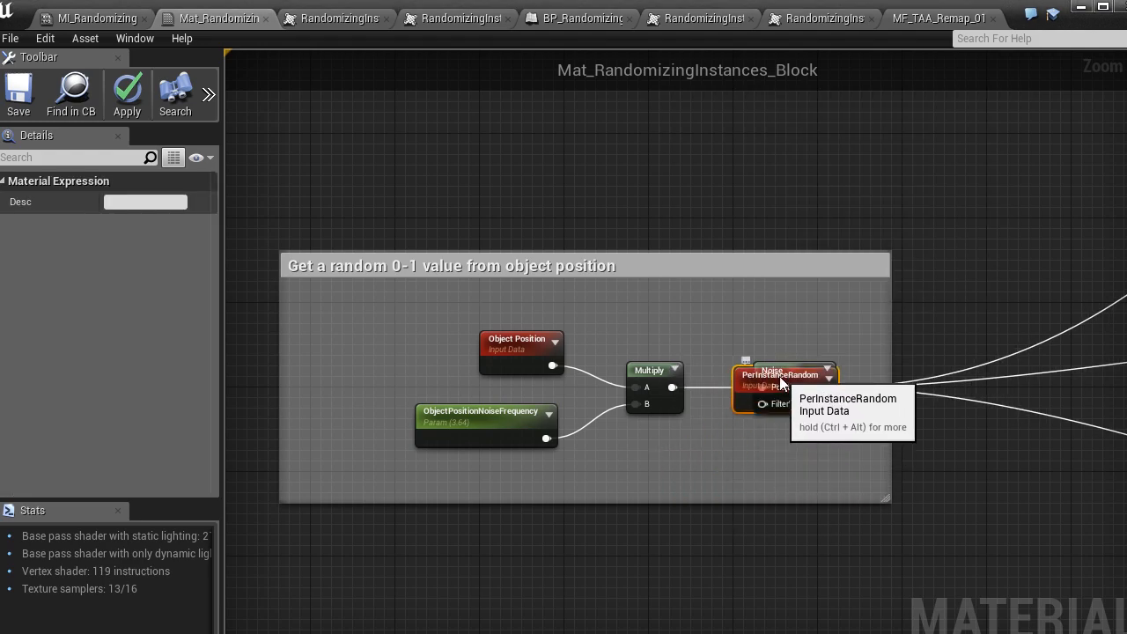
scroll(929, 451, "up", 2)
left_click_drag(682, 362, 682, 448)
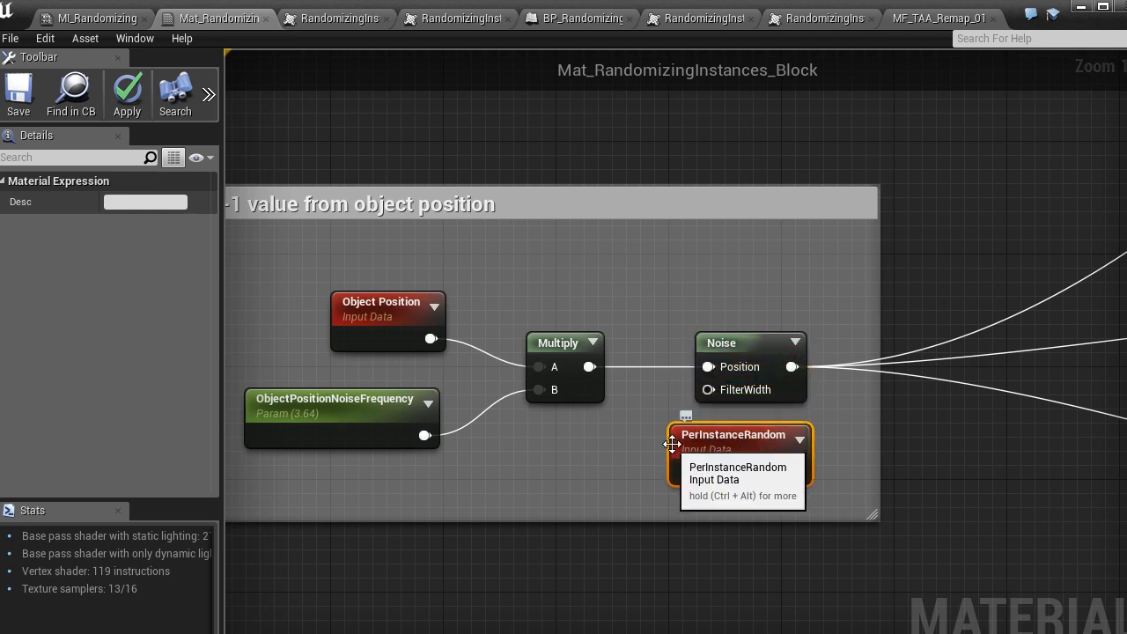
Try deleting a node in the random 0-1 value group, undo the deletion, and nudge PerInstanceRandom beneath the Noise node.
left_click(808, 401)
key("Delete")
key("ctrl+z")
left_click_drag(844, 431, 775, 520)
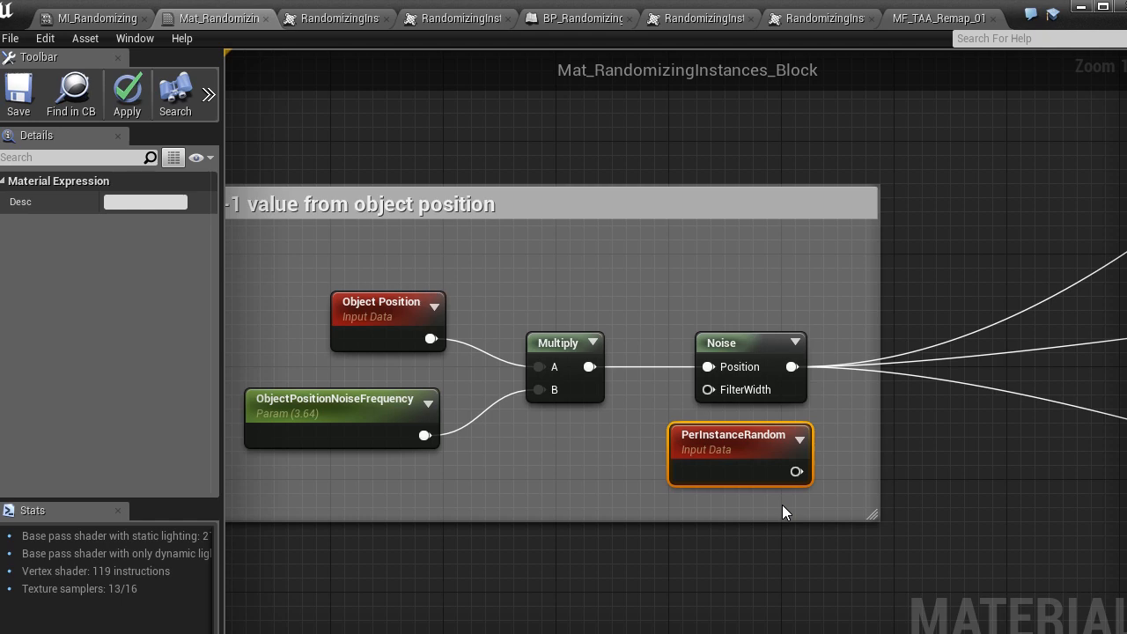
left_click_drag(761, 474, 747, 474)
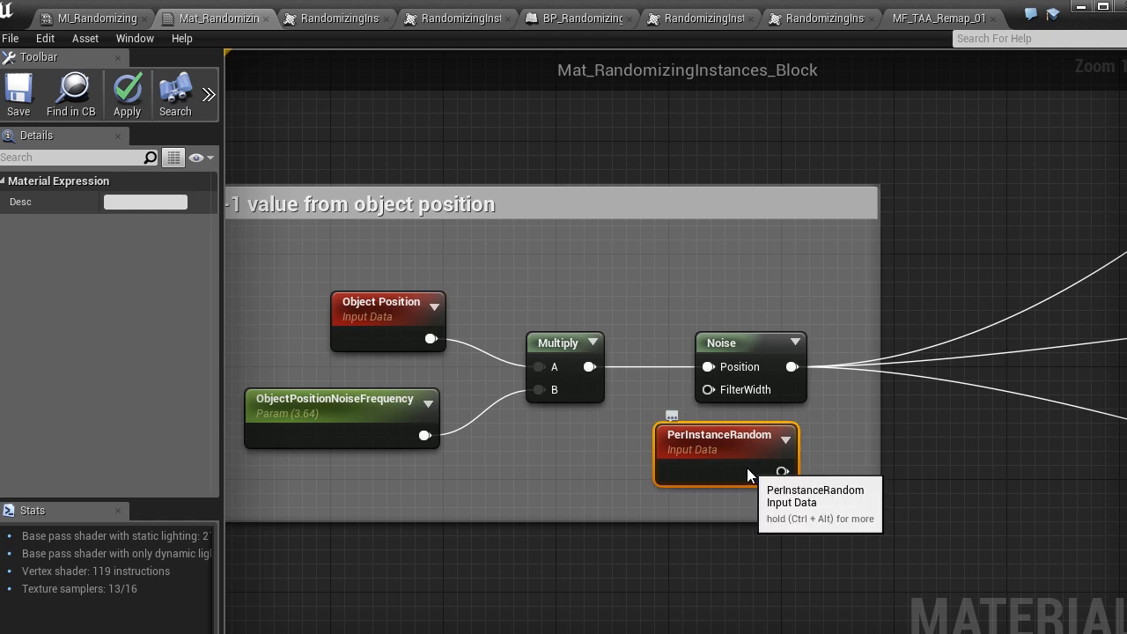
Examine how the random value and vertex color feed the group that picks random item colors from a palette.
scroll(564, 405, "down", 6)
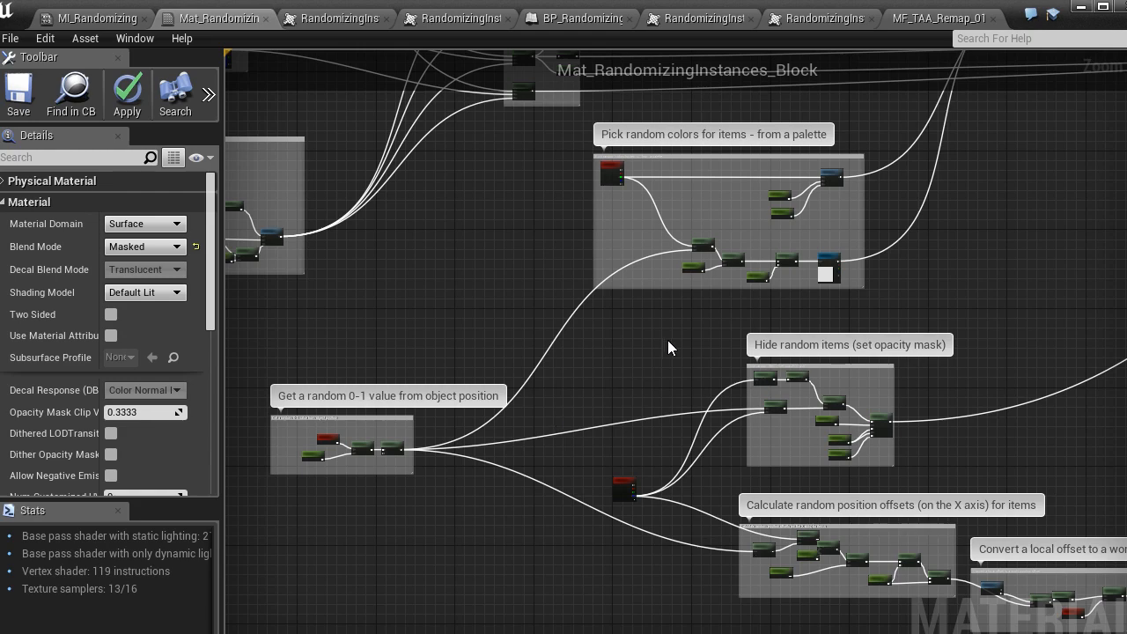
right_click_drag(673, 336, 613, 334)
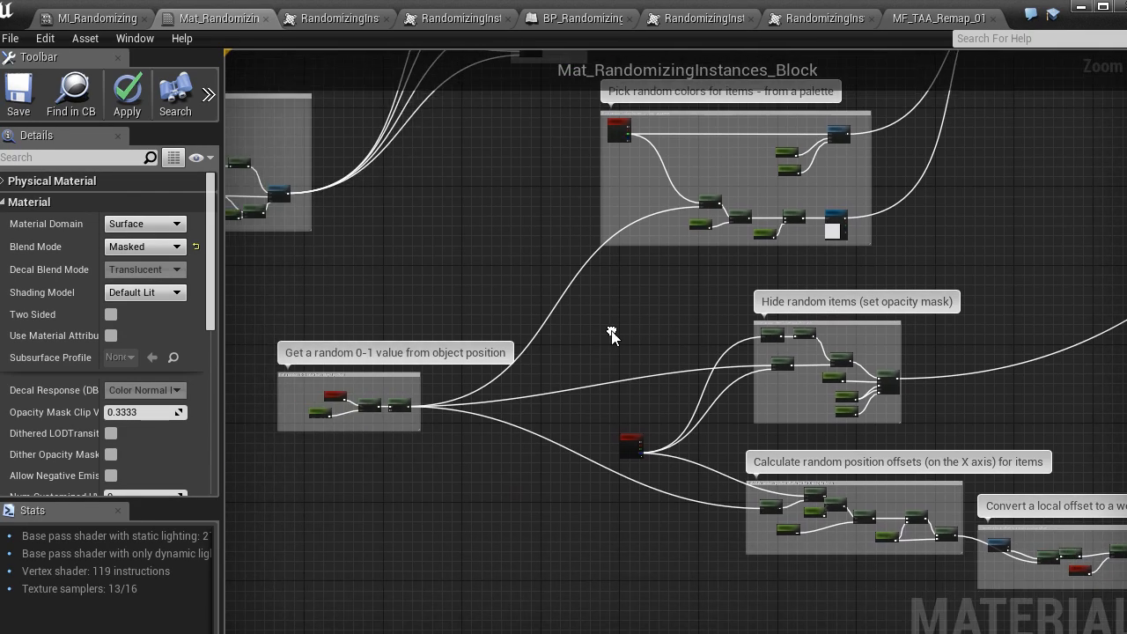
scroll(406, 421, "up", 2)
right_click_drag(840, 304, 557, 511)
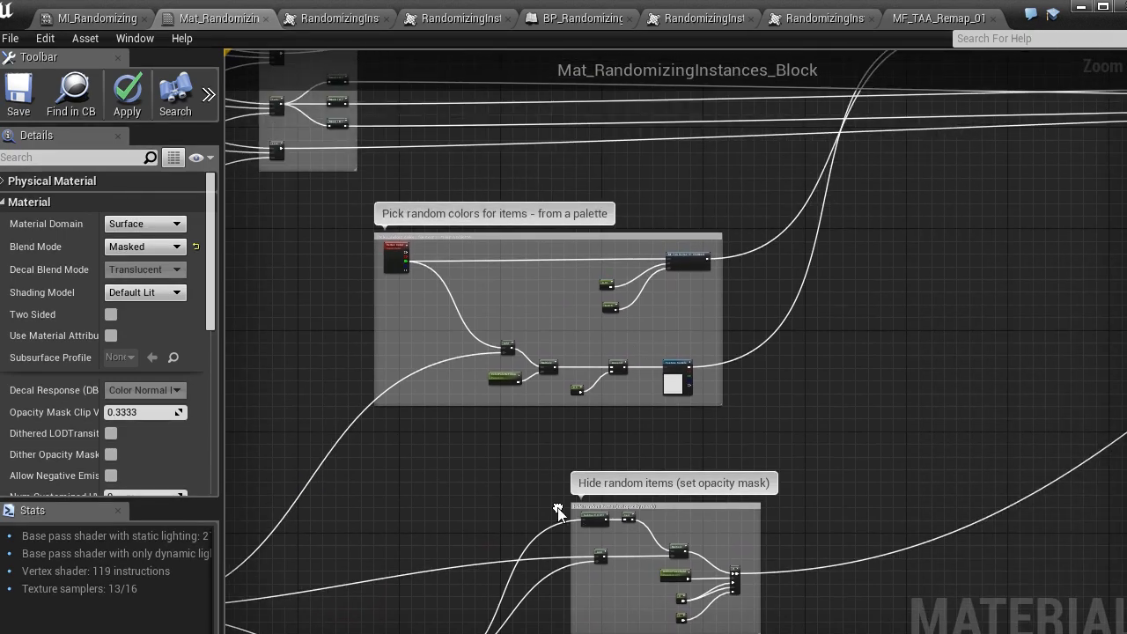
scroll(484, 324, "up", 4)
right_click_drag(466, 266, 509, 296)
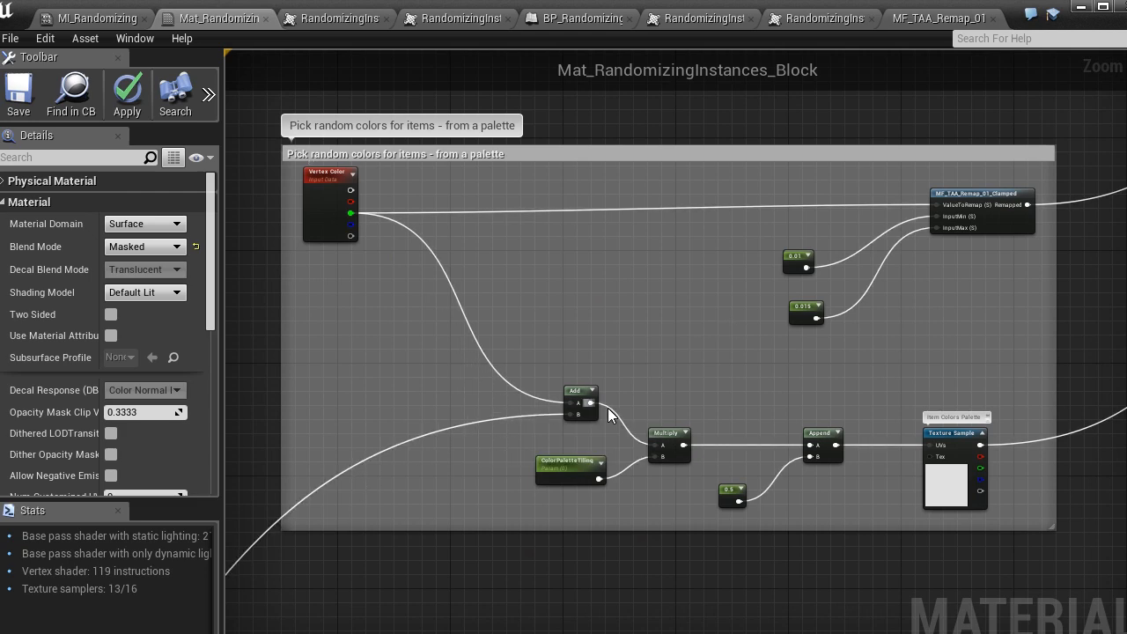
scroll(606, 408, "up", 2)
Open the RandomizingInstances_Noise_Palette texture used by the Item Colors Palette sample and enlarge it to see its color swatches.
left_click(565, 384)
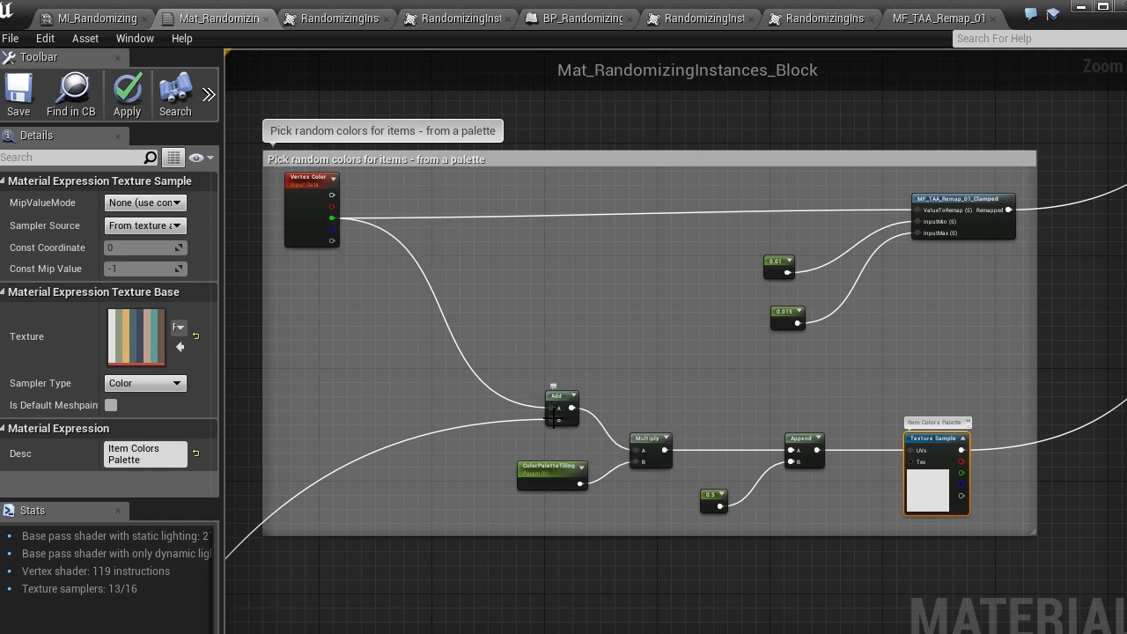
scroll(596, 373, "up", 2)
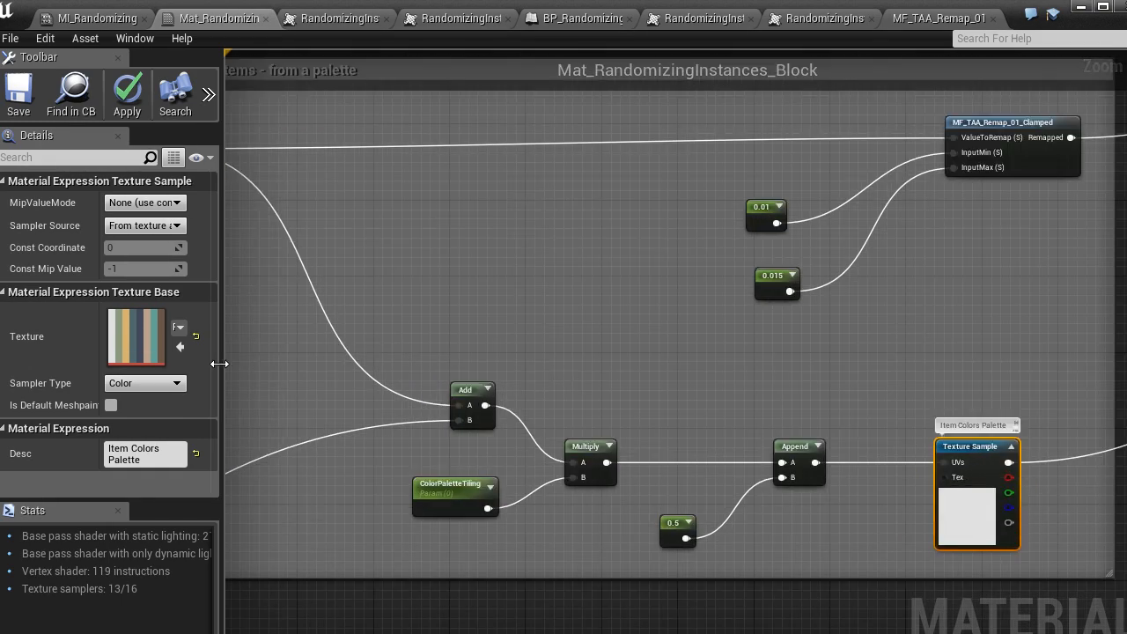
double_click(124, 350)
scroll(310, 378, "up", 10)
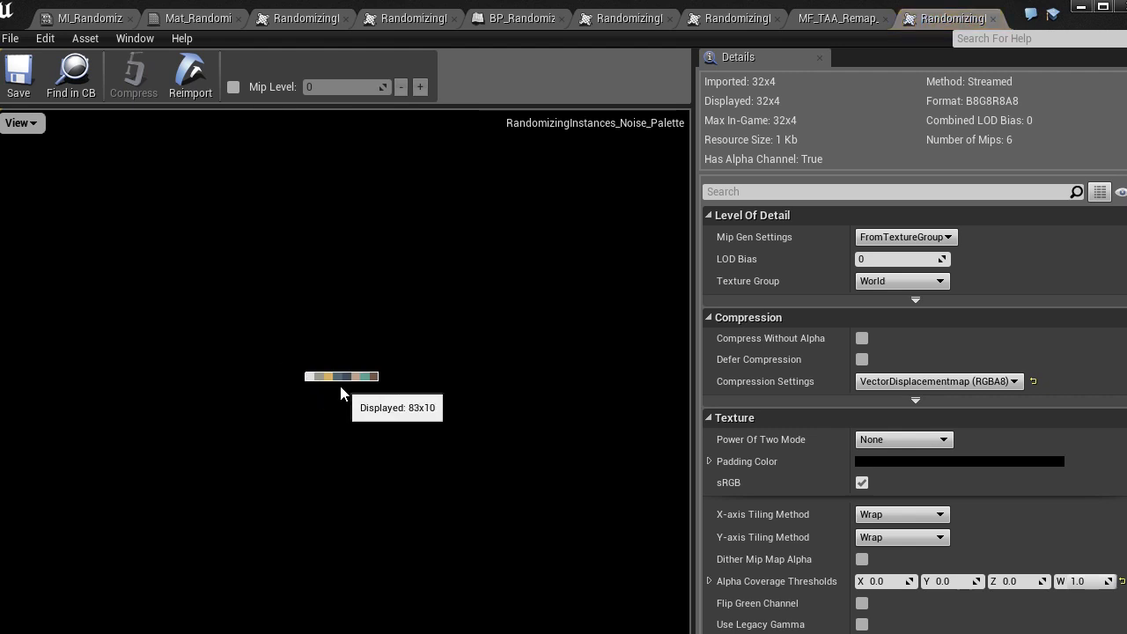
scroll(337, 385, "up", 2)
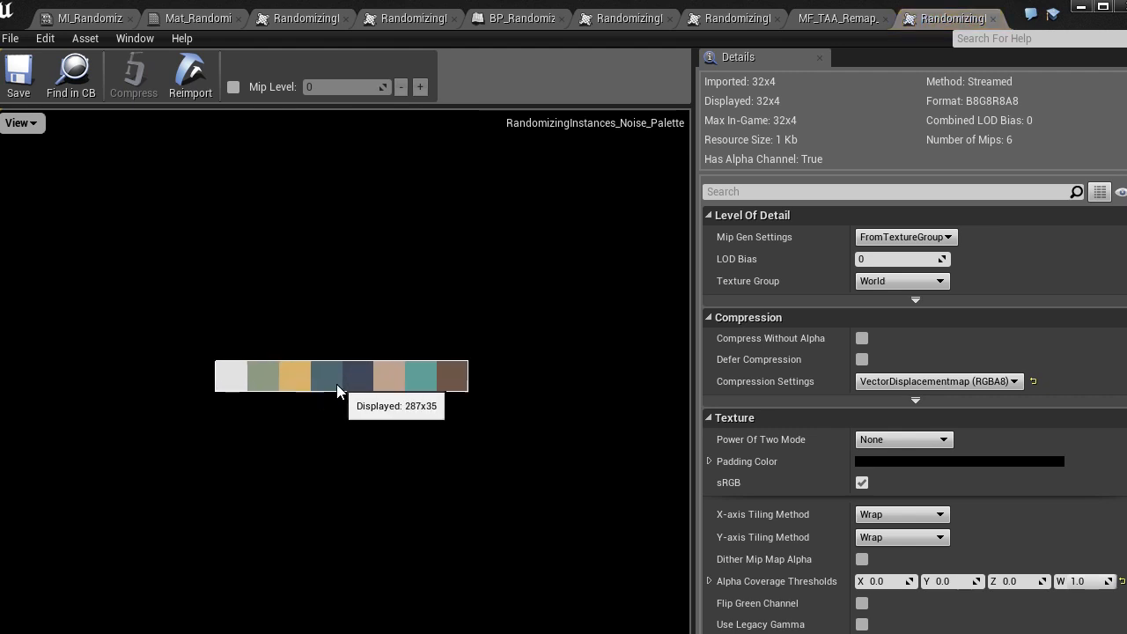
left_click_drag(589, 632, 630, 632)
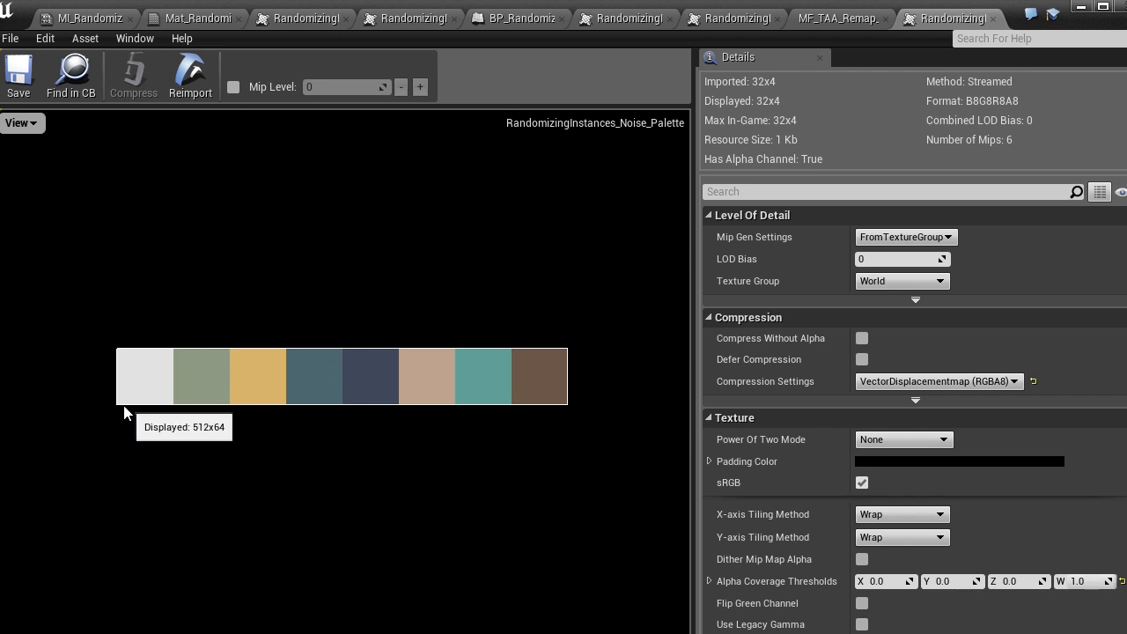
Return to the block material and check the 0.5 constant, the ColorPaletteTiling parameter and the Item Colors Palette texture sample.
left_click(166, 19)
left_click(682, 535)
scroll(670, 584, "up", 1)
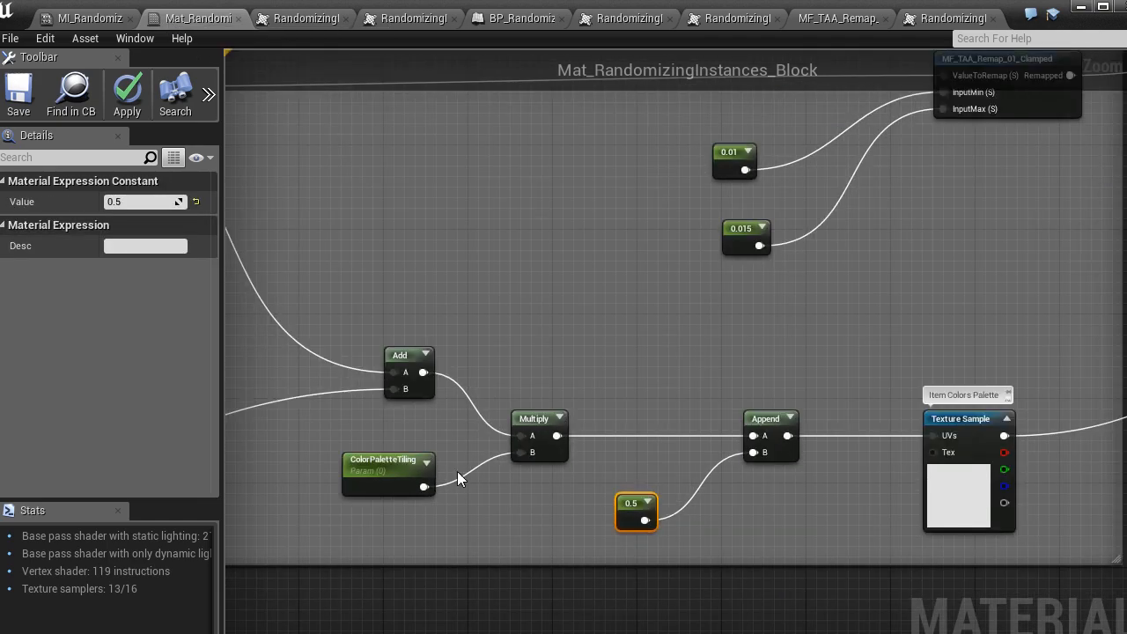
left_click(368, 475)
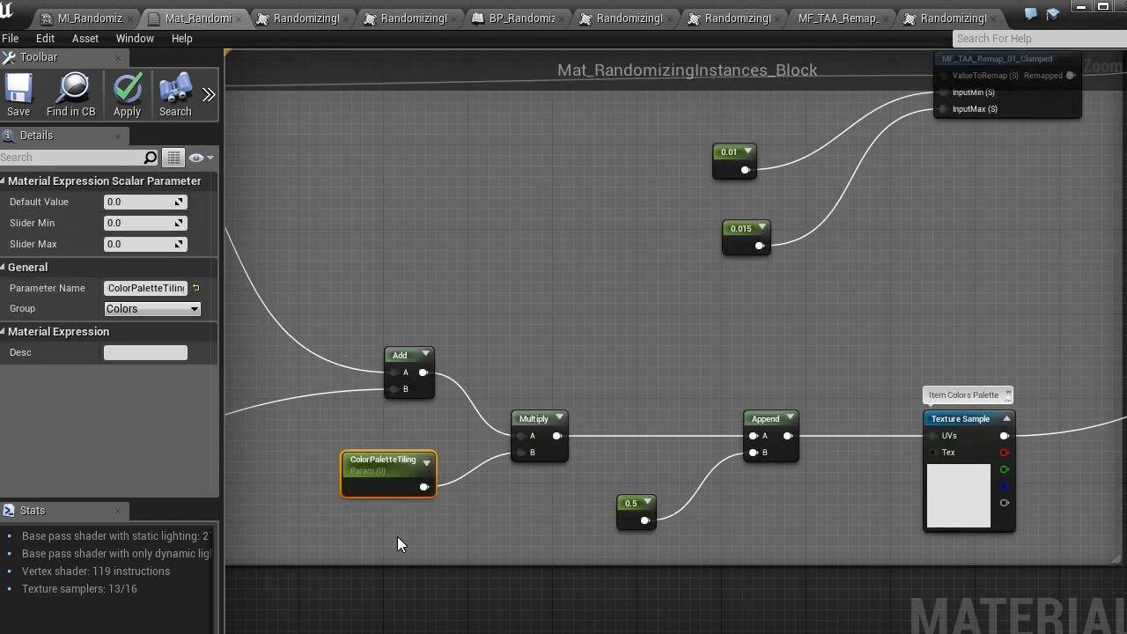
left_click(951, 519)
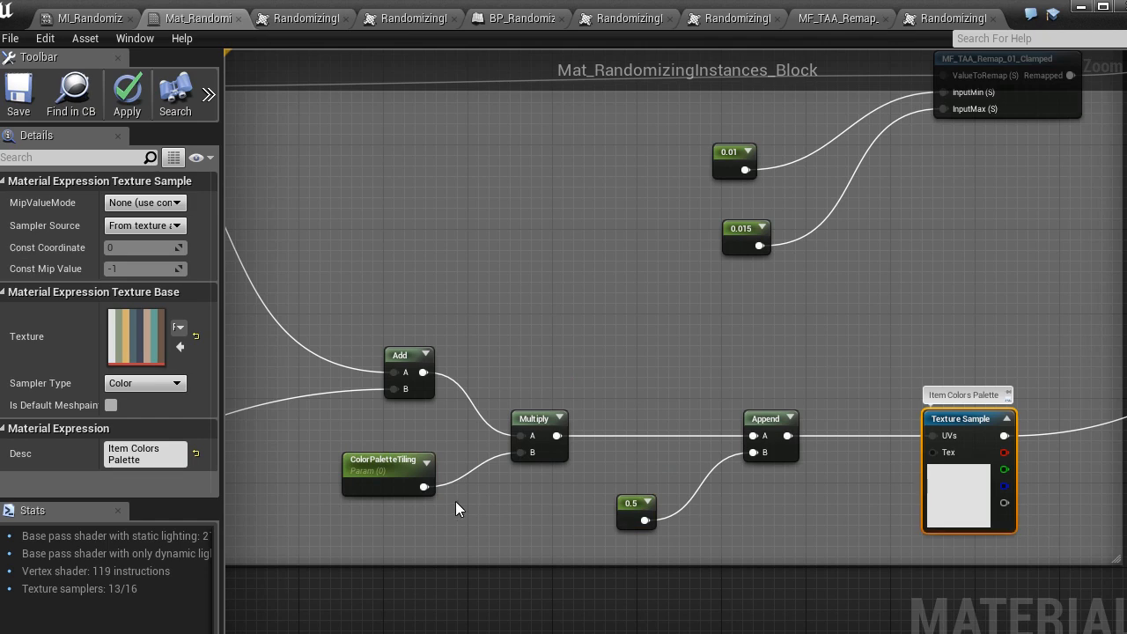
scroll(444, 499, "up", 1)
left_click(367, 493)
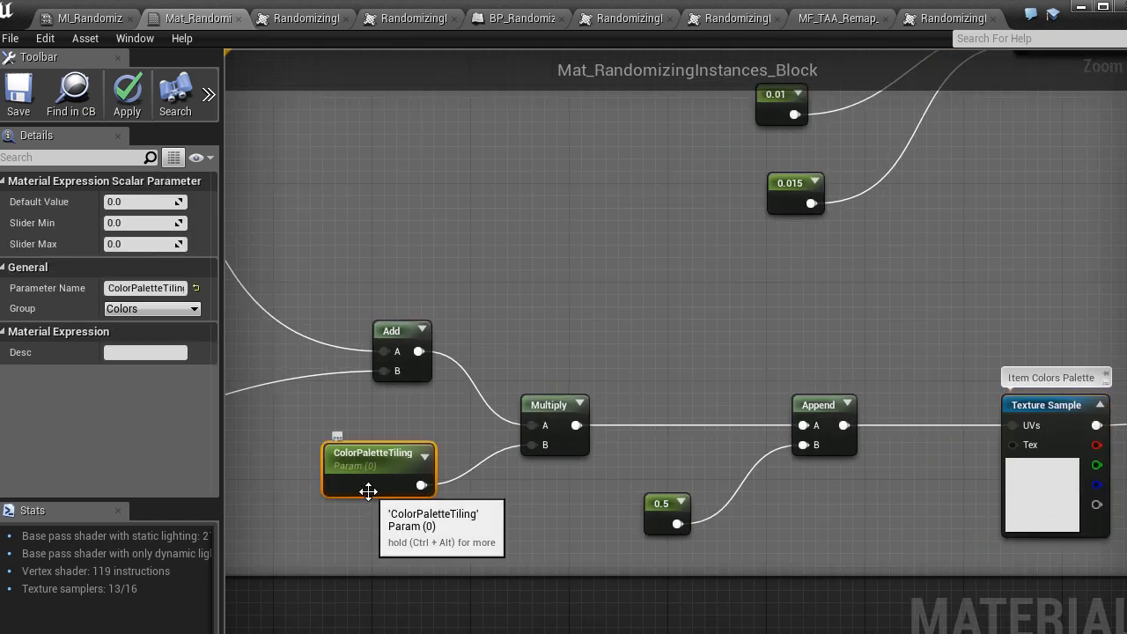
Set the ColorPaletteTiling parameter's slider range to 0.5–6 and its default value to 3.
scroll(615, 345, "down", 5)
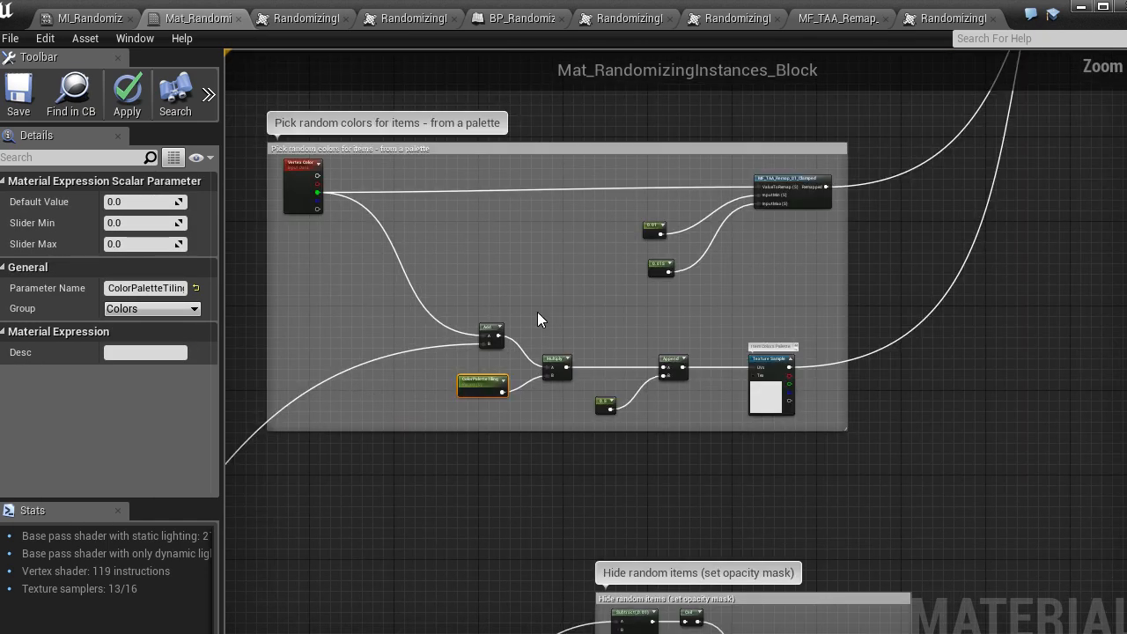
scroll(395, 227, "up", 1)
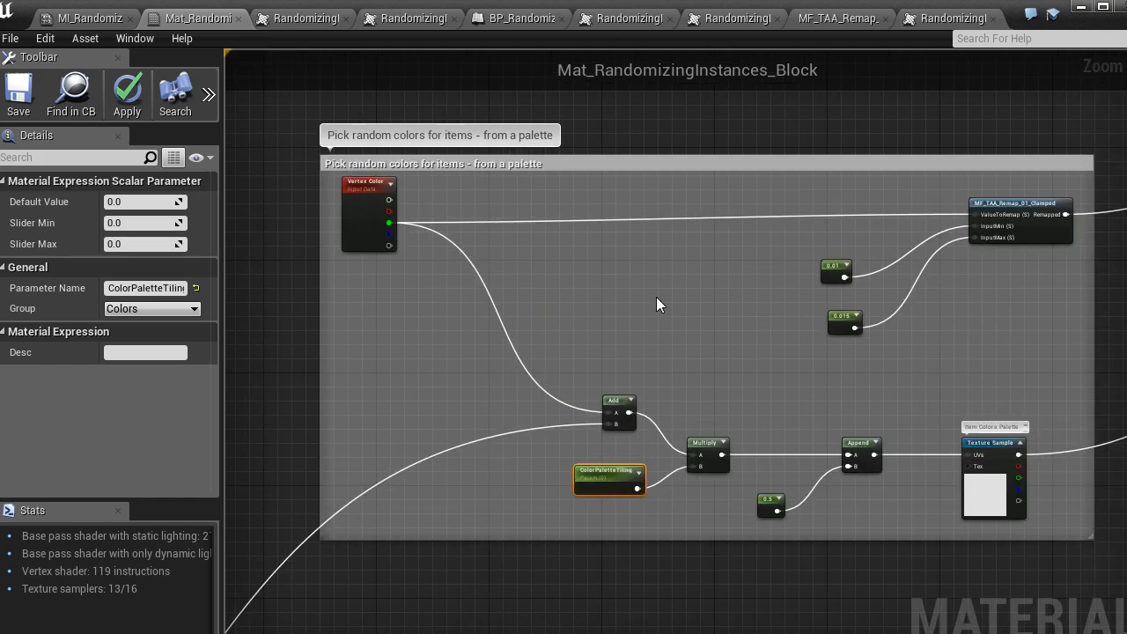
scroll(656, 299, "up", 1)
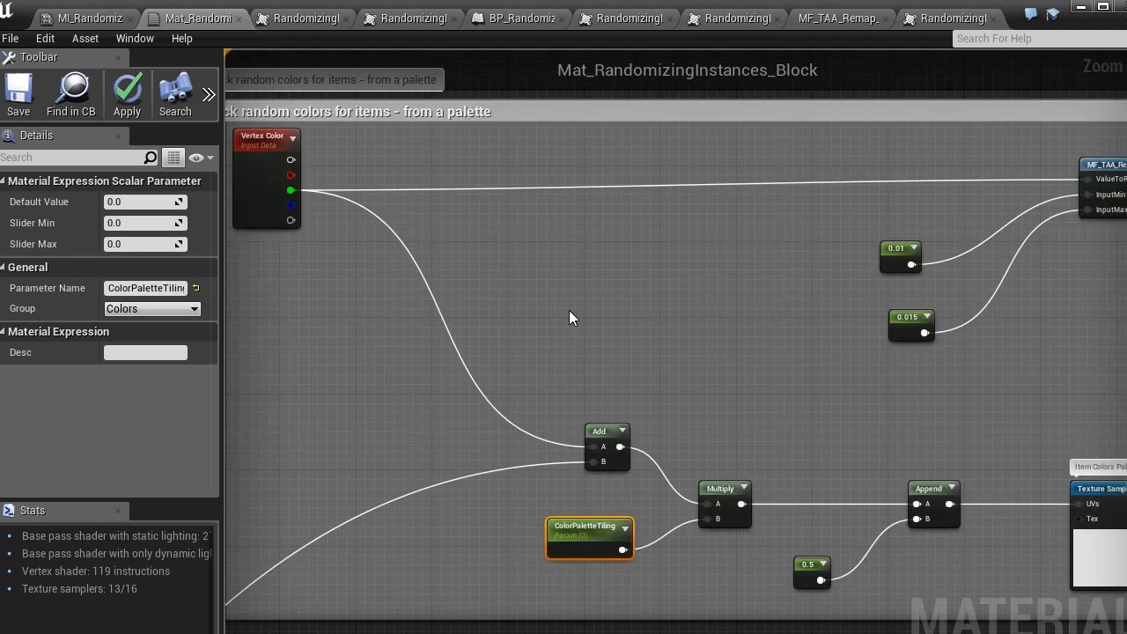
left_click(159, 246)
type("6")
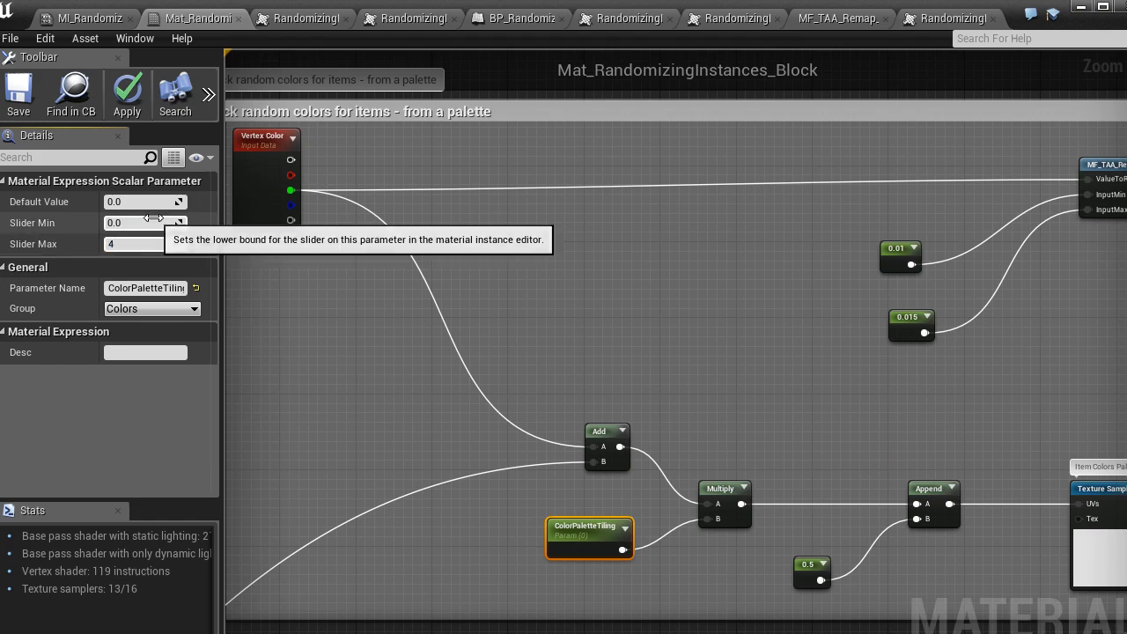
left_click(141, 223)
type("0.5")
left_click(137, 202)
type("3")
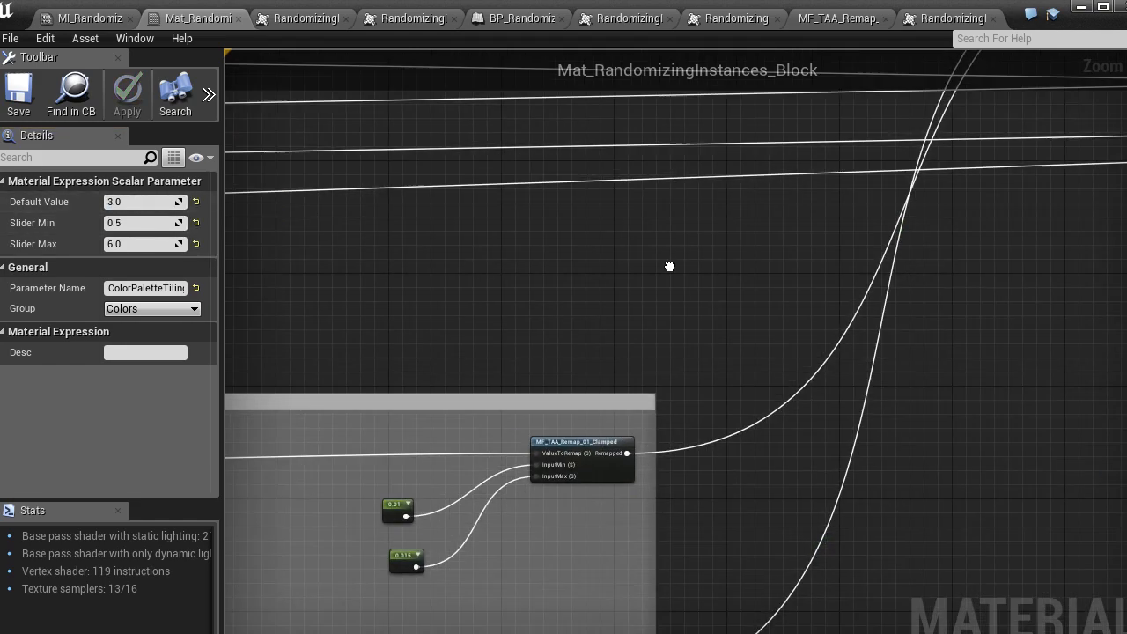
Check the 0.01 and 0.015 constants feeding MF_TAA_Remap_01_Clamped in the palette color group.
scroll(654, 453, "up", 2)
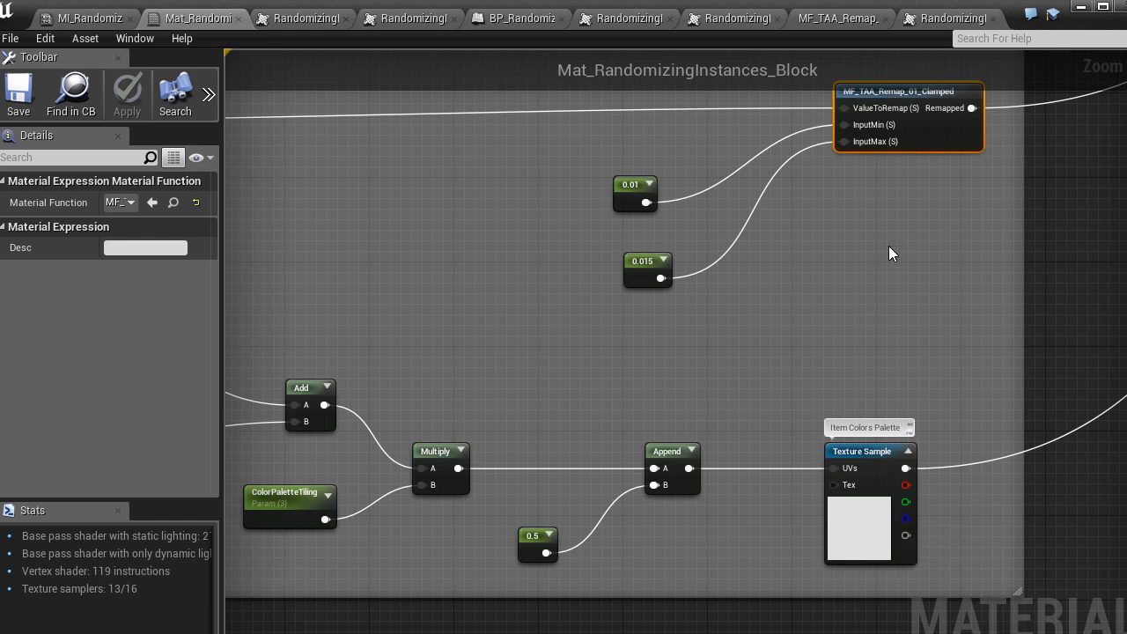
right_click_drag(907, 234, 847, 377)
scroll(843, 361, "up", 1)
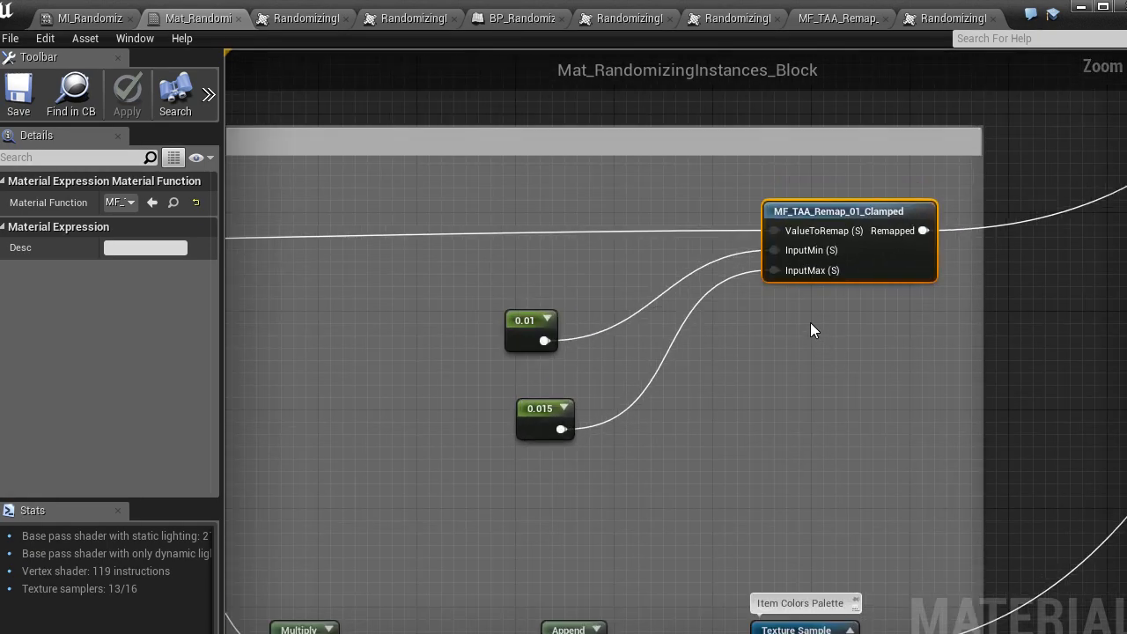
left_click(511, 347)
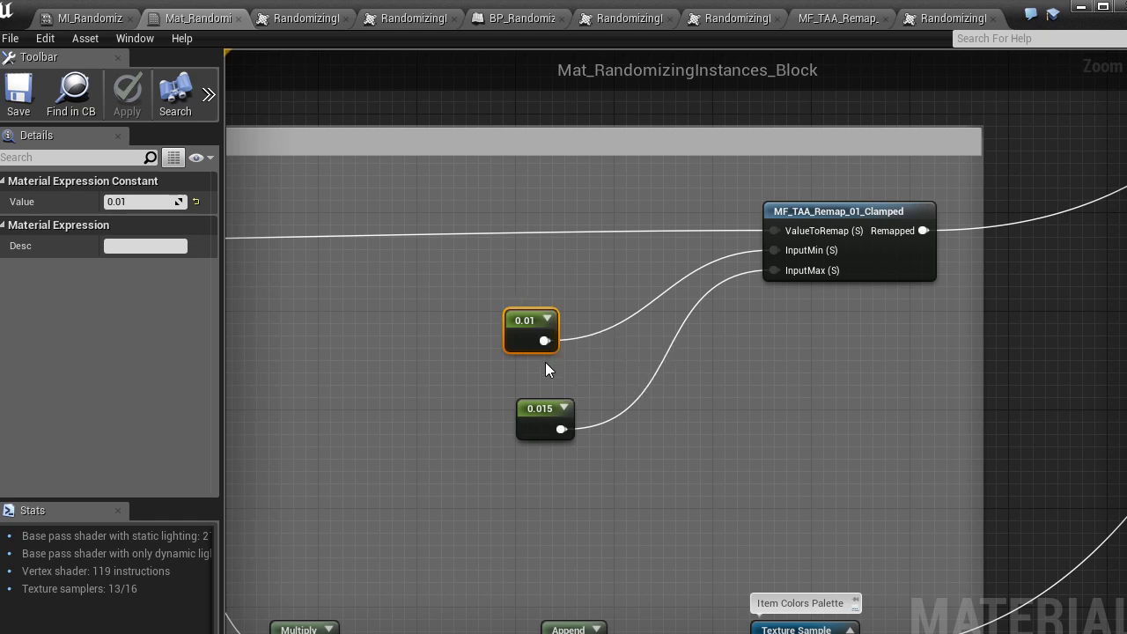
left_click(526, 439)
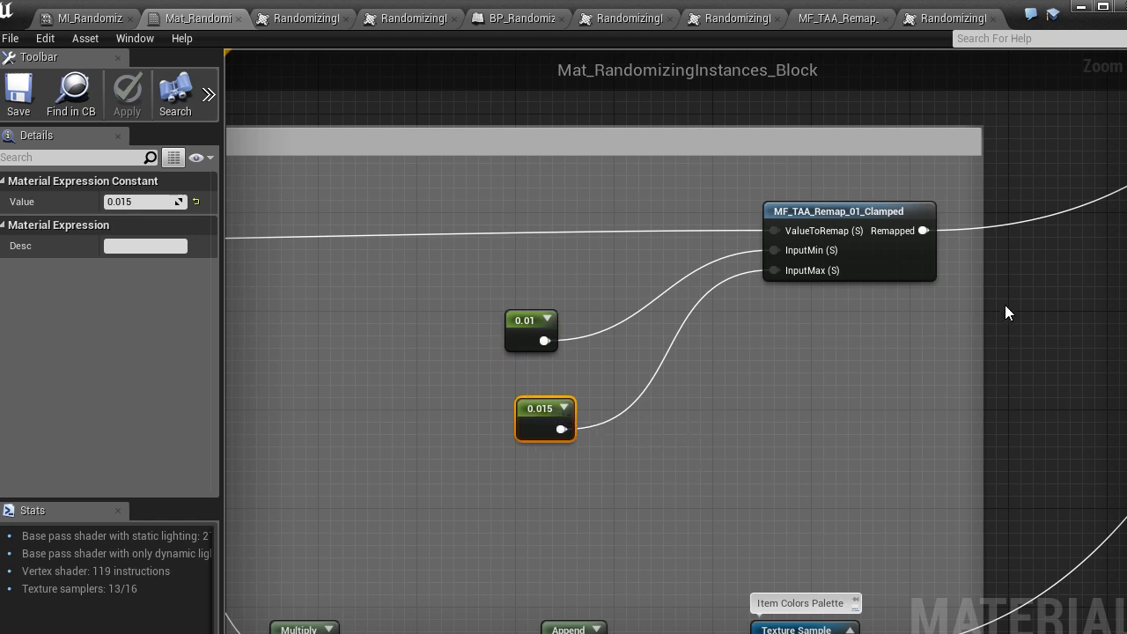
Trace the remapped vertex color and palette color outputs to the Lerp node, then inspect the Item Colors Palette texture sample.
scroll(1004, 304, "down", 1)
right_click_drag(1058, 283, 840, 391)
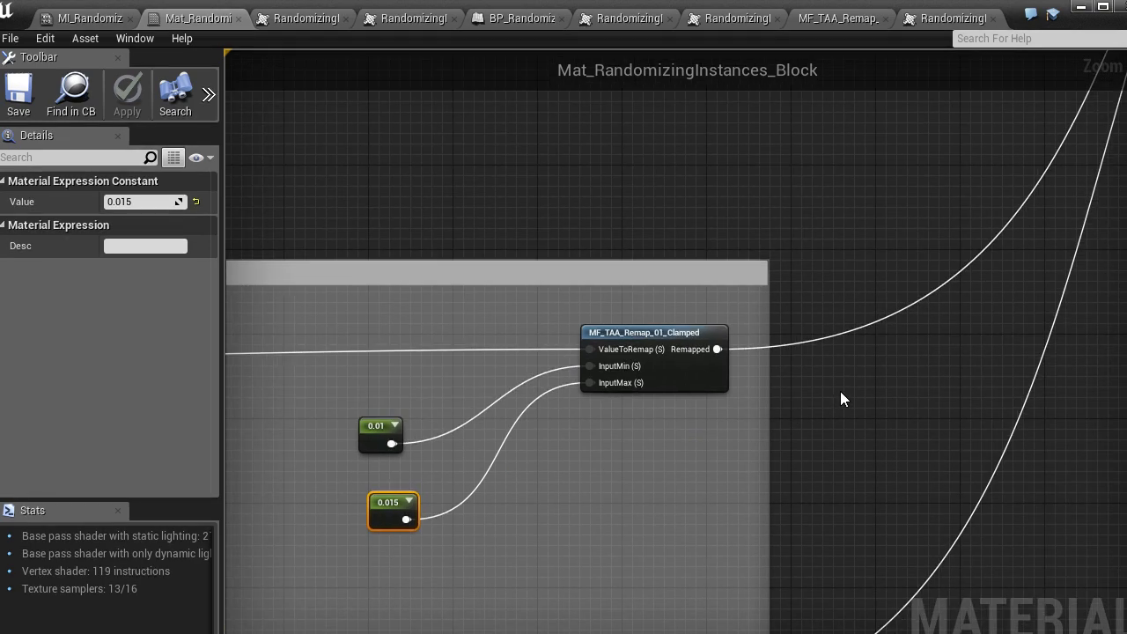
scroll(840, 390, "down", 3)
right_click_drag(948, 207, 595, 497)
scroll(852, 222, "up", 3)
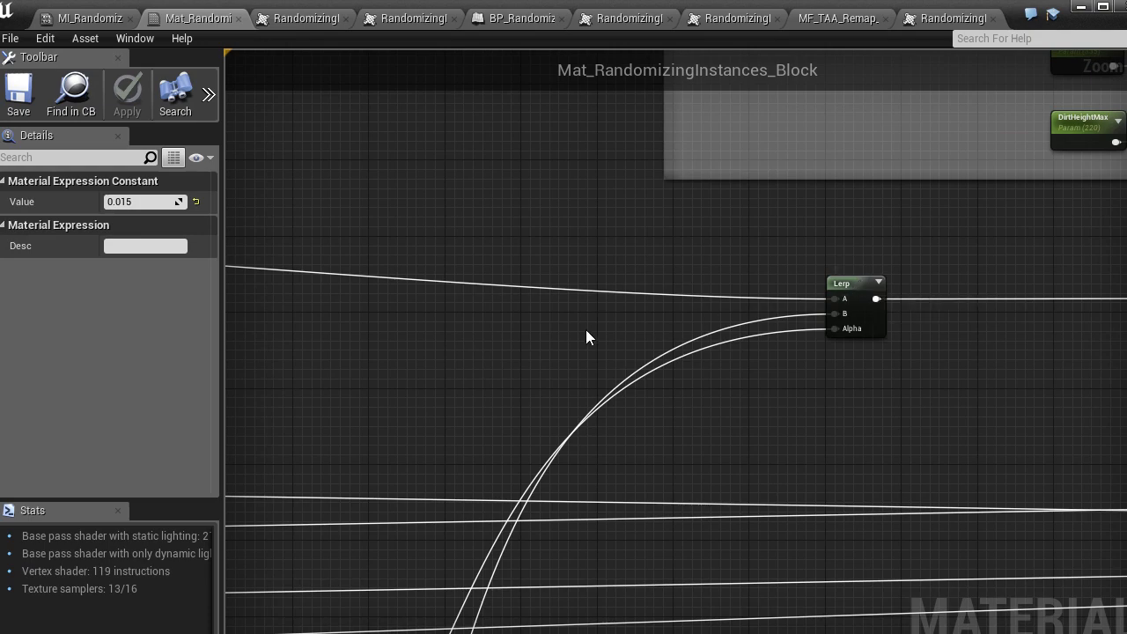
right_click_drag(513, 466, 938, 81)
right_click_drag(602, 558, 1092, 85)
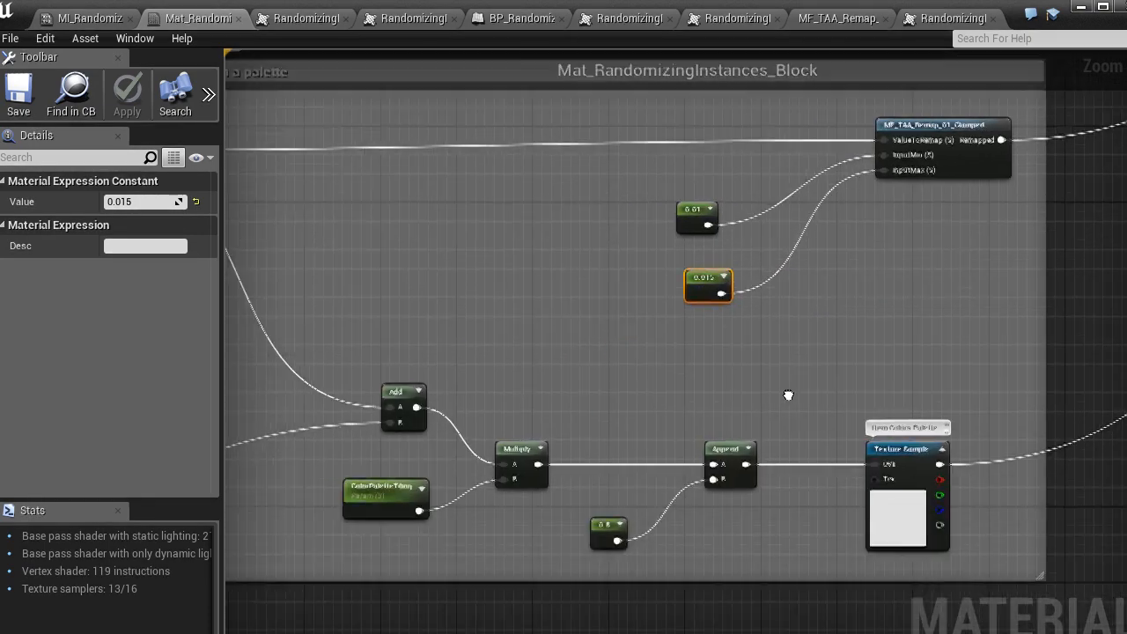
left_click(930, 532)
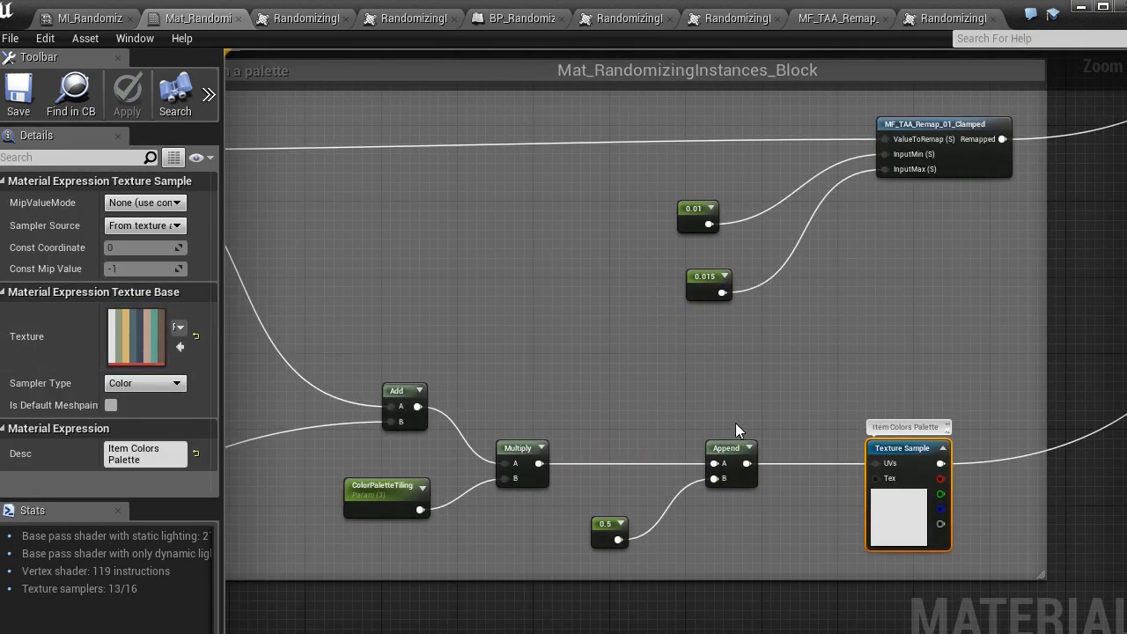
Examine the Hide random items (set opacity mask) group and trace its inputs to the Vertex Color node's blue channel.
scroll(575, 381, "down", 3)
right_click_drag(563, 488, 573, 195)
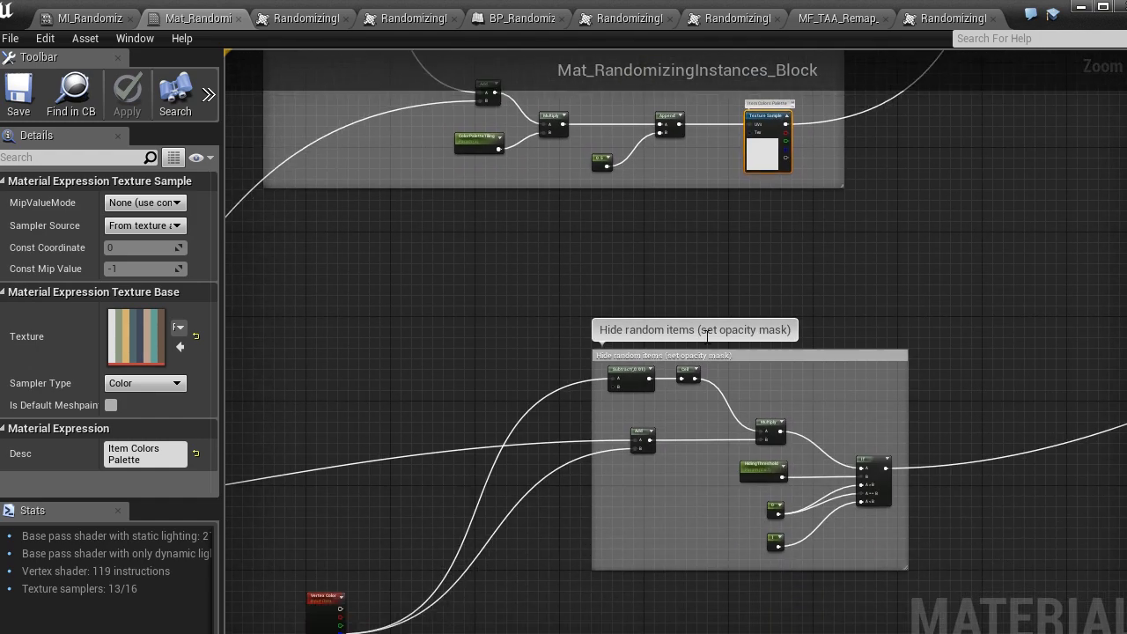
scroll(737, 244, "up", 2)
right_click_drag(868, 272, 933, 235)
scroll(882, 230, "up", 1)
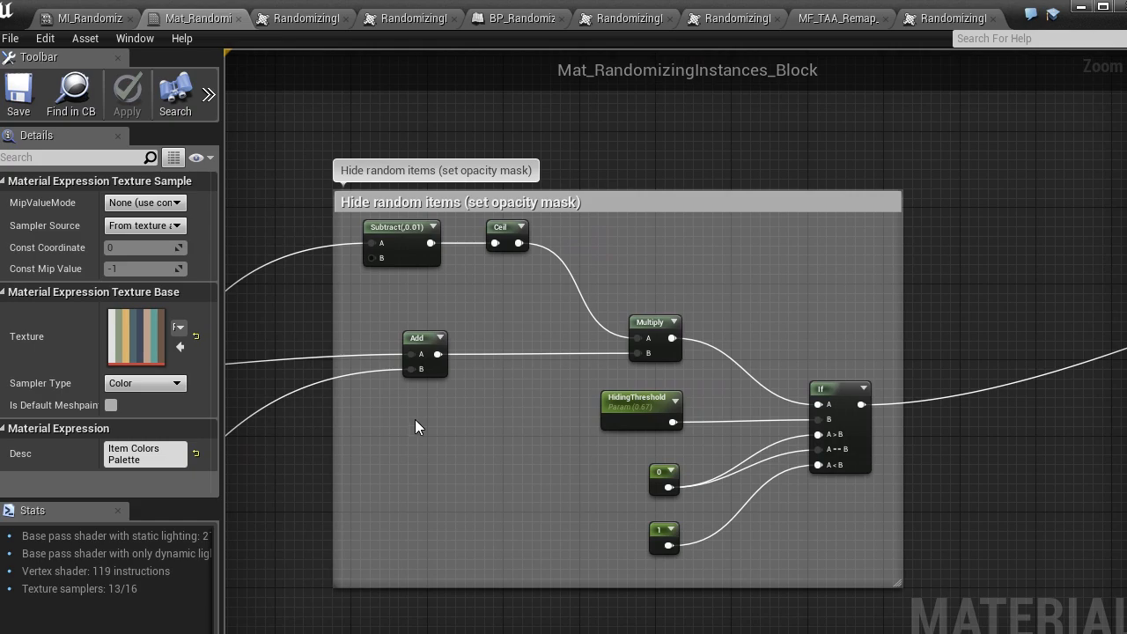
right_click_drag(383, 455, 535, 414)
mouse_move(385, 498)
right_mouse_down()
mouse_move(614, 332)
mouse_move(682, 308)
right_mouse_up()
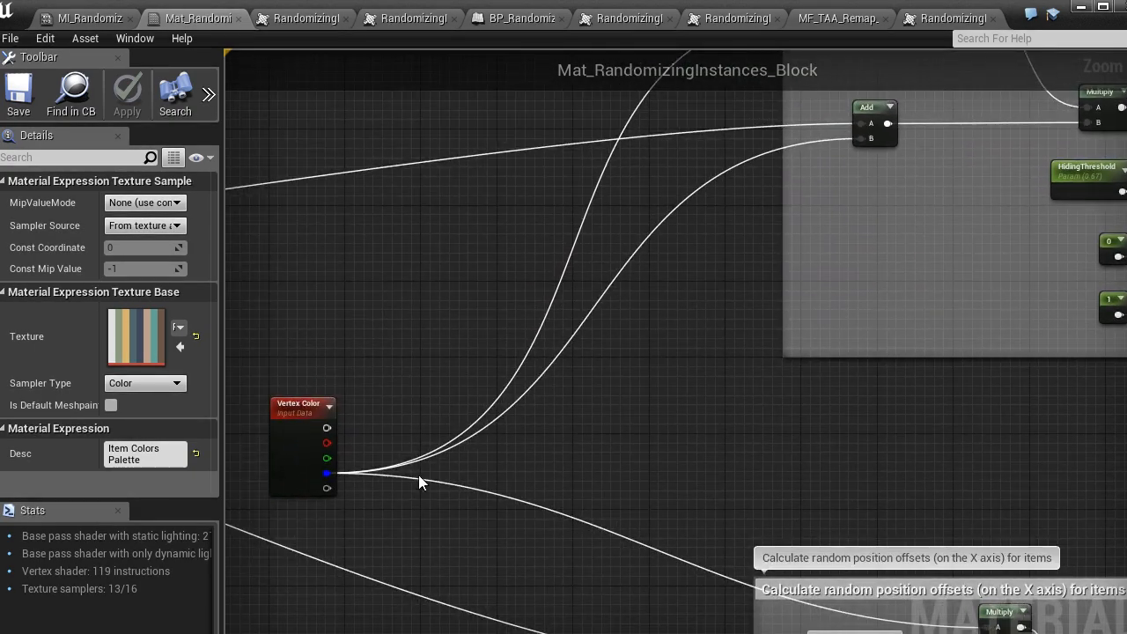
right_click_drag(739, 231, 276, 464)
Select the Subtract and Ceil nodes in the hiding group and compare them with the remap function in the palette group.
left_click(379, 257)
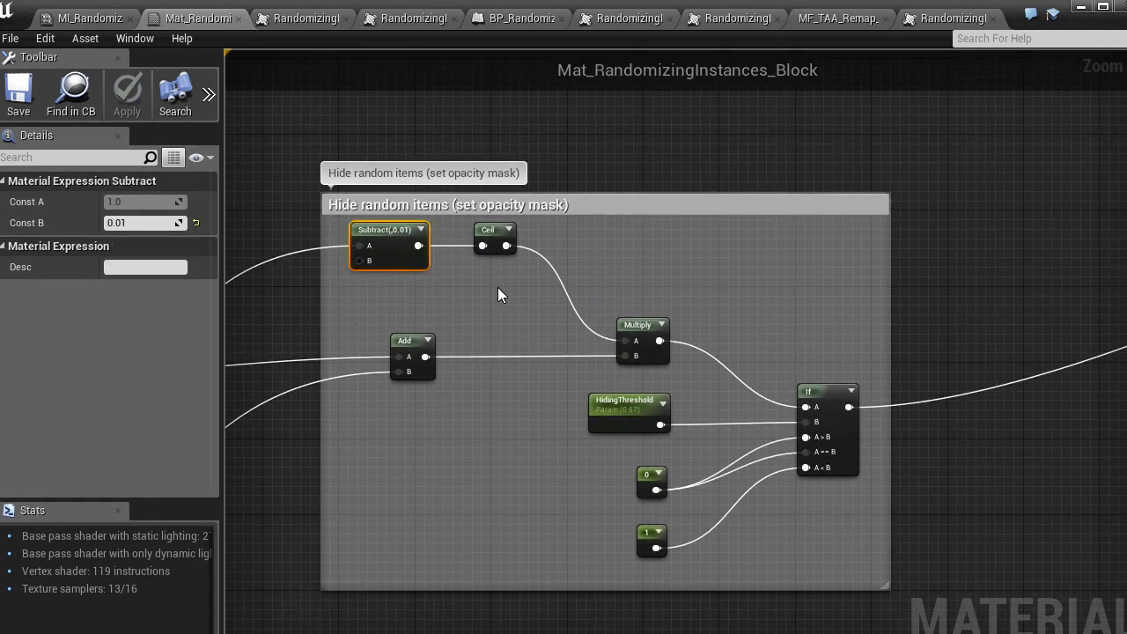
left_click_drag(513, 287, 398, 241)
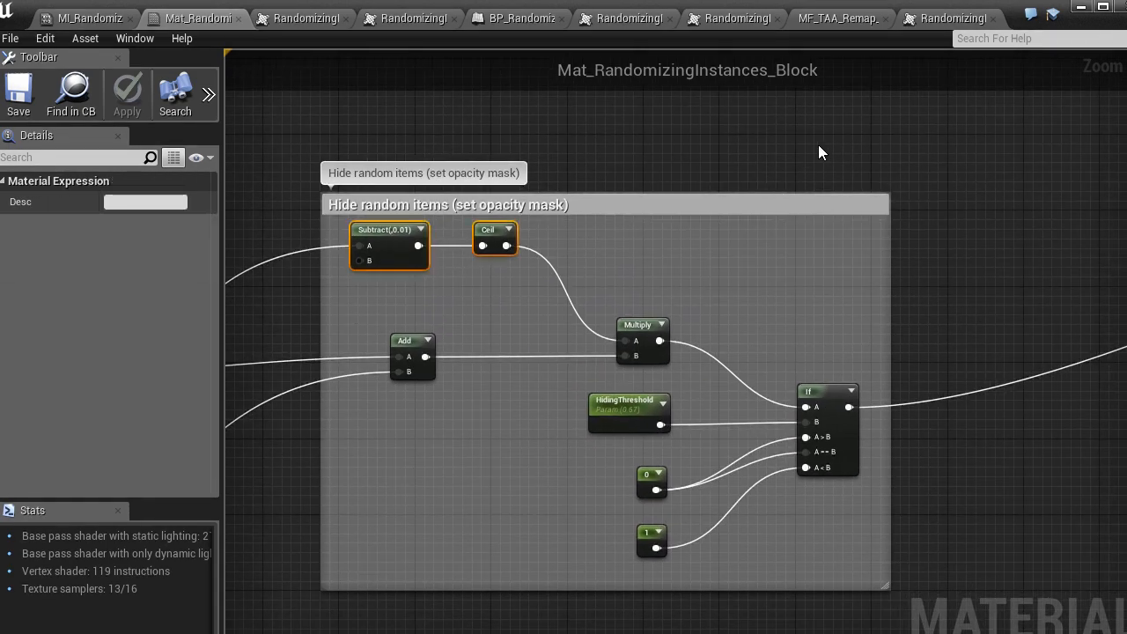
right_click_drag(818, 153, 649, 344)
scroll(453, 253, "up", 2)
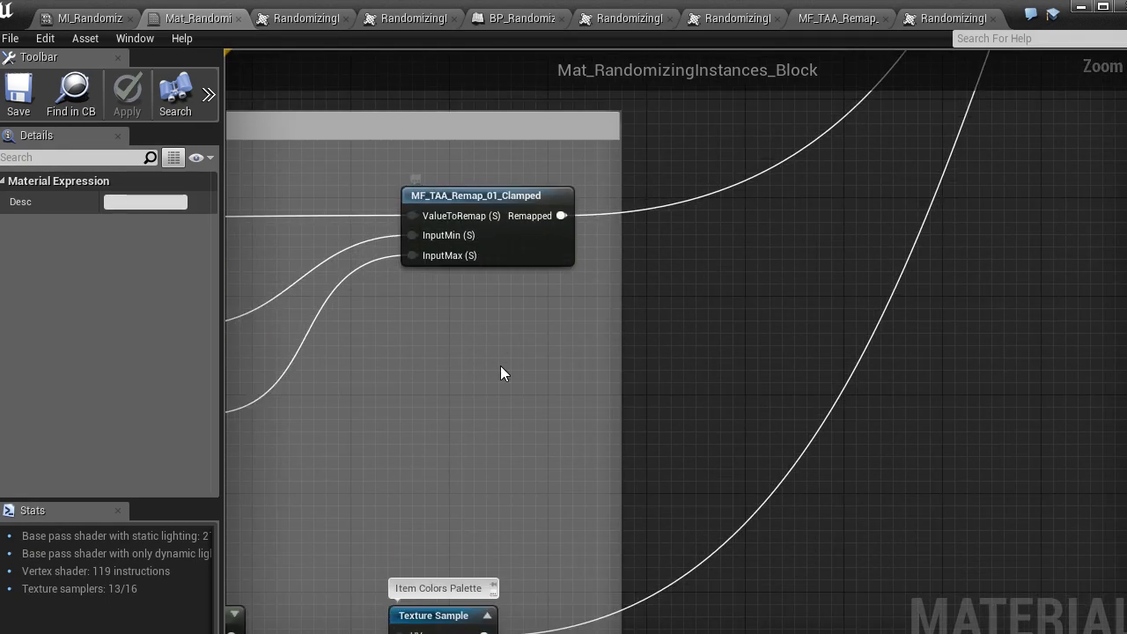
right_click_drag(535, 469, 660, 232)
right_click_drag(576, 590, 683, 162)
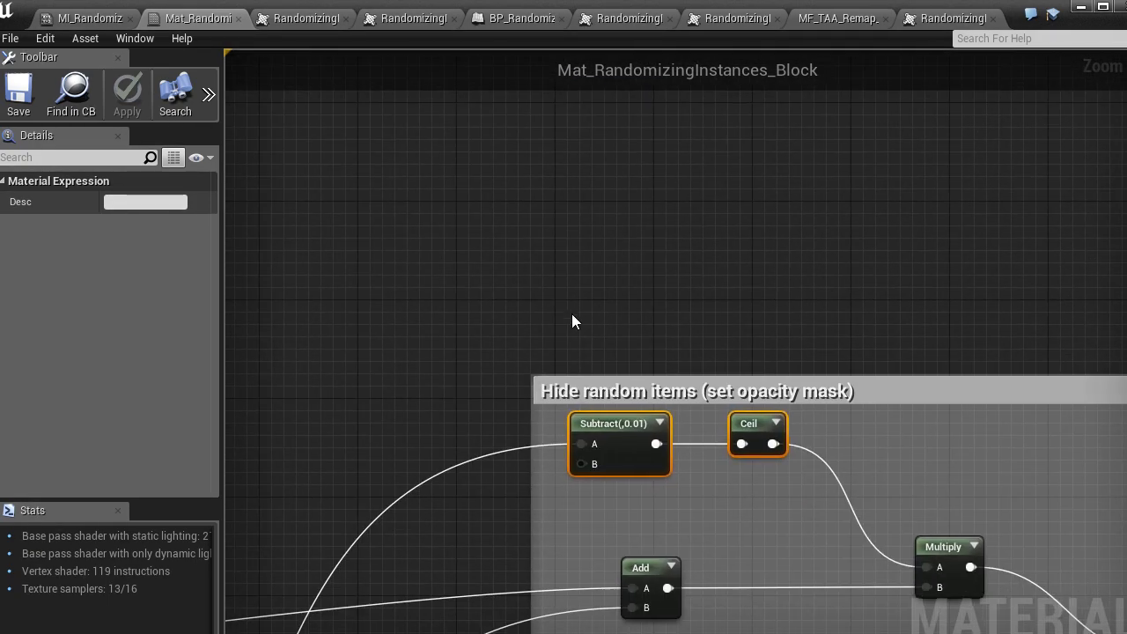
right_click_drag(571, 313, 401, 197)
right_click_drag(557, 267, 520, 131)
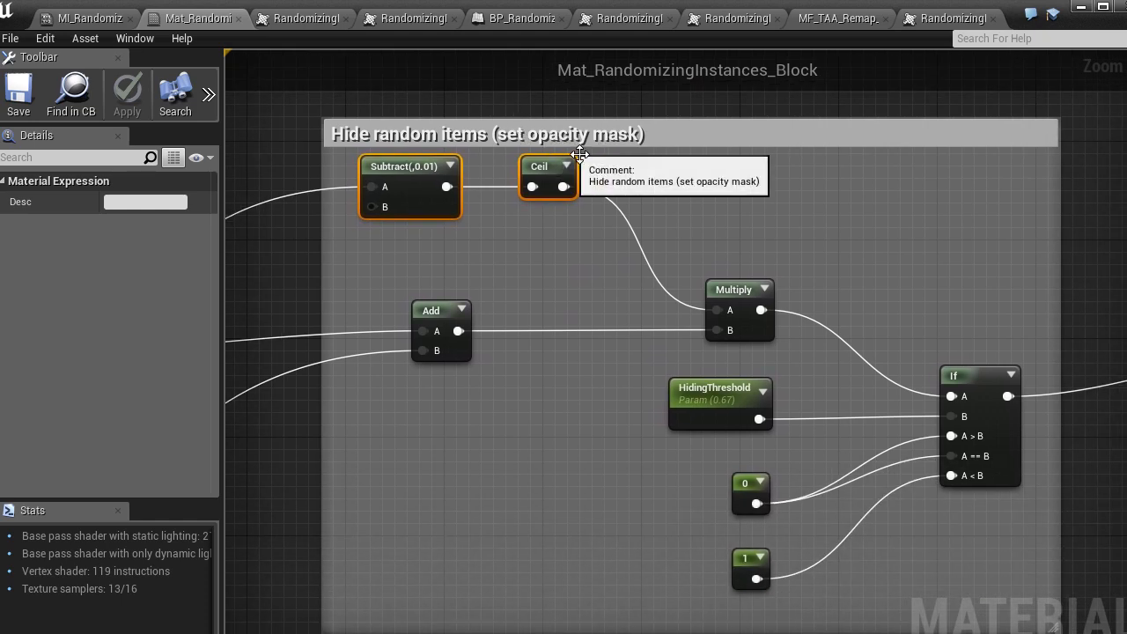
Inspect the Subtract node's 0.01 constant and the Ceil node that feed the Multiply in the hiding group.
left_click(425, 210)
right_click_drag(378, 252, 450, 260)
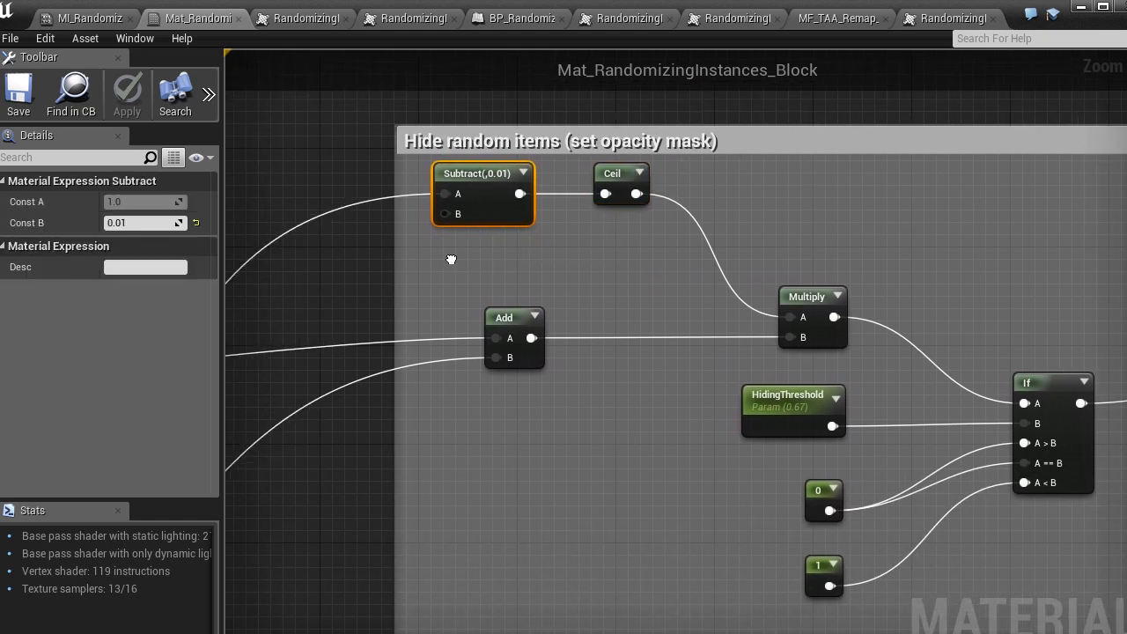
right_click_drag(530, 258, 499, 315)
scroll(499, 315, "down", 1)
right_click_drag(493, 262, 458, 276)
scroll(548, 233, "up", 1)
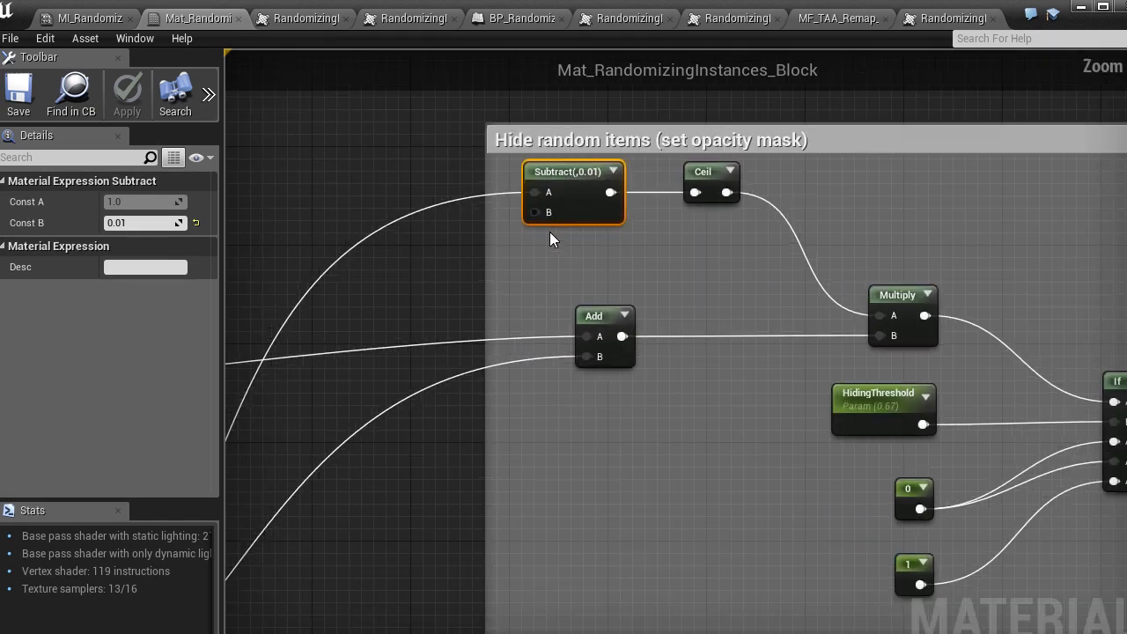
right_click_drag(614, 238, 596, 264)
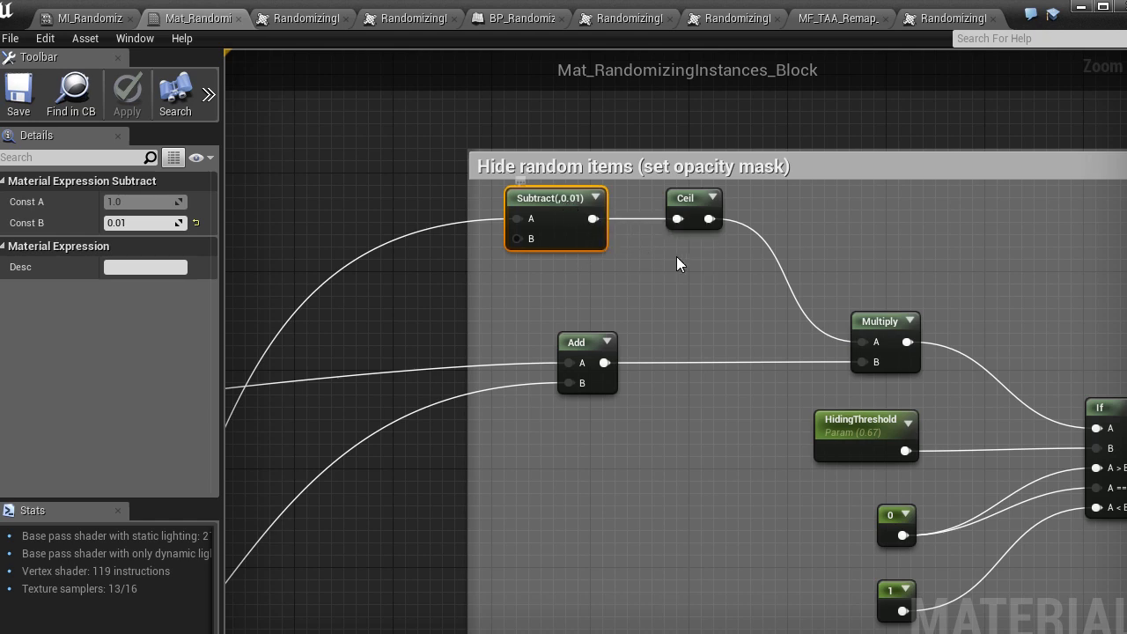
left_click(692, 211)
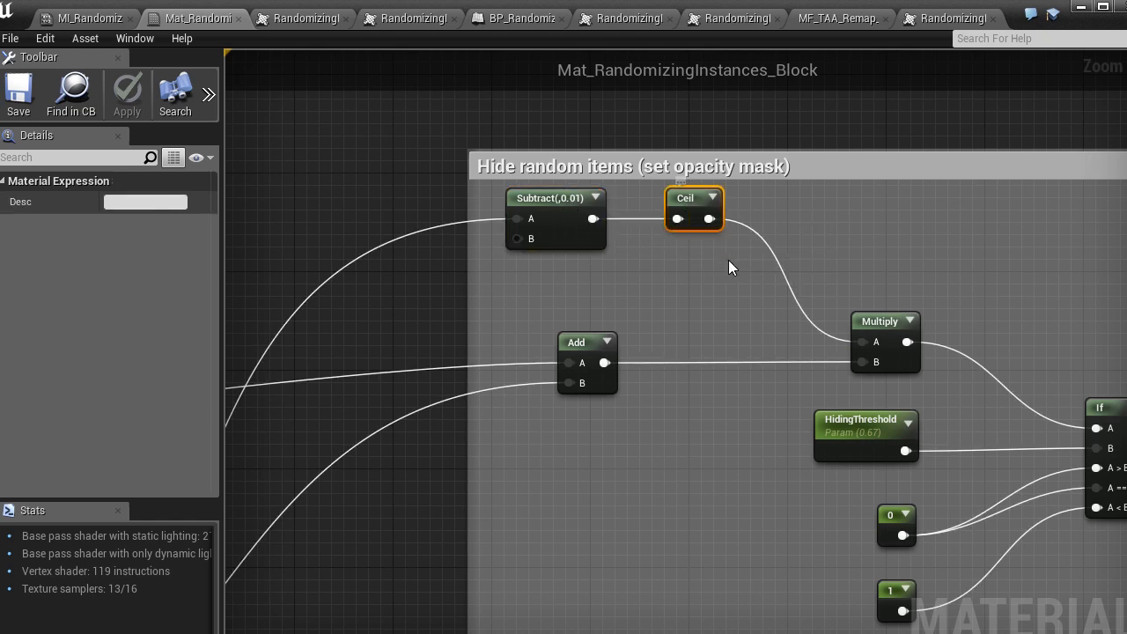
scroll(728, 259, "up", 1)
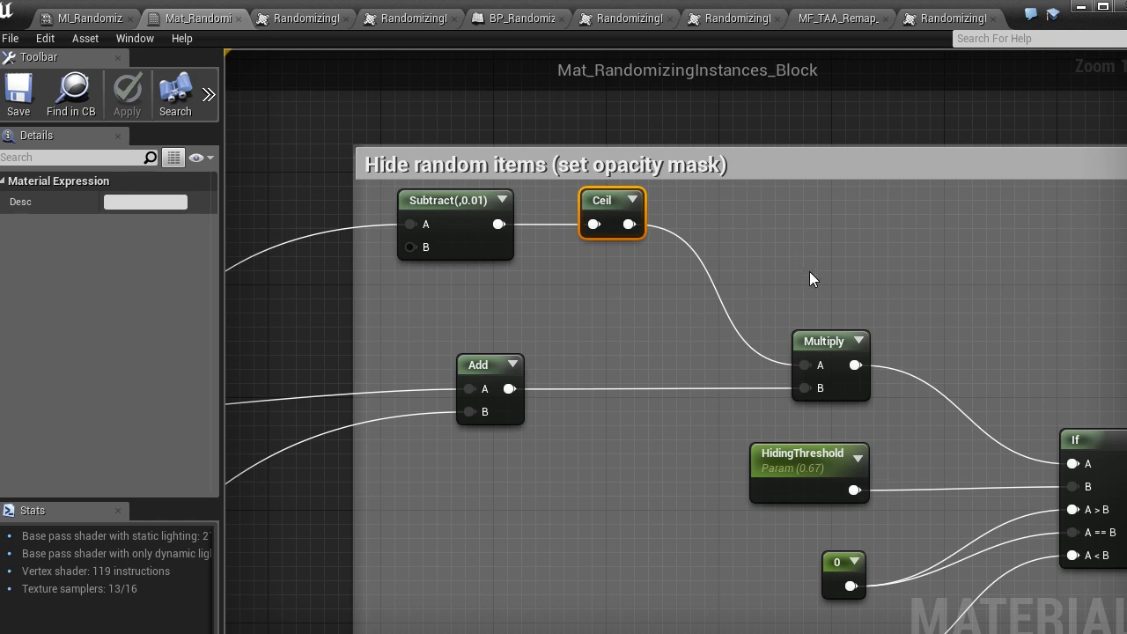
Trace the hiding group's Add input back to the Noise node in the object position random value group, and return.
right_click_drag(809, 272, 748, 229)
scroll(533, 372, "down", 3)
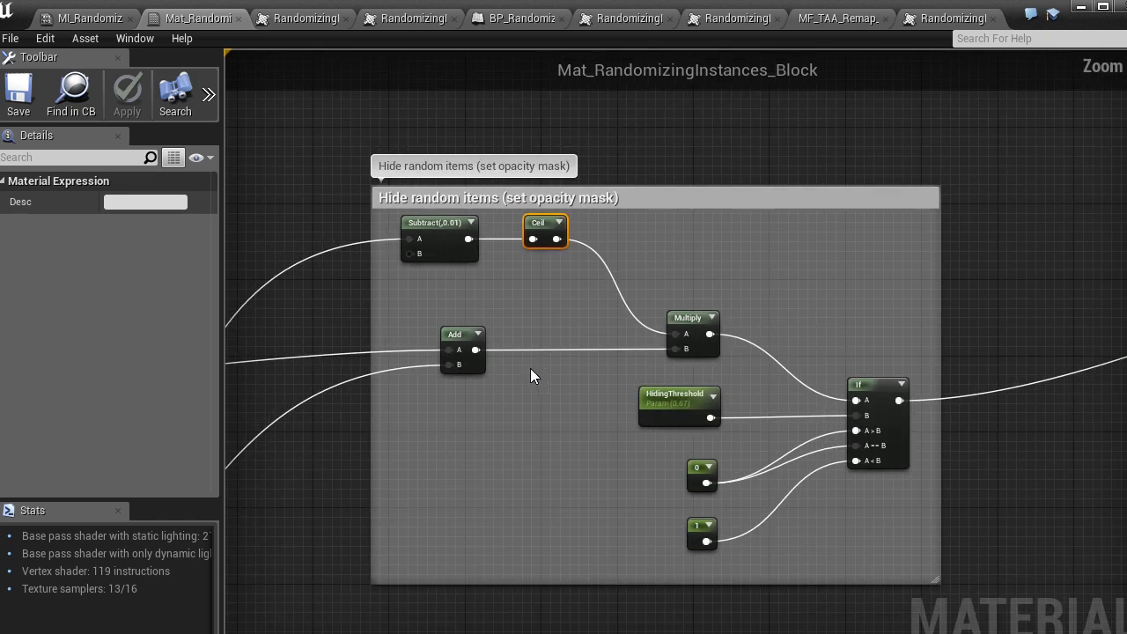
right_click_drag(523, 410, 632, 347)
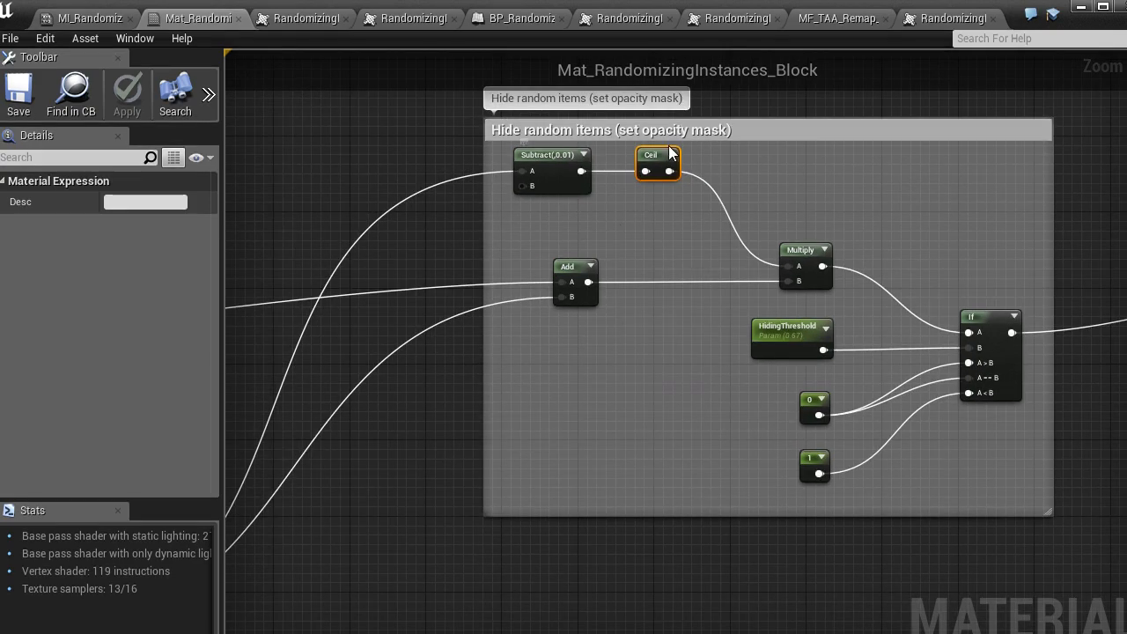
right_click_drag(625, 258, 852, 138)
right_click_drag(598, 374, 826, 285)
scroll(498, 442, "up", 2)
right_click_drag(640, 350, 835, 358)
right_click_drag(315, 344, 607, 355)
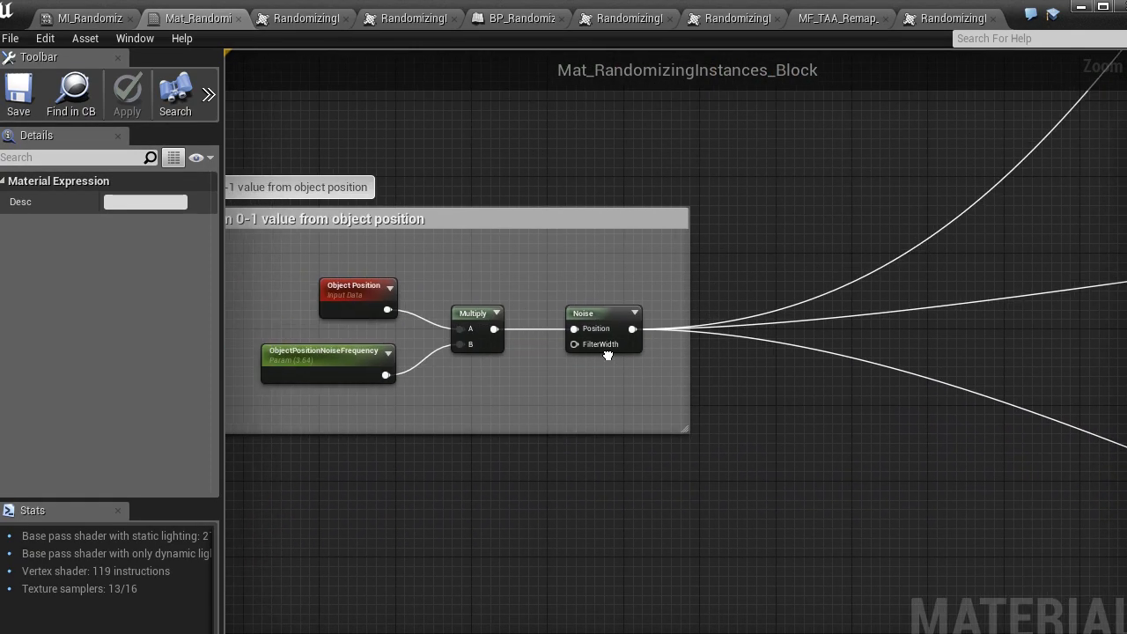
right_click_drag(1067, 264, 717, 294)
scroll(793, 203, "up", 2)
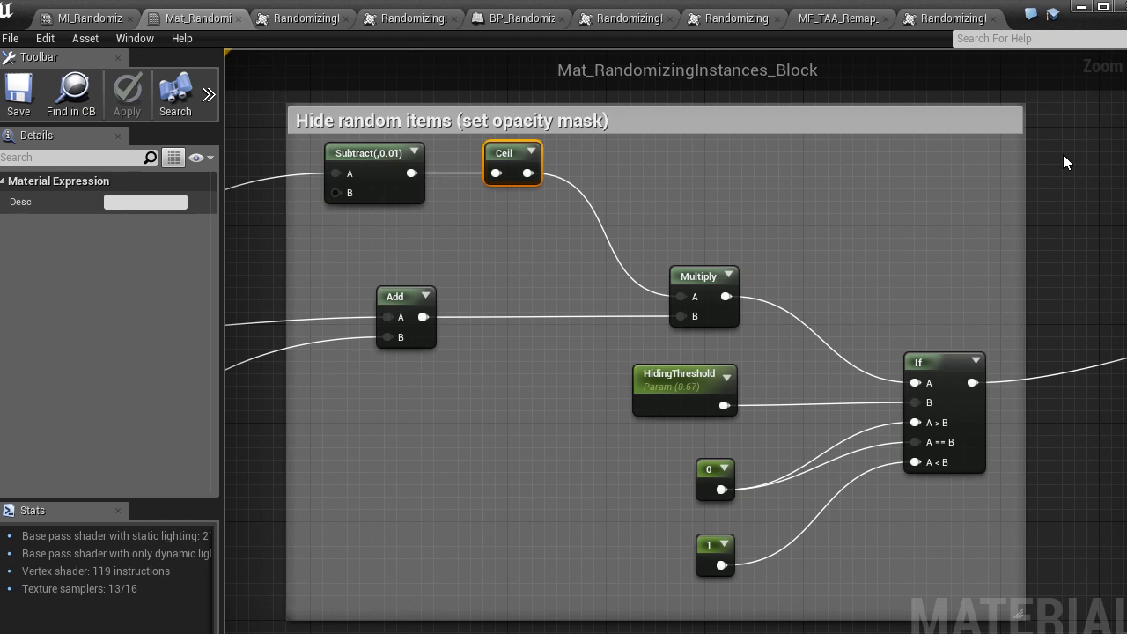
Check the HidingThreshold parameter and the 0 and 1 constants feeding the If node, and show the material's own properties.
left_click(649, 405)
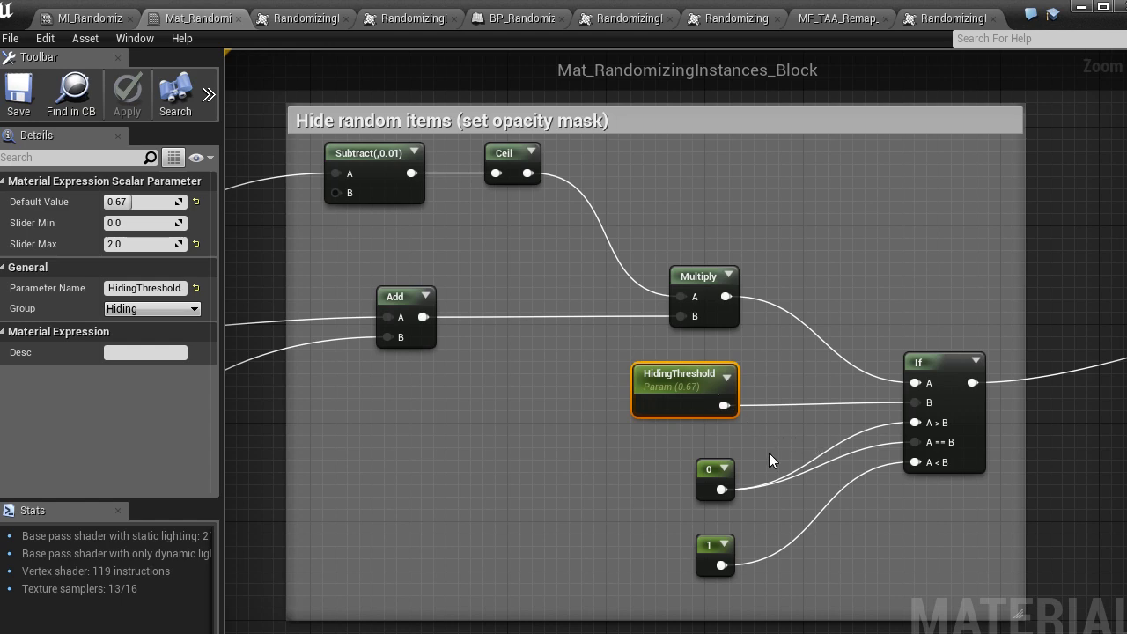
left_click(705, 492)
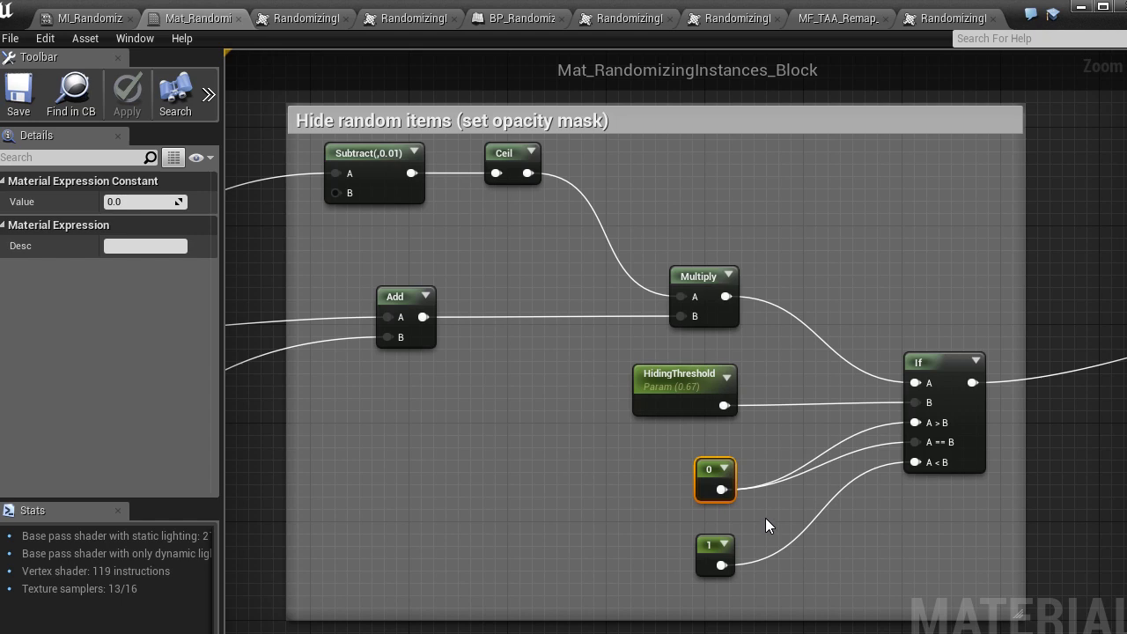
right_click_drag(919, 514, 885, 502)
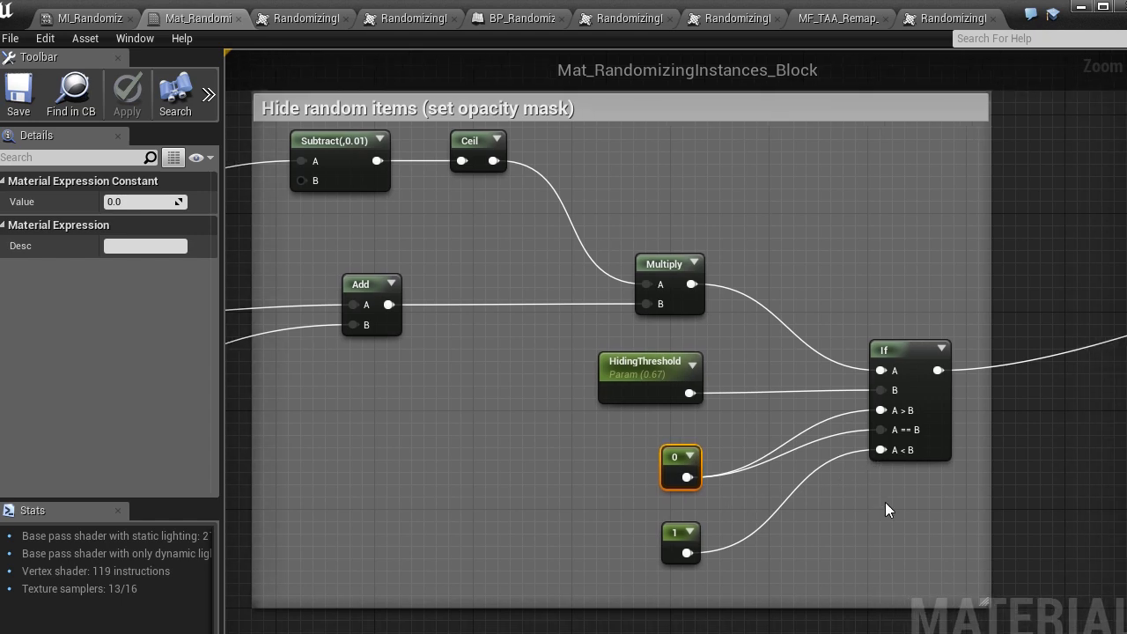
left_click(676, 539)
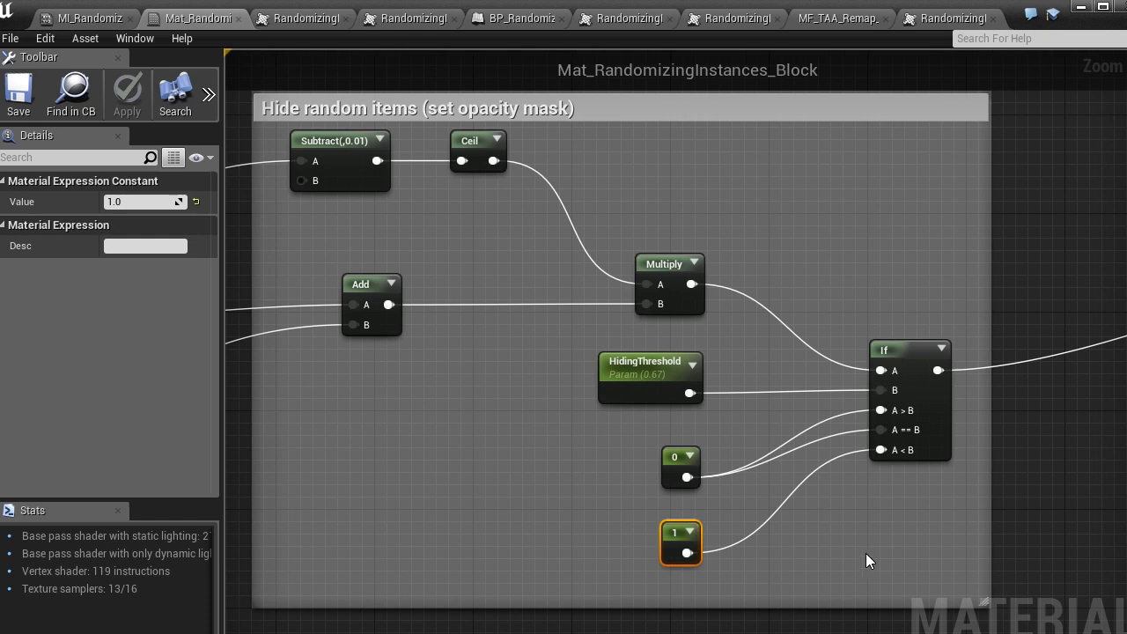
scroll(942, 431, "down", 1)
left_click(1057, 309)
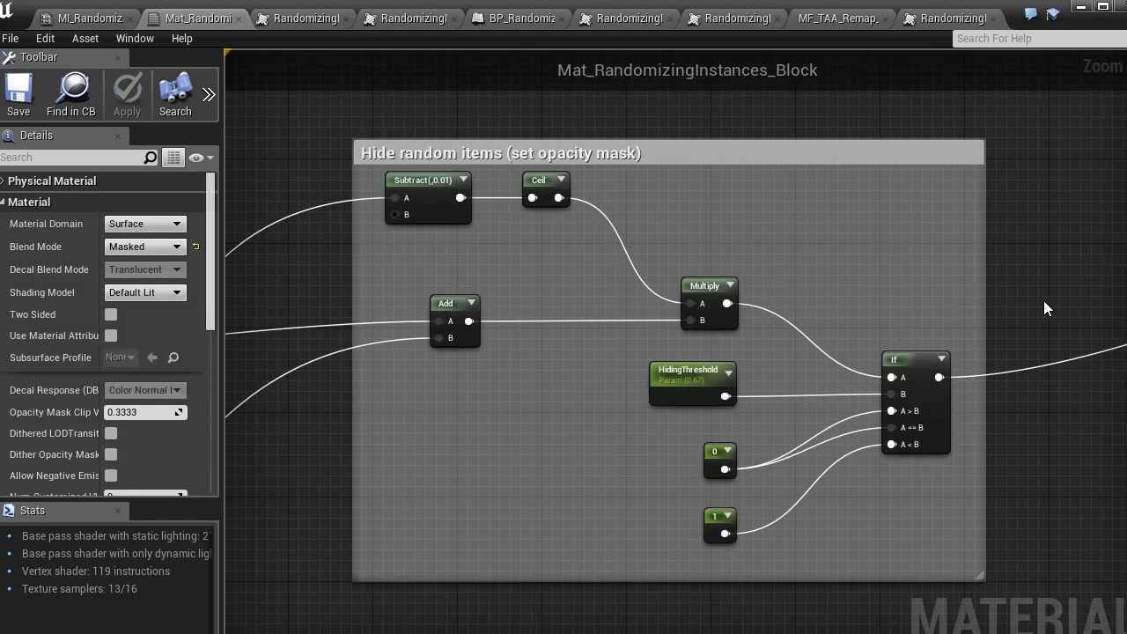
Check the material's Blend Mode options, keep Masked, and trace the hiding group's If output to the Opacity Mask input.
left_click(168, 252)
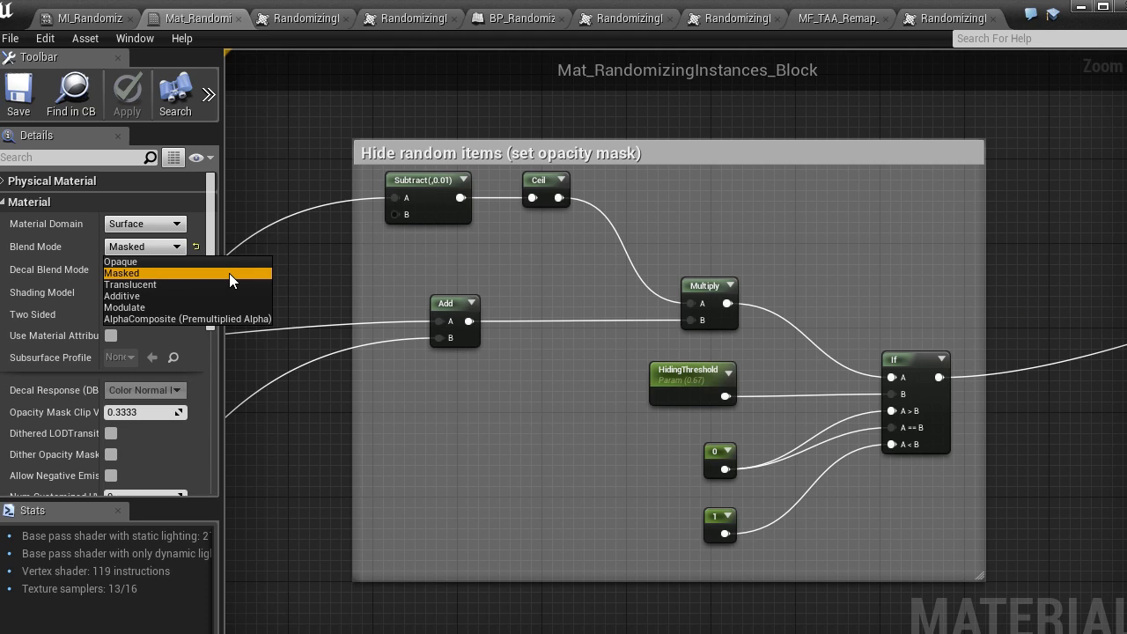
left_click(229, 273)
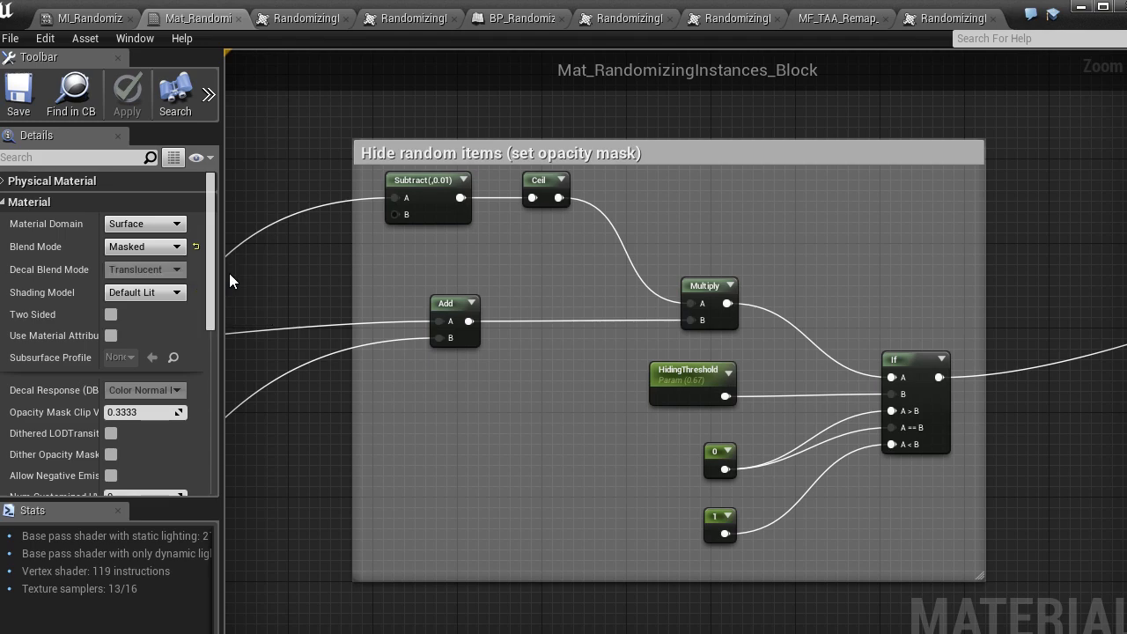
scroll(996, 253, "down", 1)
right_click_drag(1031, 225, 887, 221)
scroll(895, 219, "down", 1)
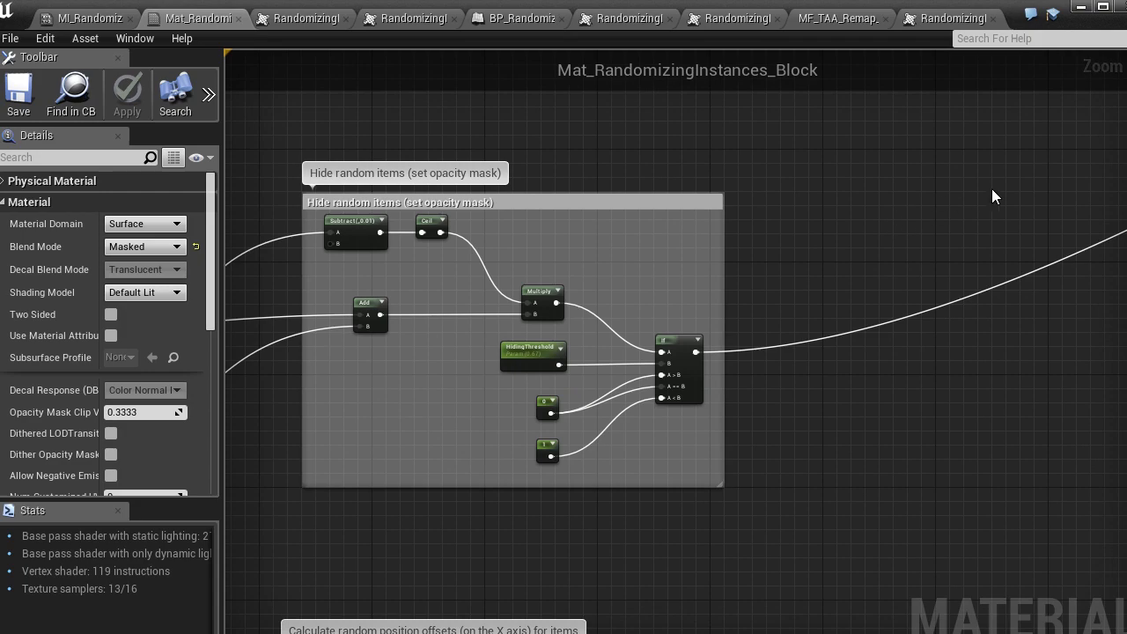
scroll(808, 331, "up", 1)
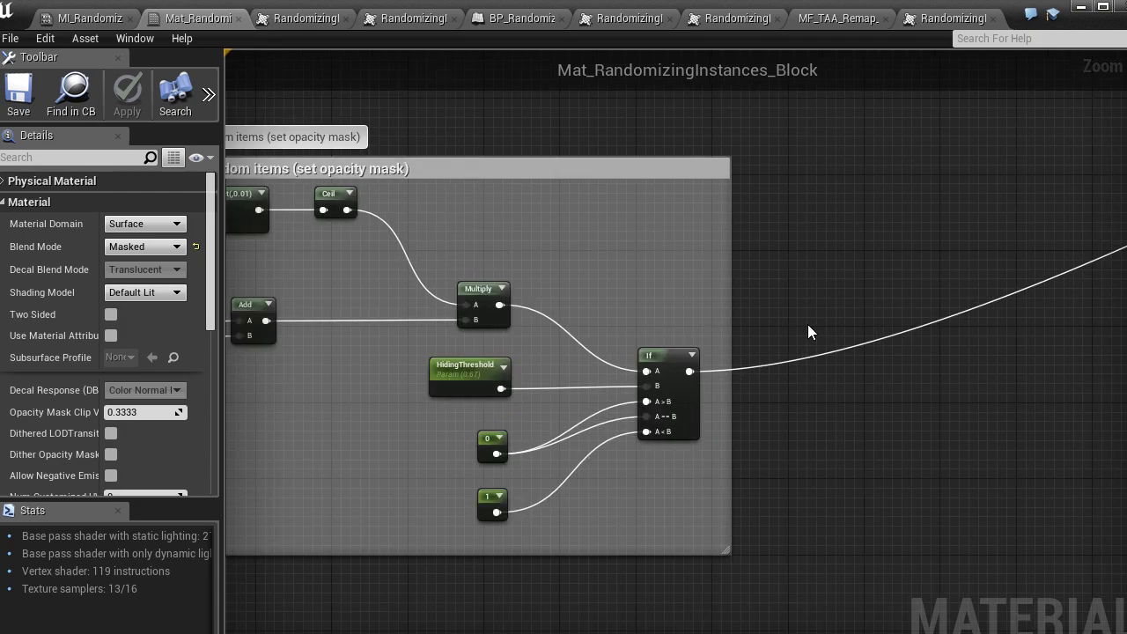
scroll(807, 324, "down", 3)
scroll(727, 277, "up", 5)
scroll(831, 259, "down", 2)
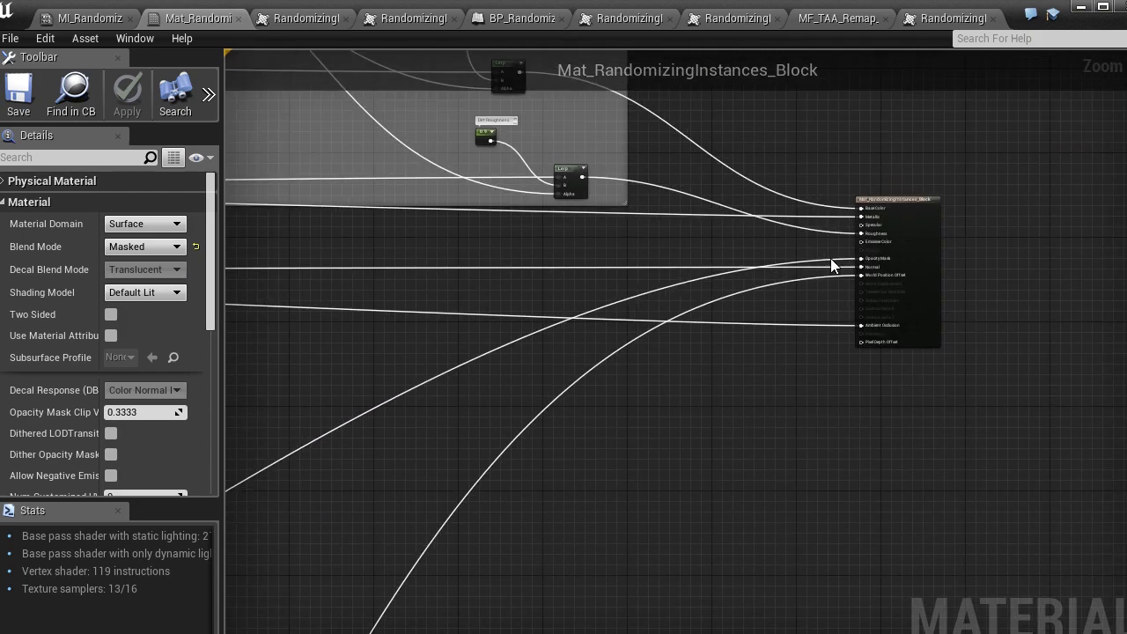
scroll(831, 259, "up", 3)
Trace the X-axis position offset group's inputs back to the Vertex Color node and the object position random value group, and return.
scroll(891, 272, "down", 8)
right_click_drag(811, 345, 1001, 126)
left_click(457, 518)
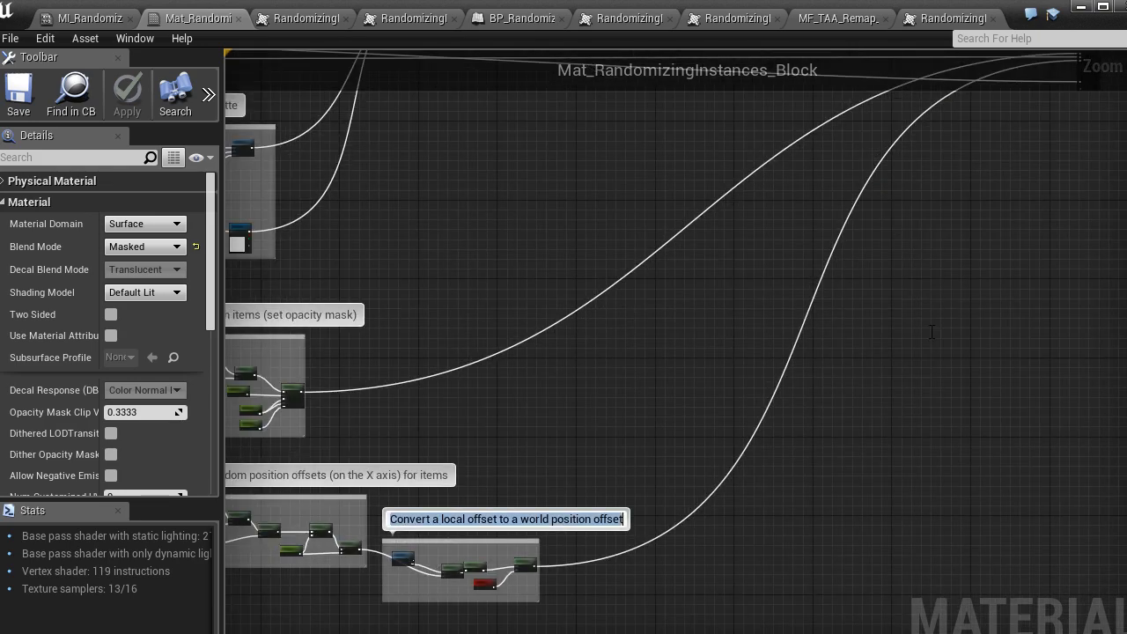
right_click_drag(536, 413, 868, 286)
scroll(868, 287, "up", 2)
scroll(890, 279, "up", 2)
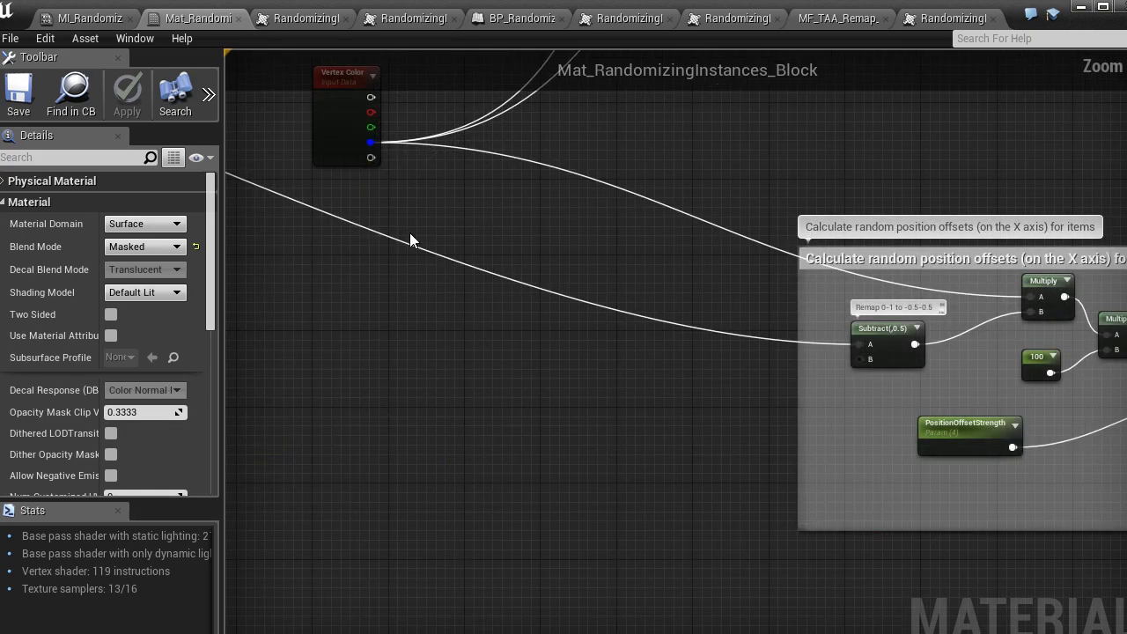
scroll(441, 244, "down", 3)
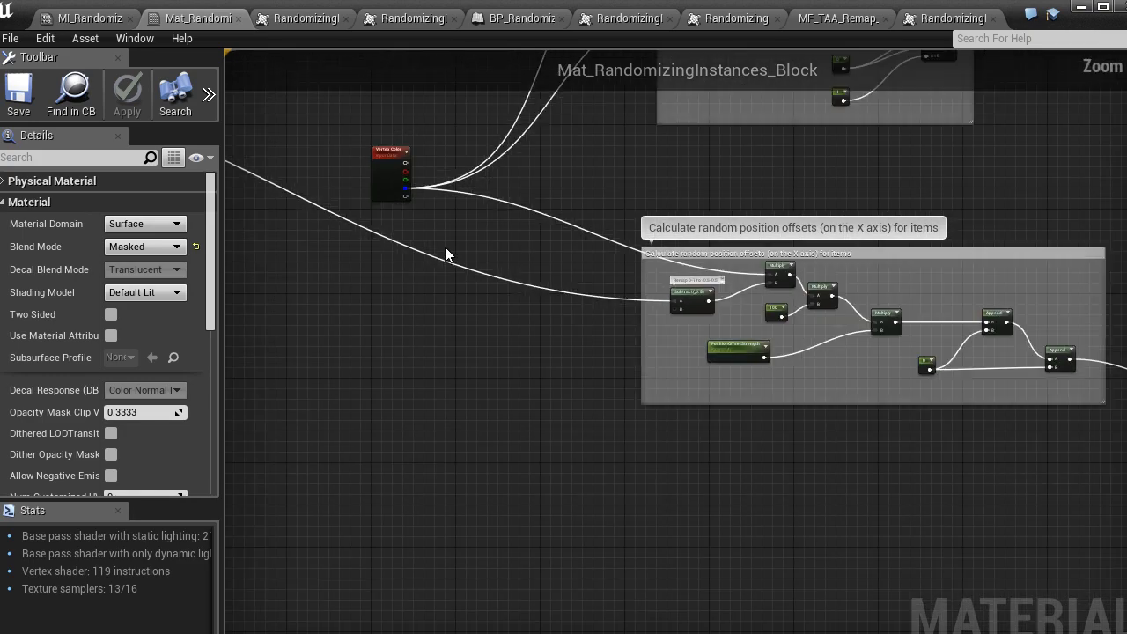
right_click_drag(447, 254, 774, 414)
right_click_drag(483, 328, 684, 373)
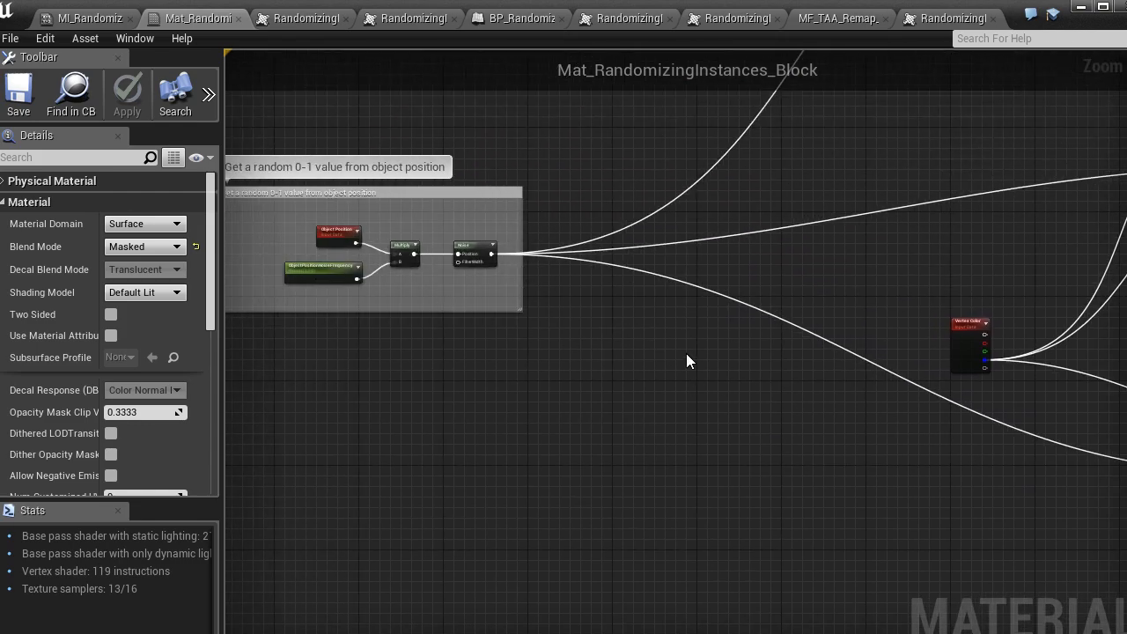
mouse_move(854, 401)
right_mouse_down()
mouse_move(539, 317)
mouse_move(533, 367)
right_mouse_up()
scroll(680, 378, "up", 4)
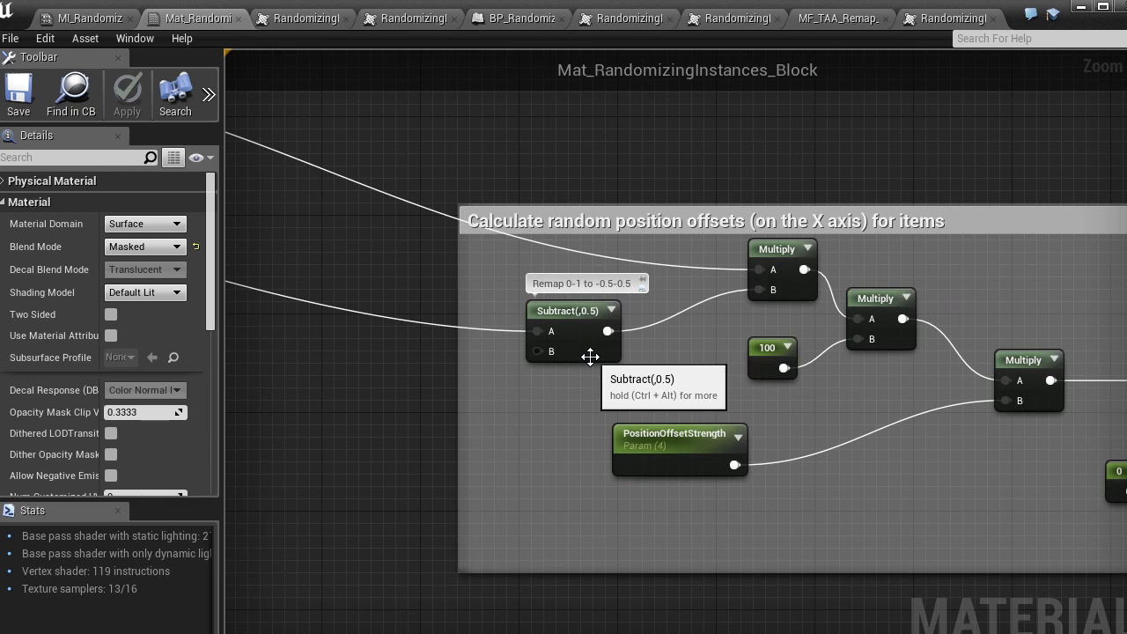
Inspect the Subtract node's 0.5 constant, the 100 constant and the PositionOffsetStrength parameter in the position offset group.
left_click(590, 357)
scroll(590, 356, "up", 1)
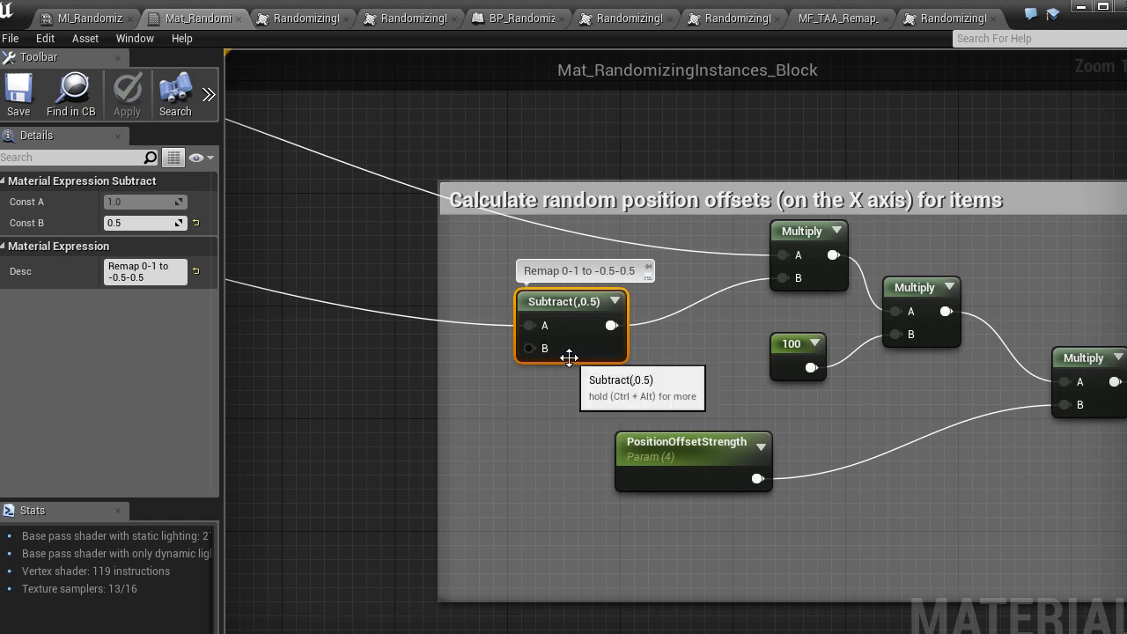
right_click_drag(739, 336, 450, 377)
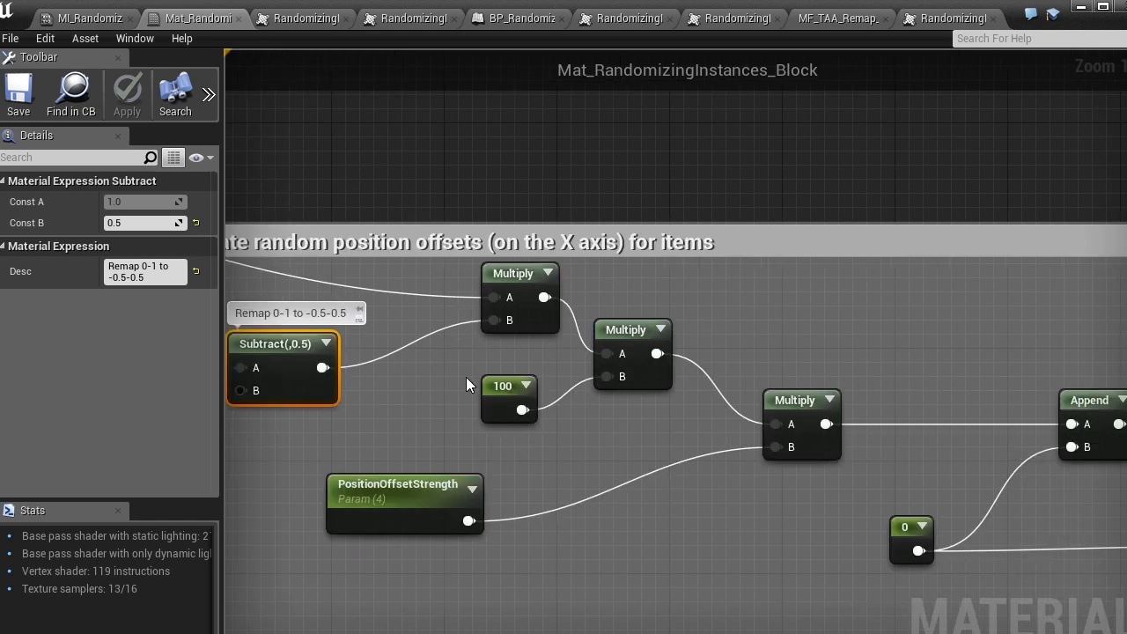
left_click(492, 406)
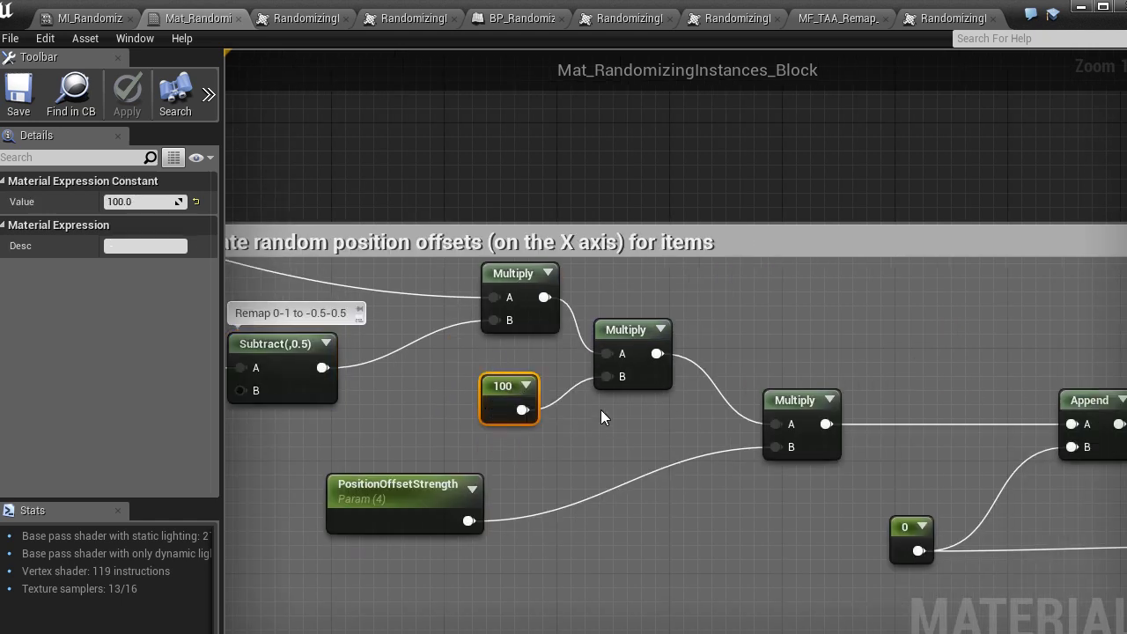
scroll(601, 409, "down", 1)
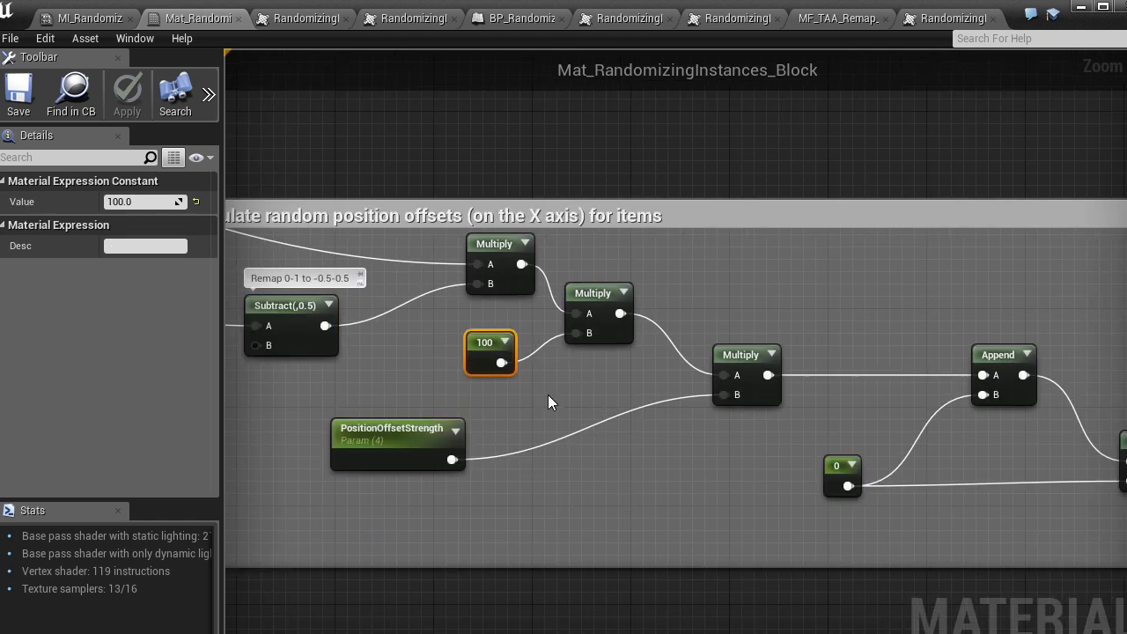
left_click(766, 391)
left_click(392, 451)
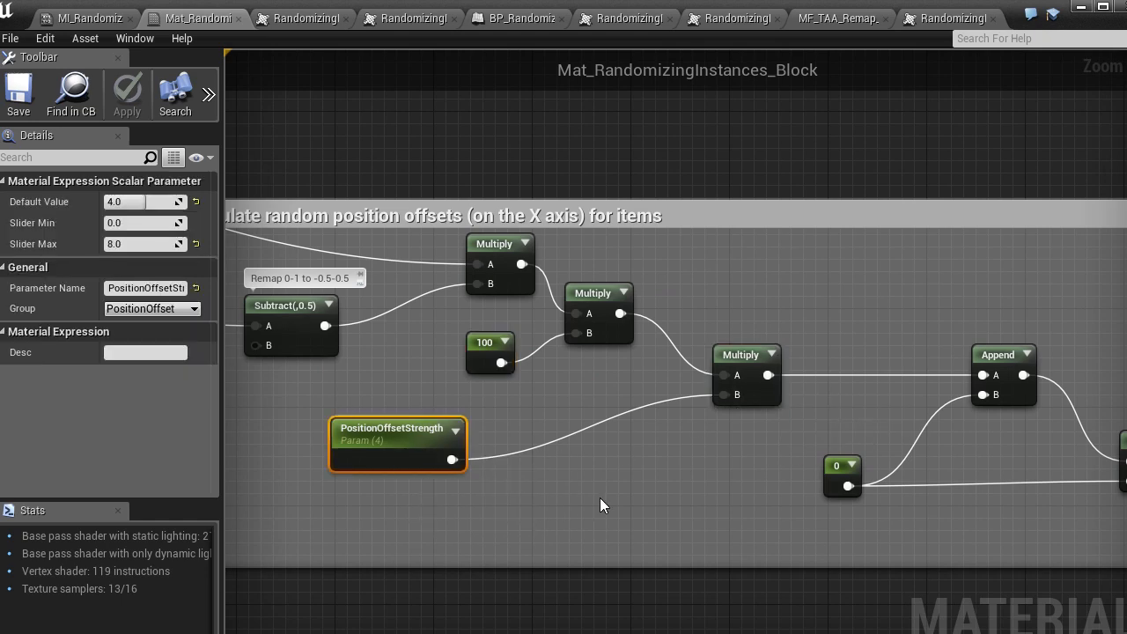
Review the last Multiply and the 0 constant feeding the Append nodes, and describe the Appends as (x, 0) and (x, 0, 0).
right_click_drag(963, 548, 666, 520)
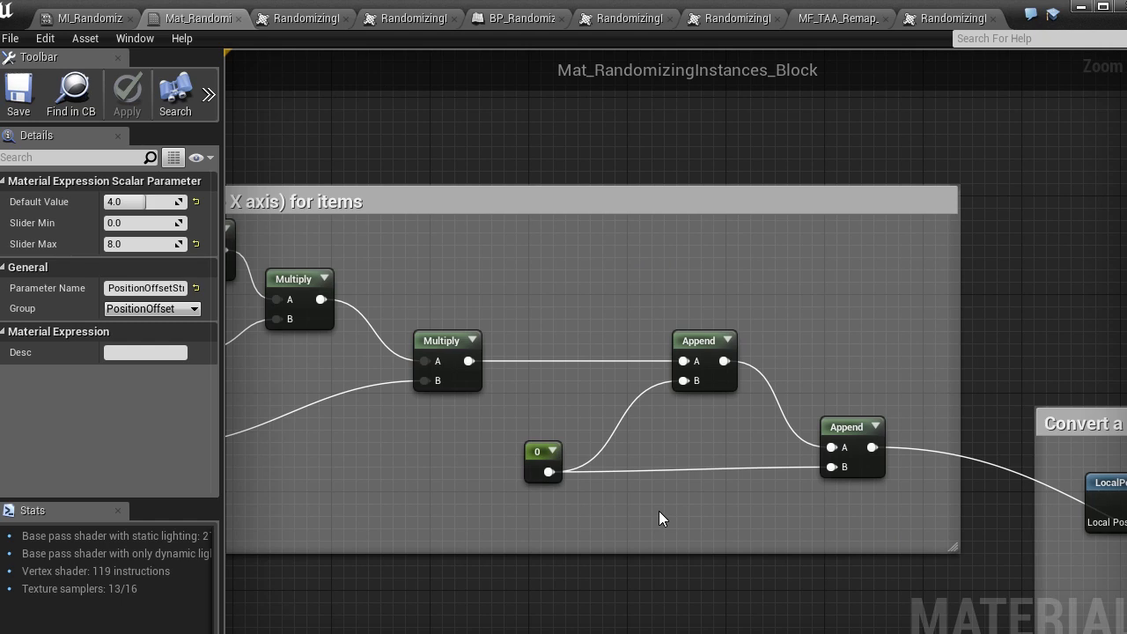
right_click_drag(659, 519, 772, 500)
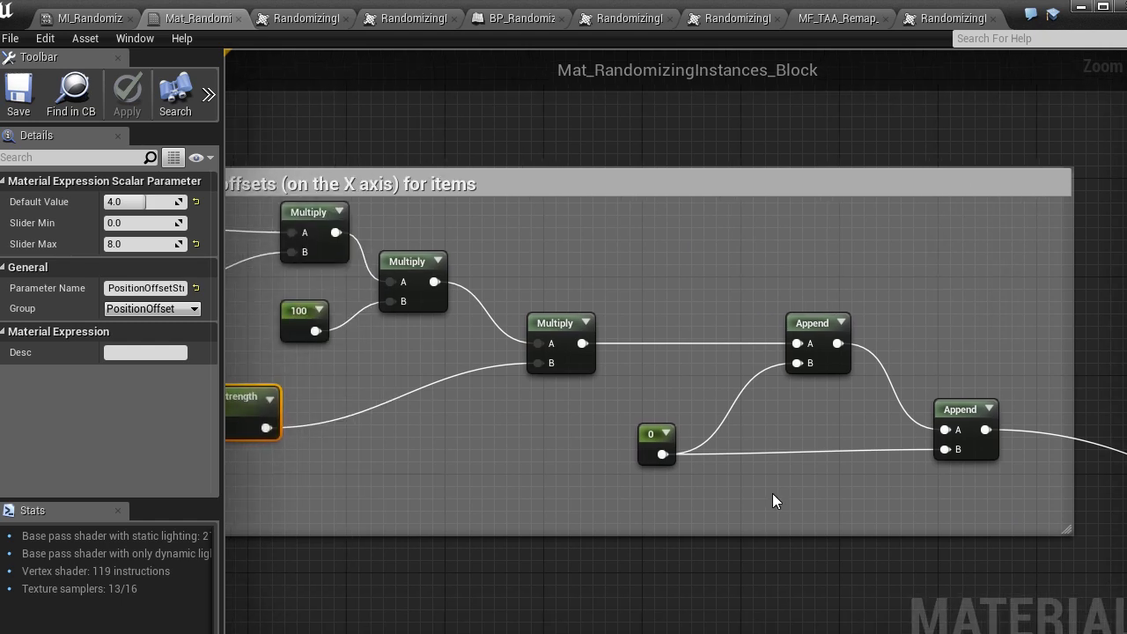
left_click(826, 353)
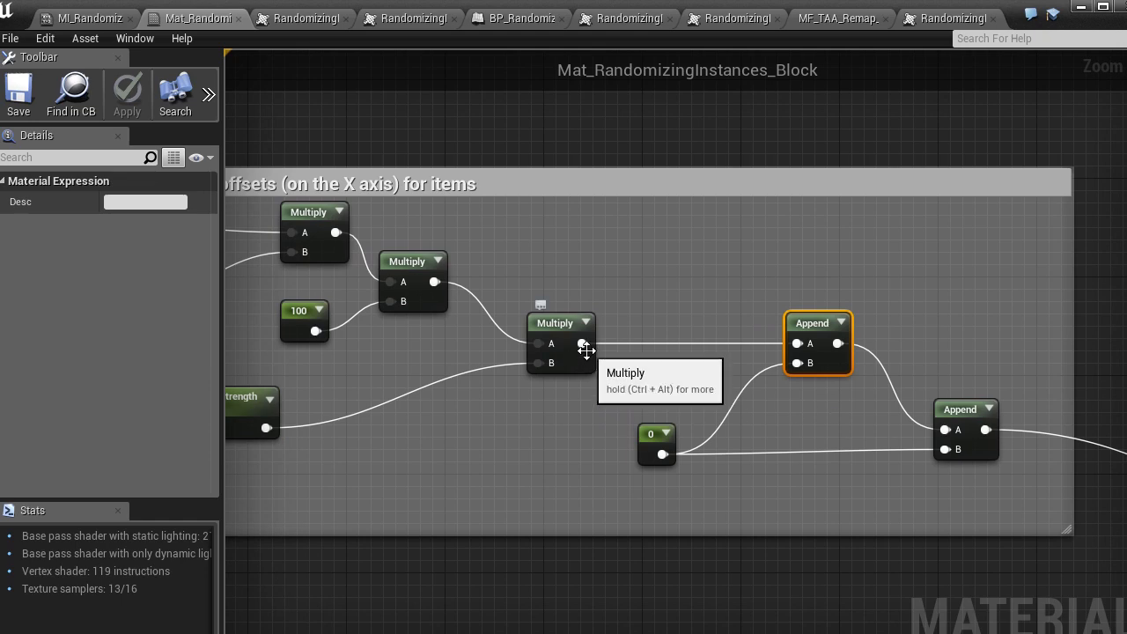
left_click(590, 365)
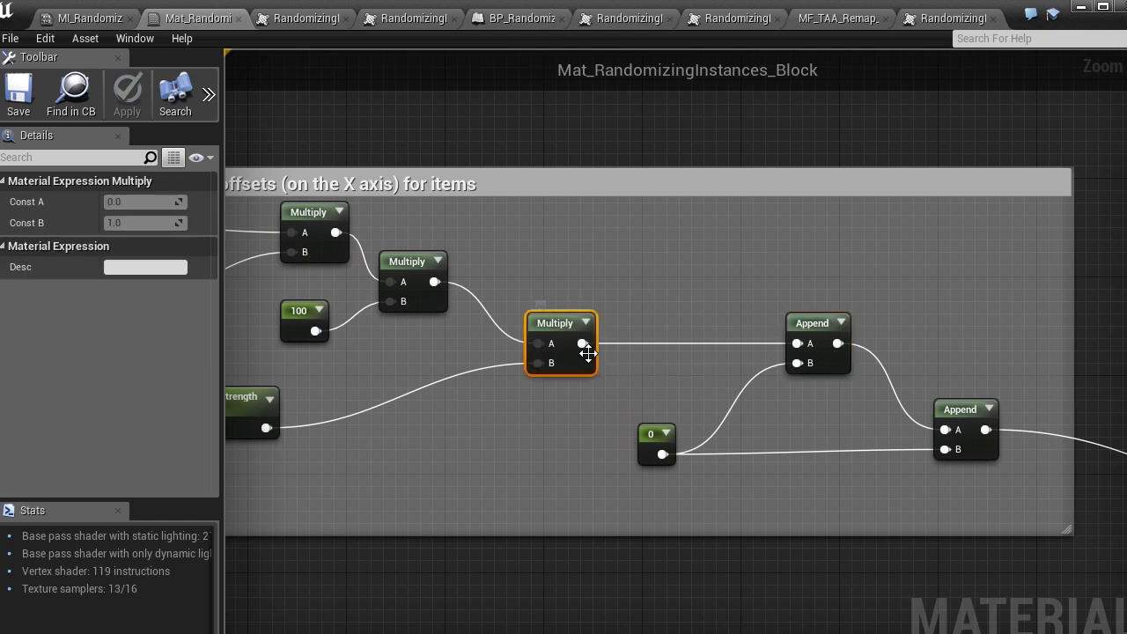
left_click(651, 450)
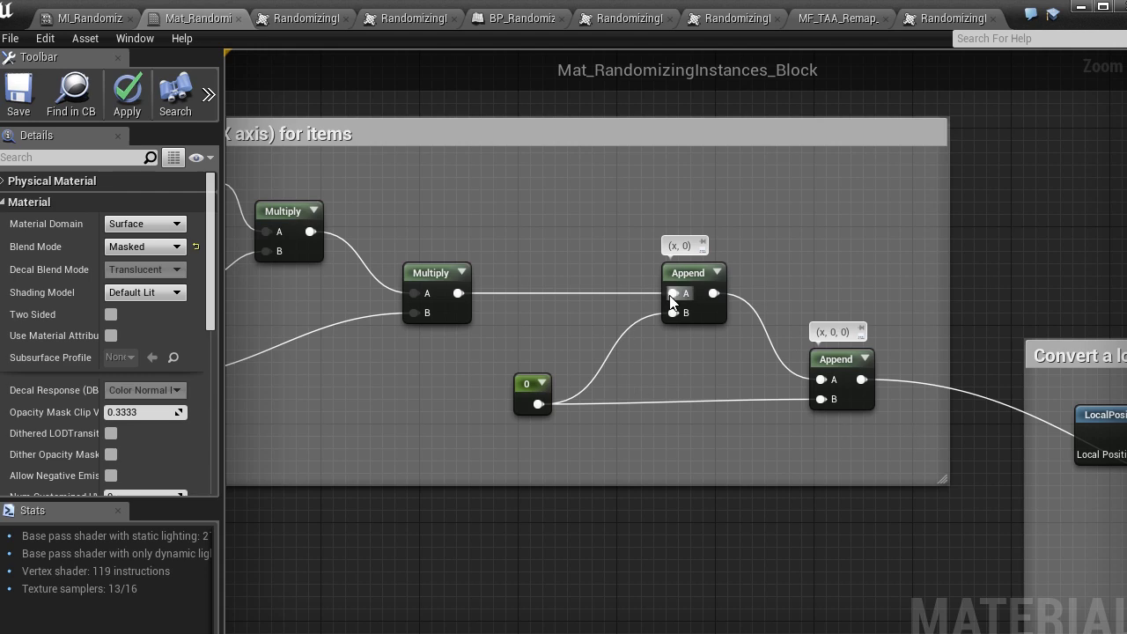
Open the LocalPosition function from the world position offset group, select its Excluding Material Offsets nodes, and return to the block material.
right_click_drag(984, 499, 335, 403)
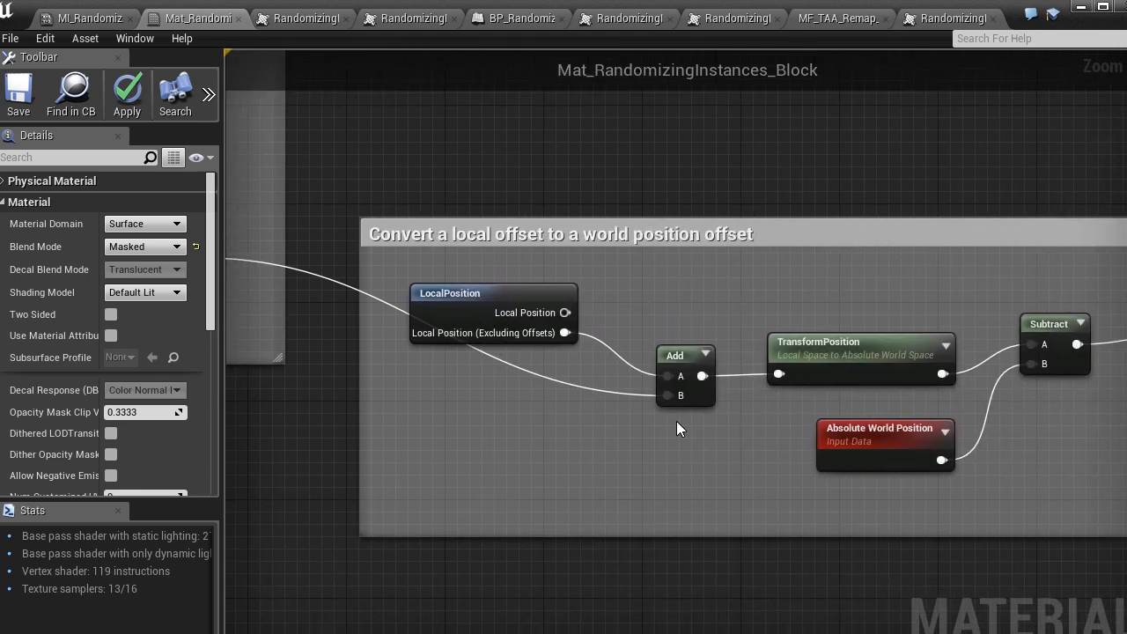
left_click(528, 301)
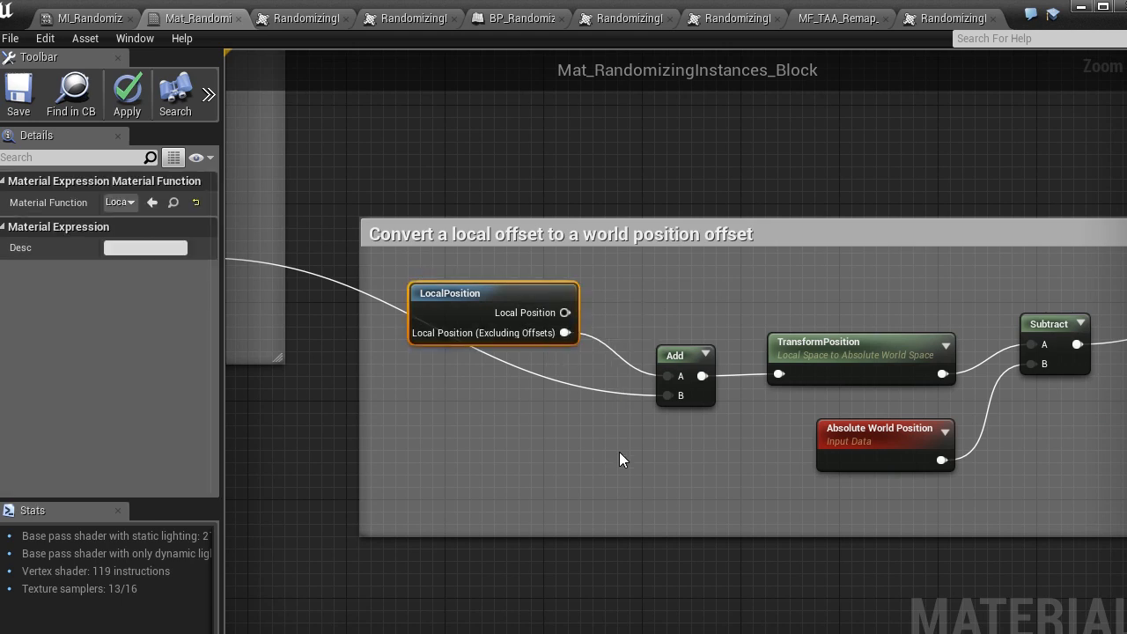
double_click(521, 303)
scroll(475, 389, "down", 3)
right_click_drag(475, 389, 687, 268)
left_click_drag(872, 463, 475, 341)
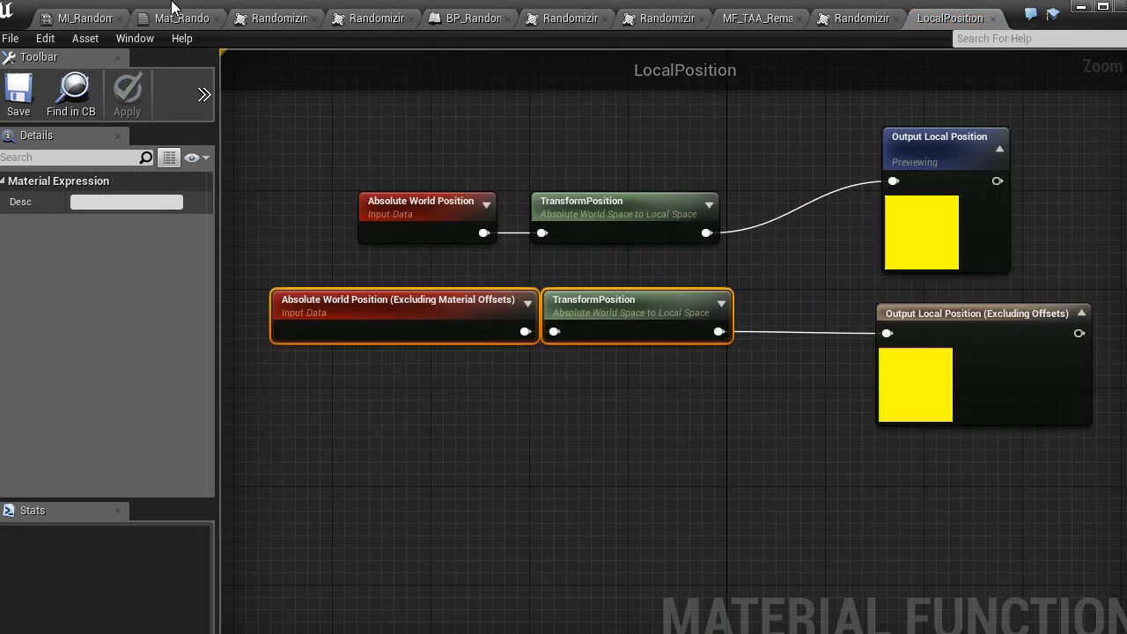
left_click(174, 10)
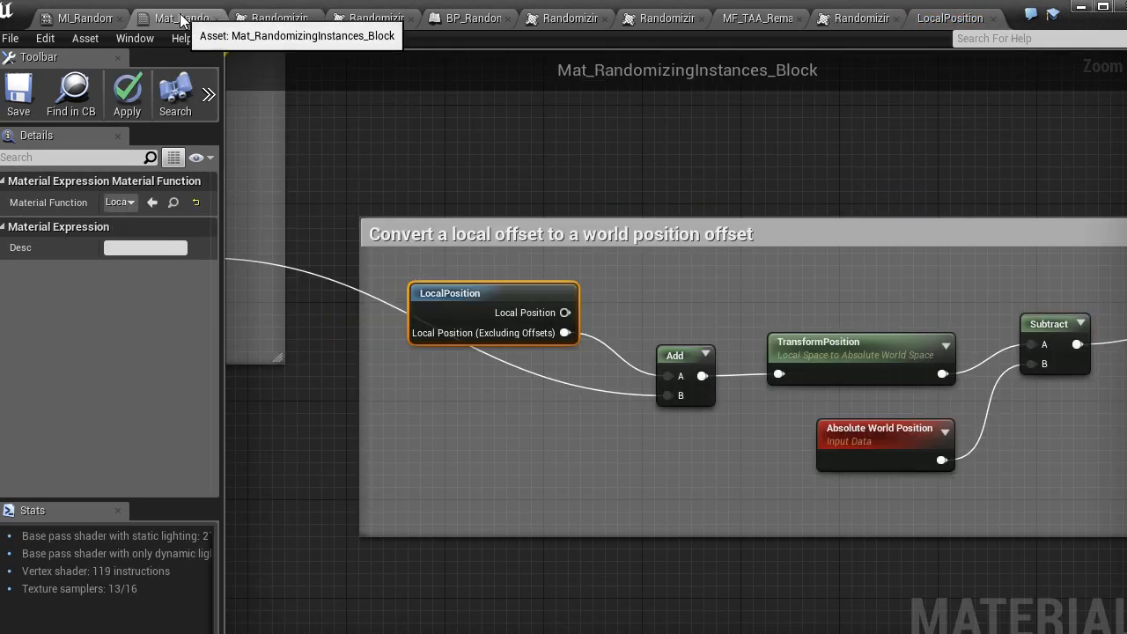
left_click(517, 182)
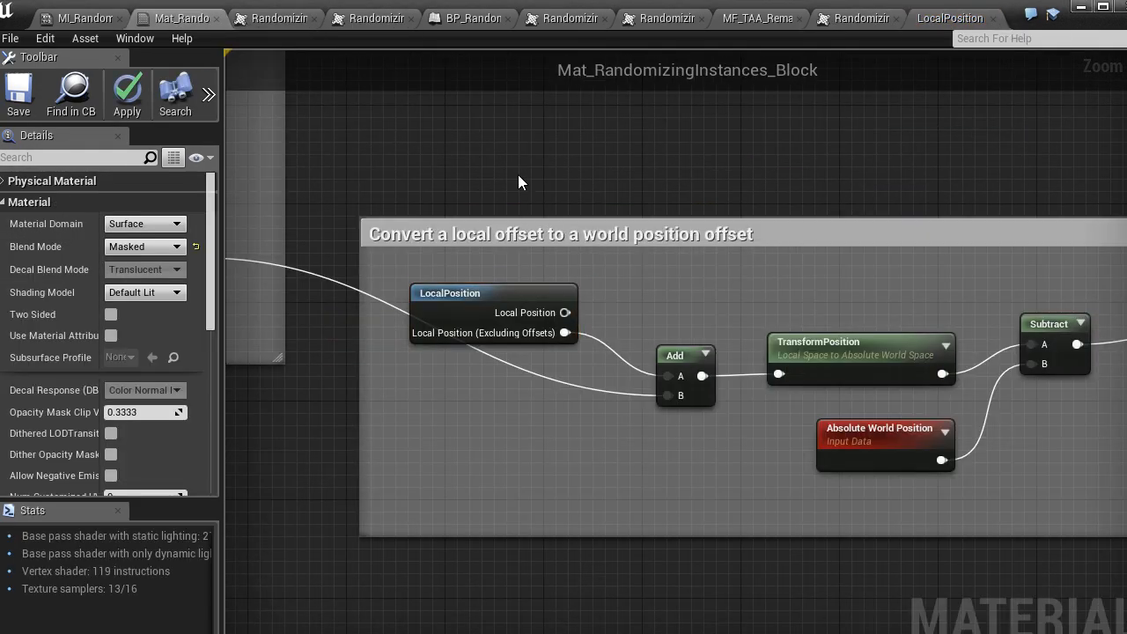
Review how the final Append and LocalPosition's Excluding Offsets output feed the Add node in the world position offset group.
right_click_drag(731, 320, 630, 264)
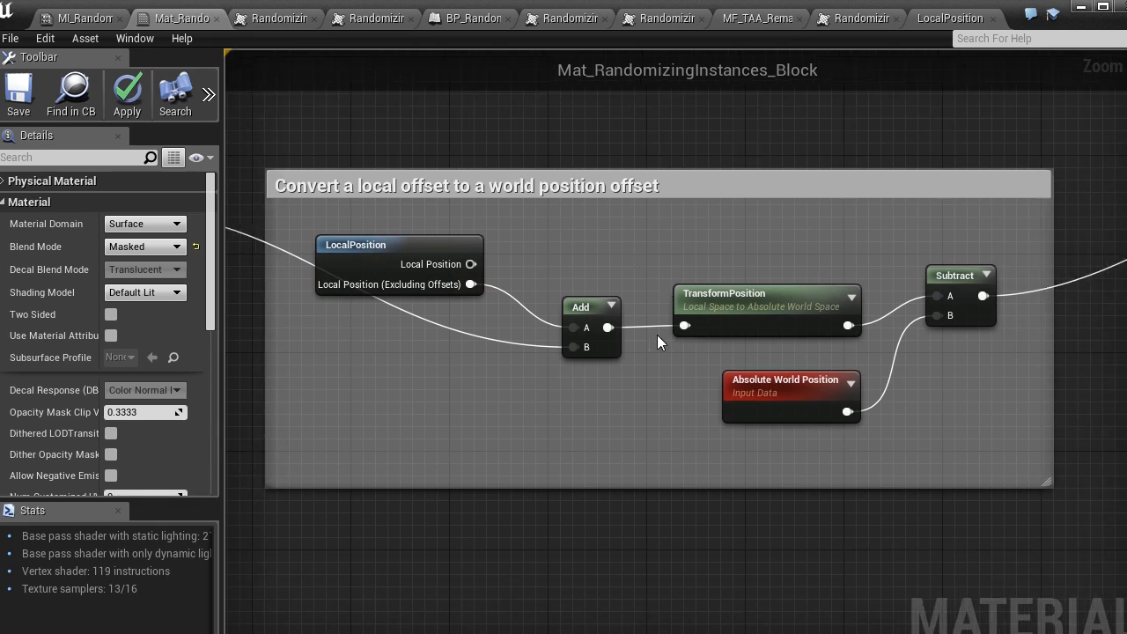
right_click_drag(419, 370, 567, 404)
scroll(363, 382, "down", 1)
right_click_drag(357, 381, 481, 392)
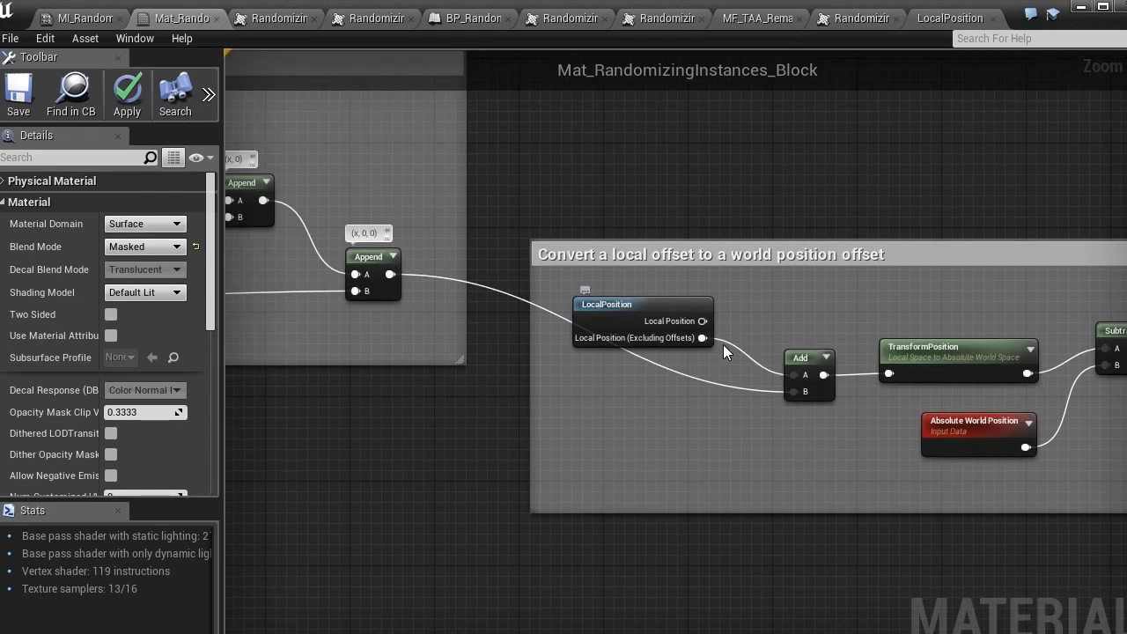
right_click_drag(878, 451, 696, 450)
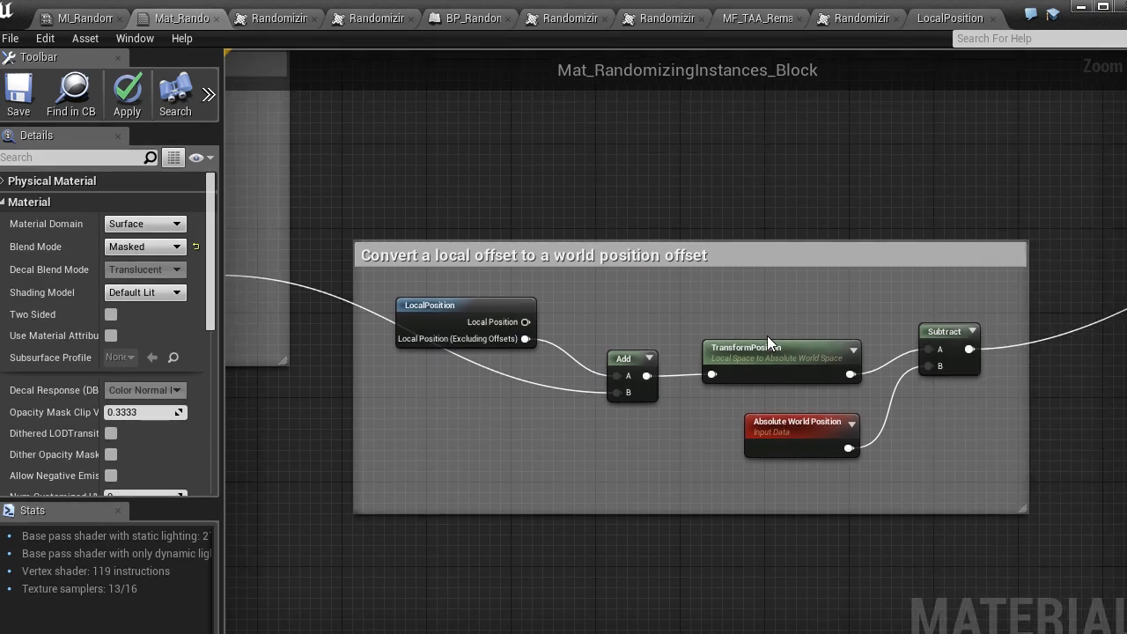
Trace the world position offset group's Subtract output to the World Position Offset input on the material result node.
right_click_drag(1051, 186, 647, 440)
right_click_drag(1016, 196, 714, 422)
right_click_drag(951, 157, 684, 387)
right_click_drag(905, 177, 690, 418)
right_click_drag(914, 174, 718, 391)
right_click_drag(940, 148, 607, 471)
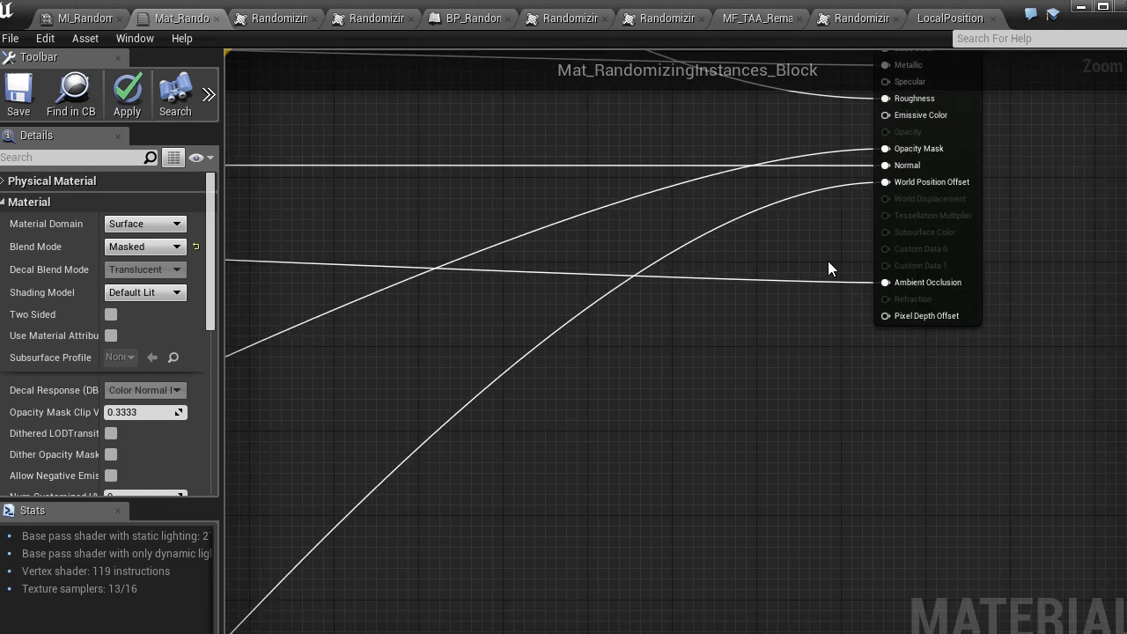
scroll(830, 260, "up", 1)
right_click_drag(908, 201, 748, 259)
scroll(747, 247, "up", 1)
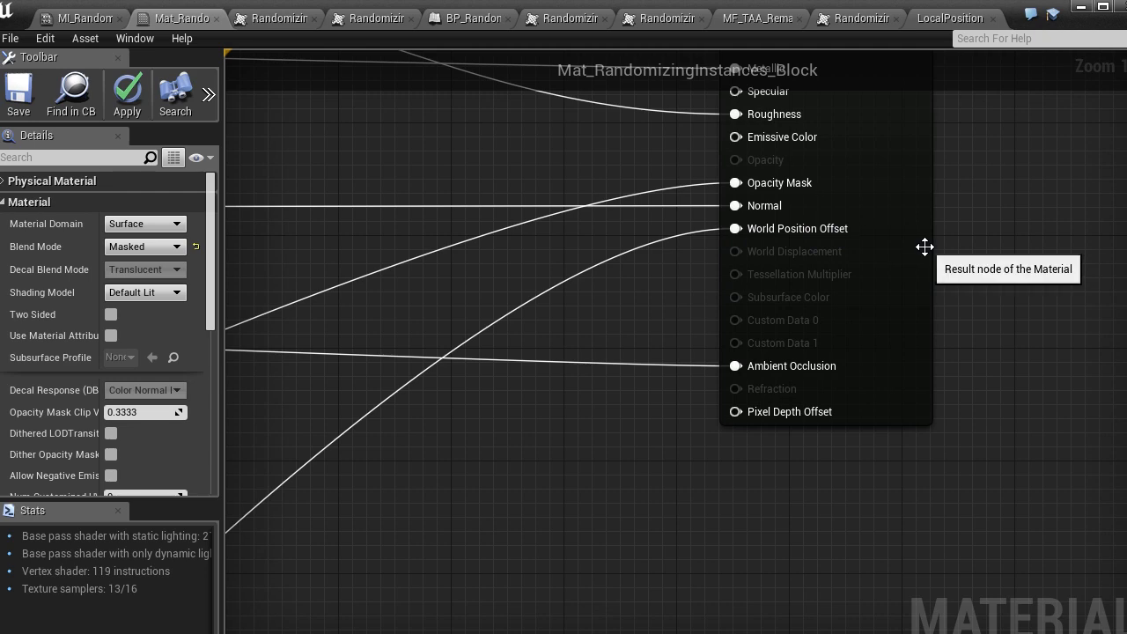
right_click_drag(519, 574, 588, 529)
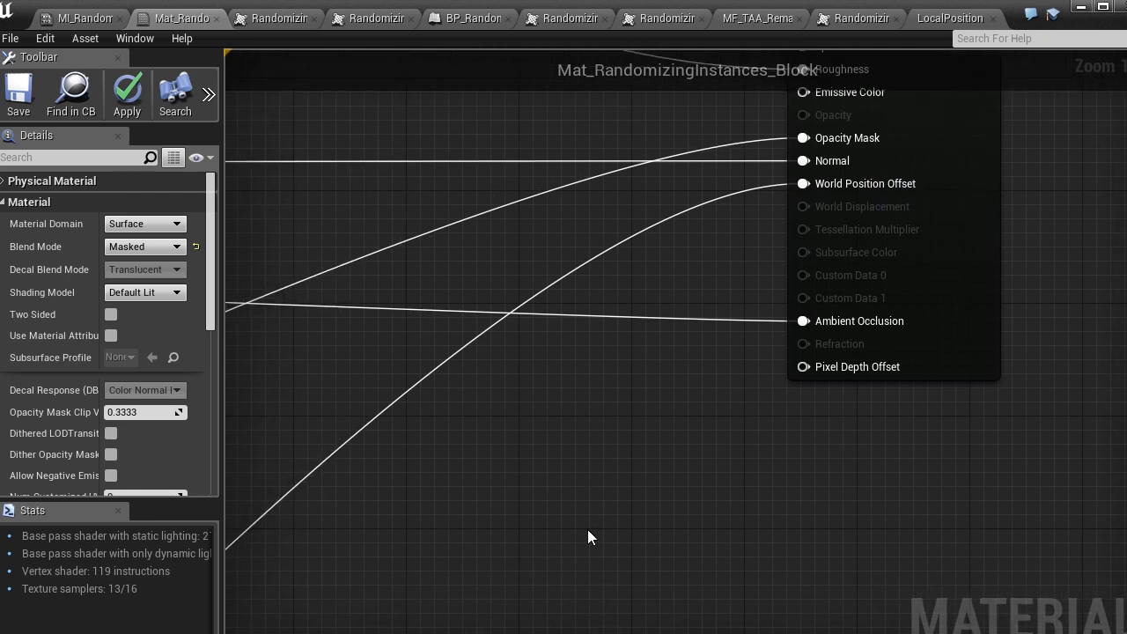
scroll(588, 529, "down", 1)
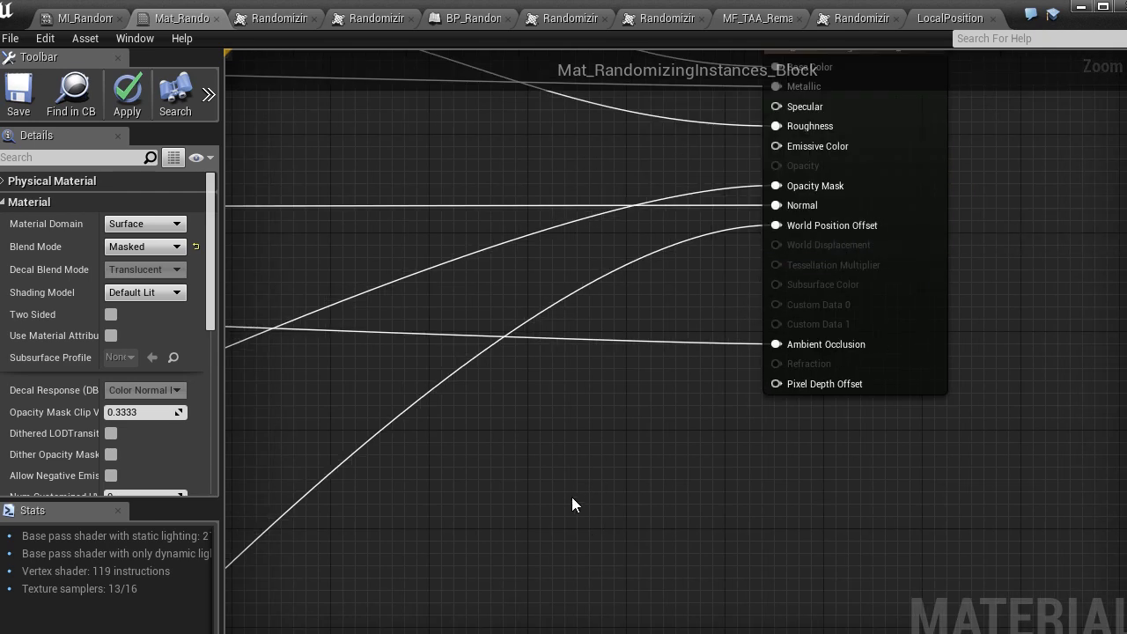
Return to the world position offset group and inspect the Add node that combines LocalPosition with the local offset.
scroll(370, 606, "up", 2)
right_click_drag(370, 600, 757, 370)
right_click_drag(326, 627, 599, 387)
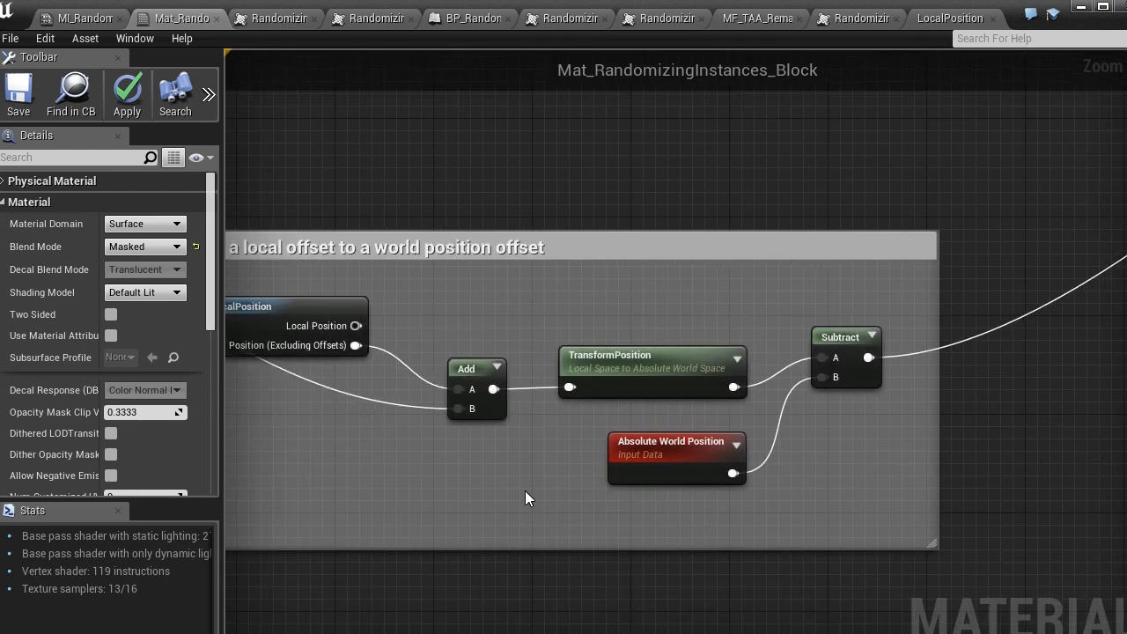
scroll(388, 503, "up", 1)
right_click_drag(387, 503, 520, 510)
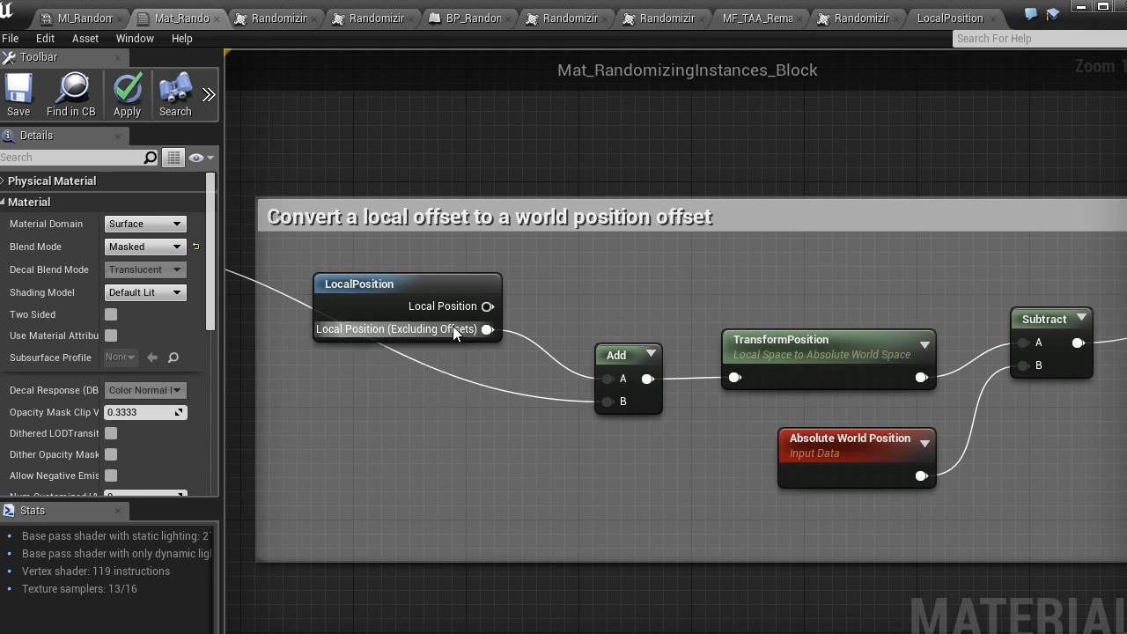
left_click(648, 408)
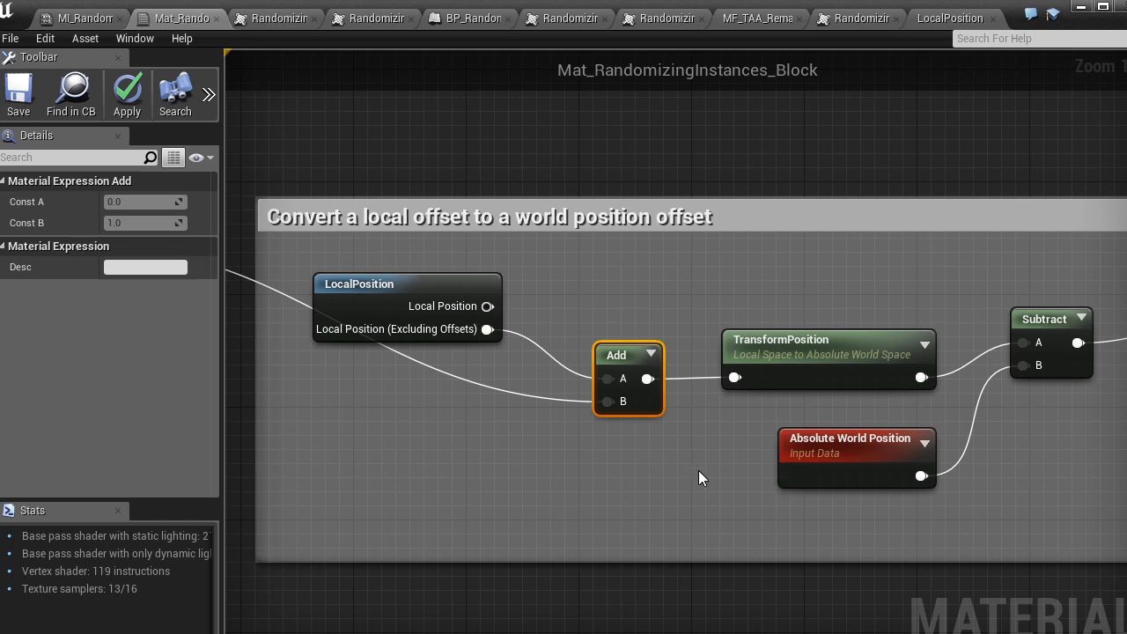
Inspect the TransformPosition and Absolute World Position nodes, and move the Subtract node down to sit between their outputs.
right_click_drag(698, 470, 505, 469)
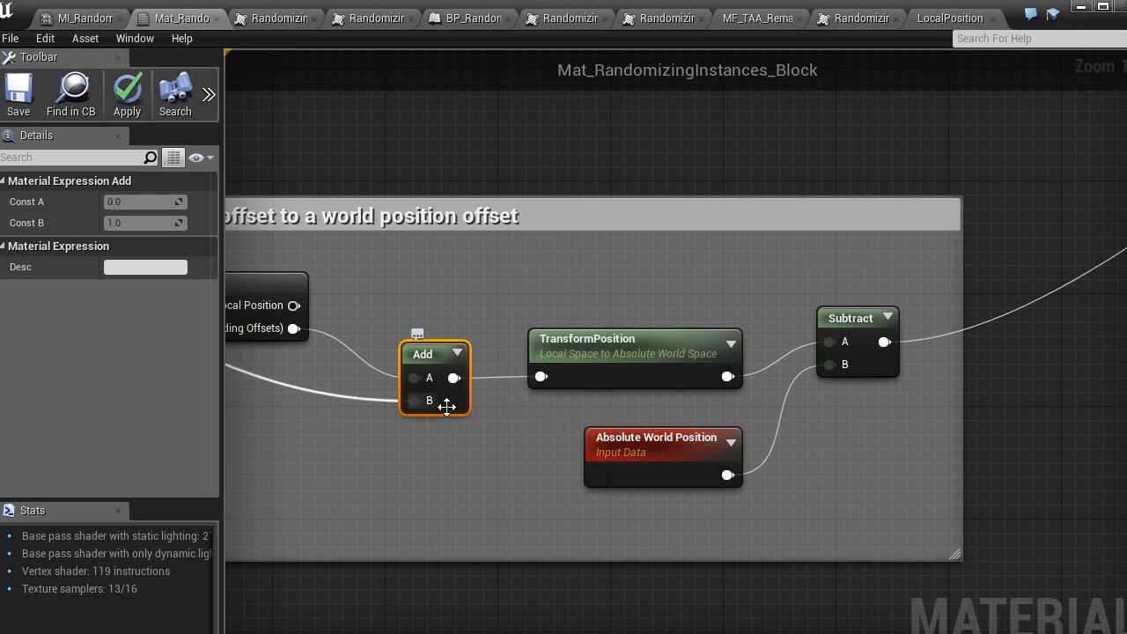
left_click(612, 380)
right_click_drag(646, 376, 555, 379)
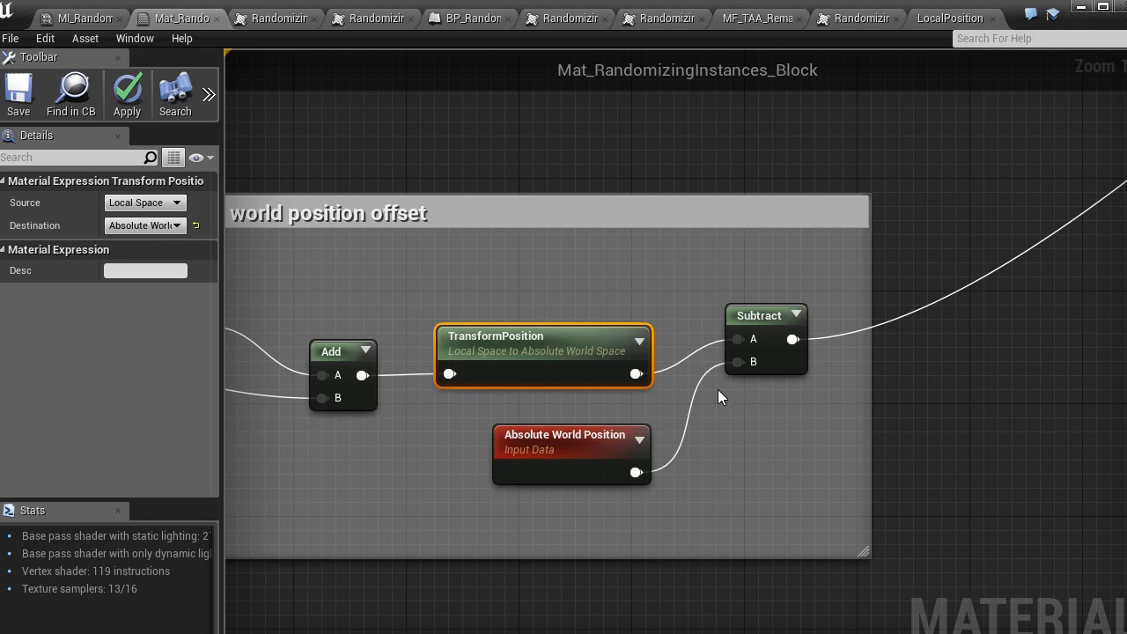
left_click(574, 468)
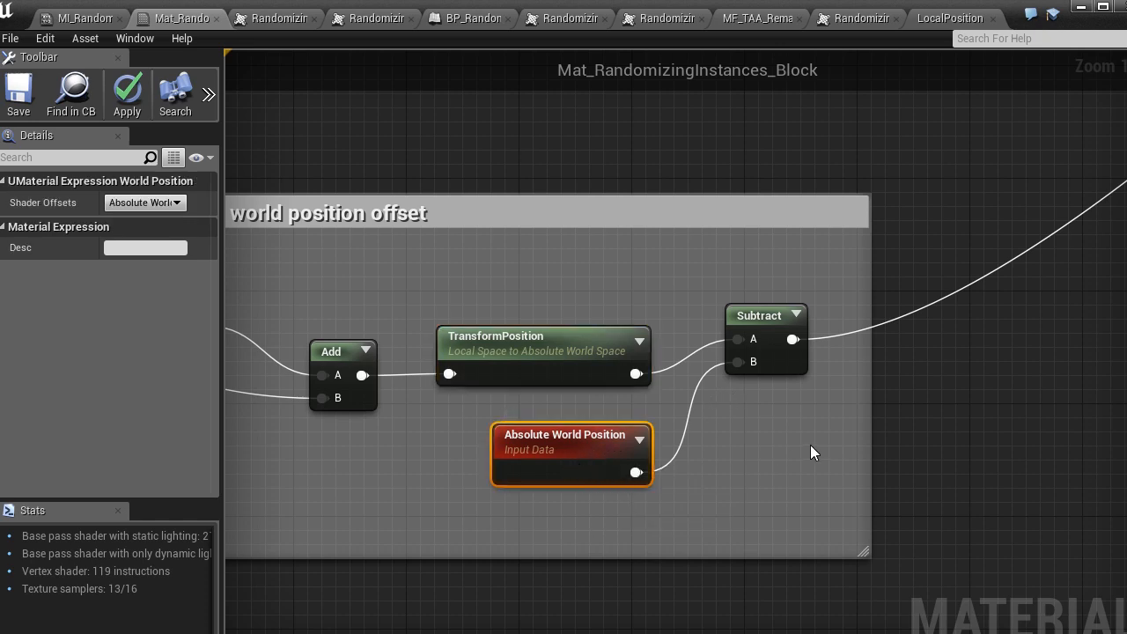
left_click(553, 376)
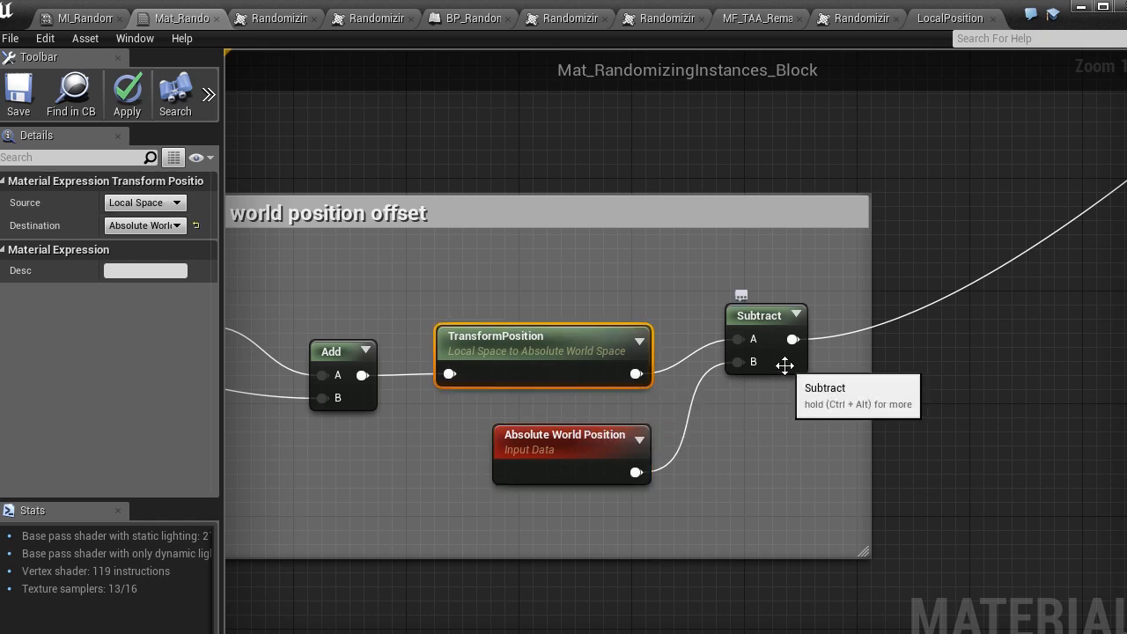
left_click_drag(784, 364, 785, 429)
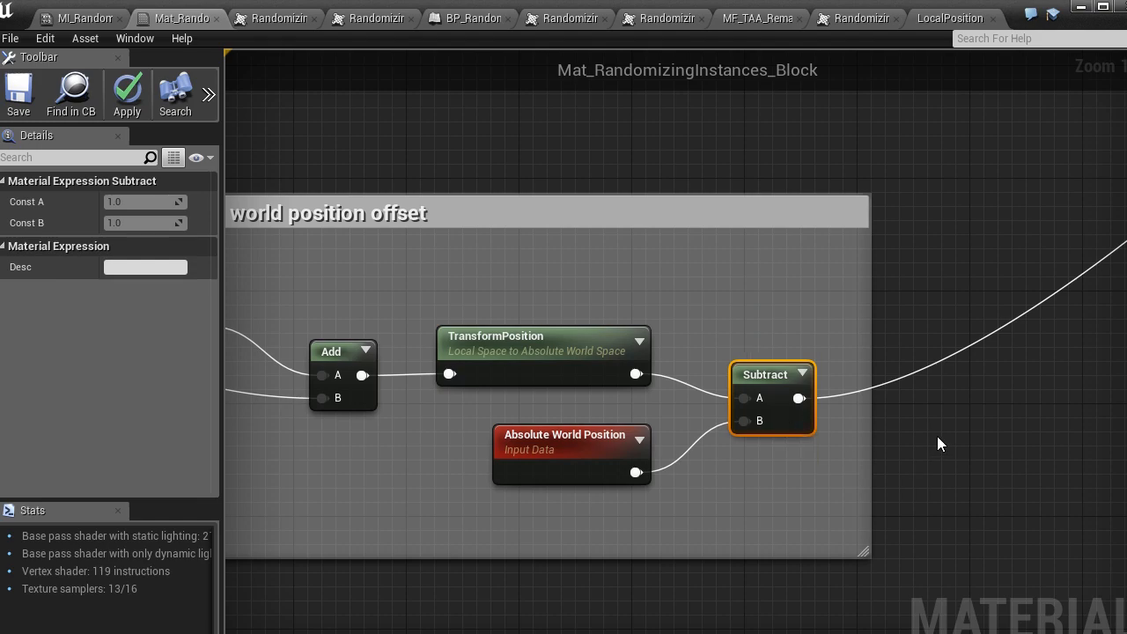
Follow the world position offset group's output to the material result node and review the overall layout of the material's node groups.
scroll(912, 422, "down", 5)
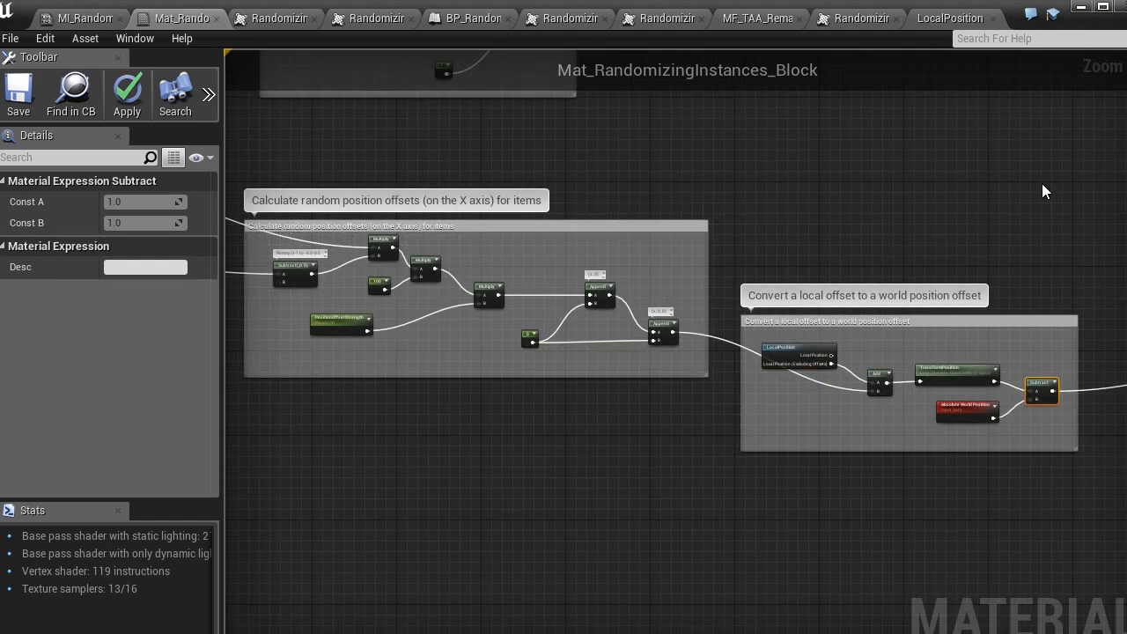
right_click_drag(1043, 191, 608, 392)
scroll(729, 313, "up", 1)
scroll(487, 341, "down", 1)
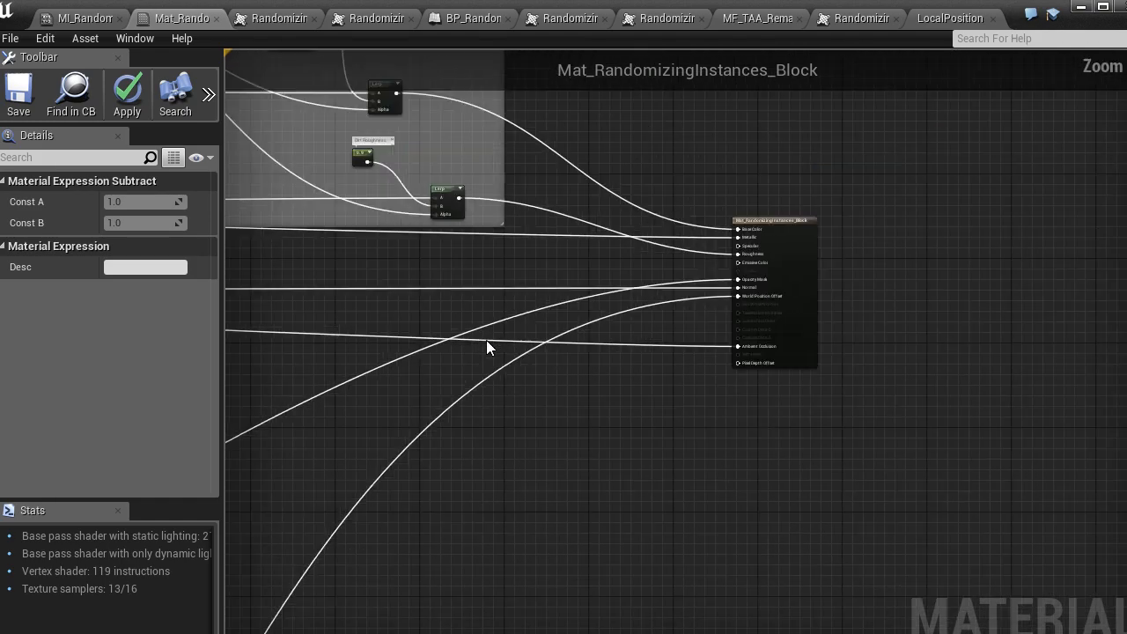
scroll(487, 340, "down", 3)
right_click_drag(430, 372, 1053, 226)
scroll(783, 268, "down", 3)
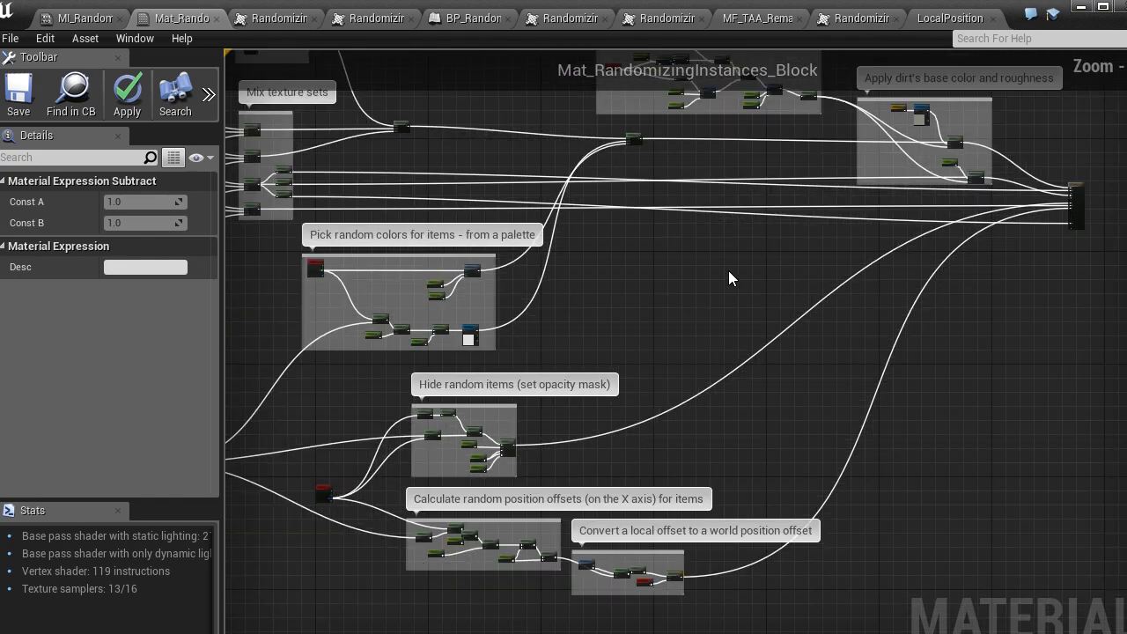
scroll(728, 279, "down", 1)
right_click_drag(728, 280, 832, 379)
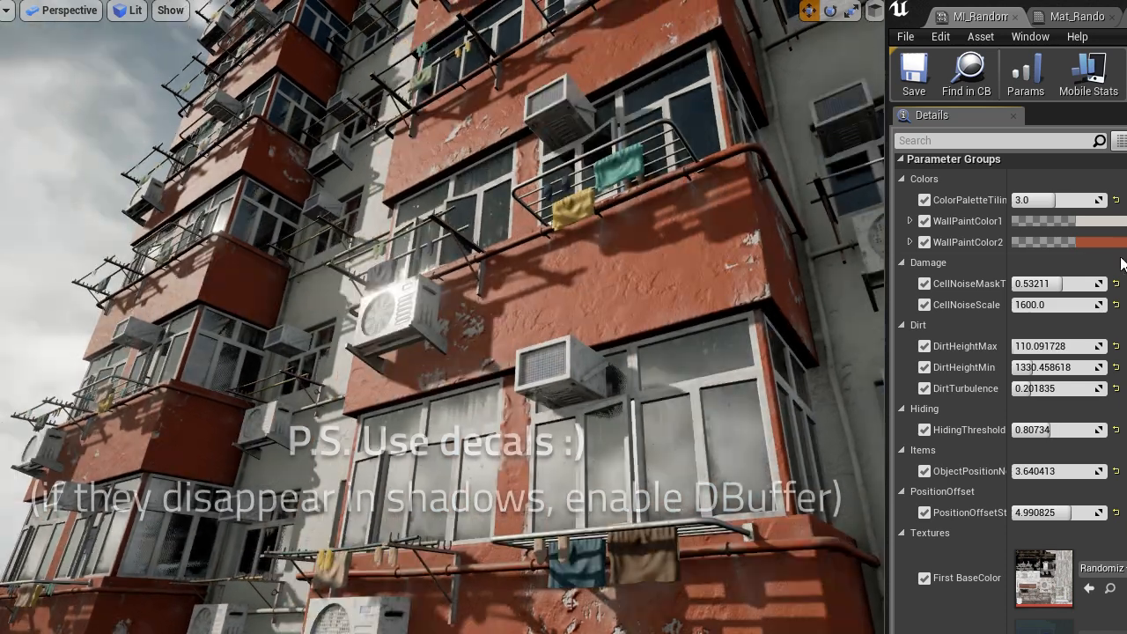
In the material instance, change WallPaintColor2 to blue and WallPaintColor1 to light turquoise, and set DirtHeightMin to about 1541.29.
left_click(1091, 243)
left_click(1126, 352)
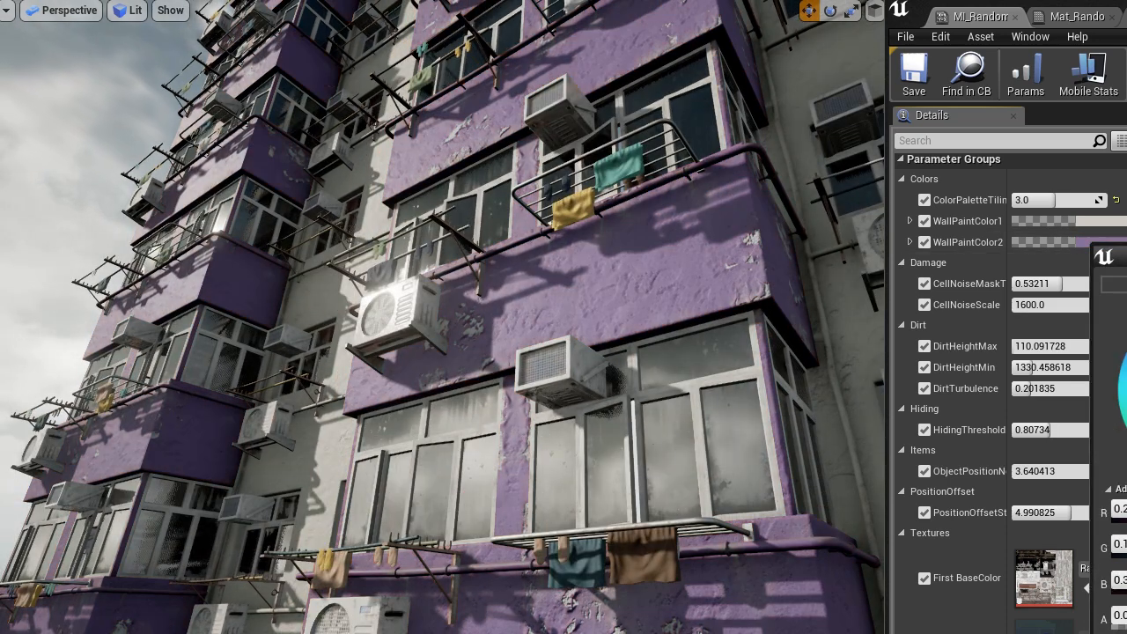
left_click_drag(1126, 352, 1126, 366)
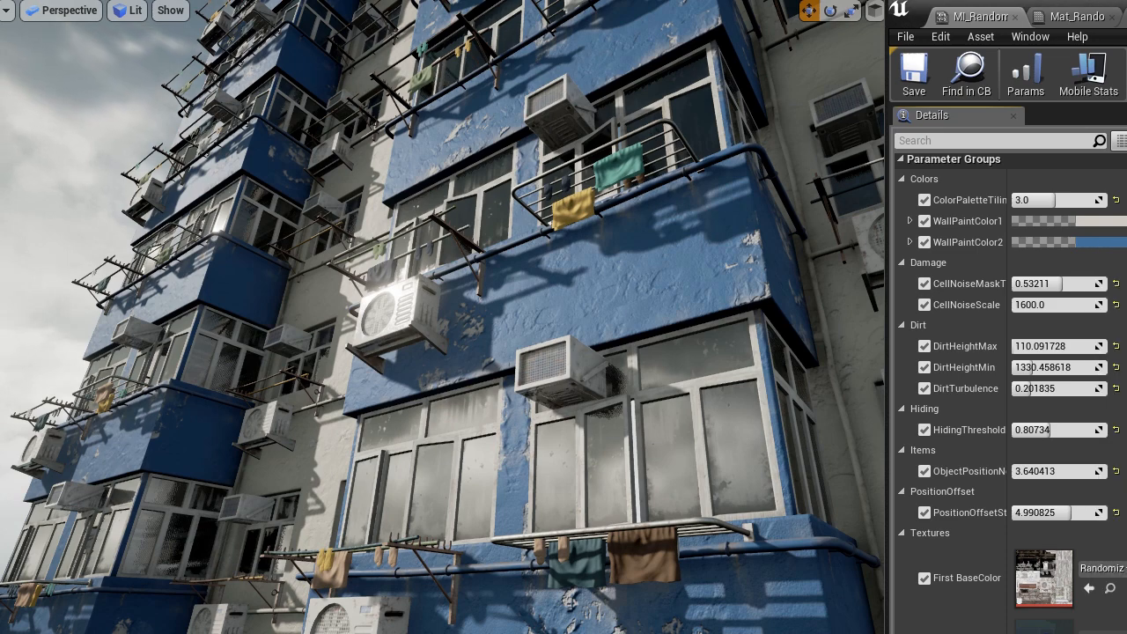
left_click(1107, 220)
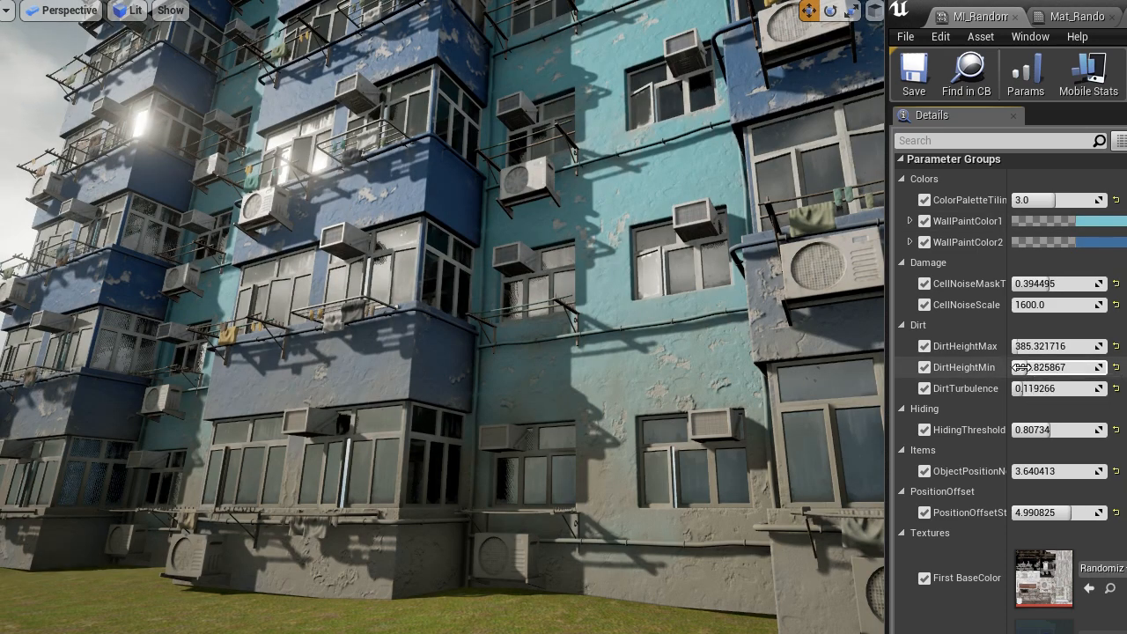
mouse_move(1022, 368)
left_mouse_down()
mouse_move(1067, 367)
mouse_move(1035, 367)
left_mouse_up()
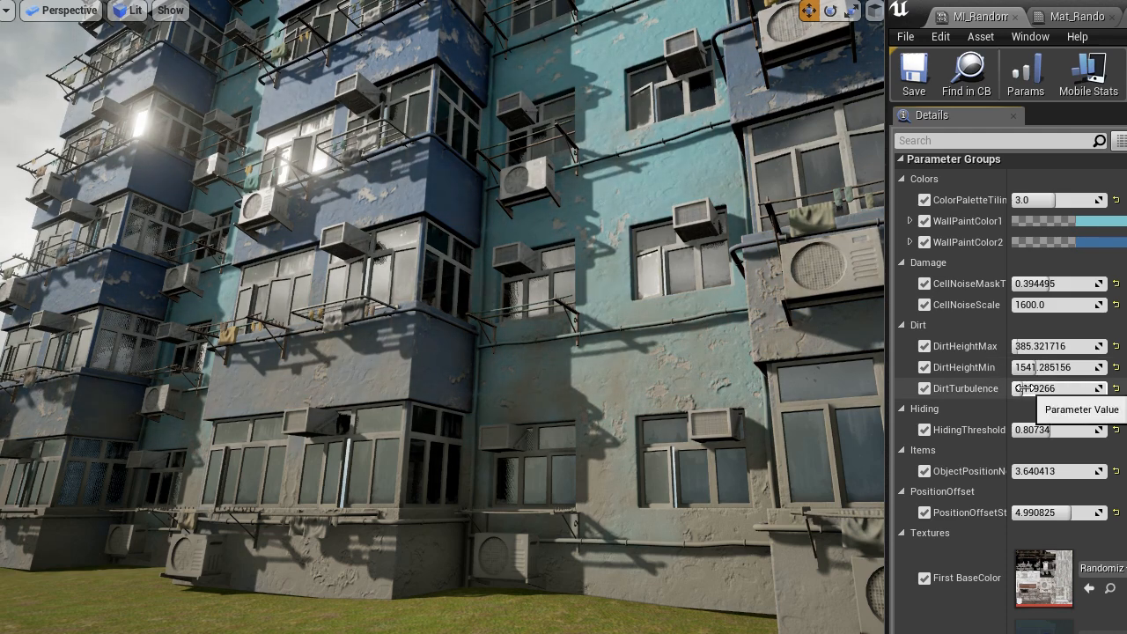
Switch to the browser, look through the Blueprint Asteroids field forum thread and its instancing solution, and return to Unreal Editor.
key("alt+Tab")
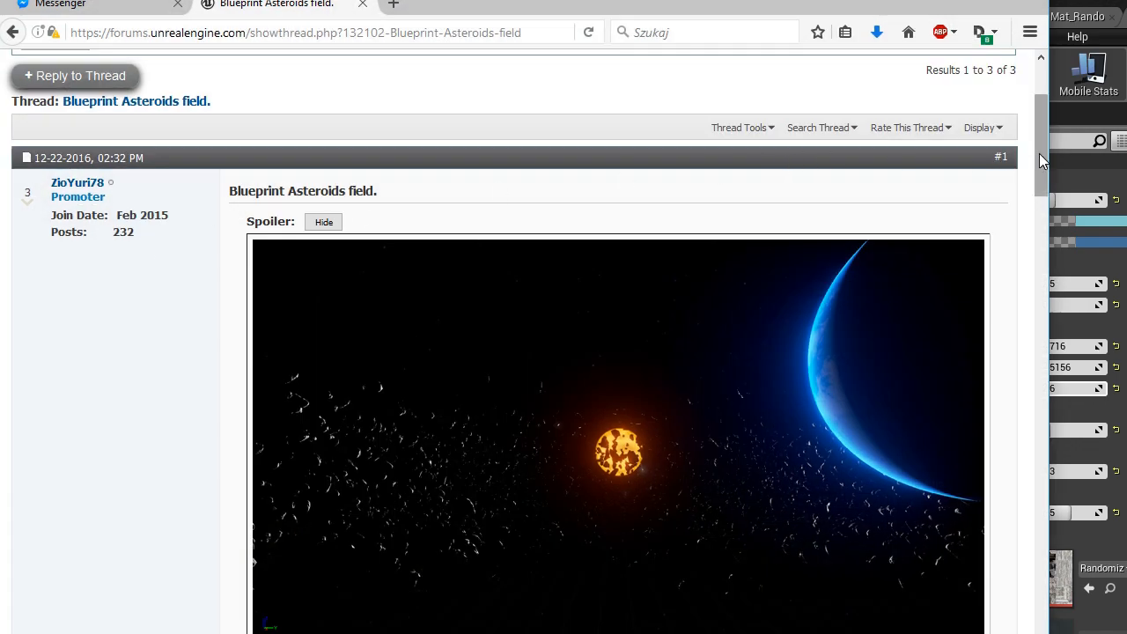
left_click_drag(1039, 153, 1040, 335)
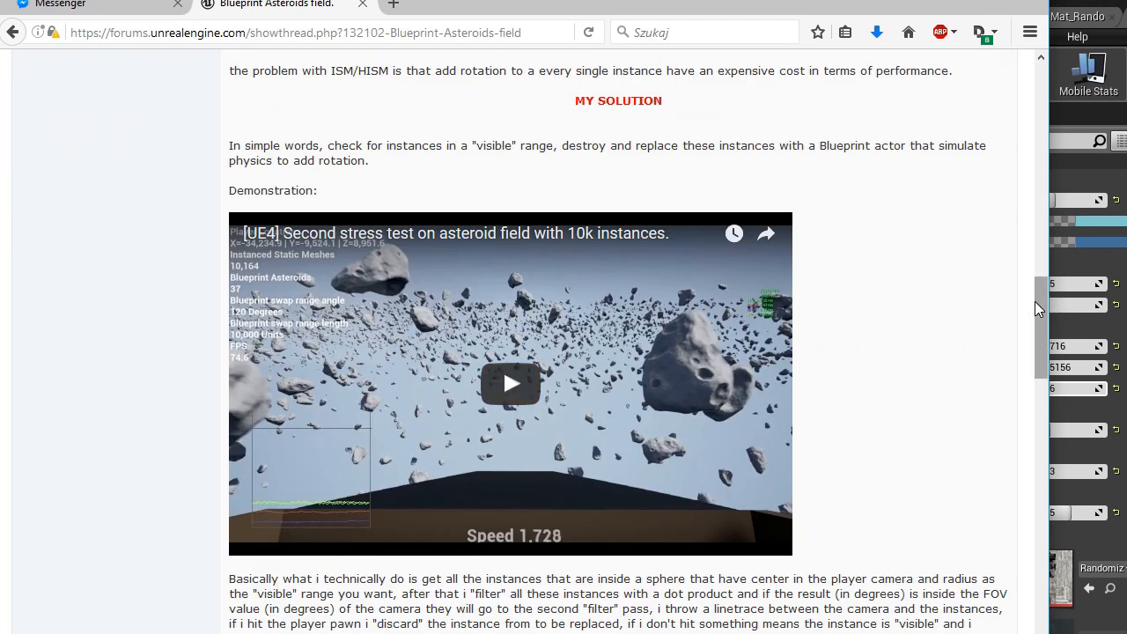
left_click_drag(1041, 302, 1064, 118)
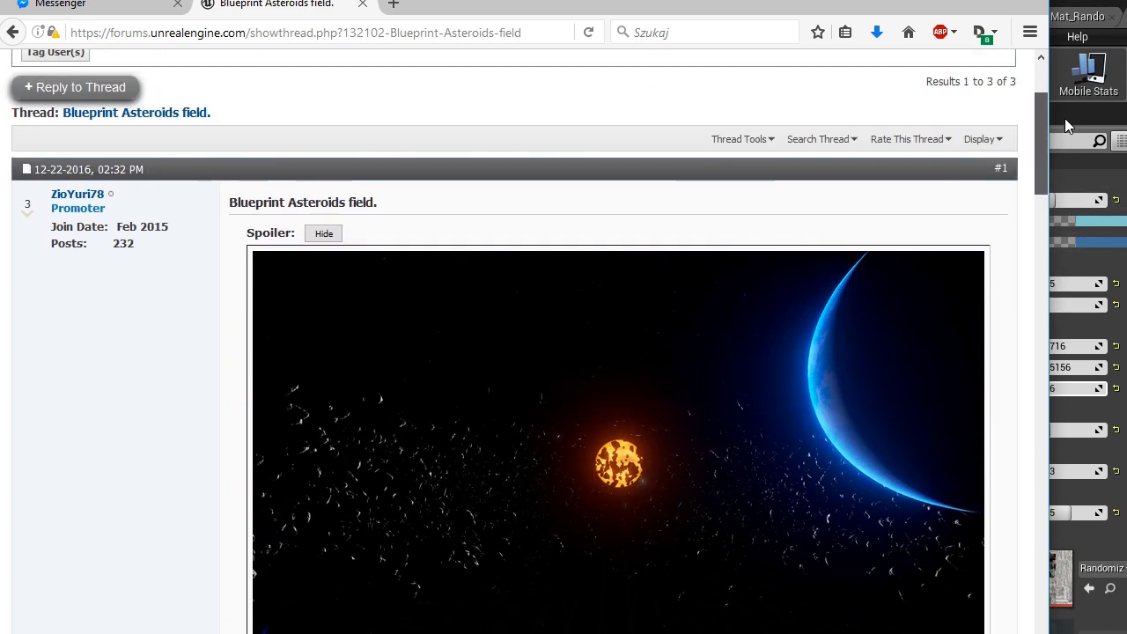
left_click(949, 3)
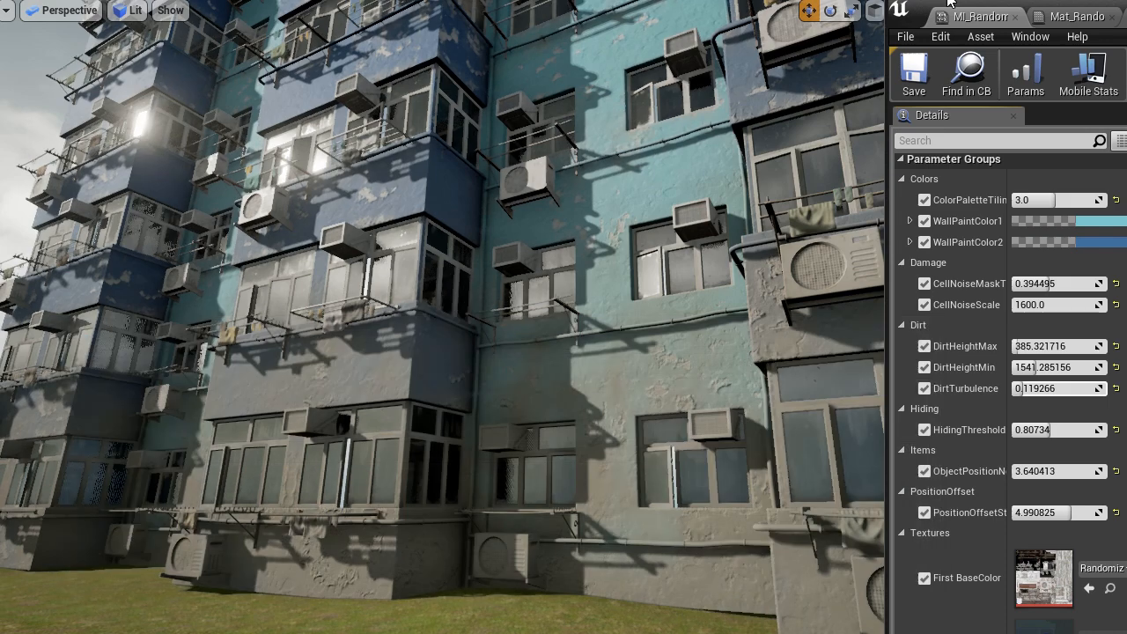